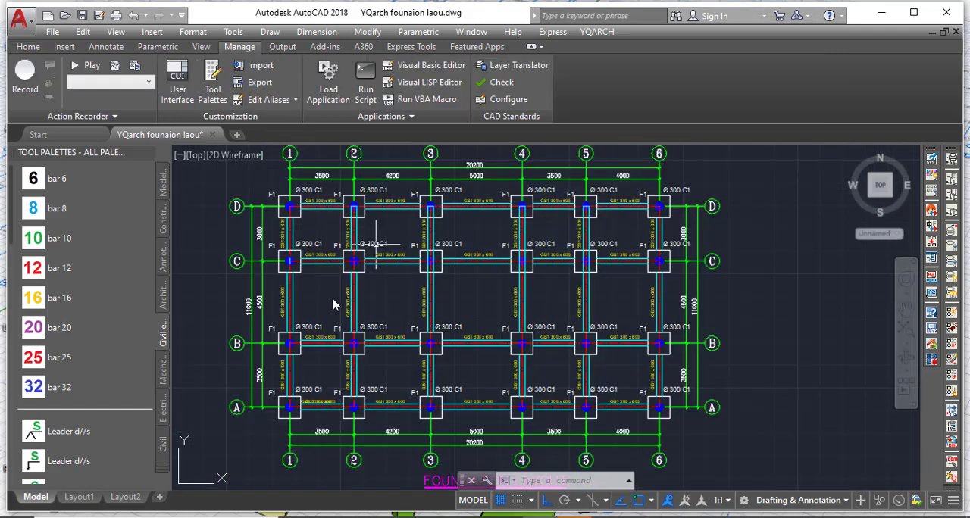
Examine the foundation layout's grid lines, dimensions, footings, columns and ground beams, including the footing at grid D-1 up close.
{"action": "scroll", "coordinate": [341, 264], "scroll_direction": "up", "scroll_amount": 4}
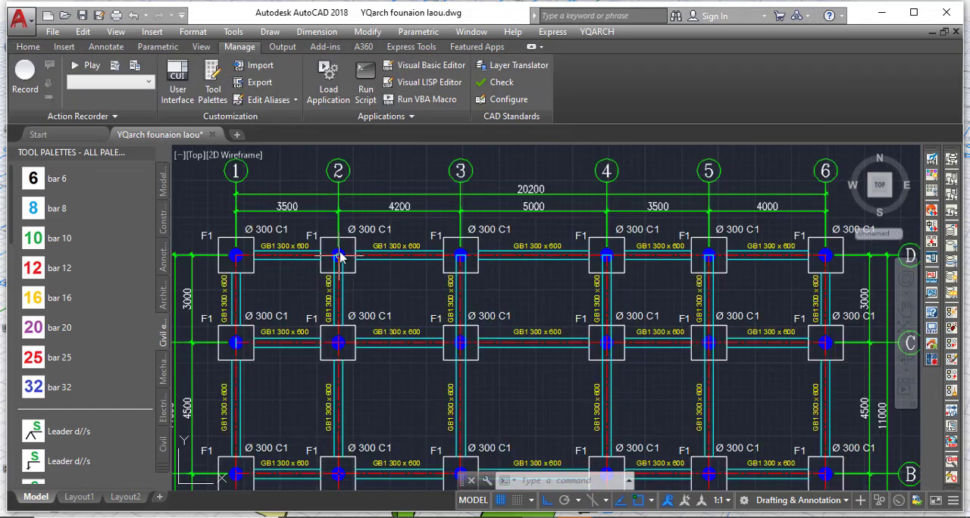
{"action": "scroll", "coordinate": [473, 281], "scroll_direction": "down", "scroll_amount": 3}
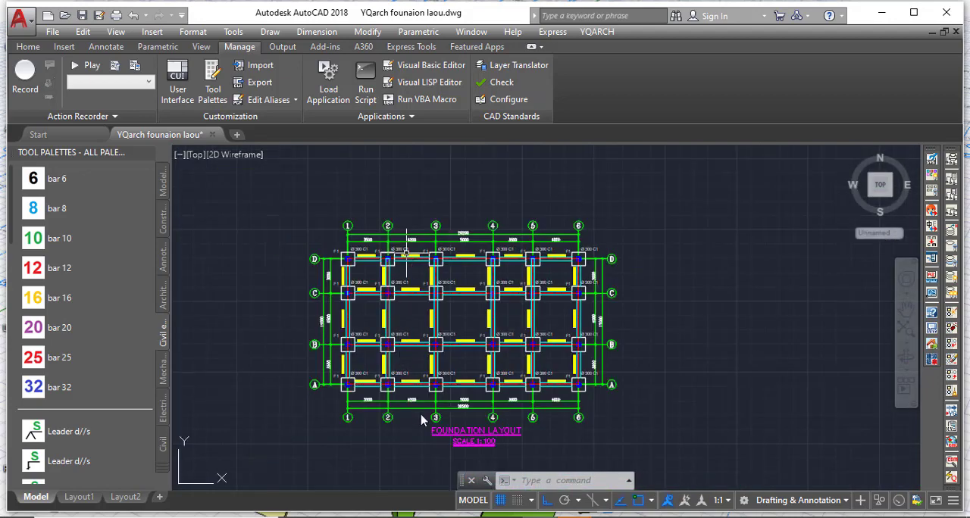
{"action": "scroll", "coordinate": [424, 422], "scroll_direction": "up", "scroll_amount": 4}
{"action": "scroll", "coordinate": [422, 411], "scroll_direction": "down", "scroll_amount": 4}
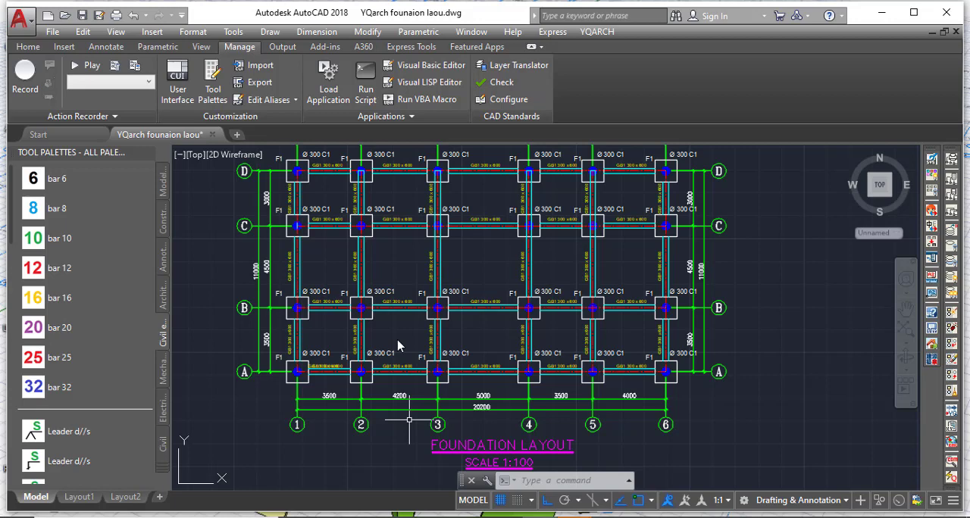
{"action": "middle_click_drag", "start_coordinate": [256, 176], "coordinate": [249, 274]}
{"action": "scroll", "coordinate": [248, 275], "scroll_direction": "up", "scroll_amount": 2}
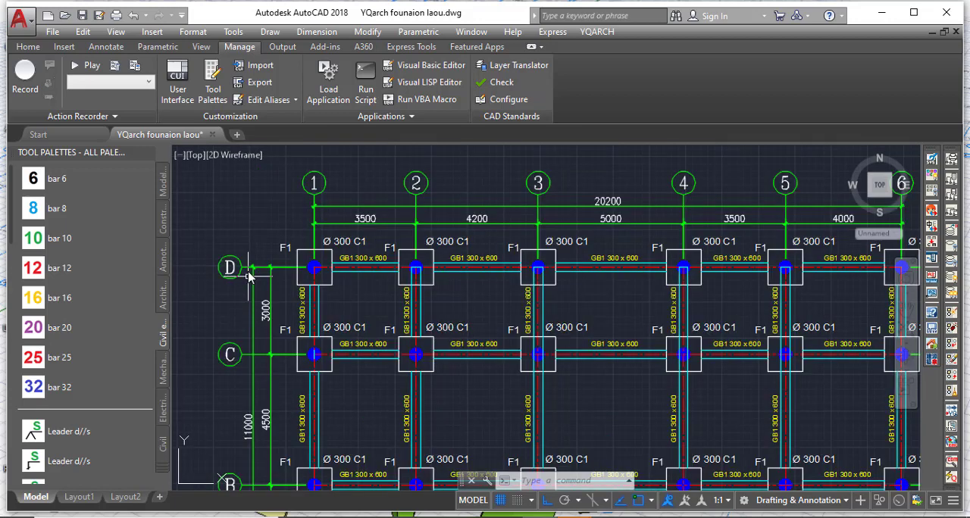
{"action": "scroll", "coordinate": [259, 299], "scroll_direction": "down", "scroll_amount": 2}
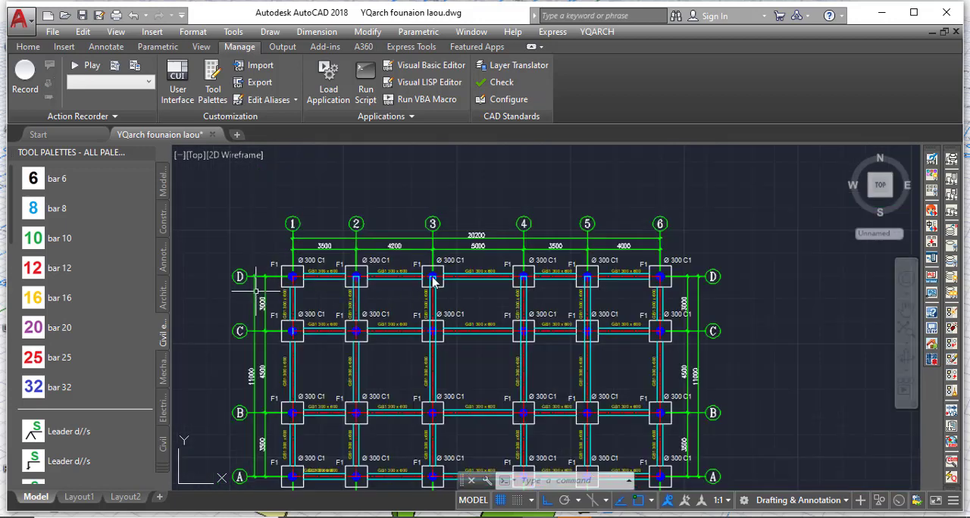
{"action": "scroll", "coordinate": [404, 276], "scroll_direction": "up", "scroll_amount": 2}
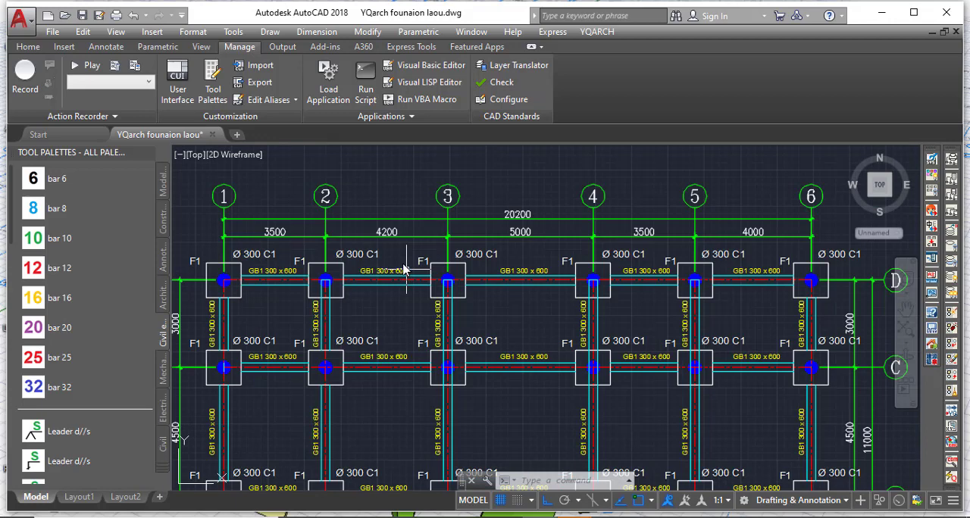
{"action": "scroll", "coordinate": [455, 256], "scroll_direction": "down", "scroll_amount": 2}
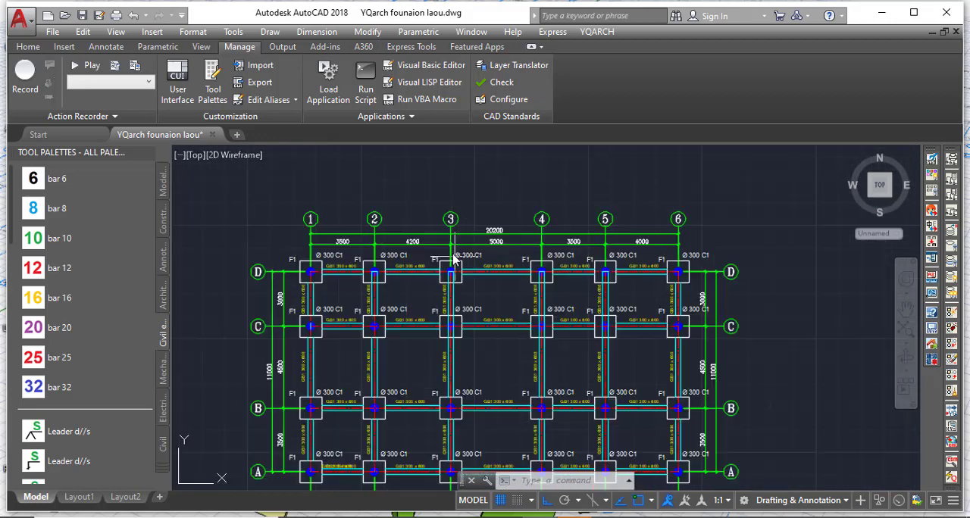
{"action": "scroll", "coordinate": [316, 276], "scroll_direction": "up", "scroll_amount": 6}
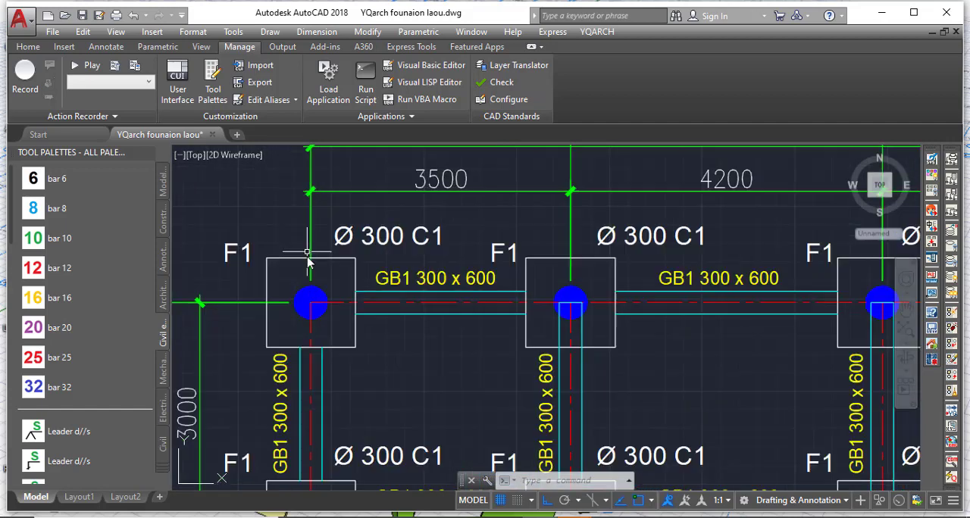
{"action": "scroll", "coordinate": [303, 295], "scroll_direction": "up", "scroll_amount": 4}
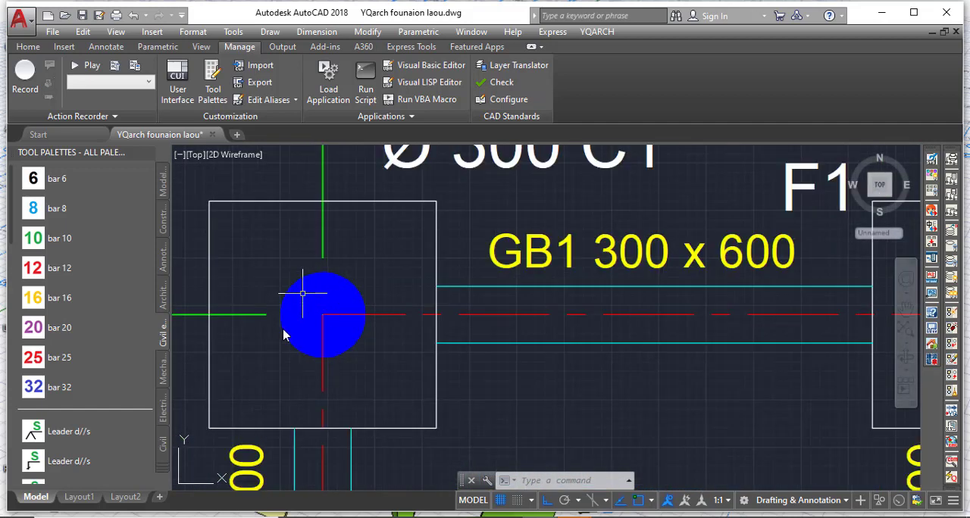
{"action": "scroll", "coordinate": [287, 333], "scroll_direction": "down", "scroll_amount": 4}
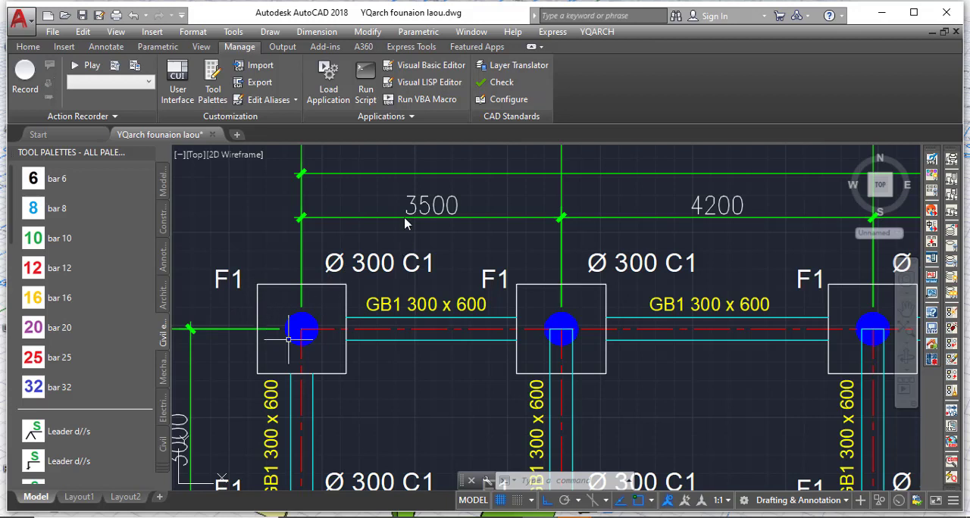
Measure the width of the square F1 footing at grid D-1 along its upper edge.
{"action": "left_click", "coordinate": [30, 47]}
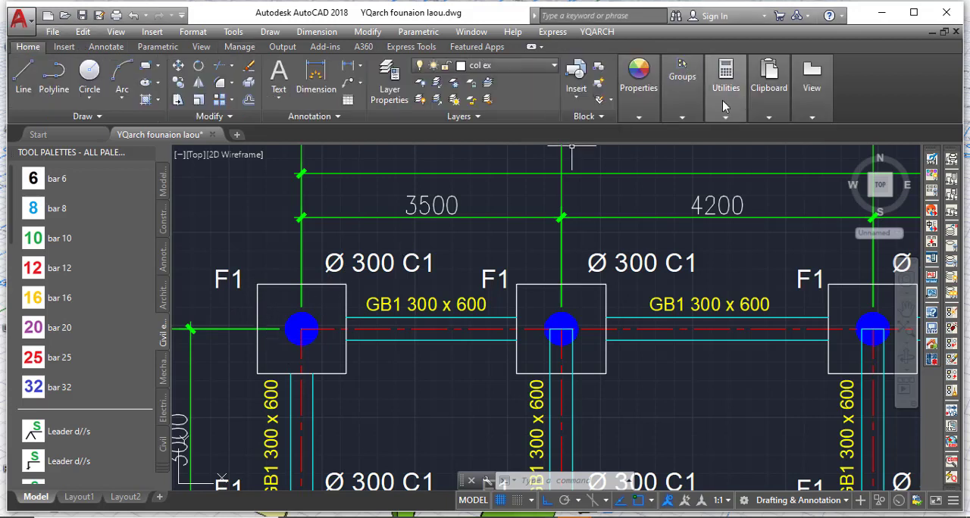
{"action": "left_click", "coordinate": [725, 107]}
{"action": "left_click", "coordinate": [728, 142]}
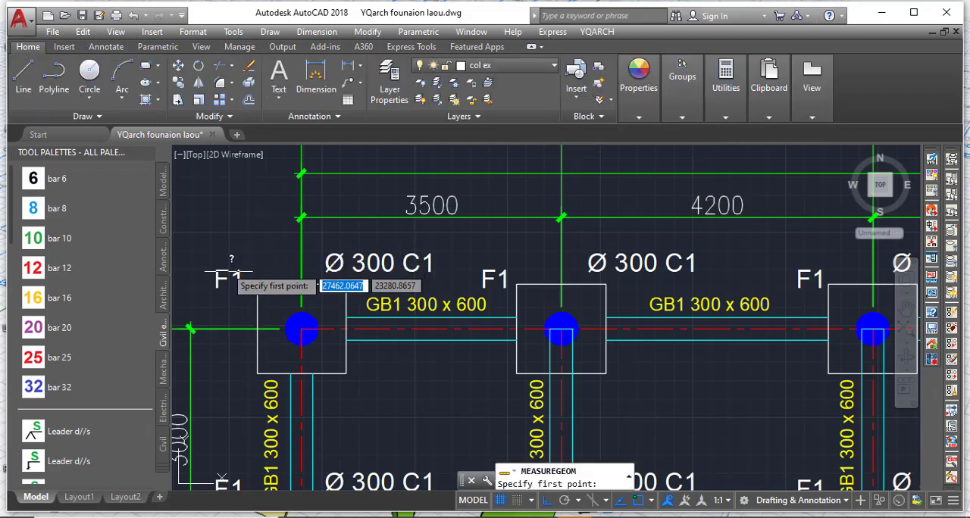
{"action": "left_click", "coordinate": [258, 284]}
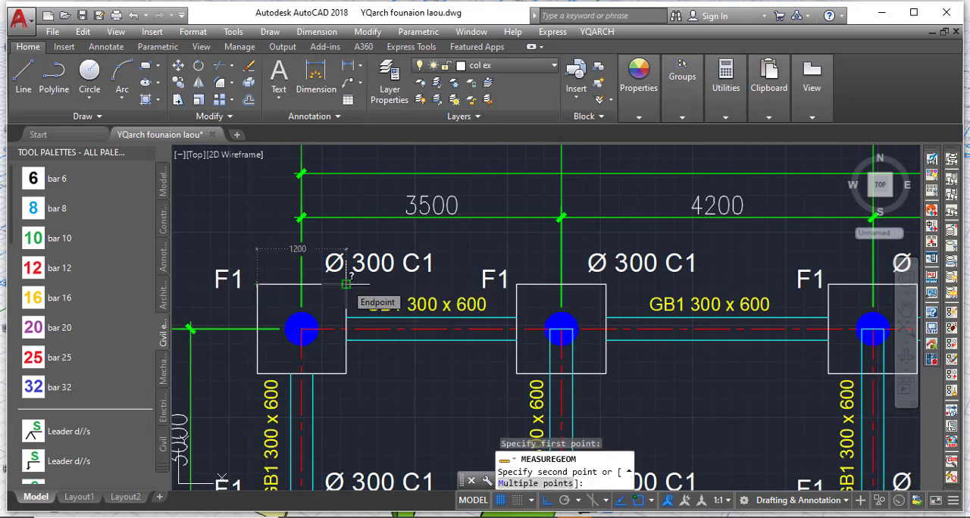
{"action": "scroll", "coordinate": [346, 284], "scroll_direction": "up", "scroll_amount": 2}
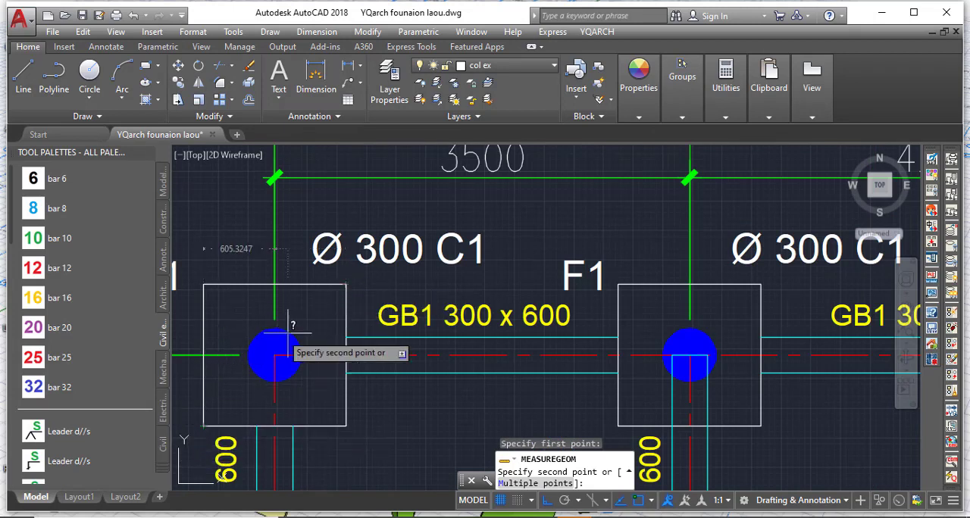
{"action": "scroll", "coordinate": [334, 333], "scroll_direction": "down", "scroll_amount": 2}
{"action": "key", "text": "Escape"}
Measure the width of the GB1 ground beam between the footings at grids D-1 and D-2.
{"action": "scroll", "coordinate": [359, 328], "scroll_direction": "up", "scroll_amount": 3}
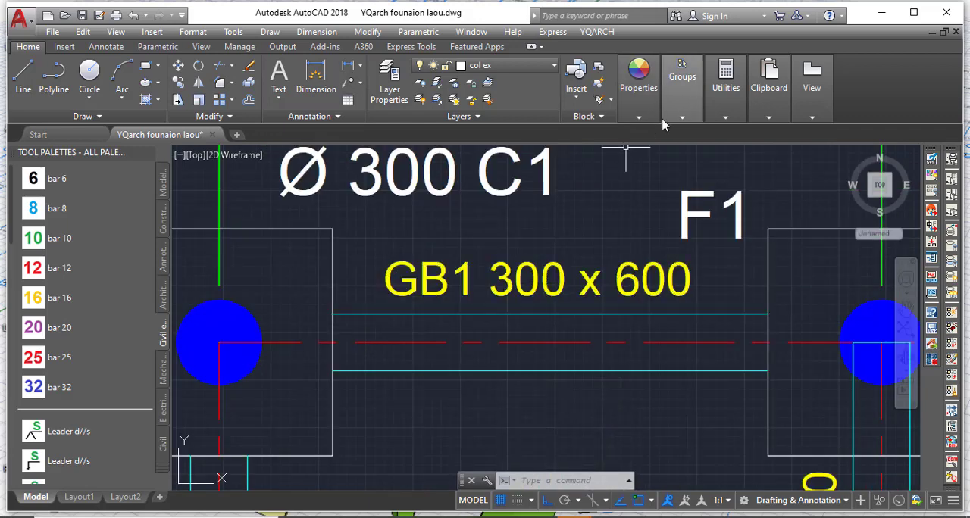
{"action": "mouse_move", "coordinate": [722, 113]}
{"action": "left_click", "coordinate": [728, 144]}
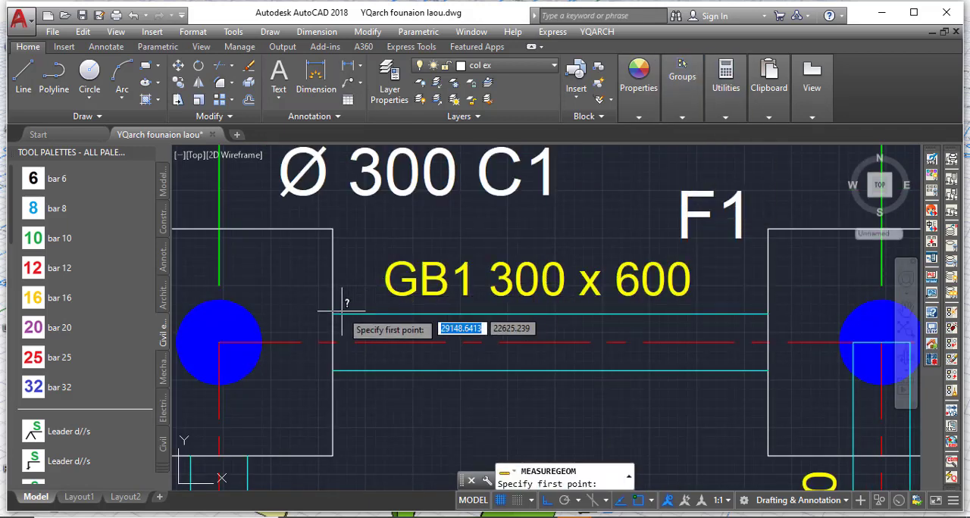
{"action": "left_click", "coordinate": [332, 313]}
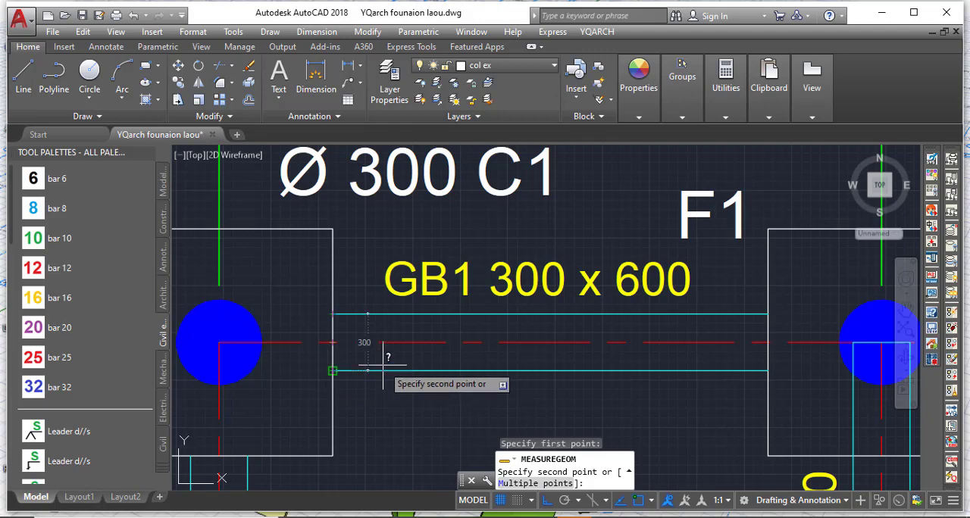
{"action": "key", "text": "Escape"}
Delete the entire foundation layout, including its title and scale text, to leave the drawing empty.
{"action": "scroll", "coordinate": [341, 345], "scroll_direction": "down", "scroll_amount": 8}
{"action": "scroll", "coordinate": [333, 319], "scroll_direction": "down", "scroll_amount": 5}
{"action": "scroll", "coordinate": [404, 430], "scroll_direction": "up", "scroll_amount": 8}
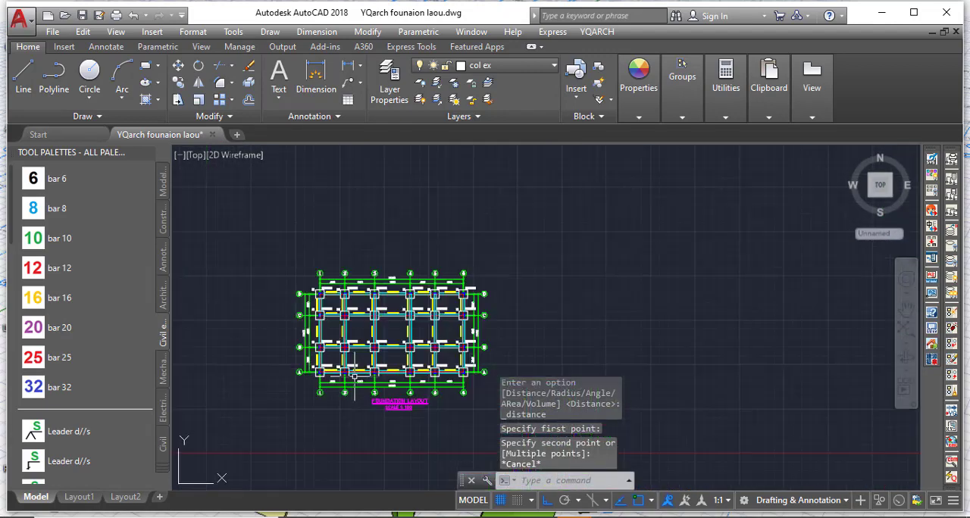
{"action": "scroll", "coordinate": [403, 430], "scroll_direction": "up", "scroll_amount": 2}
{"action": "scroll", "coordinate": [369, 411], "scroll_direction": "down", "scroll_amount": 8}
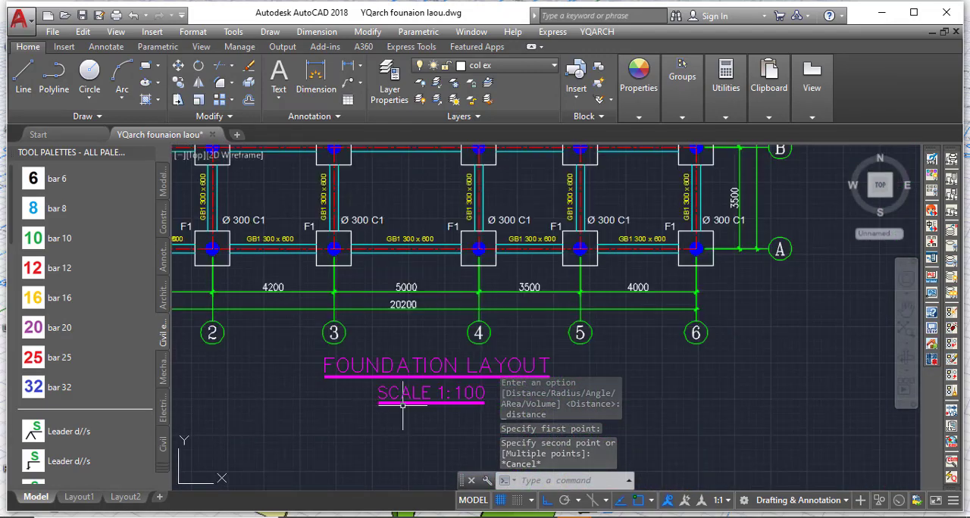
{"action": "left_click", "coordinate": [281, 239]}
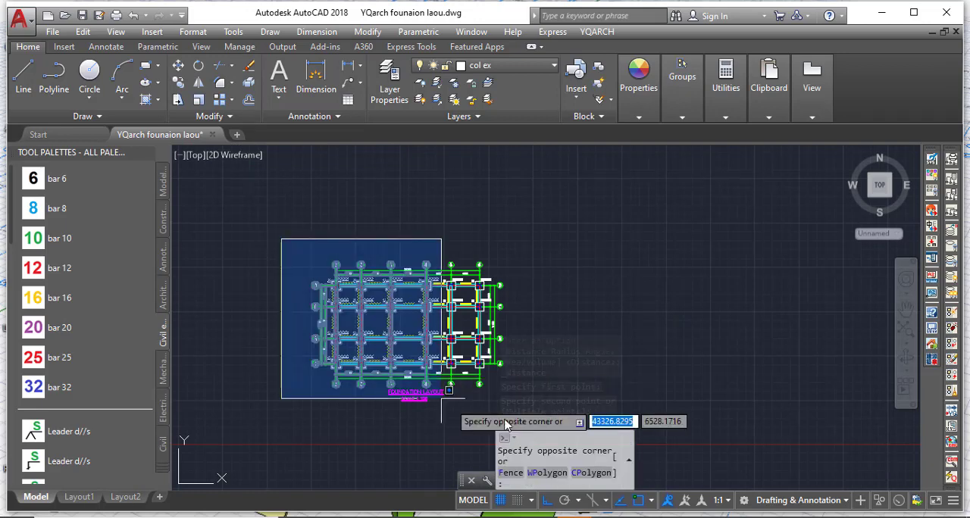
{"action": "left_click", "coordinate": [560, 412]}
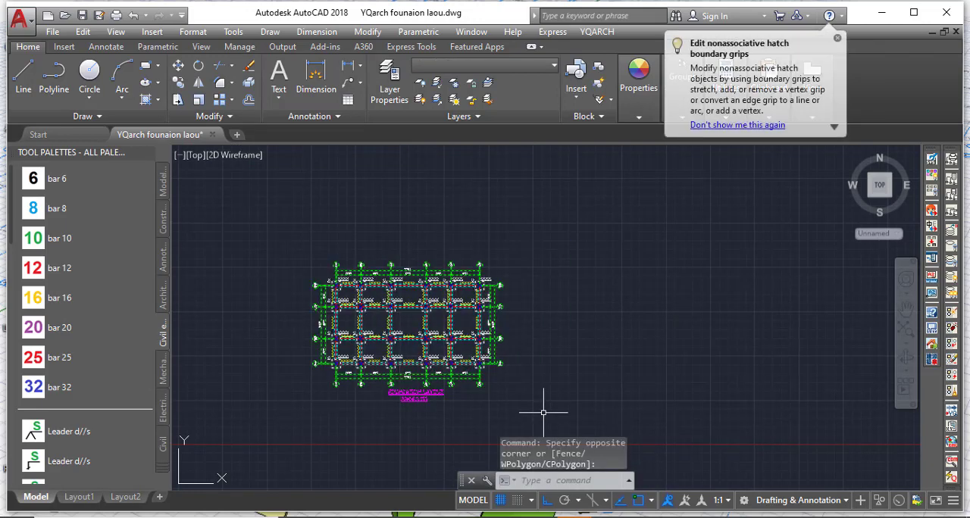
{"action": "key", "text": "Delete"}
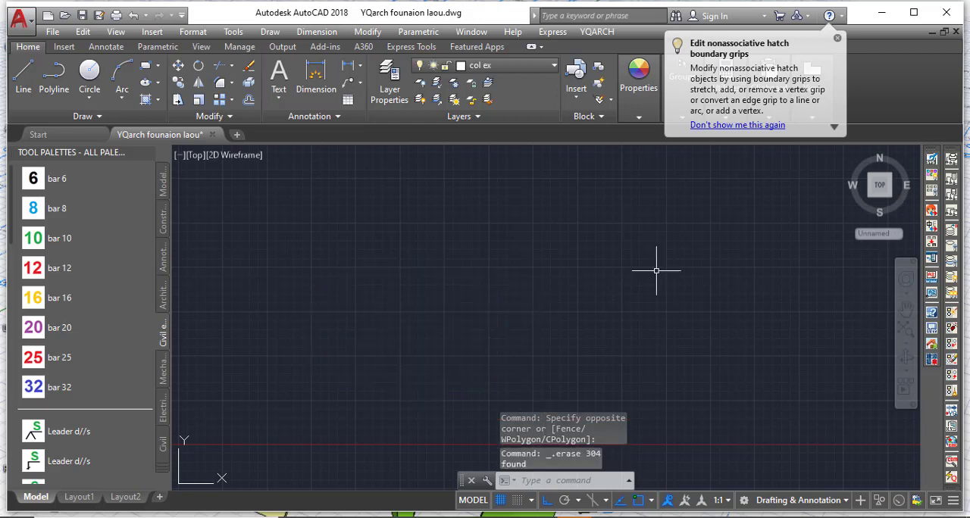
{"action": "key", "text": "Escape"}
{"action": "key", "text": "Escape"}
{"action": "key", "text": "Escape"}
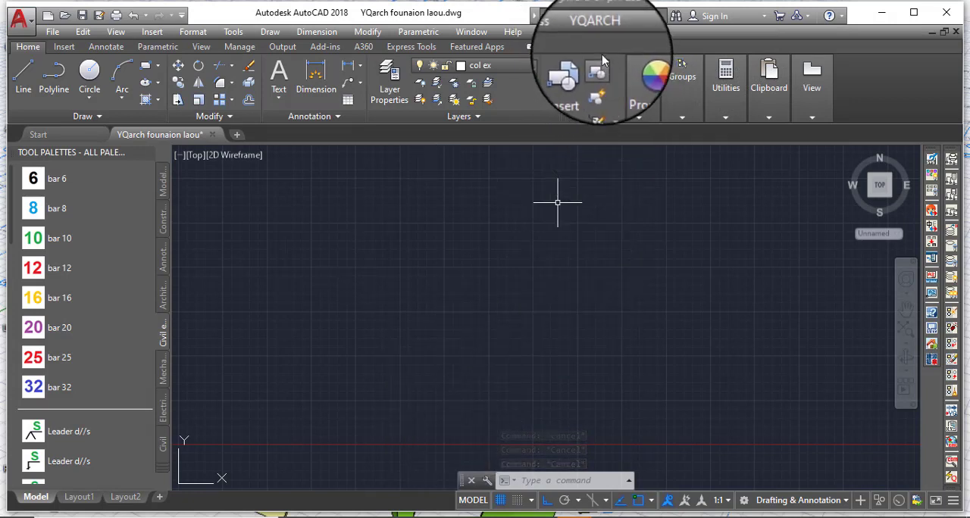
{"action": "left_click", "coordinate": [597, 31]}
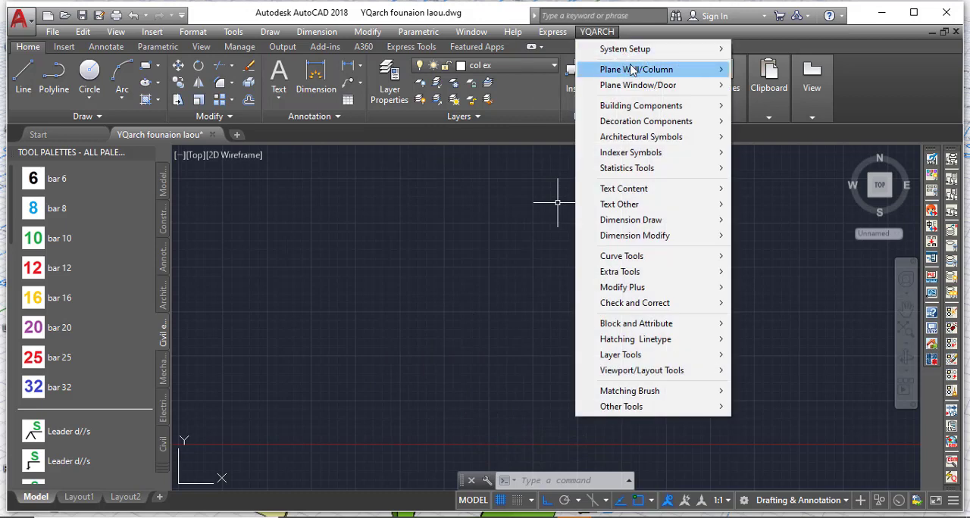
{"action": "mouse_move", "coordinate": [647, 69]}
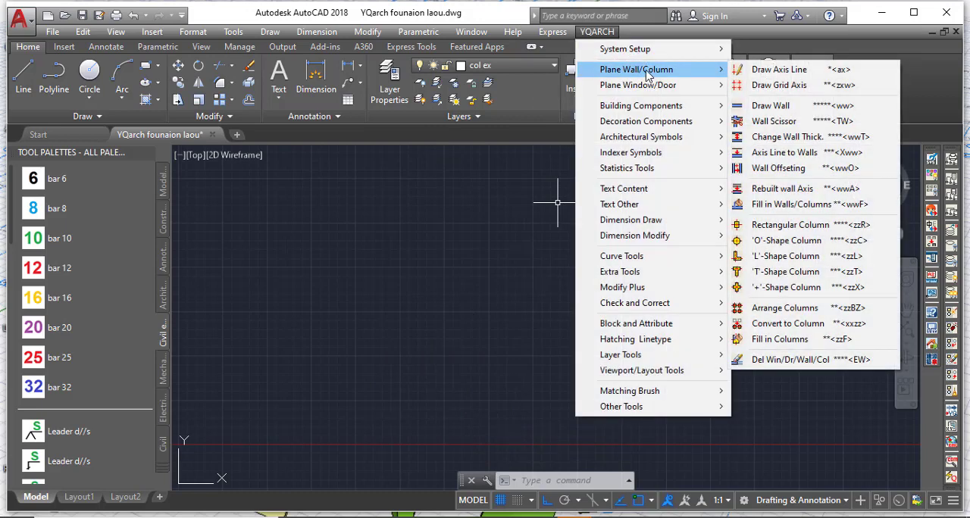
{"action": "left_click", "coordinate": [799, 90]}
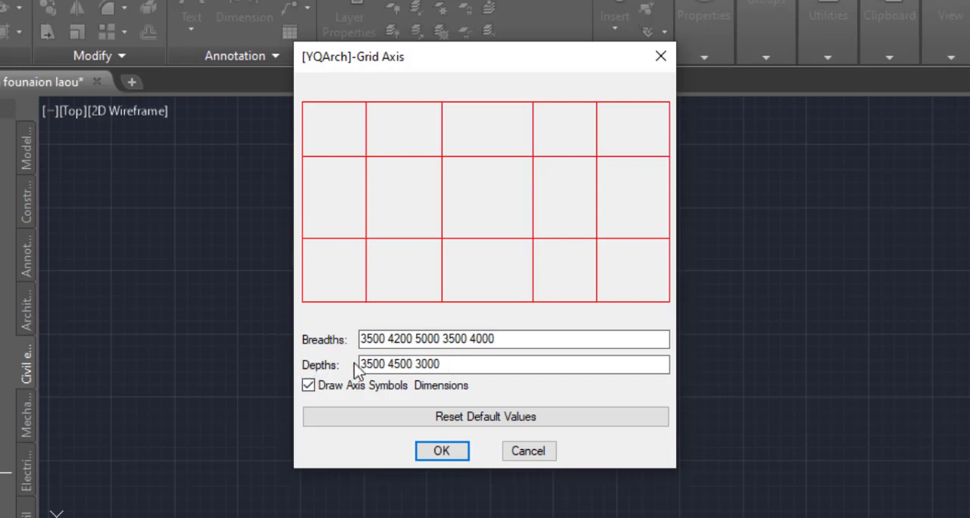
{"action": "left_click", "coordinate": [492, 366]}
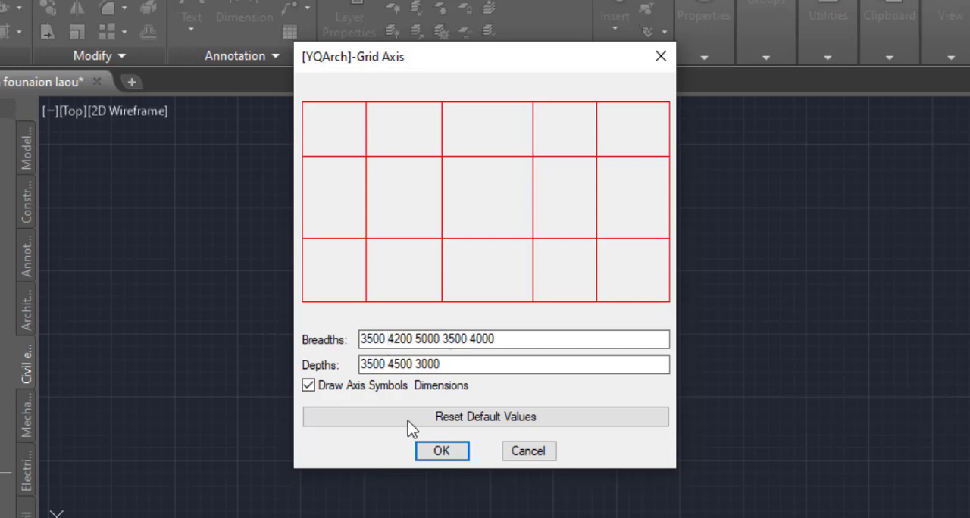
{"action": "left_click", "coordinate": [446, 453]}
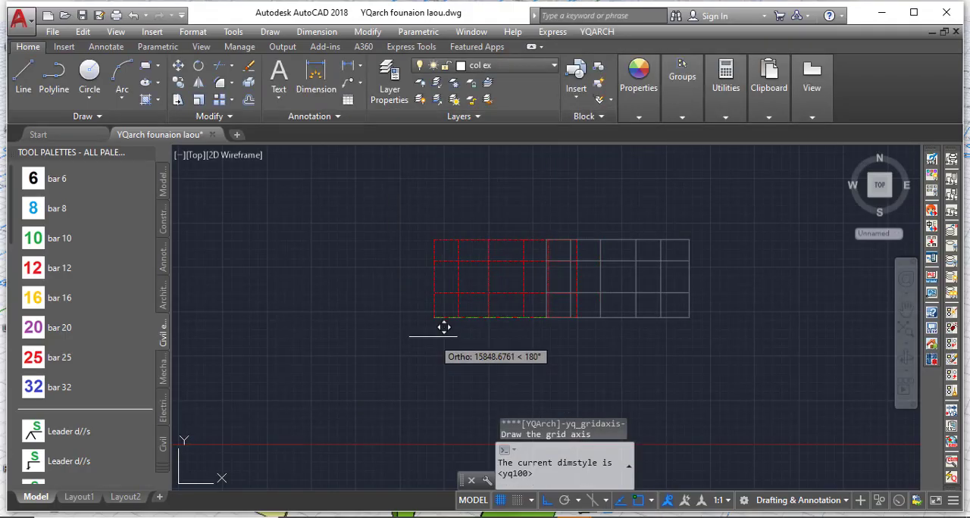
{"action": "left_click", "coordinate": [431, 332]}
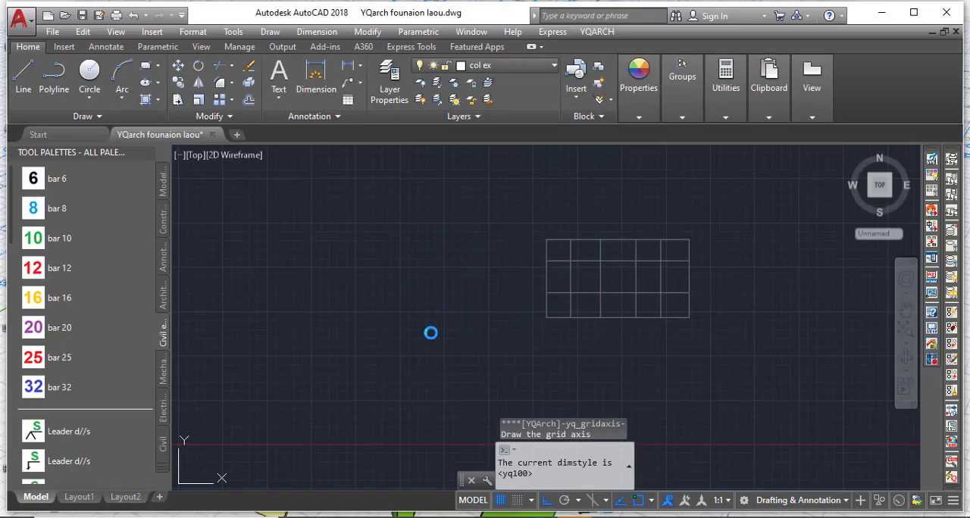
Inspect the new grid's axis bubbles and dimensions, and select the axis 1 line to check its layer.
{"action": "scroll", "coordinate": [463, 265], "scroll_direction": "up", "scroll_amount": 4}
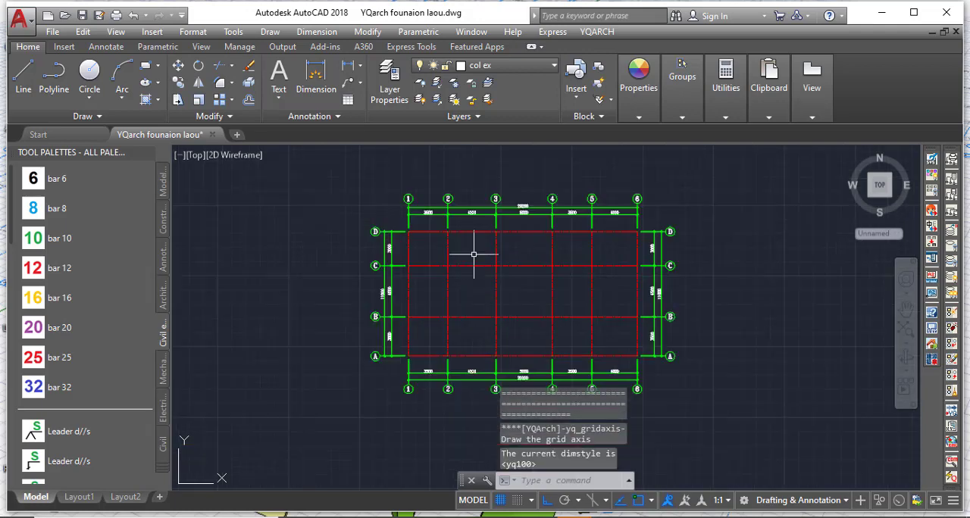
{"action": "scroll", "coordinate": [316, 339], "scroll_direction": "down", "scroll_amount": 2}
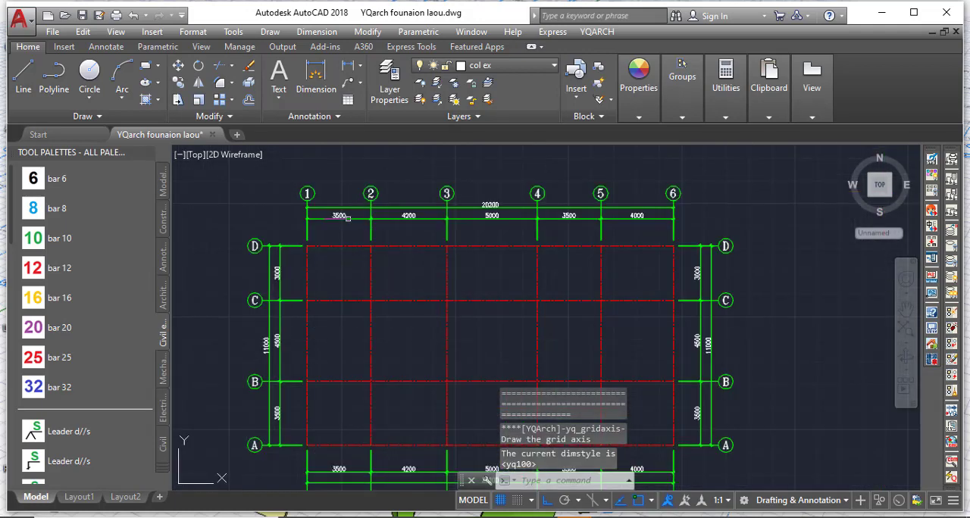
{"action": "scroll", "coordinate": [333, 214], "scroll_direction": "up", "scroll_amount": 2}
{"action": "key", "text": "Escape"}
{"action": "scroll", "coordinate": [303, 320], "scroll_direction": "down", "scroll_amount": 2}
{"action": "scroll", "coordinate": [283, 327], "scroll_direction": "up", "scroll_amount": 6}
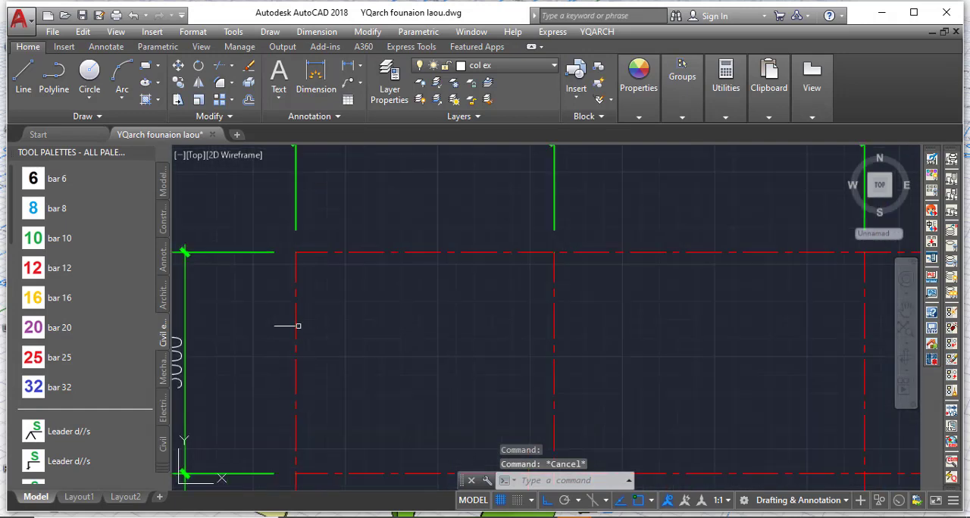
{"action": "left_click", "coordinate": [294, 329]}
{"action": "scroll", "coordinate": [299, 318], "scroll_direction": "down", "scroll_amount": 3}
{"action": "scroll", "coordinate": [318, 245], "scroll_direction": "up", "scroll_amount": 3}
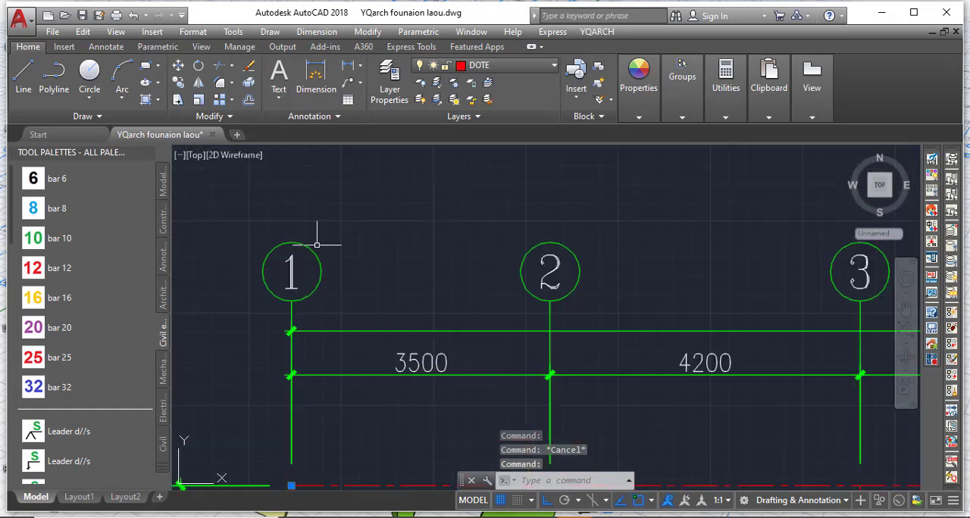
{"action": "scroll", "coordinate": [290, 273], "scroll_direction": "down", "scroll_amount": 3}
{"action": "scroll", "coordinate": [386, 345], "scroll_direction": "up", "scroll_amount": 2}
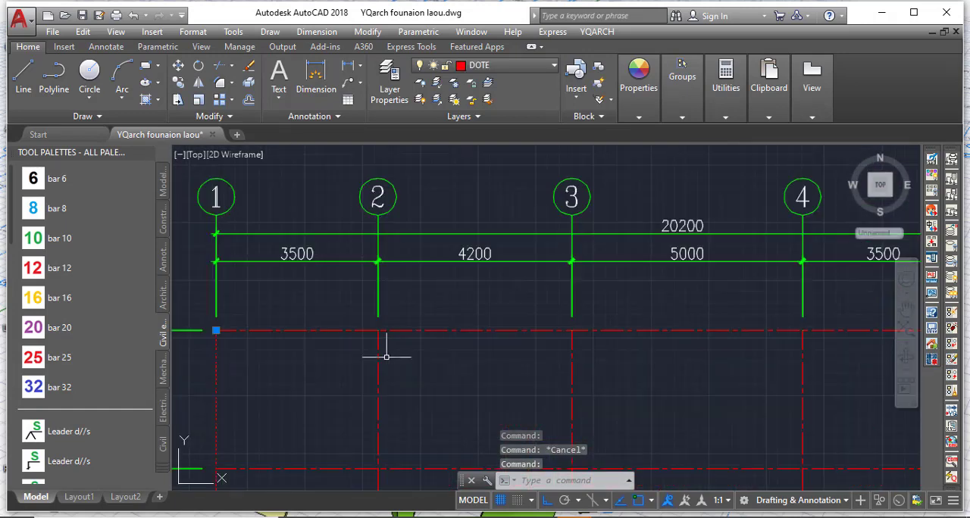
{"action": "scroll", "coordinate": [364, 295], "scroll_direction": "down", "scroll_amount": 3}
{"action": "scroll", "coordinate": [329, 277], "scroll_direction": "up", "scroll_amount": 3}
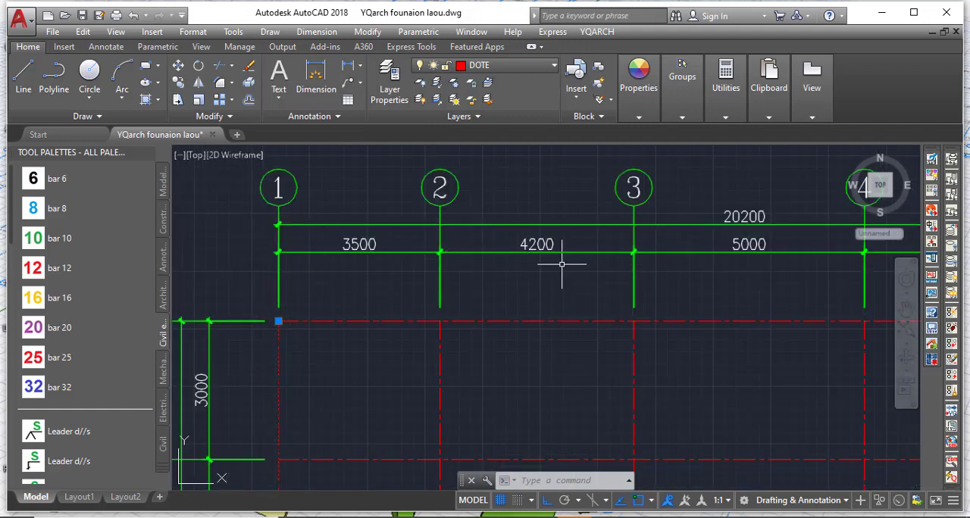
Clear the axis 1 line selection and look over the whole grid with its axis bubbles and dimensions.
{"action": "scroll", "coordinate": [558, 265], "scroll_direction": "down", "scroll_amount": 3}
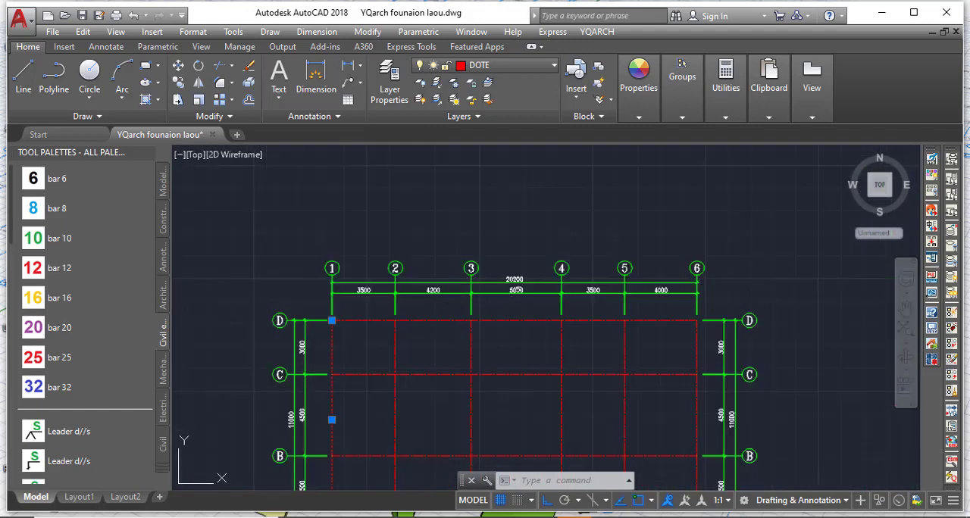
{"action": "scroll", "coordinate": [456, 287], "scroll_direction": "up", "scroll_amount": 4}
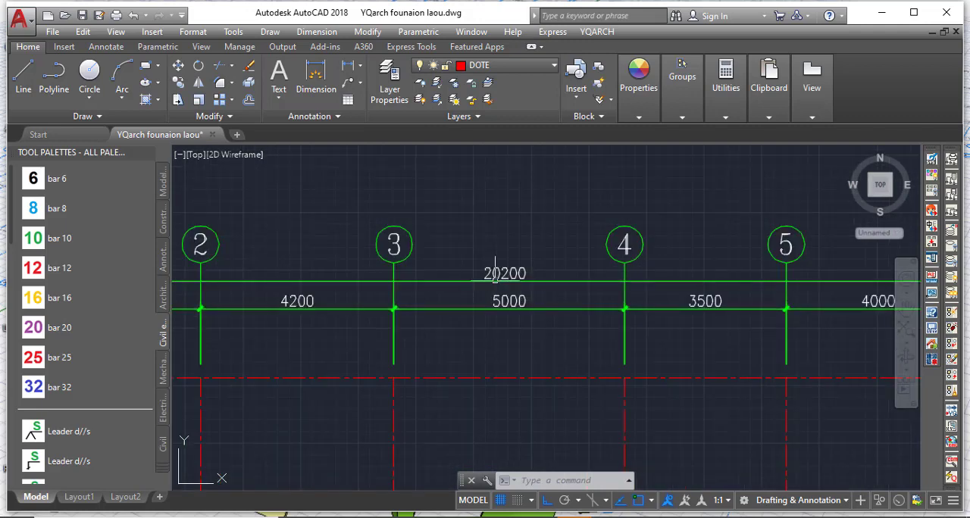
{"action": "scroll", "coordinate": [489, 273], "scroll_direction": "down", "scroll_amount": 4}
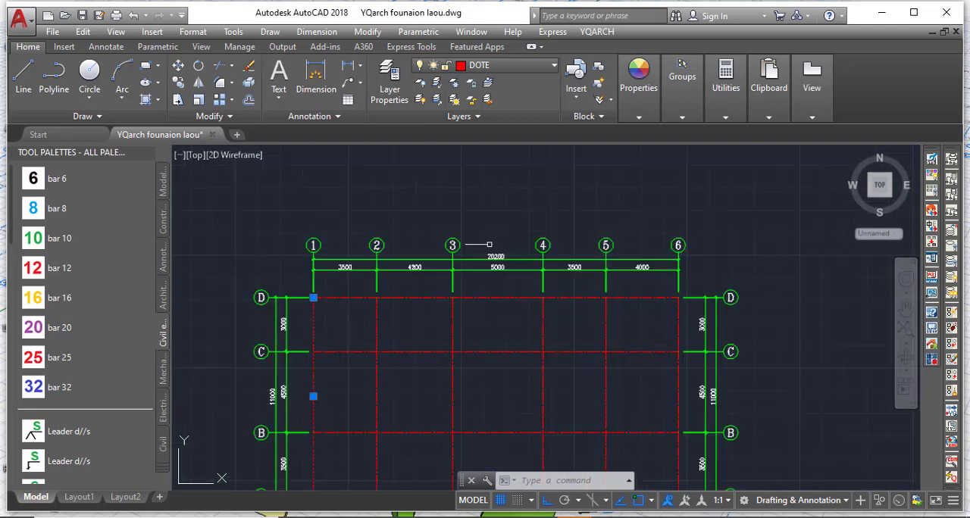
{"action": "key", "text": "Escape"}
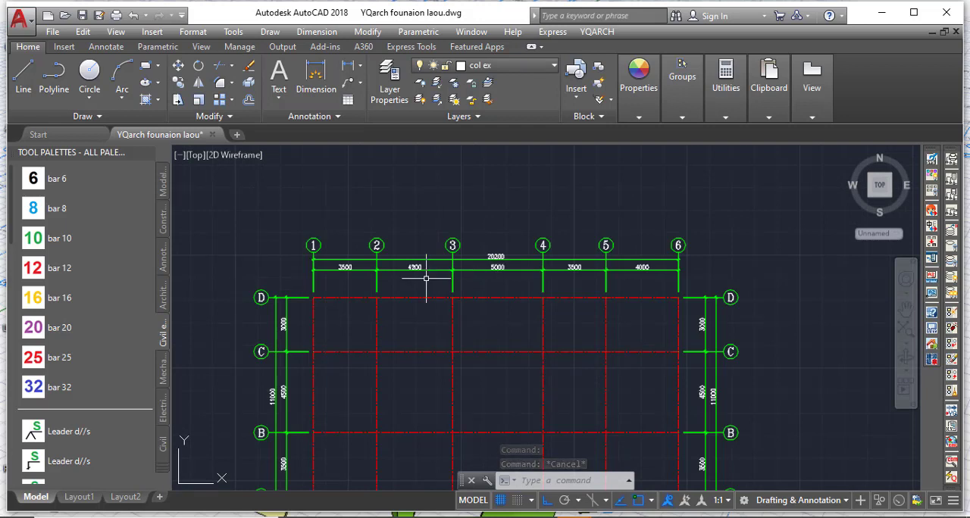
{"action": "scroll", "coordinate": [302, 314], "scroll_direction": "up", "scroll_amount": 4}
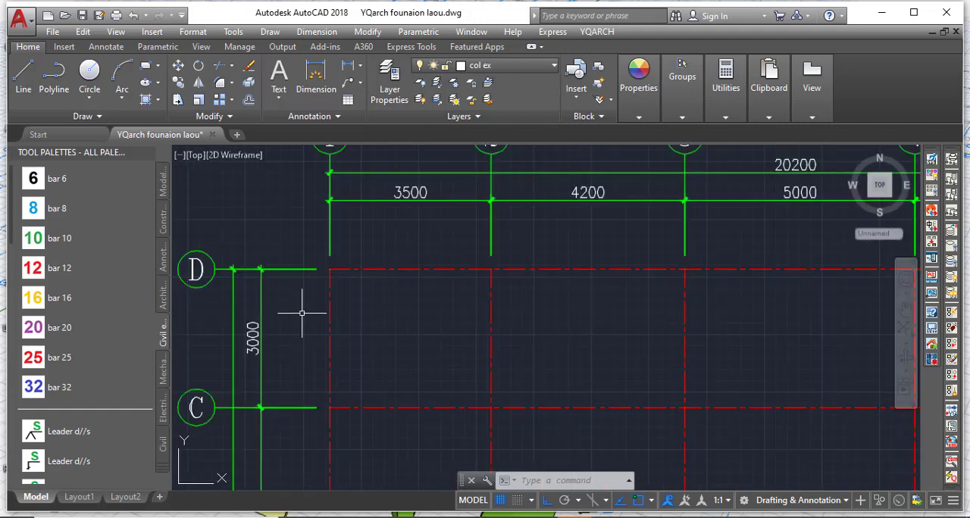
{"action": "scroll", "coordinate": [249, 209], "scroll_direction": "down", "scroll_amount": 4}
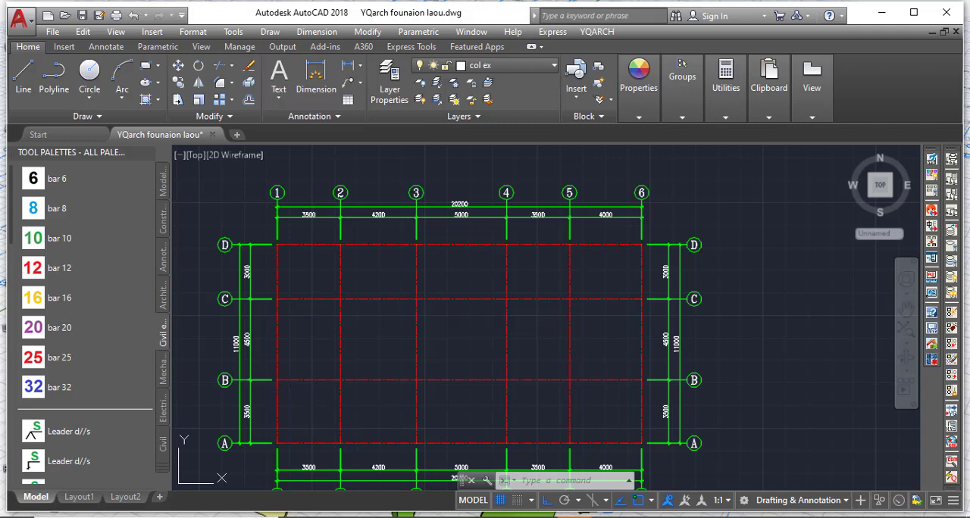
Start YQArch Arrange Columns and set circular columns with a diameter of 300 and automatic fill-in.
{"action": "left_click", "coordinate": [597, 32]}
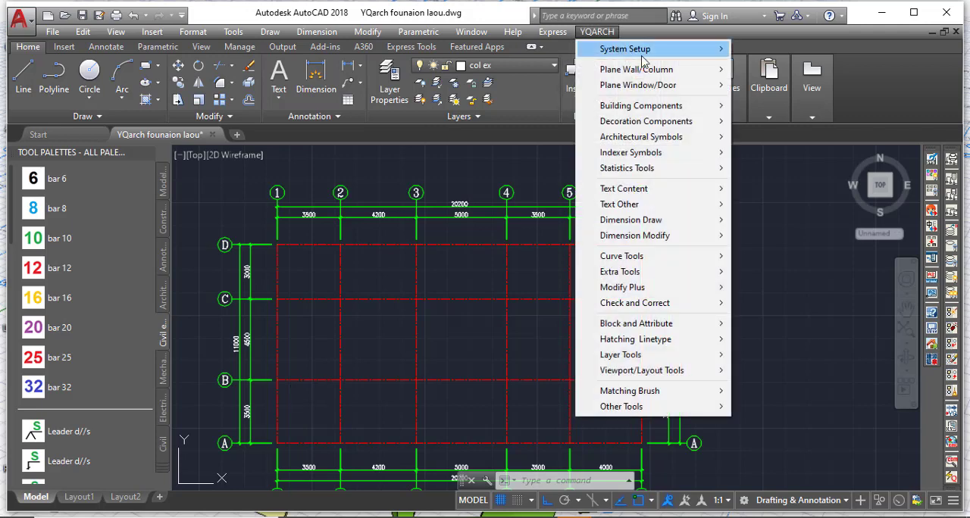
{"action": "mouse_move", "coordinate": [651, 69]}
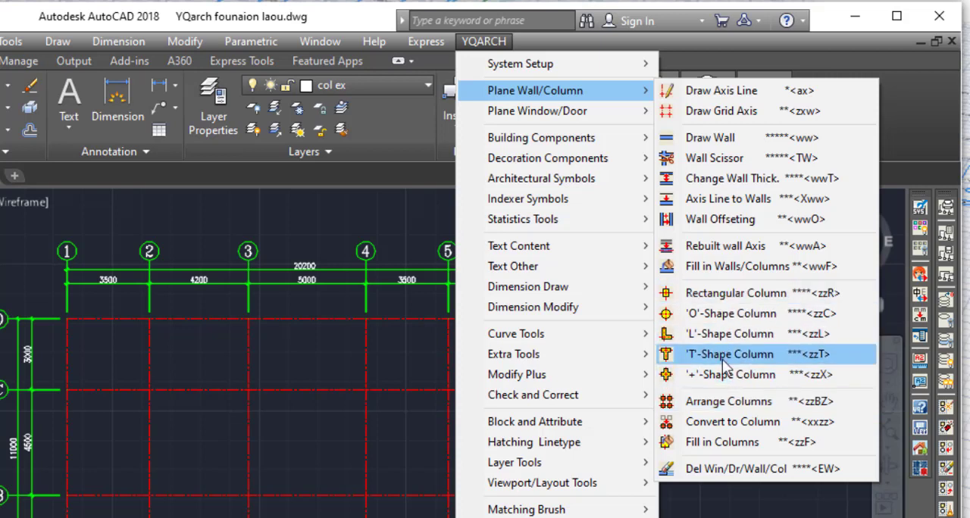
{"action": "left_click", "coordinate": [743, 409]}
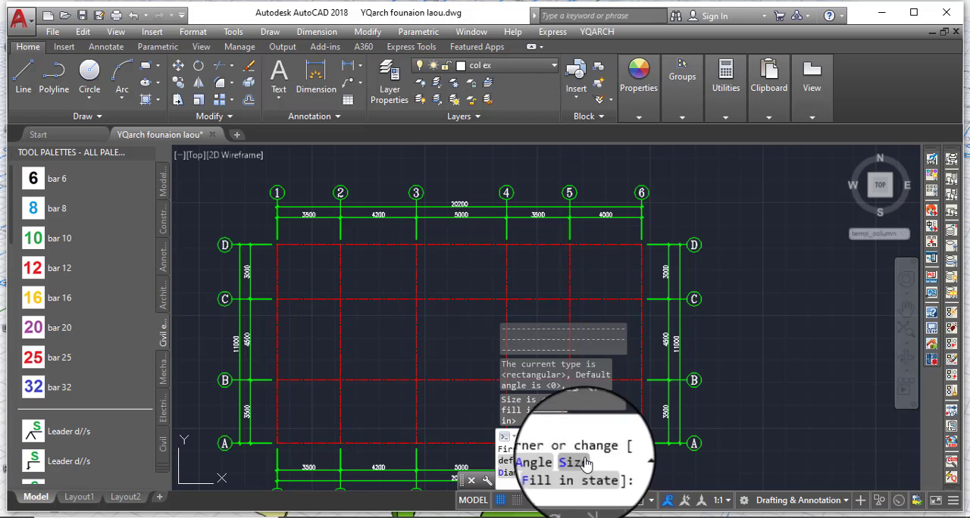
{"action": "left_click", "coordinate": [519, 473]}
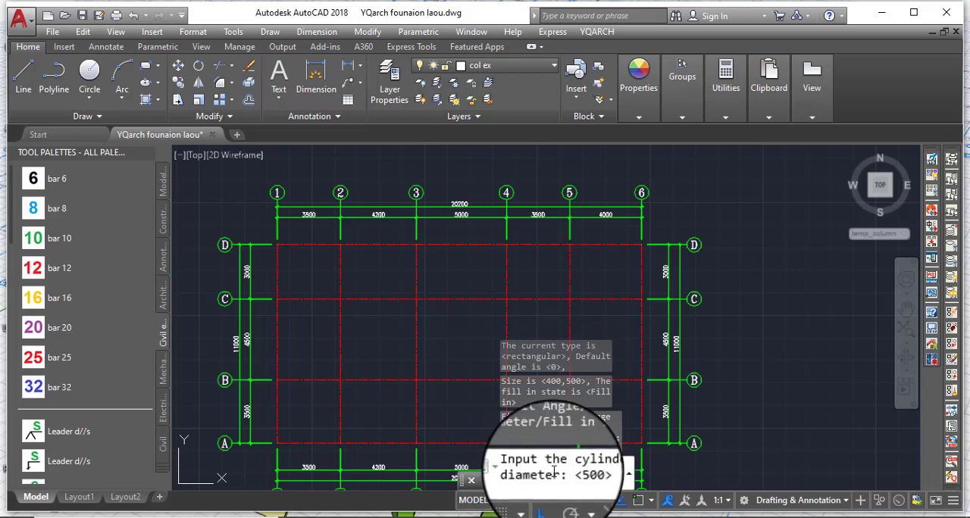
{"action": "type", "text": "400"}
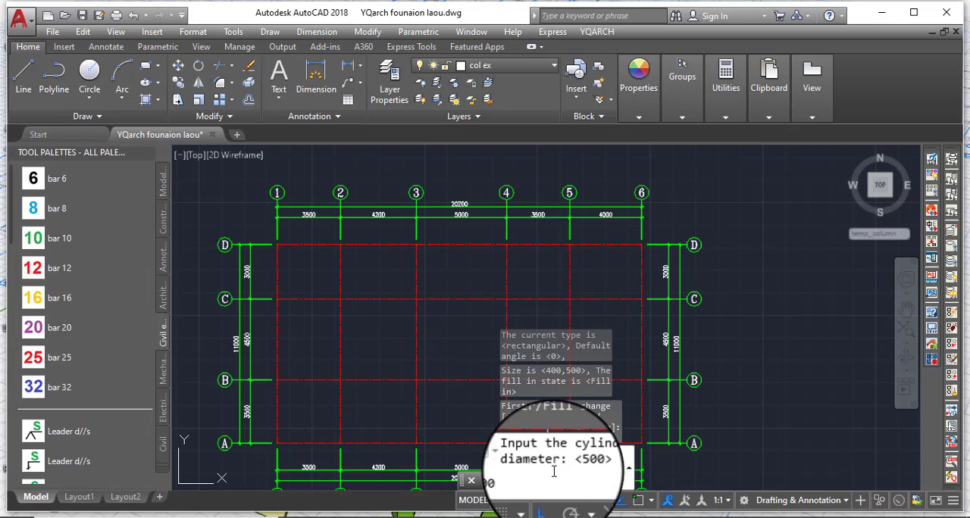
{"action": "key", "text": "Return"}
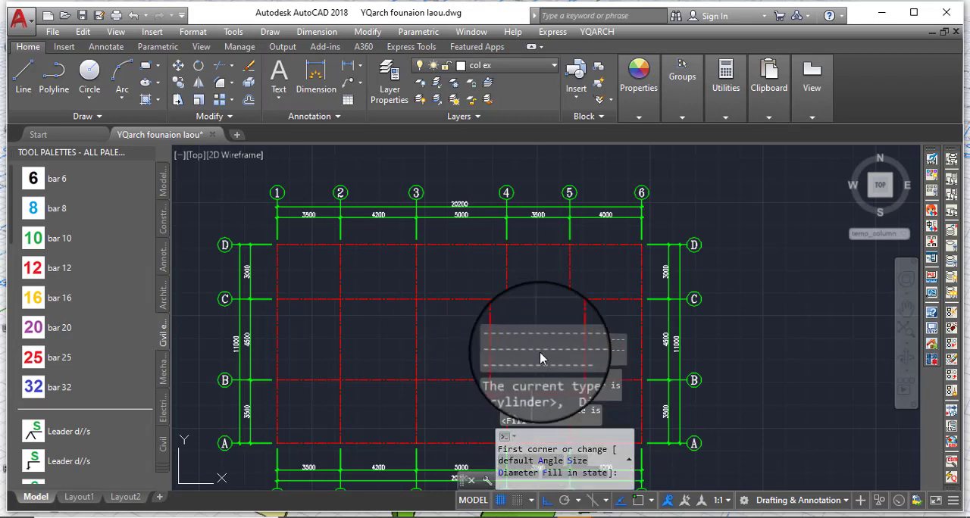
{"action": "left_click", "coordinate": [582, 483]}
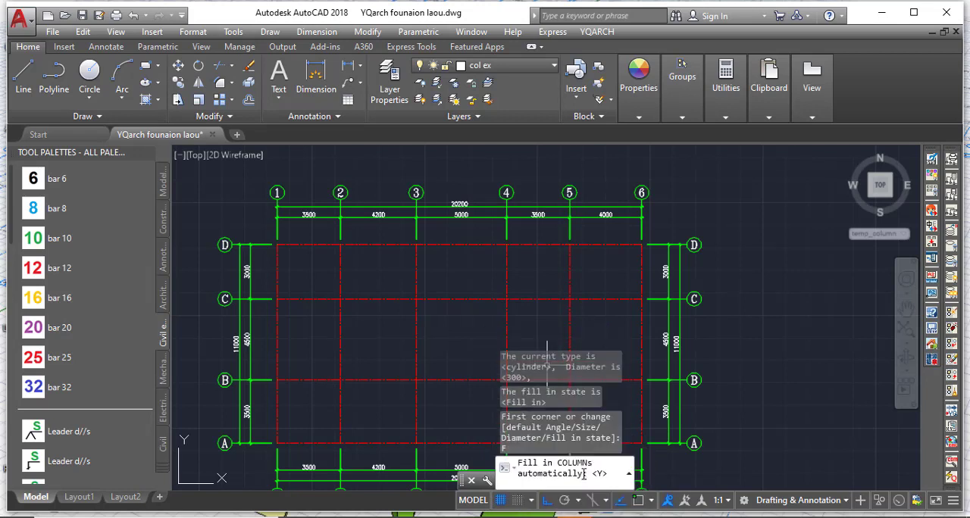
{"action": "type", "text": "y"}
{"action": "key", "text": "Return"}
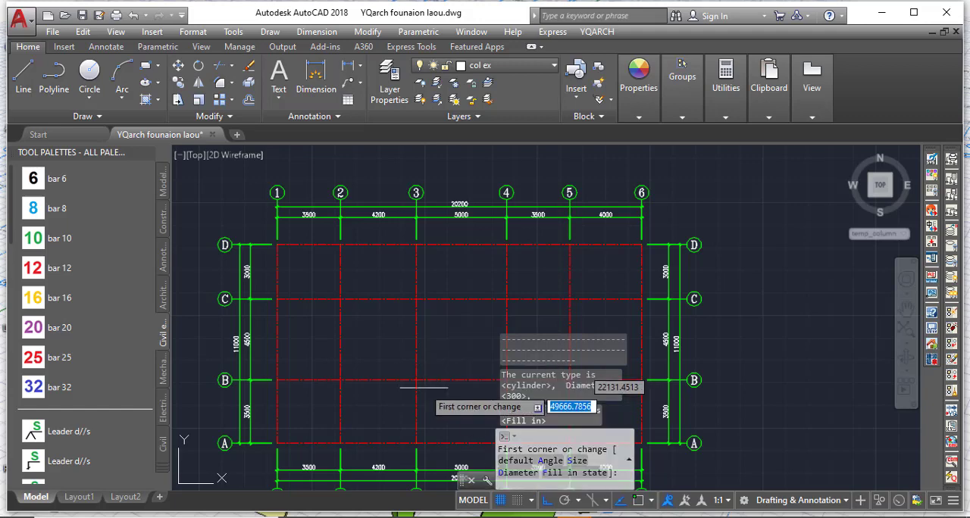
Place the filled columns on all intersections of the grid by windowing the area from axis D-1 to axis A-6.
{"action": "scroll", "coordinate": [334, 293], "scroll_direction": "down", "scroll_amount": 4}
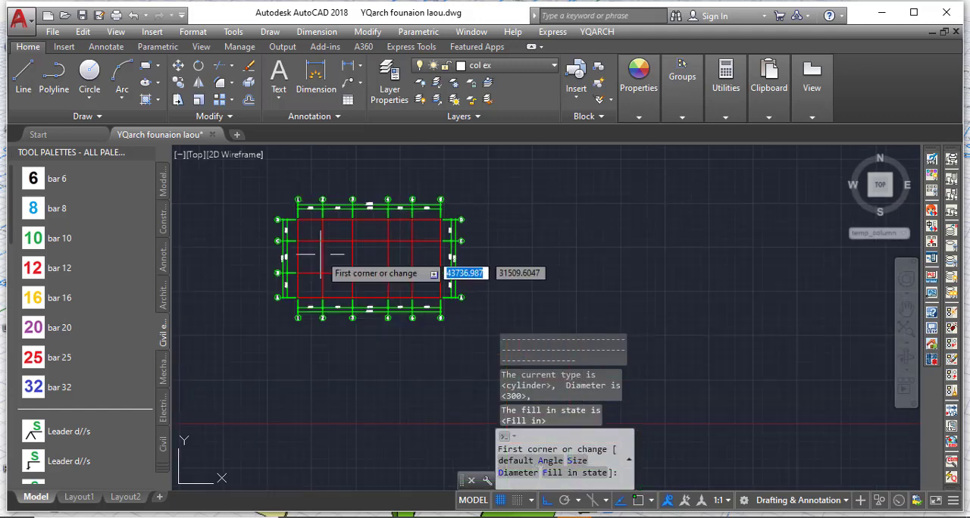
{"action": "scroll", "coordinate": [321, 281], "scroll_direction": "up", "scroll_amount": 2}
{"action": "scroll", "coordinate": [320, 281], "scroll_direction": "down", "scroll_amount": 2}
{"action": "scroll", "coordinate": [342, 254], "scroll_direction": "up", "scroll_amount": 2}
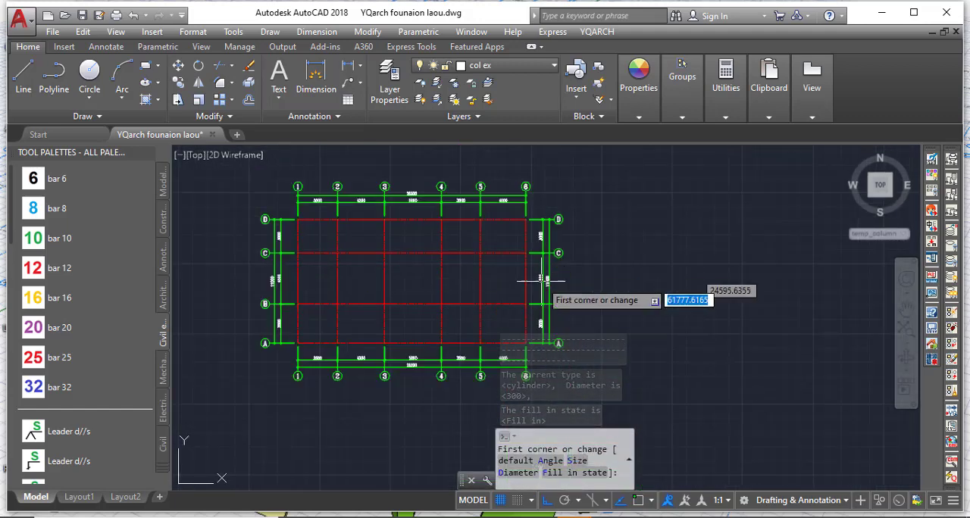
{"action": "scroll", "coordinate": [314, 220], "scroll_direction": "up", "scroll_amount": 4}
{"action": "scroll", "coordinate": [273, 225], "scroll_direction": "down", "scroll_amount": 3}
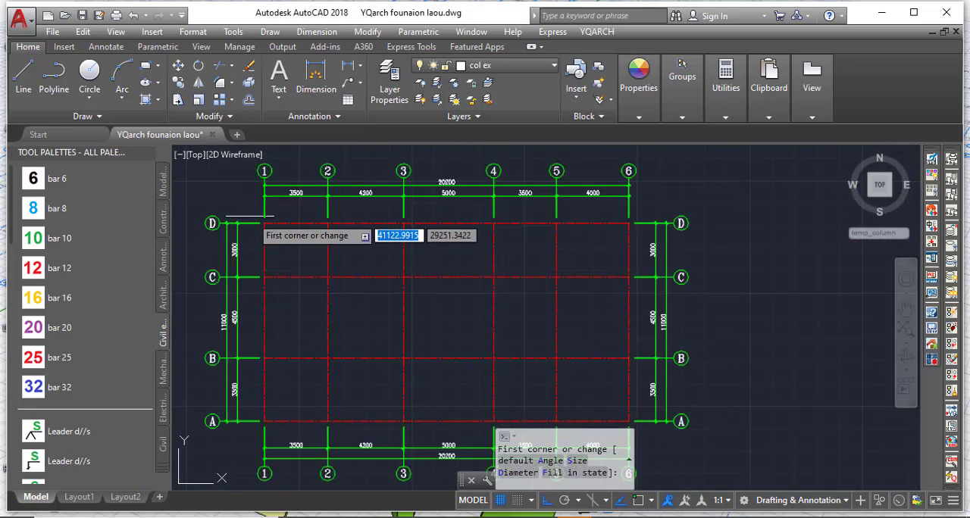
{"action": "scroll", "coordinate": [265, 190], "scroll_direction": "up", "scroll_amount": 1}
{"action": "left_click", "coordinate": [264, 185]}
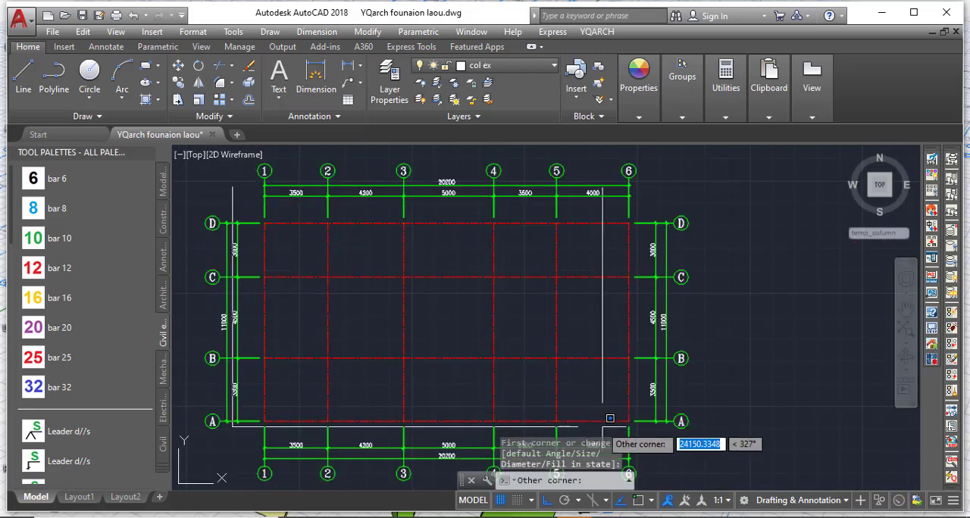
{"action": "left_click", "coordinate": [264, 421]}
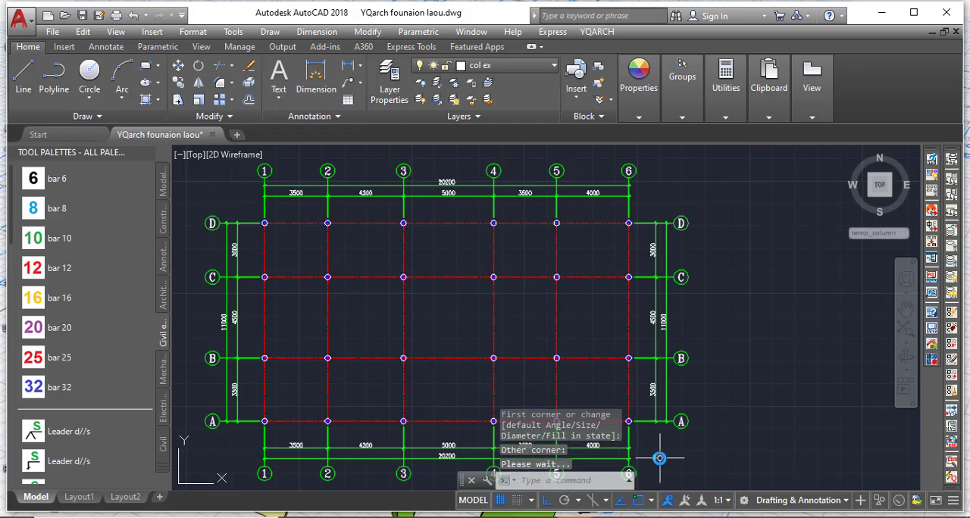
Select the fill of the column at grid D-1 and change the COL_FILL layer colour to index 210.
{"action": "scroll", "coordinate": [268, 217], "scroll_direction": "up", "scroll_amount": 2}
{"action": "scroll", "coordinate": [267, 217], "scroll_direction": "up", "scroll_amount": 5}
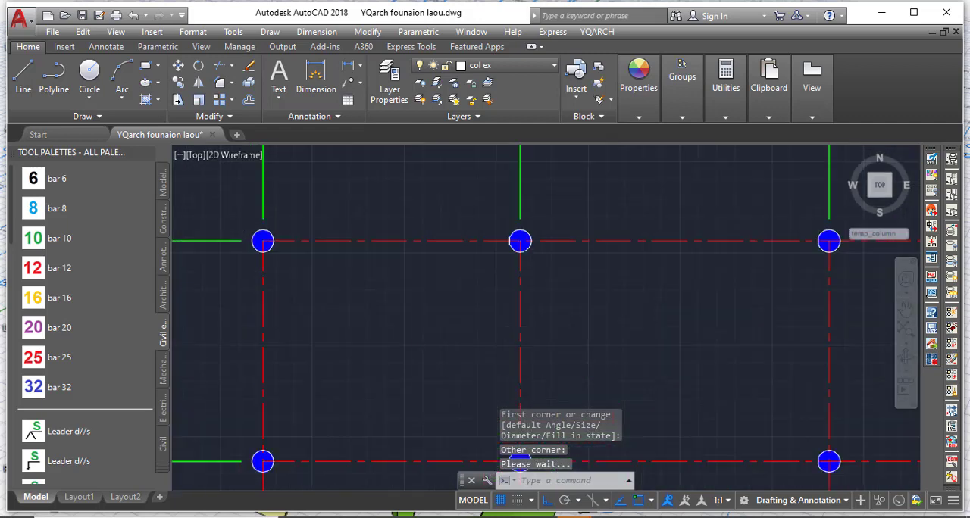
{"action": "scroll", "coordinate": [272, 268], "scroll_direction": "down", "scroll_amount": 2}
{"action": "scroll", "coordinate": [276, 267], "scroll_direction": "up", "scroll_amount": 1}
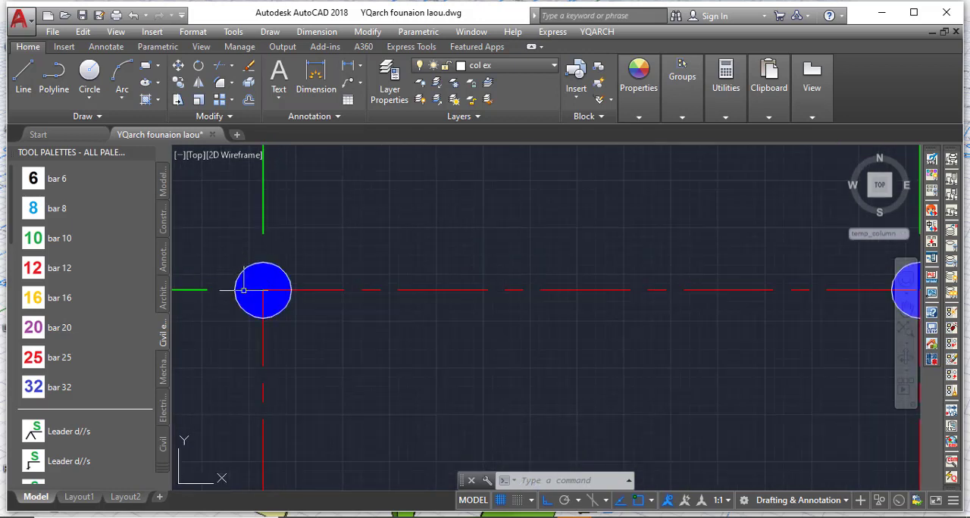
{"action": "left_click", "coordinate": [270, 271]}
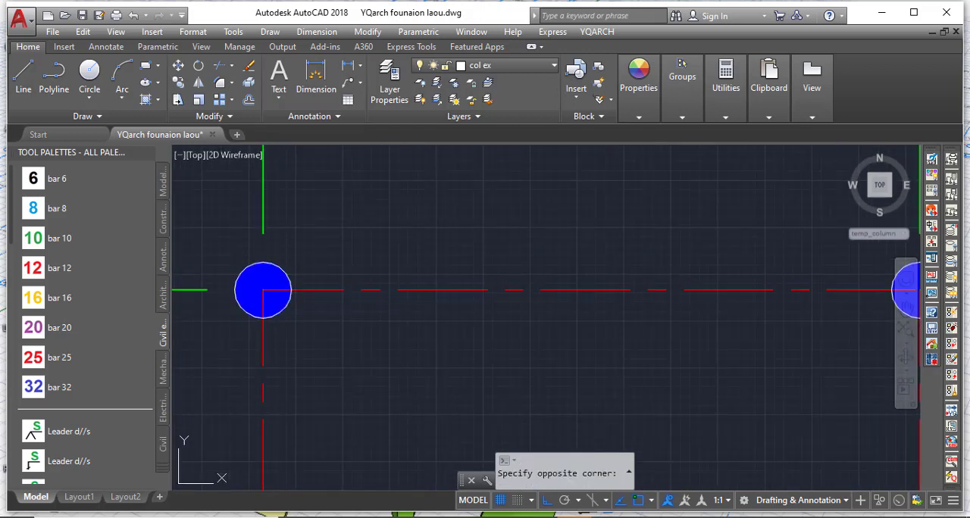
{"action": "left_click", "coordinate": [308, 270]}
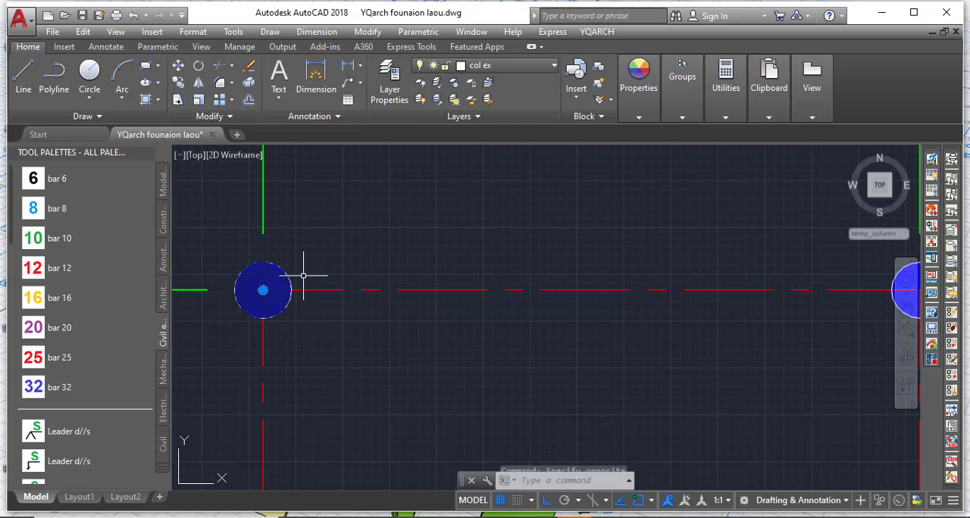
{"action": "left_click", "coordinate": [28, 47]}
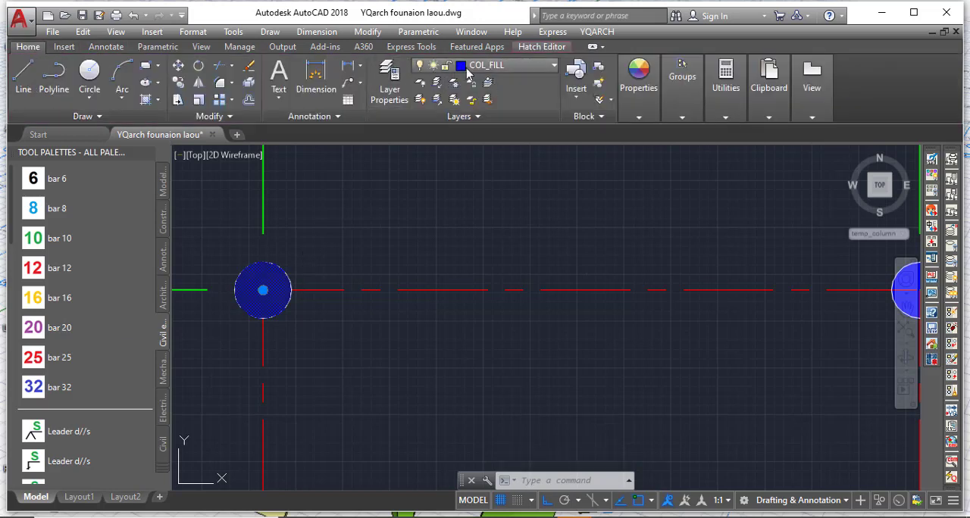
{"action": "left_click", "coordinate": [533, 66]}
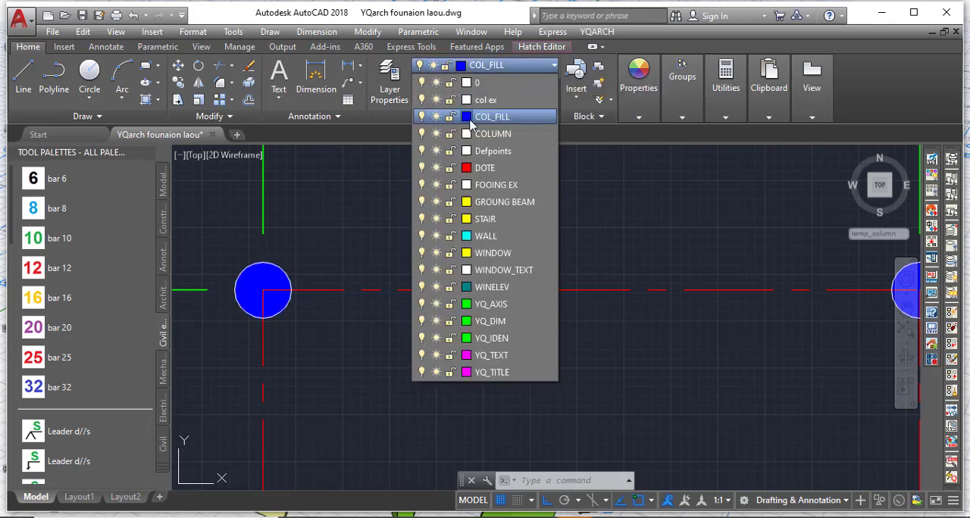
{"action": "left_click", "coordinate": [466, 116]}
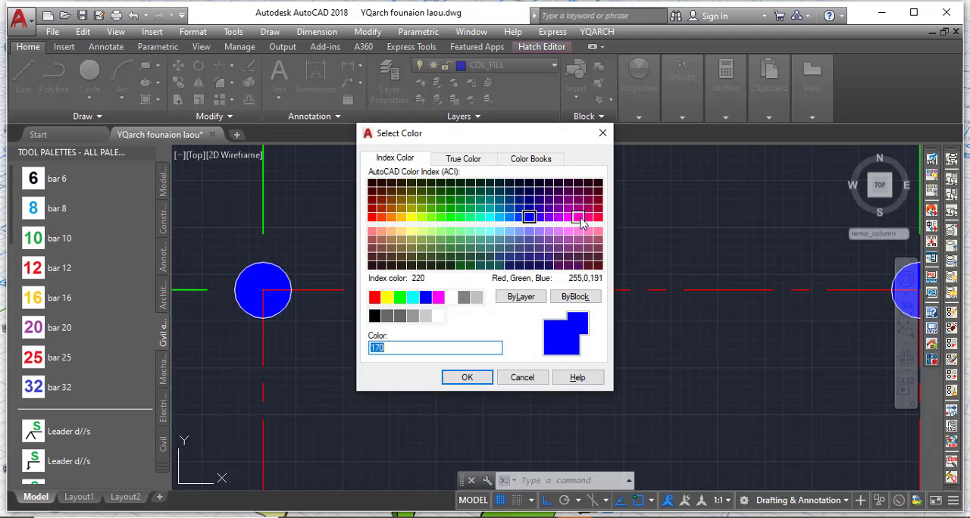
{"action": "left_click", "coordinate": [567, 217]}
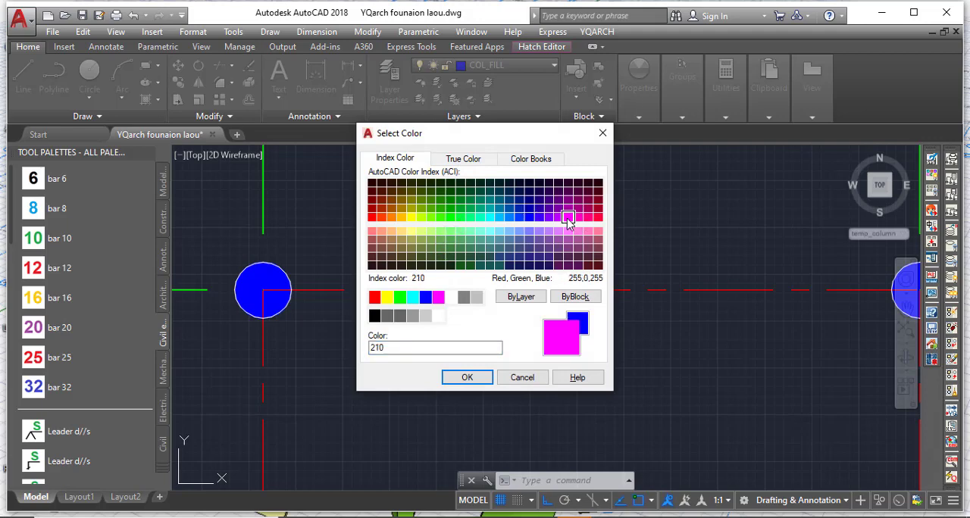
{"action": "left_click", "coordinate": [467, 376]}
Deselect the column fill and inspect the recoloured columns across the grid, from axis D-1 to axis A-6.
{"action": "scroll", "coordinate": [264, 272], "scroll_direction": "down", "scroll_amount": 5}
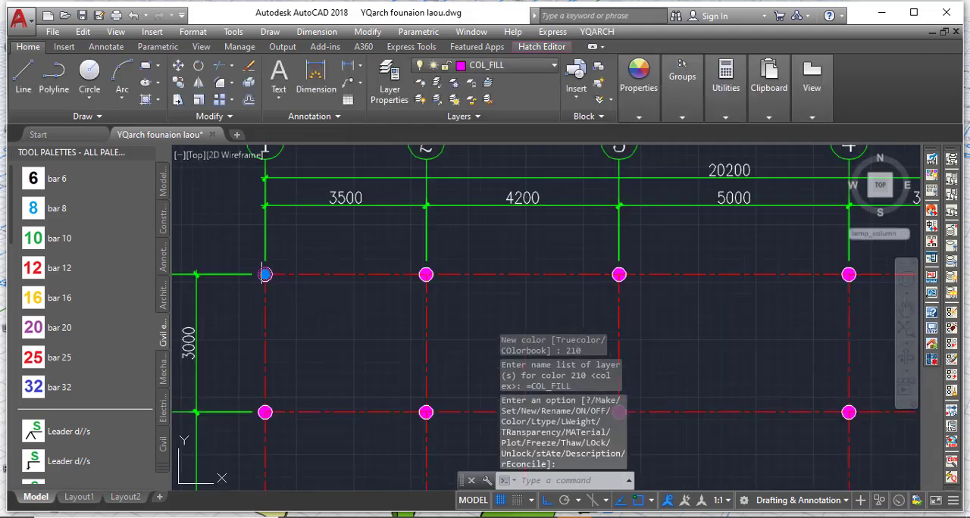
{"action": "scroll", "coordinate": [254, 260], "scroll_direction": "up", "scroll_amount": 2}
{"action": "scroll", "coordinate": [254, 259], "scroll_direction": "up", "scroll_amount": 3}
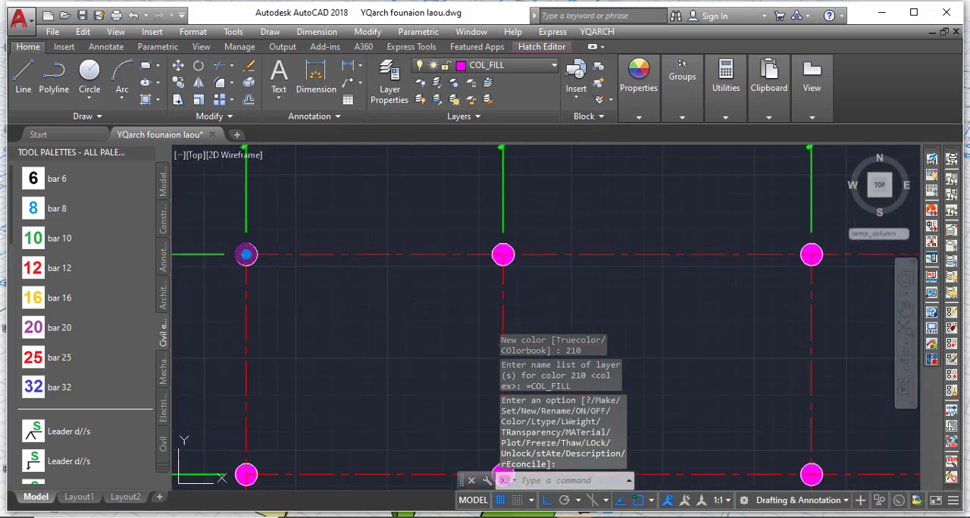
{"action": "key", "text": "Escape"}
{"action": "scroll", "coordinate": [212, 215], "scroll_direction": "down", "scroll_amount": 5}
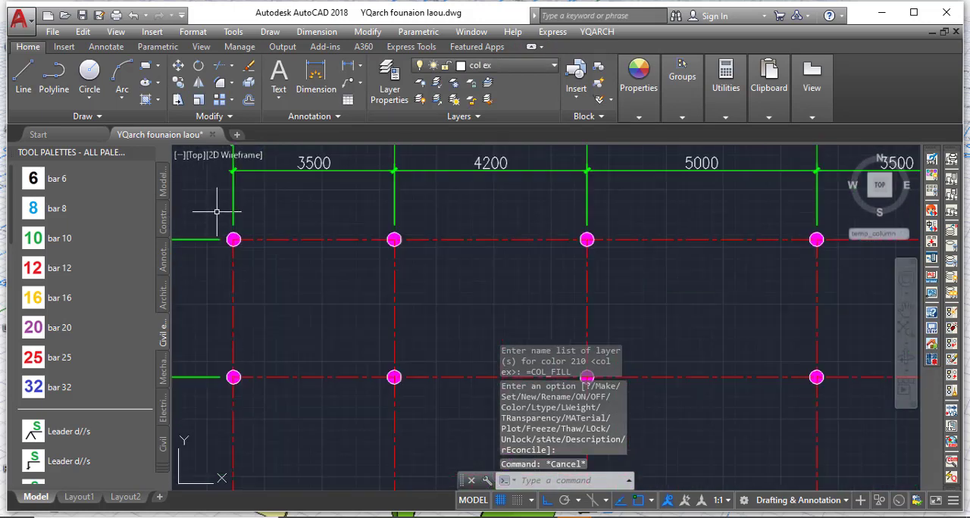
{"action": "scroll", "coordinate": [292, 258], "scroll_direction": "up", "scroll_amount": 3}
{"action": "scroll", "coordinate": [579, 337], "scroll_direction": "up", "scroll_amount": 4}
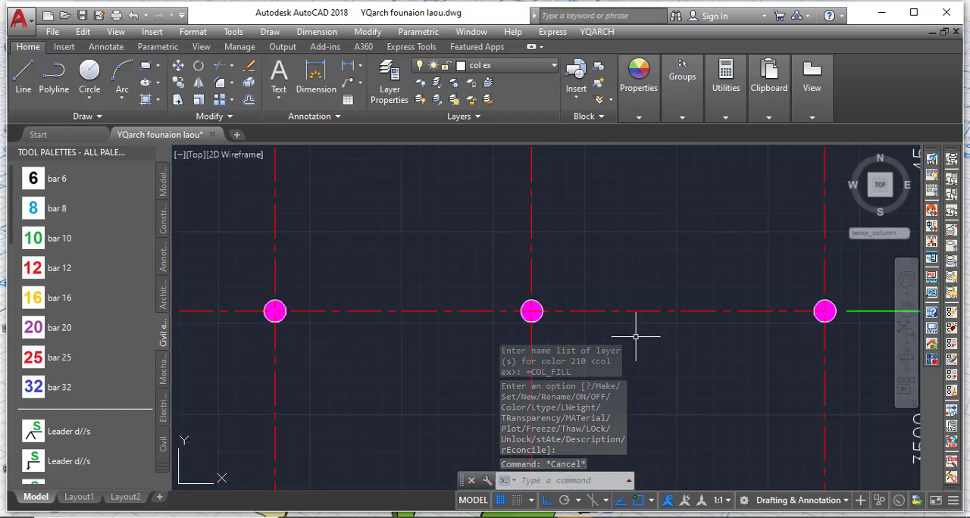
{"action": "scroll", "coordinate": [601, 275], "scroll_direction": "down", "scroll_amount": 2}
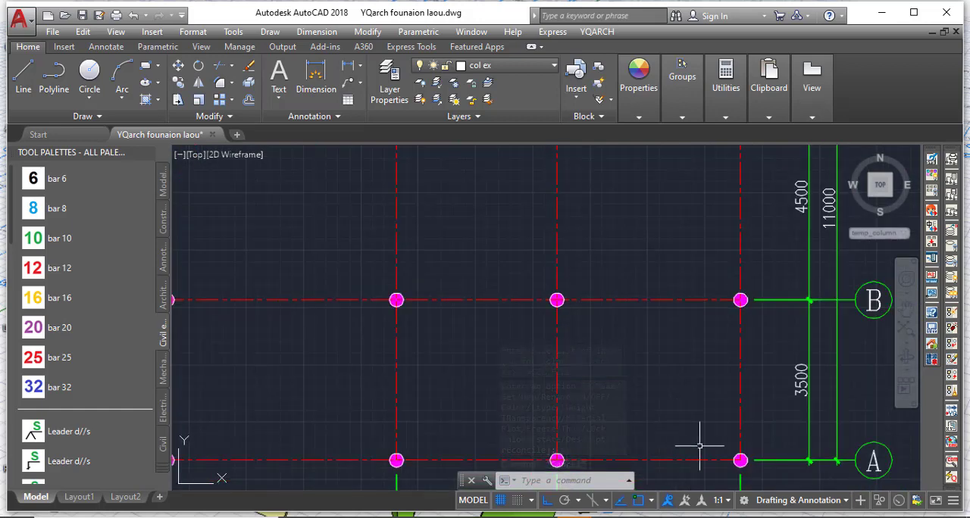
{"action": "scroll", "coordinate": [729, 443], "scroll_direction": "down", "scroll_amount": 4}
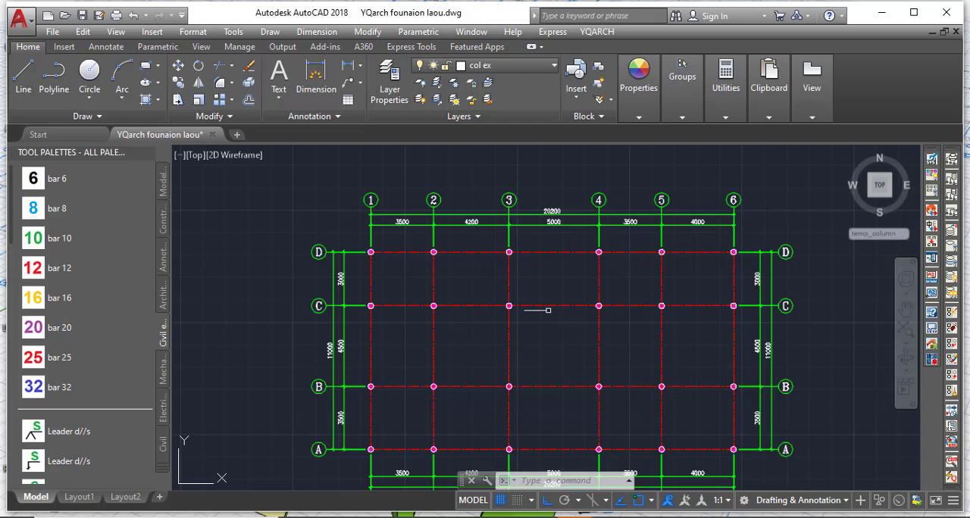
Start YQArch Arrange Columns for the footings with a rectangular size of 1200,1200 and automatic fill-in turned off.
{"action": "scroll", "coordinate": [459, 289], "scroll_direction": "up", "scroll_amount": 2}
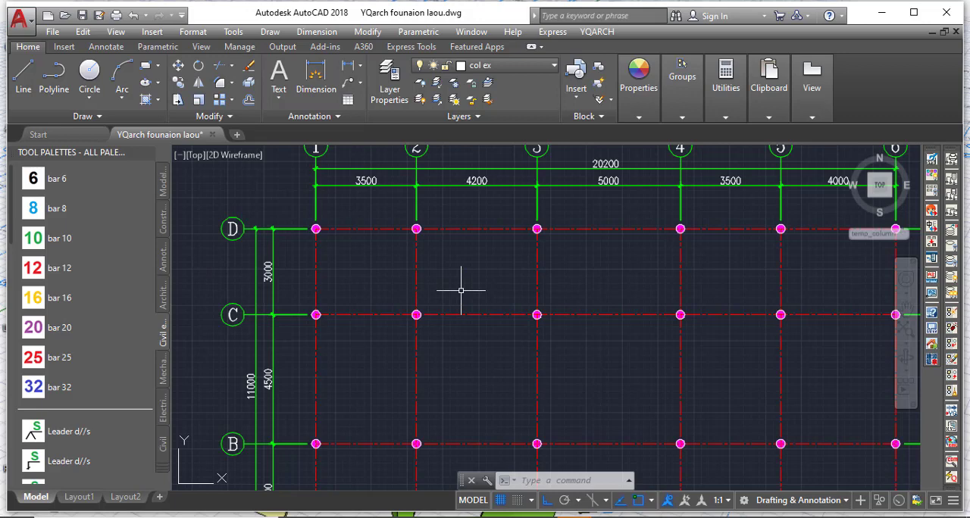
{"action": "left_click", "coordinate": [598, 32]}
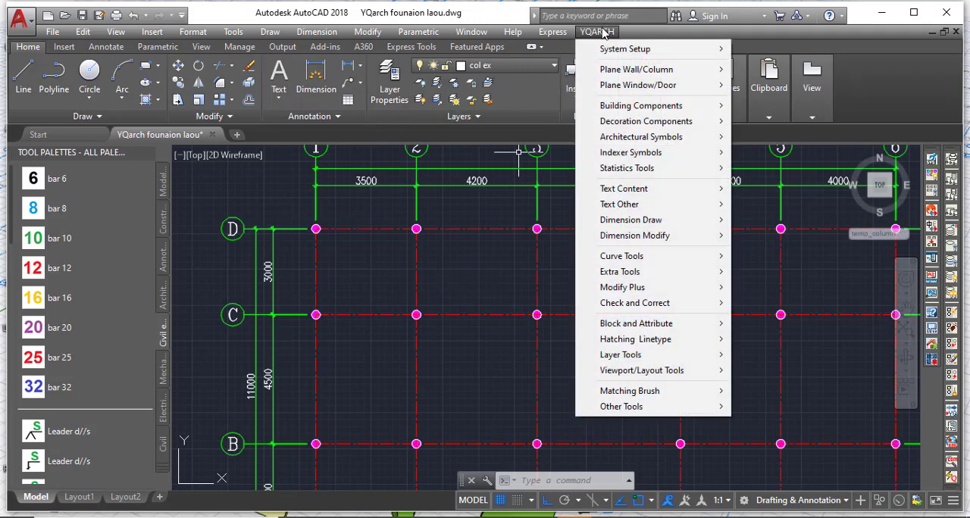
{"action": "mouse_move", "coordinate": [628, 70]}
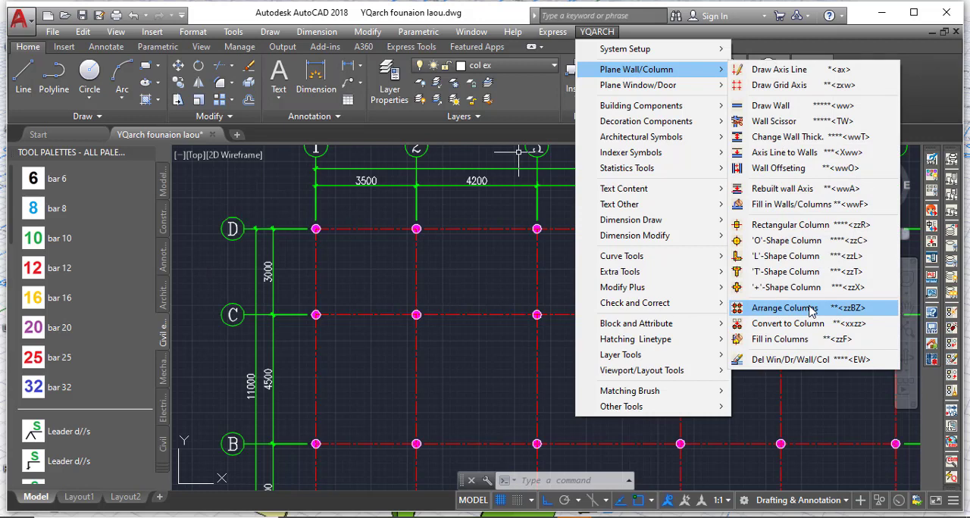
{"action": "left_click", "coordinate": [783, 307]}
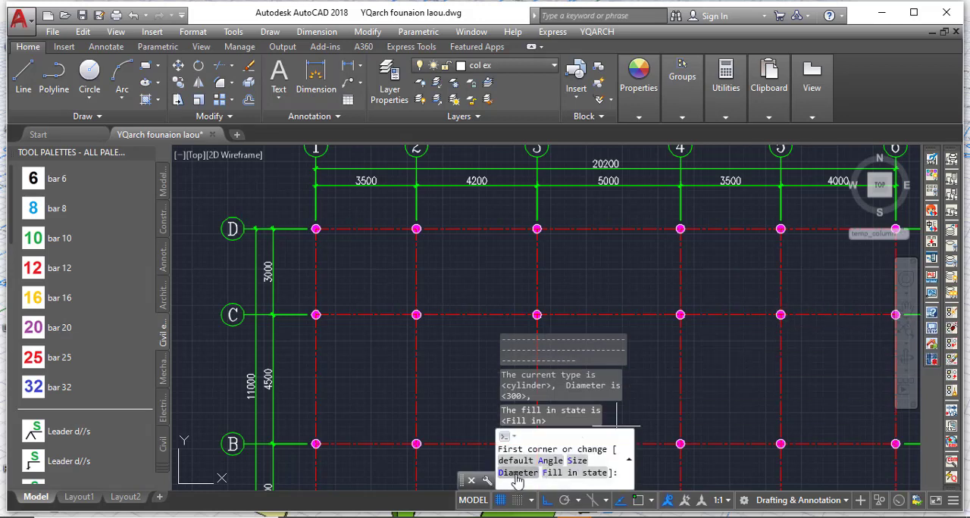
{"action": "left_click", "coordinate": [578, 461]}
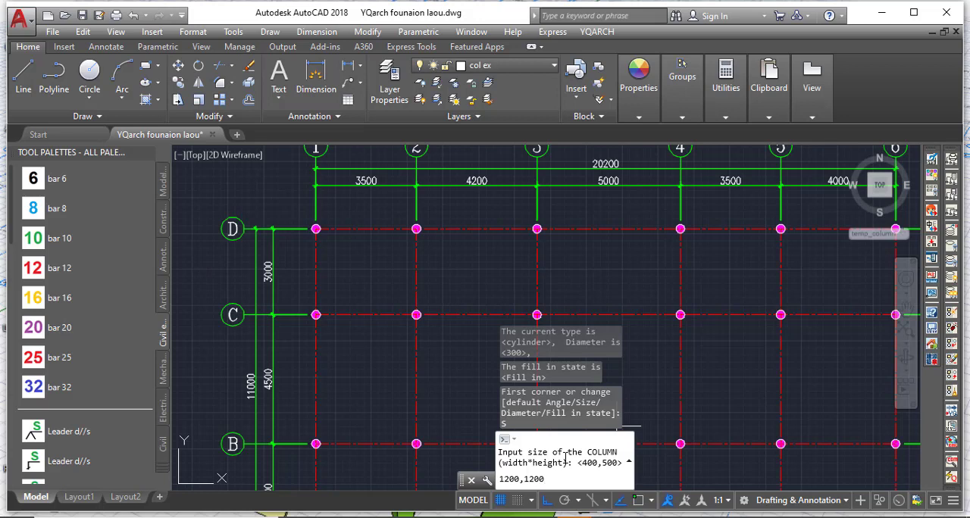
{"action": "key", "text": "Return"}
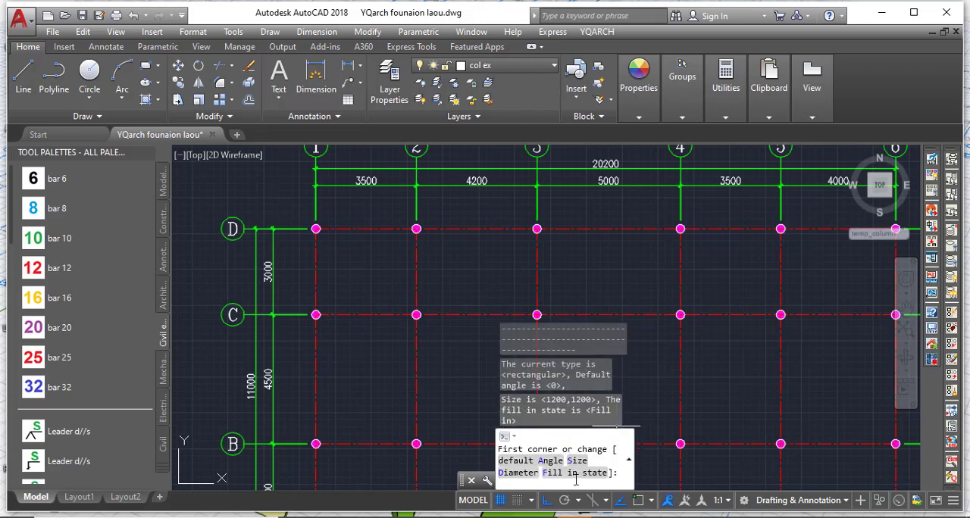
{"action": "left_click", "coordinate": [570, 475]}
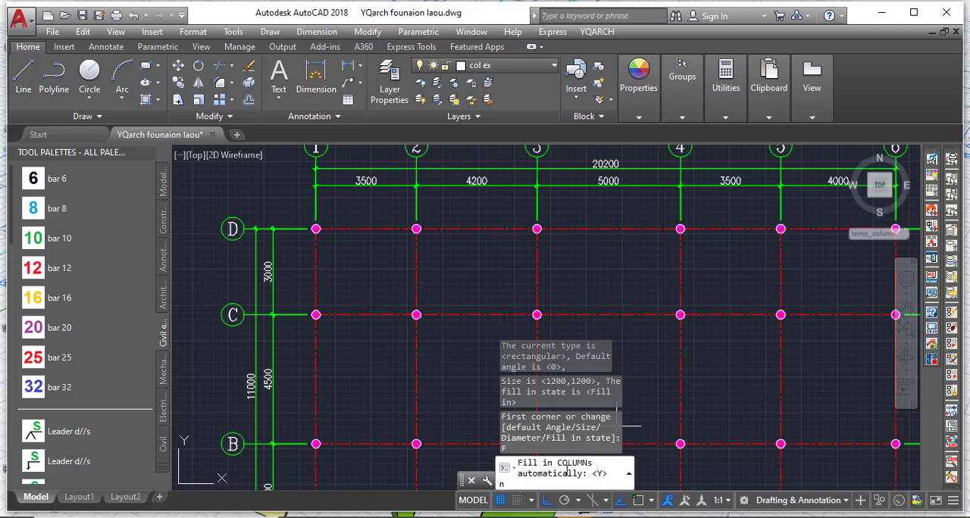
{"action": "key", "text": "Return"}
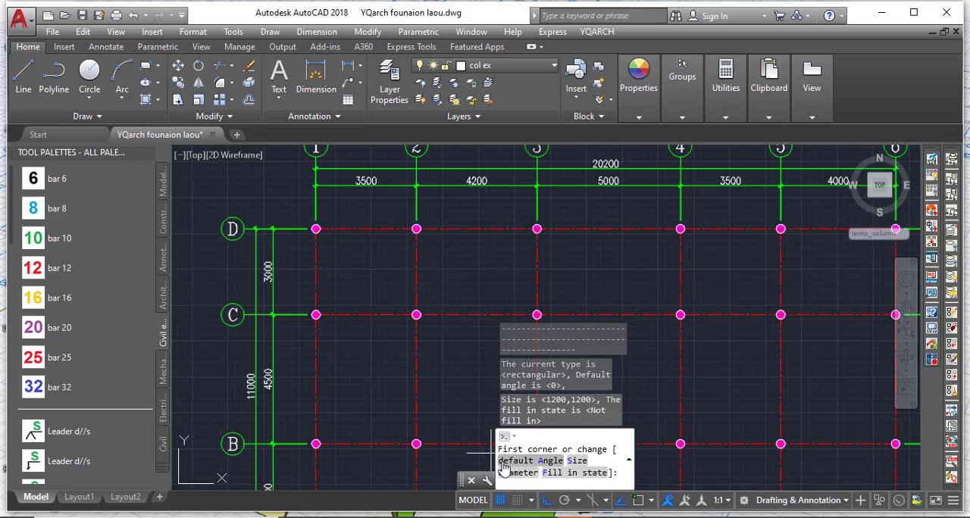
Place the unfilled square footings on all grid intersections by windowing the area from axis D-1 to axis A-6.
{"action": "scroll", "coordinate": [360, 403], "scroll_direction": "down", "scroll_amount": 1}
{"action": "scroll", "coordinate": [290, 375], "scroll_direction": "up", "scroll_amount": 1}
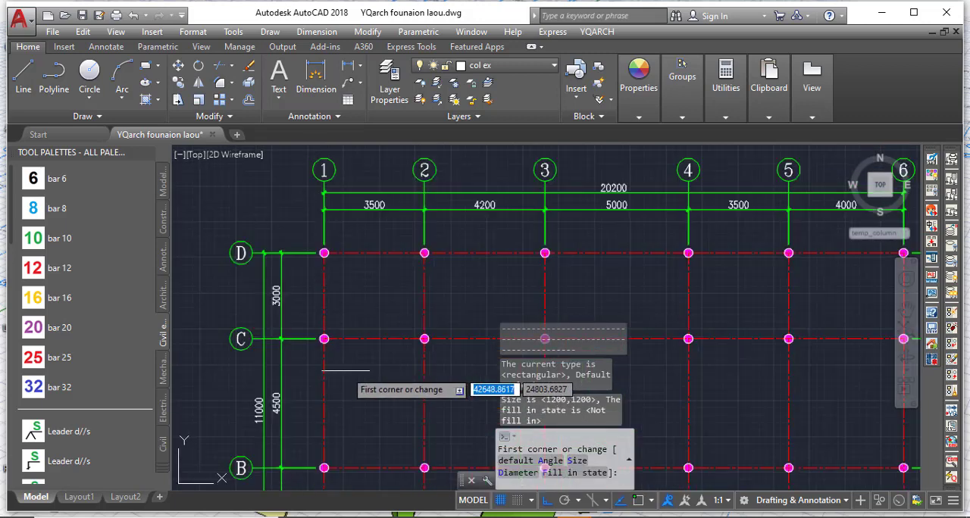
{"action": "scroll", "coordinate": [309, 237], "scroll_direction": "up", "scroll_amount": 2}
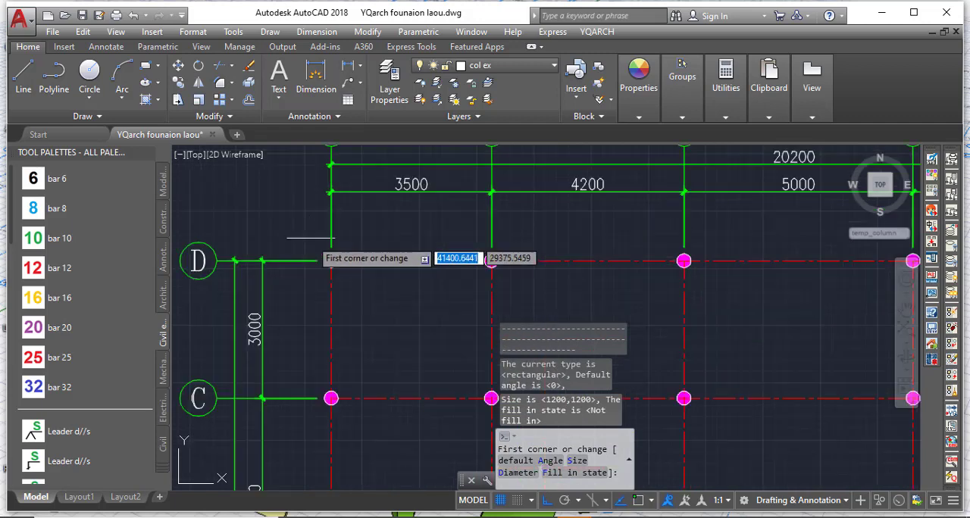
{"action": "left_click", "coordinate": [288, 190]}
{"action": "scroll", "coordinate": [444, 296], "scroll_direction": "down", "scroll_amount": 4}
{"action": "scroll", "coordinate": [477, 351], "scroll_direction": "up", "scroll_amount": 2}
{"action": "scroll", "coordinate": [485, 379], "scroll_direction": "down", "scroll_amount": 6}
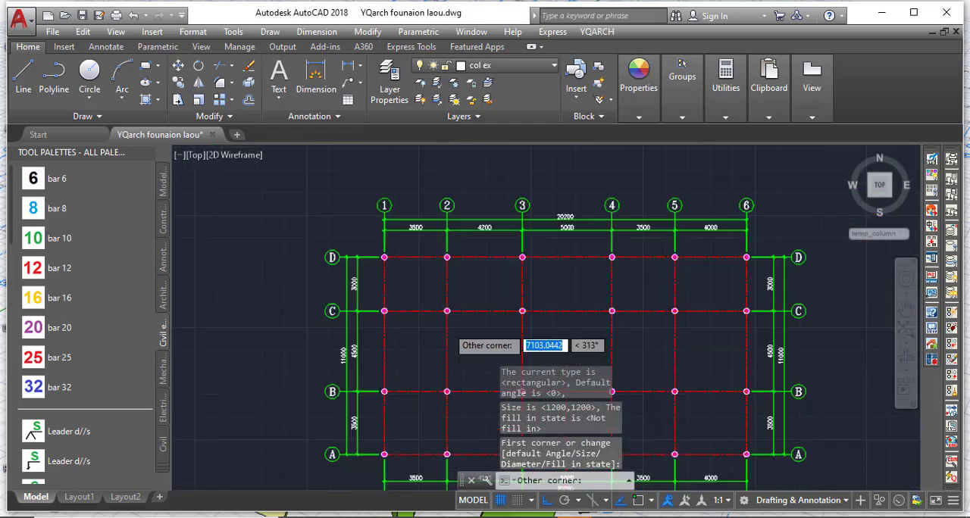
{"action": "scroll", "coordinate": [534, 353], "scroll_direction": "up", "scroll_amount": 2}
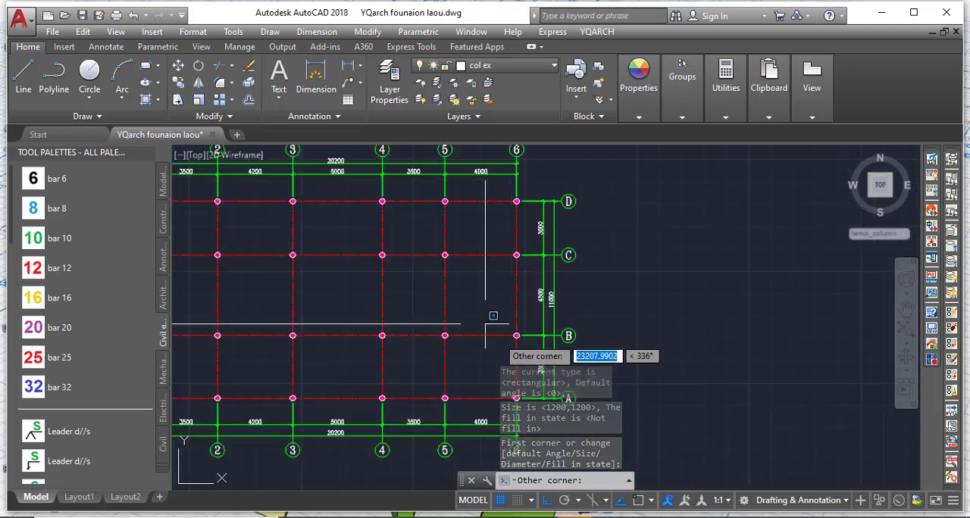
{"action": "scroll", "coordinate": [502, 333], "scroll_direction": "down", "scroll_amount": 3}
{"action": "scroll", "coordinate": [518, 350], "scroll_direction": "up", "scroll_amount": 2}
{"action": "scroll", "coordinate": [518, 350], "scroll_direction": "up", "scroll_amount": 4}
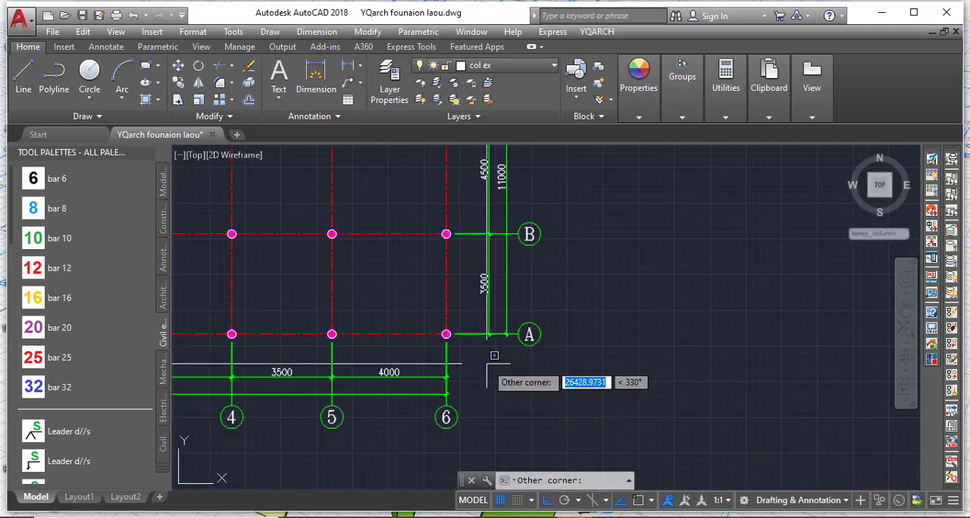
{"action": "left_click", "coordinate": [489, 366]}
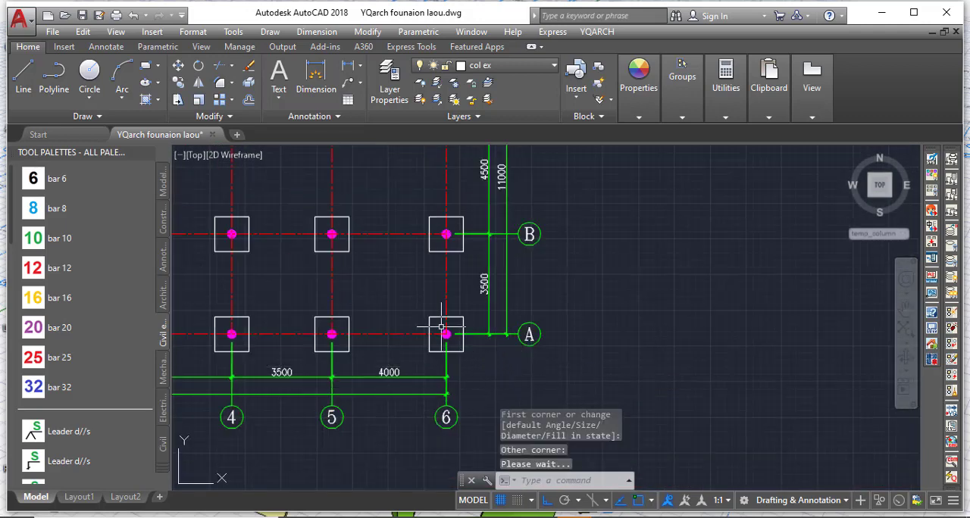
Examine the footing outline at A-6 and its layer properties, and check the footings across the whole grid.
{"action": "scroll", "coordinate": [441, 327], "scroll_direction": "up", "scroll_amount": 4}
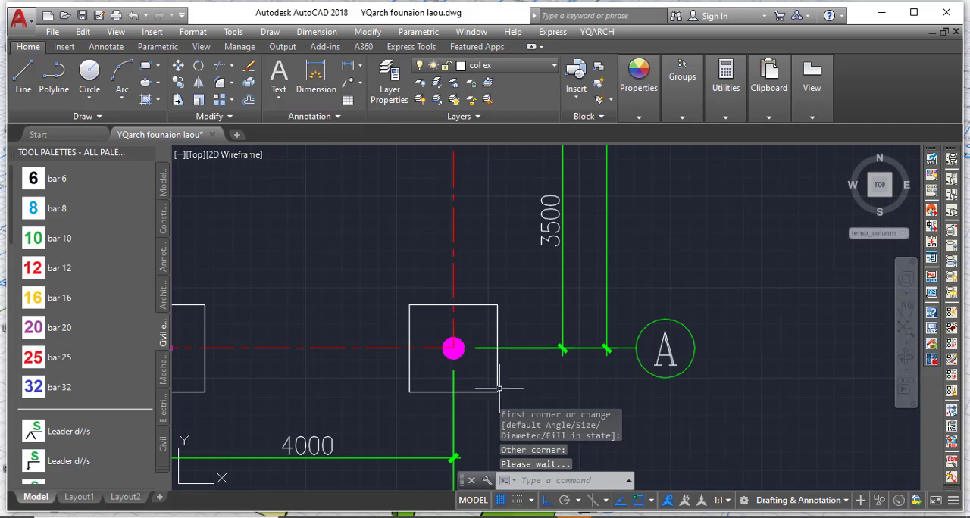
{"action": "mouse_move", "coordinate": [487, 393]}
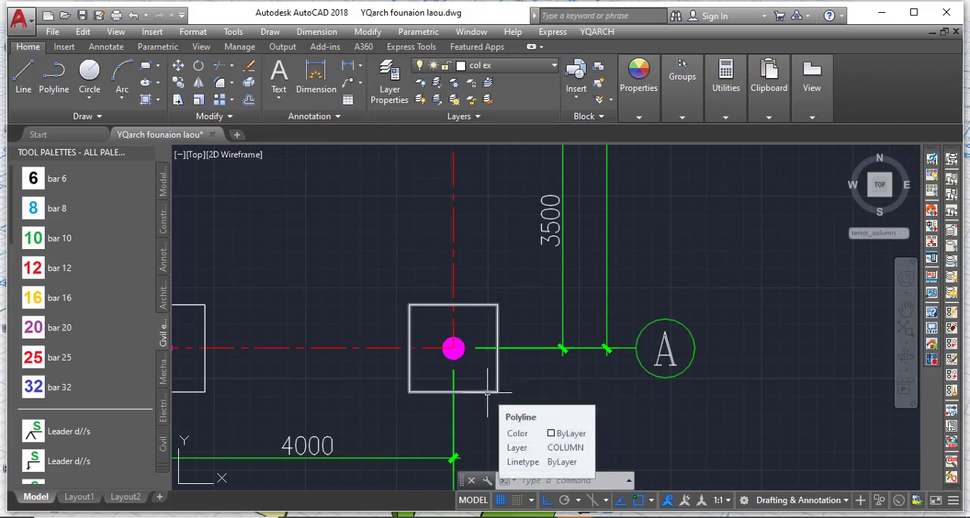
{"action": "scroll", "coordinate": [488, 392], "scroll_direction": "down", "scroll_amount": 10}
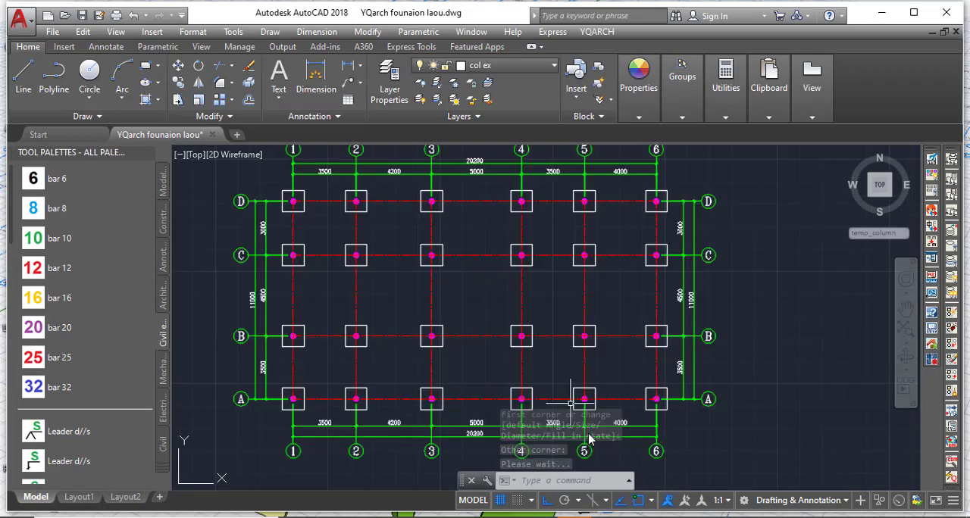
{"action": "scroll", "coordinate": [520, 340], "scroll_direction": "up", "scroll_amount": 2}
{"action": "scroll", "coordinate": [513, 331], "scroll_direction": "down", "scroll_amount": 1}
{"action": "scroll", "coordinate": [409, 291], "scroll_direction": "up", "scroll_amount": 5}
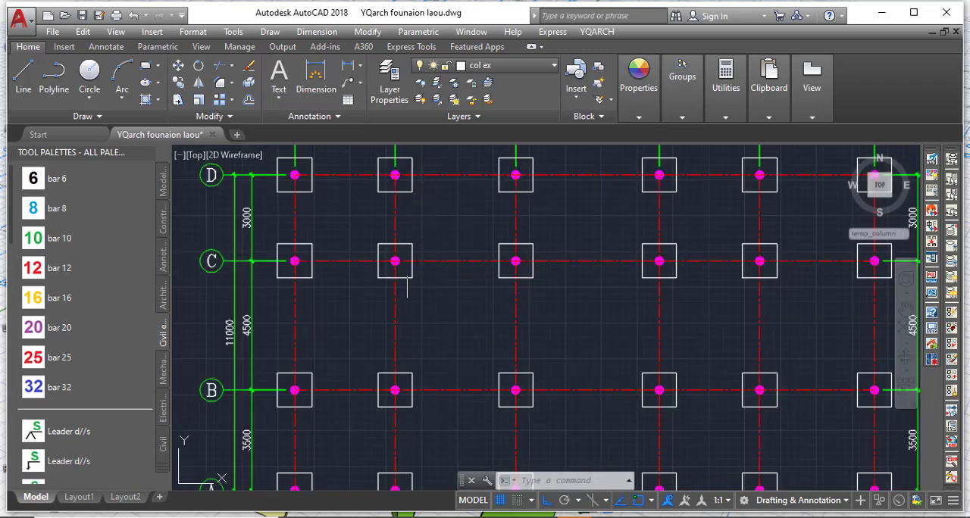
{"action": "scroll", "coordinate": [409, 290], "scroll_direction": "down", "scroll_amount": 3}
{"action": "scroll", "coordinate": [342, 218], "scroll_direction": "up", "scroll_amount": 6}
{"action": "scroll", "coordinate": [253, 224], "scroll_direction": "down", "scroll_amount": 4}
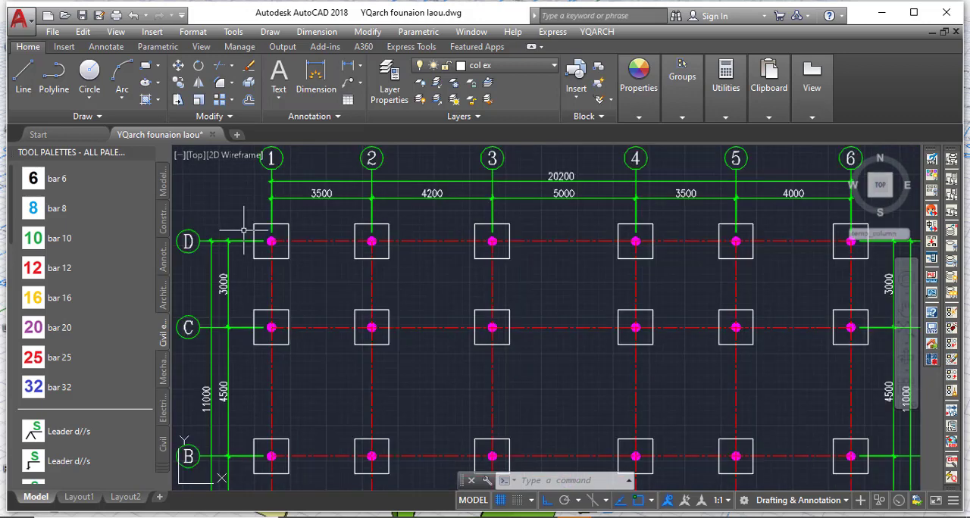
{"action": "scroll", "coordinate": [381, 277], "scroll_direction": "down", "scroll_amount": 2}
{"action": "scroll", "coordinate": [396, 325], "scroll_direction": "up", "scroll_amount": 2}
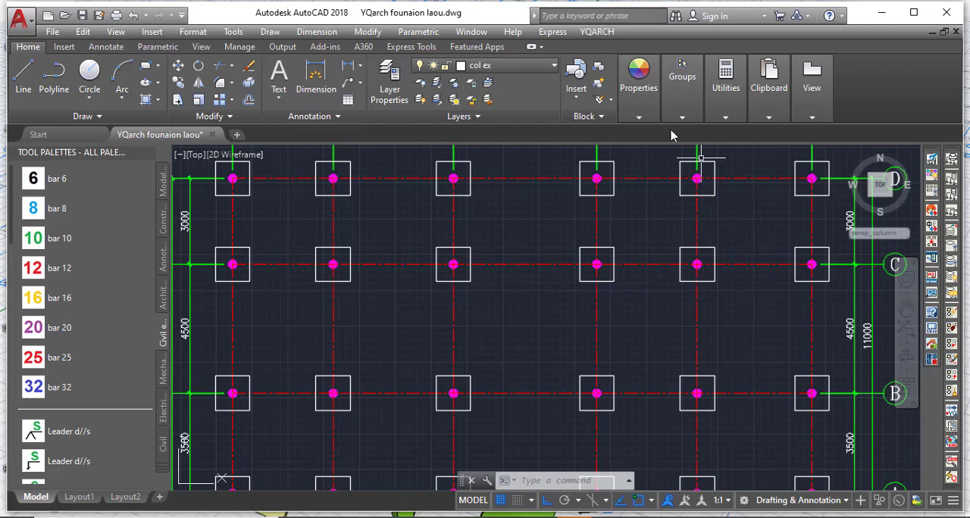
Start YQArch Draw Wall for the ground beams and set the wall thickness to 300.
{"action": "left_click", "coordinate": [588, 32]}
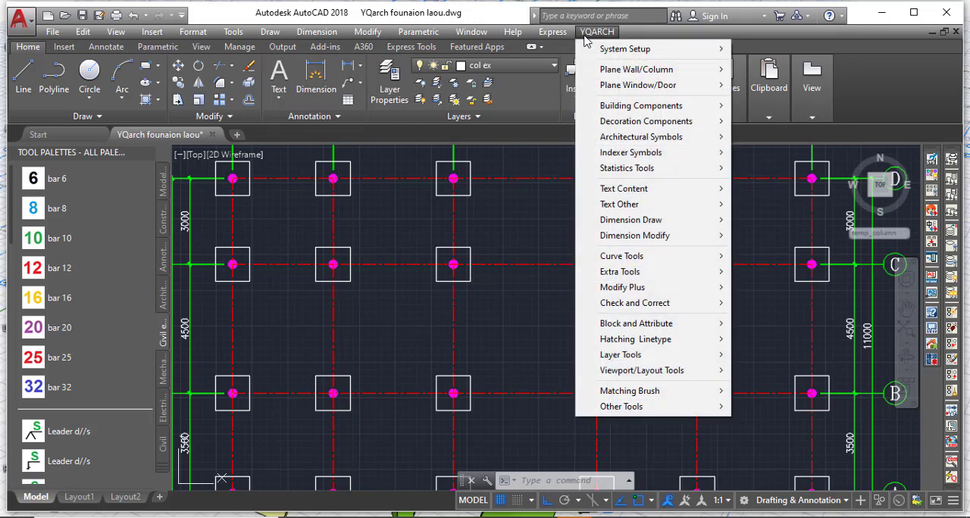
{"action": "mouse_move", "coordinate": [620, 74]}
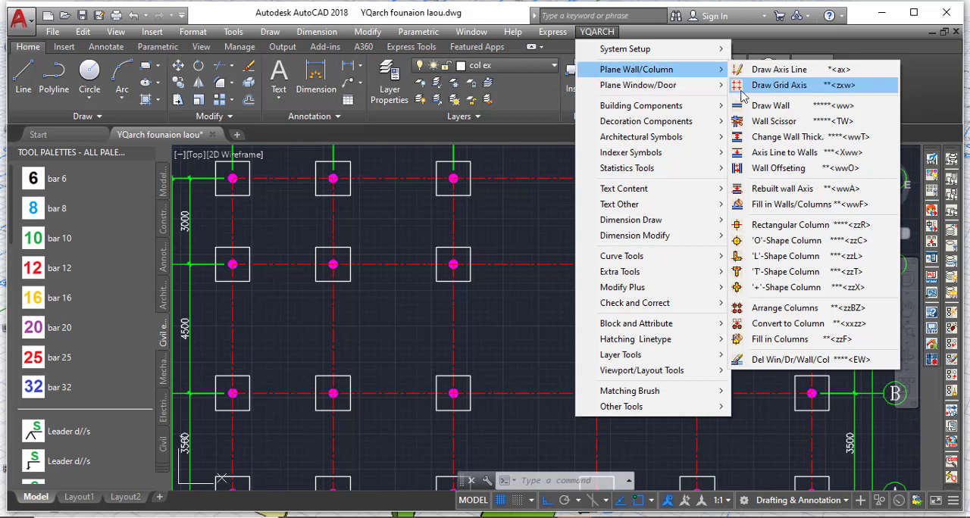
{"action": "left_click", "coordinate": [778, 110]}
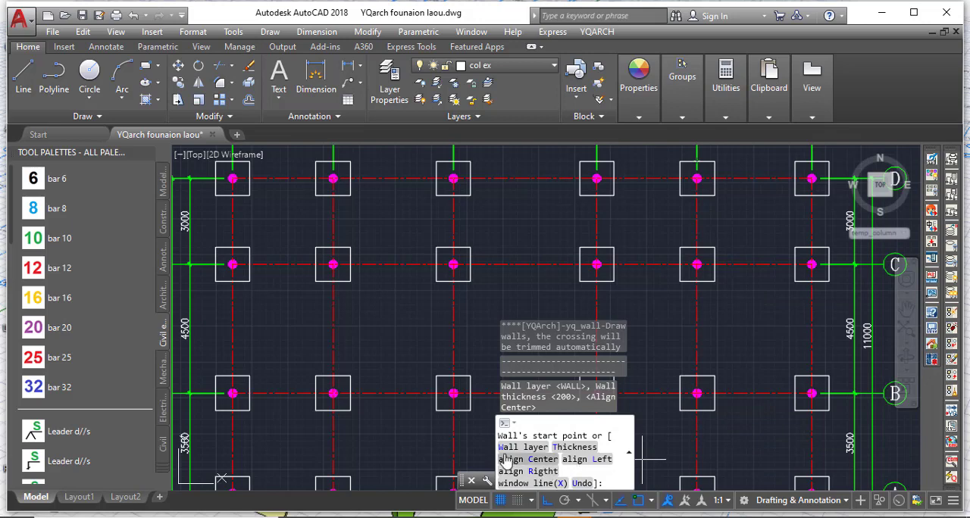
{"action": "left_click", "coordinate": [569, 448]}
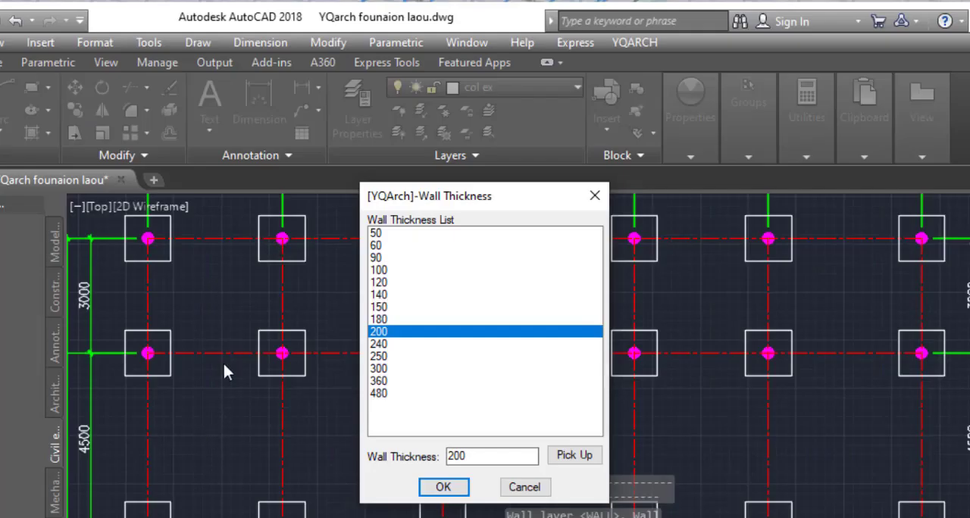
{"action": "left_click", "coordinate": [388, 371]}
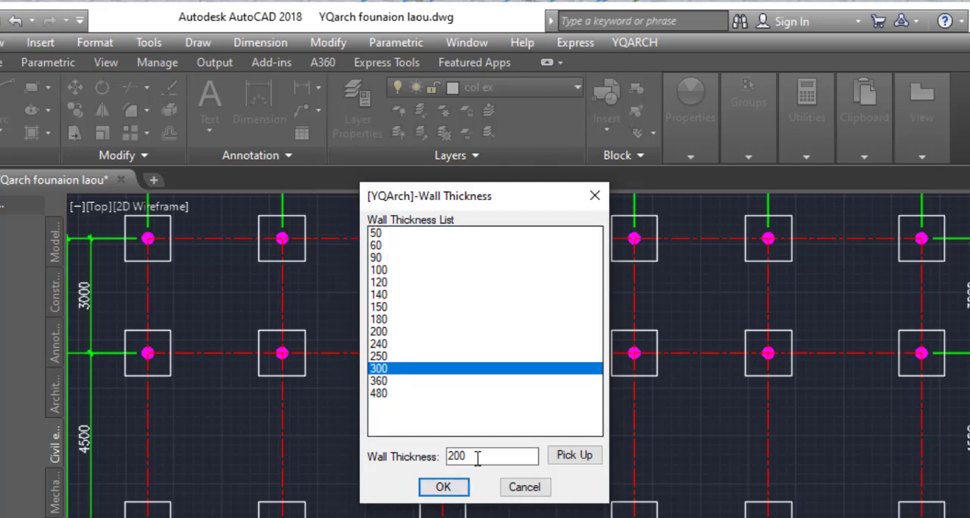
{"action": "left_click_drag", "start_coordinate": [474, 455], "coordinate": [431, 470]}
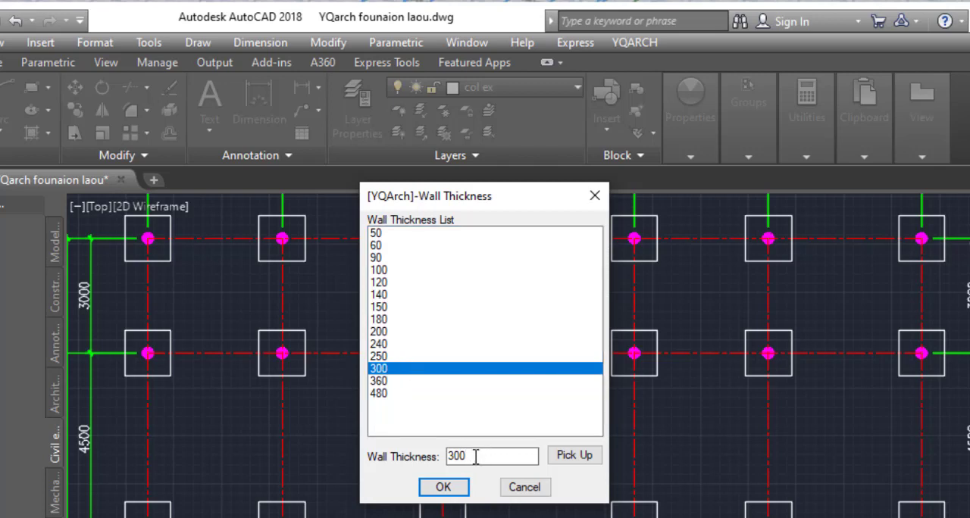
{"action": "left_click", "coordinate": [439, 489]}
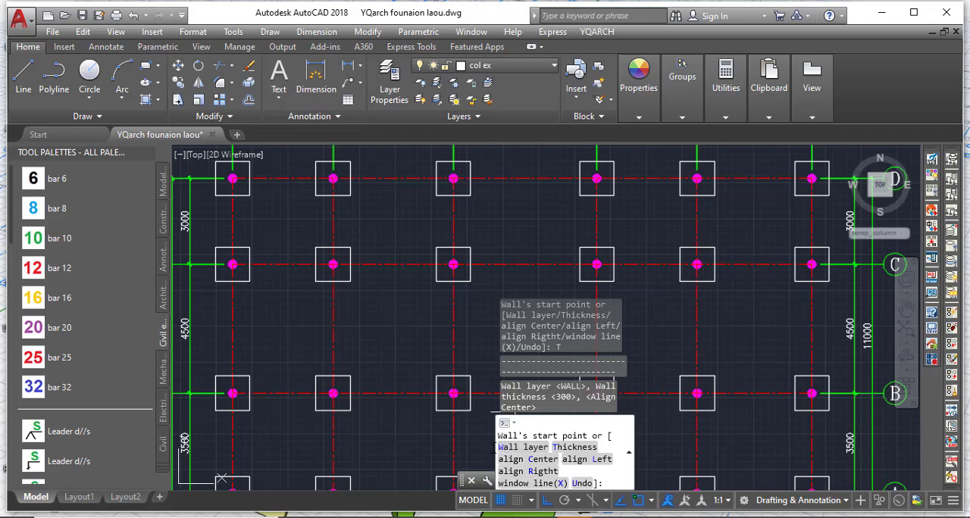
Draw the centre-aligned ground beam along axis D from the column centre at D-1 to the column centre at D-6.
{"action": "scroll", "coordinate": [366, 323], "scroll_direction": "down", "scroll_amount": 3}
{"action": "scroll", "coordinate": [366, 323], "scroll_direction": "down", "scroll_amount": 3}
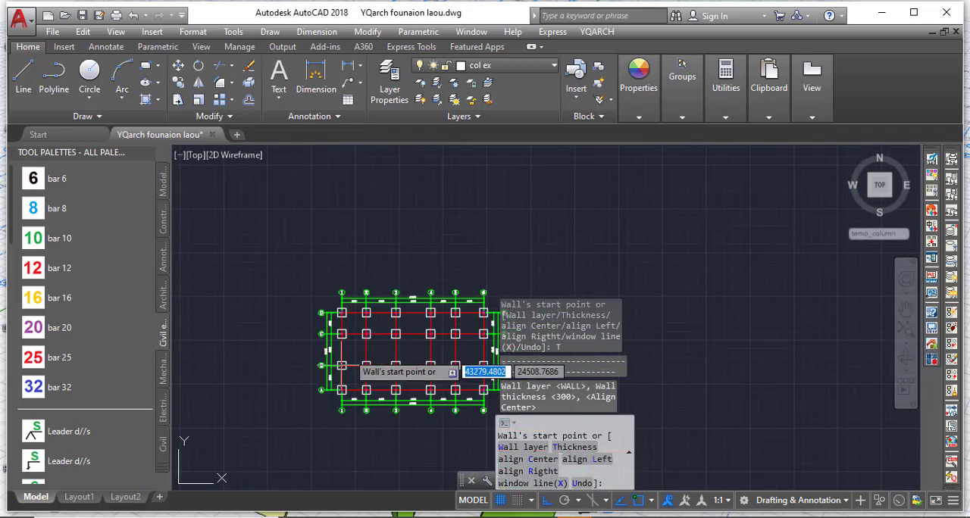
{"action": "scroll", "coordinate": [325, 334], "scroll_direction": "up", "scroll_amount": 6}
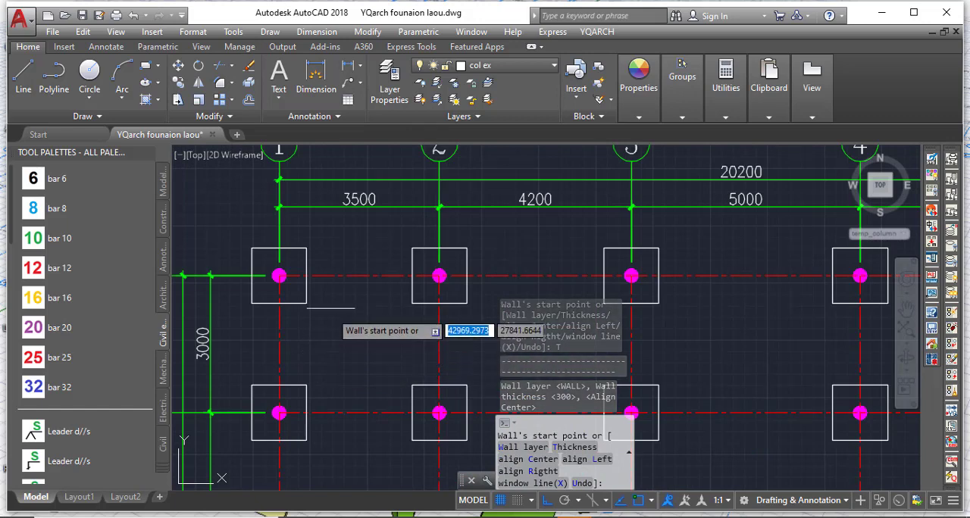
{"action": "left_click", "coordinate": [279, 275]}
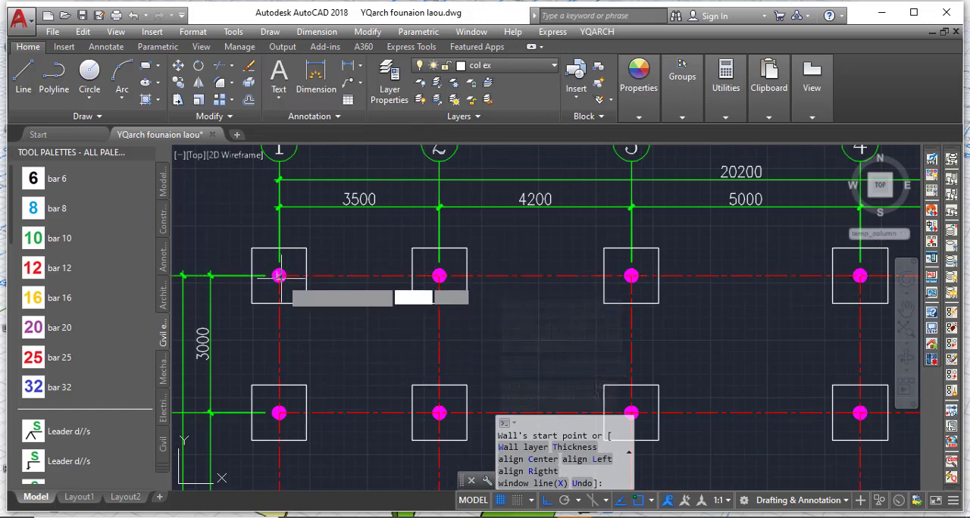
{"action": "scroll", "coordinate": [345, 288], "scroll_direction": "down", "scroll_amount": 5}
{"action": "scroll", "coordinate": [529, 287], "scroll_direction": "up", "scroll_amount": 8}
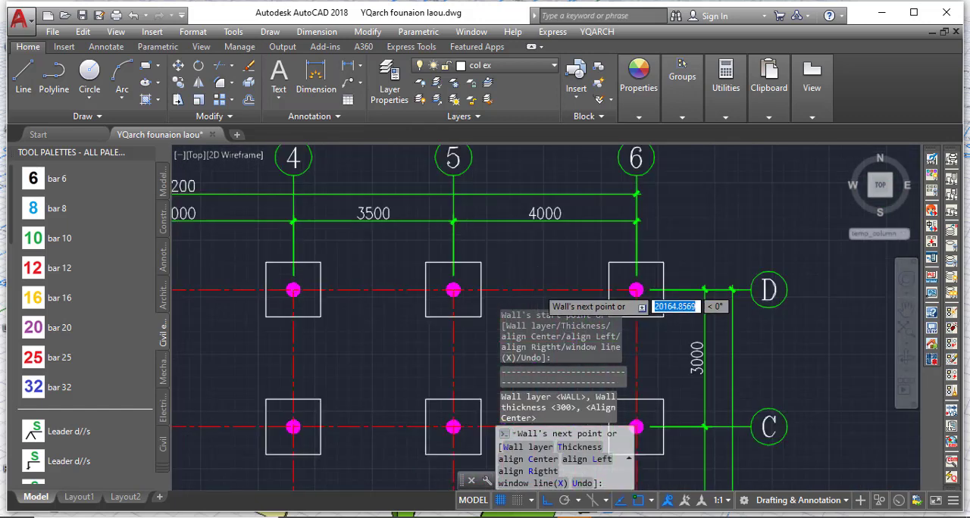
{"action": "left_click", "coordinate": [695, 290]}
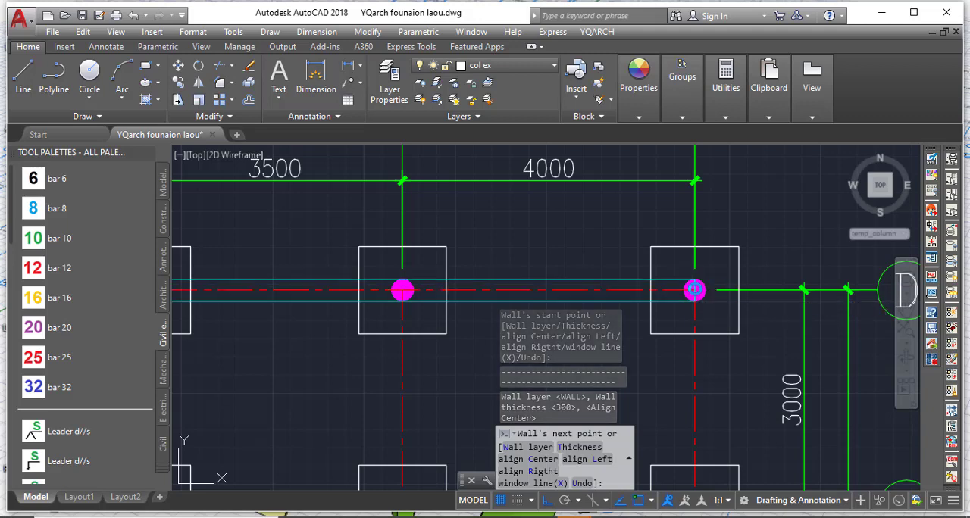
{"action": "scroll", "coordinate": [541, 288], "scroll_direction": "up", "scroll_amount": 2}
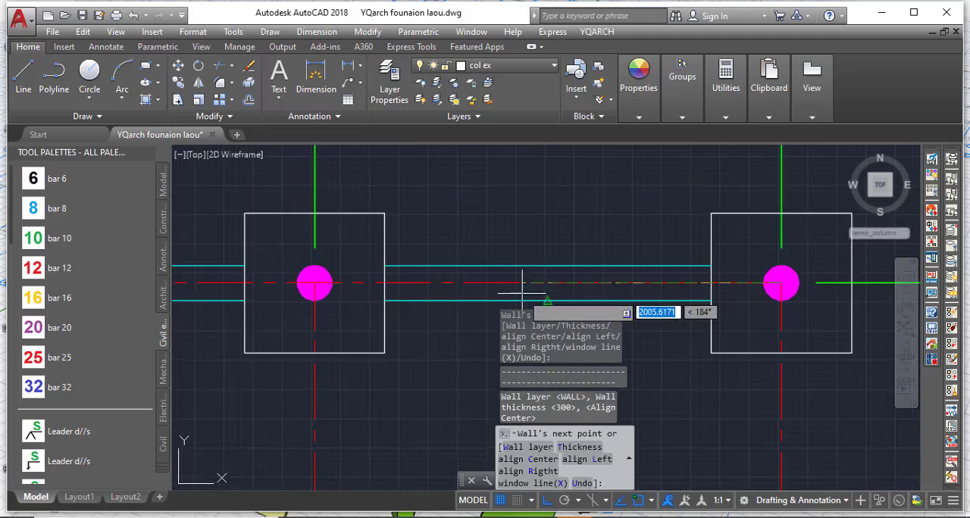
{"action": "scroll", "coordinate": [506, 247], "scroll_direction": "down", "scroll_amount": 6}
{"action": "scroll", "coordinate": [573, 256], "scroll_direction": "up", "scroll_amount": 2}
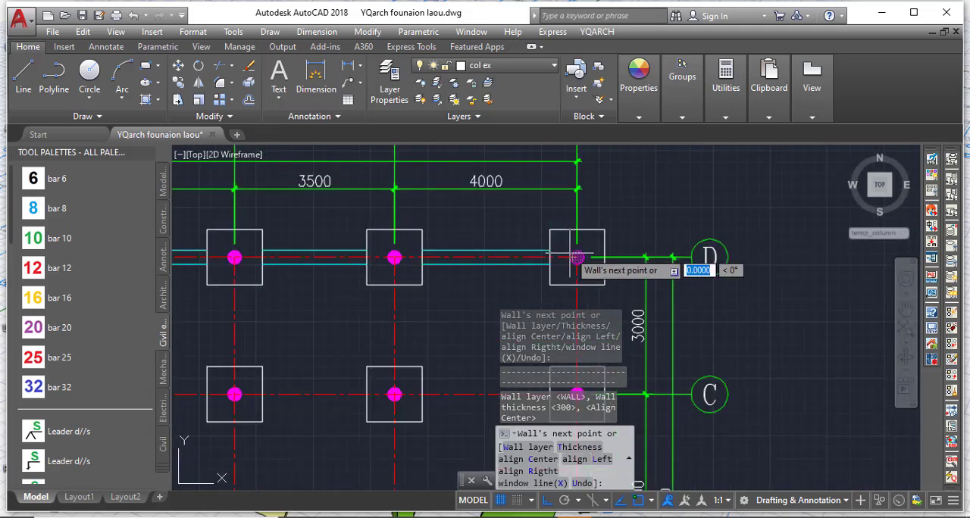
{"action": "scroll", "coordinate": [620, 216], "scroll_direction": "down", "scroll_amount": 7}
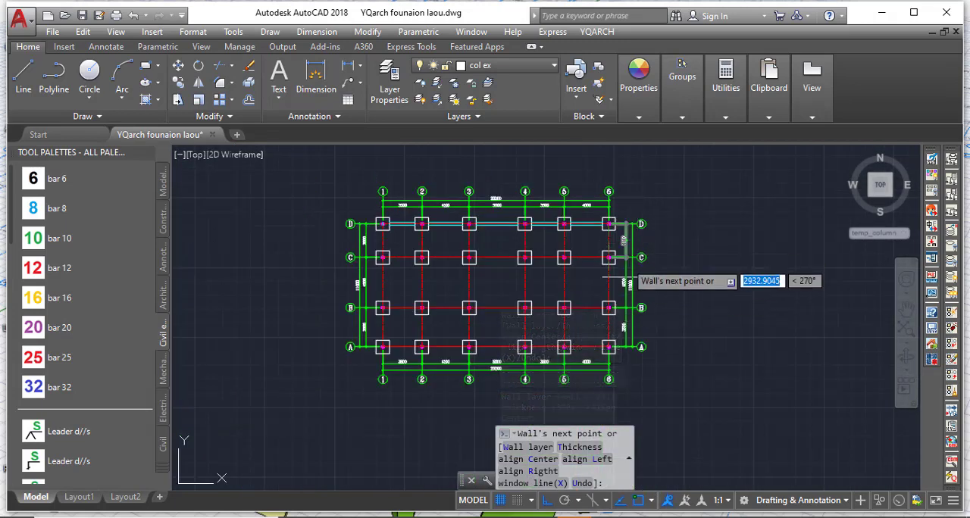
Continue the 300-thick ground beam along axis 6 to the column centre at A-6, and along axis A to A-1.
{"action": "scroll", "coordinate": [616, 349], "scroll_direction": "up", "scroll_amount": 6}
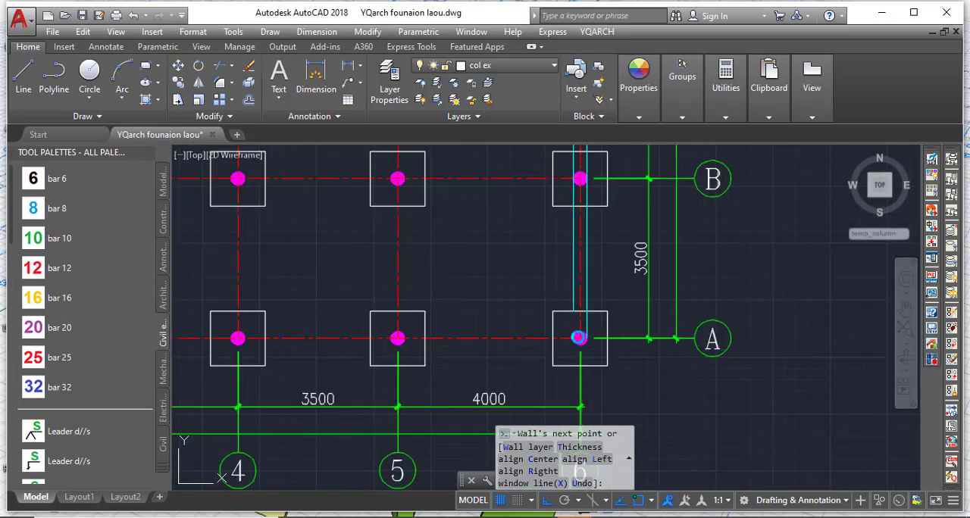
{"action": "left_click", "coordinate": [579, 337]}
{"action": "scroll", "coordinate": [649, 356], "scroll_direction": "down", "scroll_amount": 2}
{"action": "scroll", "coordinate": [657, 350], "scroll_direction": "down", "scroll_amount": 3}
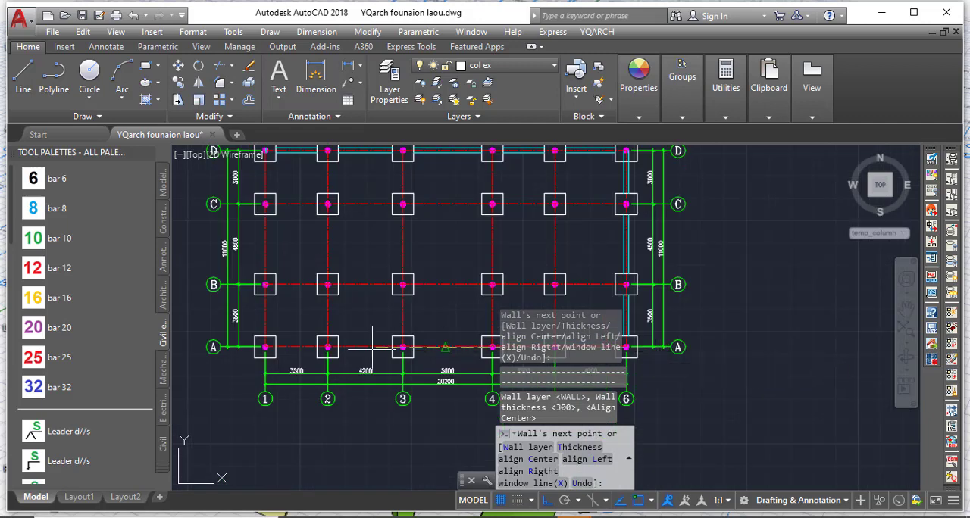
{"action": "scroll", "coordinate": [258, 347], "scroll_direction": "up", "scroll_amount": 3}
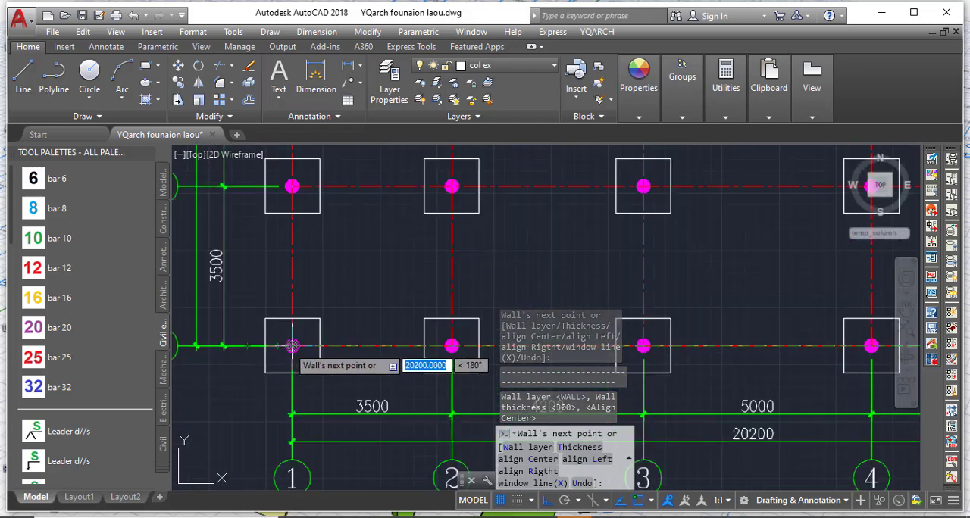
{"action": "left_click", "coordinate": [286, 345]}
Close the perimeter ground beam along axis 1 from A-1 to the column centre at D-1 and end the wall.
{"action": "scroll", "coordinate": [286, 346], "scroll_direction": "down", "scroll_amount": 3}
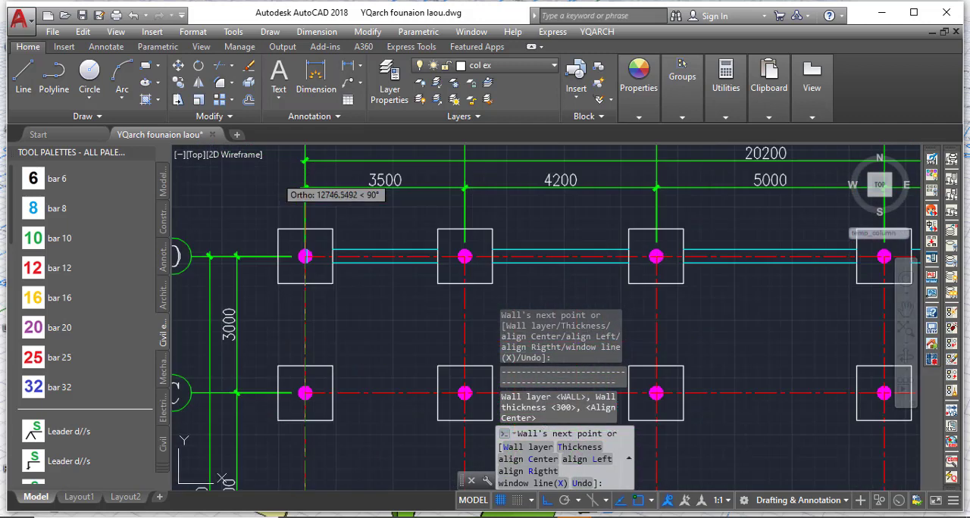
{"action": "scroll", "coordinate": [276, 178], "scroll_direction": "up", "scroll_amount": 3}
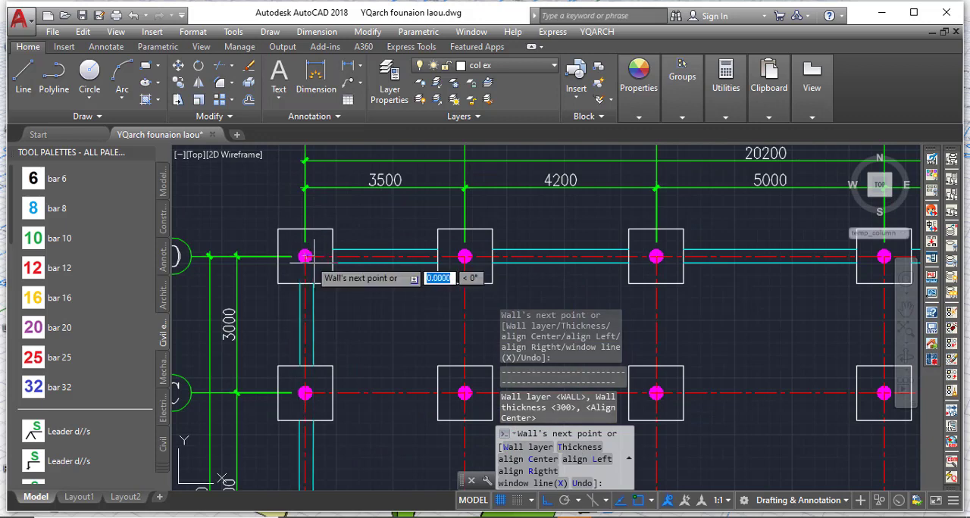
{"action": "left_click", "coordinate": [305, 256]}
{"action": "key", "text": "Return"}
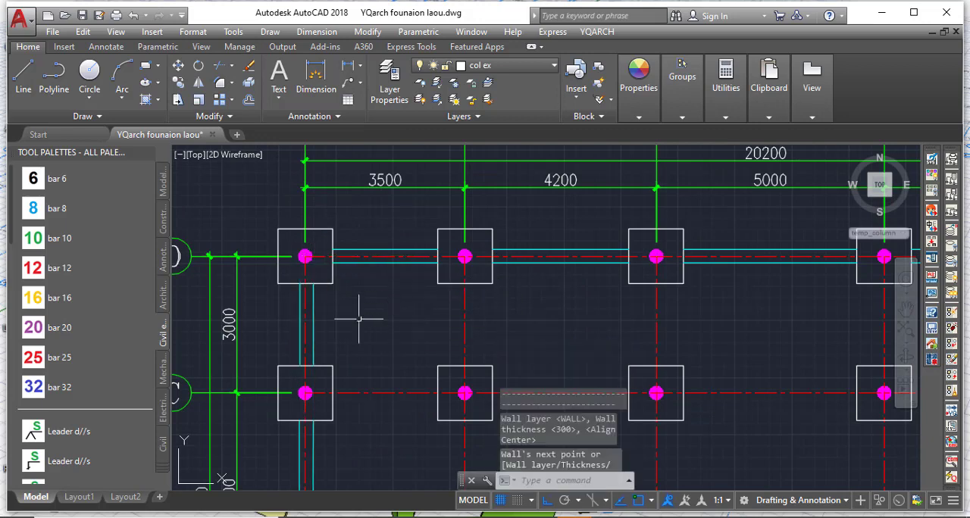
Draw a centre-aligned 300-thick ground beam along axis C from the column centre at C-1 to C-6.
{"action": "scroll", "coordinate": [357, 320], "scroll_direction": "down", "scroll_amount": 3}
{"action": "scroll", "coordinate": [335, 353], "scroll_direction": "up", "scroll_amount": 4}
{"action": "key", "text": "Return"}
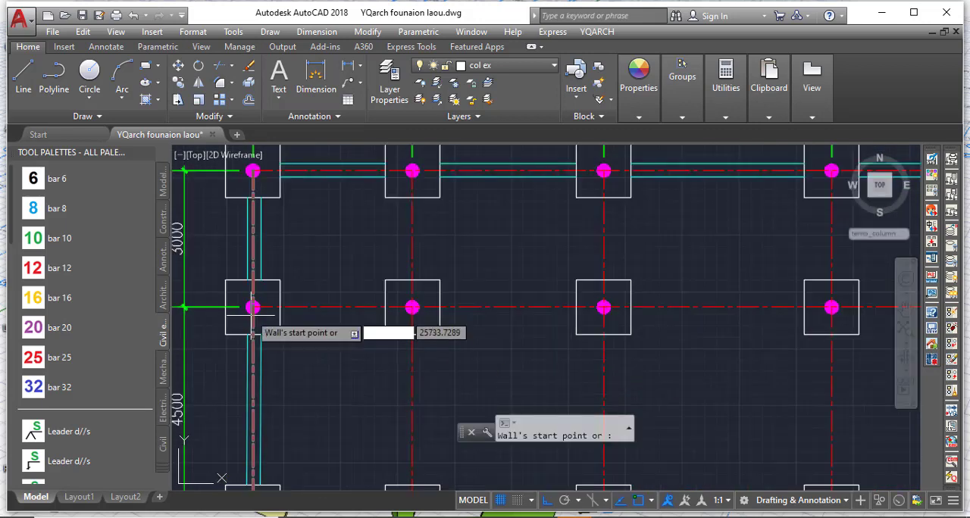
{"action": "left_click", "coordinate": [253, 307]}
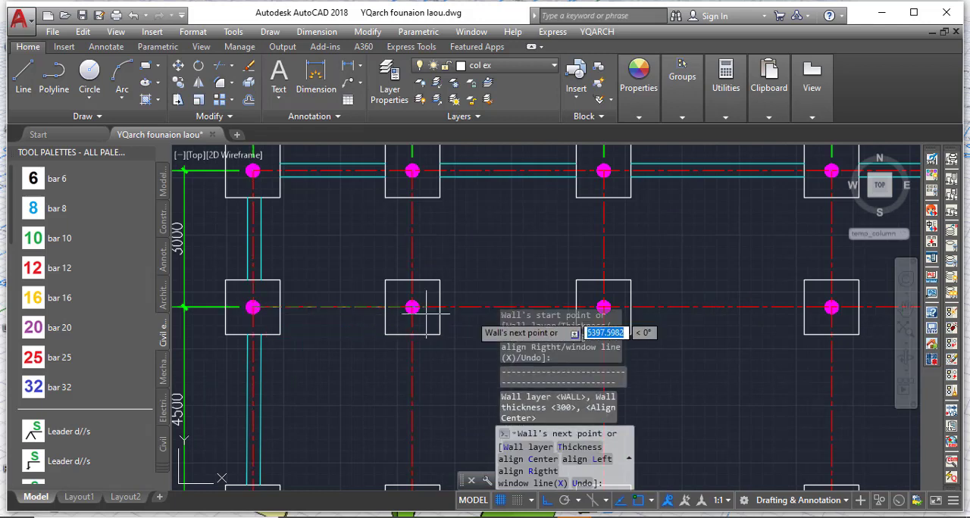
{"action": "scroll", "coordinate": [242, 328], "scroll_direction": "down", "scroll_amount": 3}
{"action": "scroll", "coordinate": [447, 331], "scroll_direction": "up", "scroll_amount": 2}
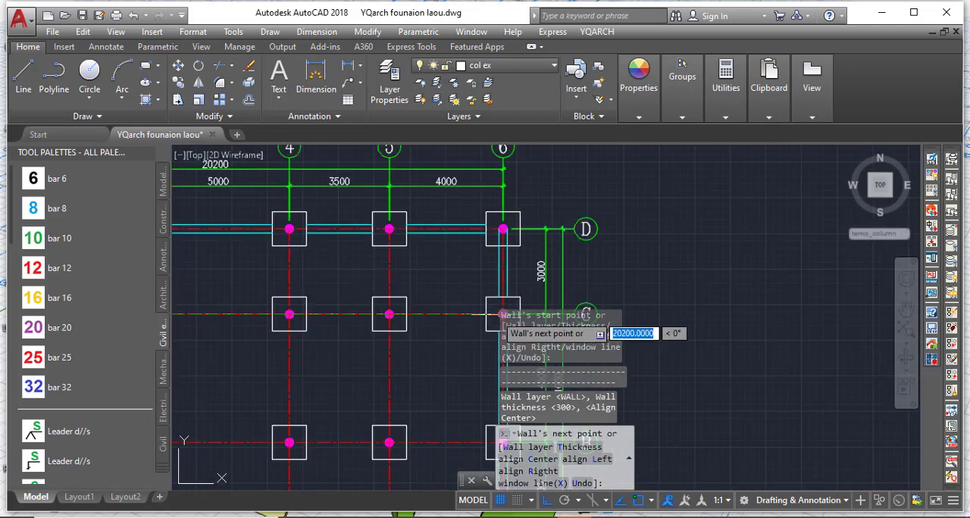
{"action": "scroll", "coordinate": [495, 316], "scroll_direction": "down", "scroll_amount": 3}
{"action": "scroll", "coordinate": [363, 318], "scroll_direction": "up", "scroll_amount": 2}
{"action": "scroll", "coordinate": [363, 318], "scroll_direction": "up", "scroll_amount": 6}
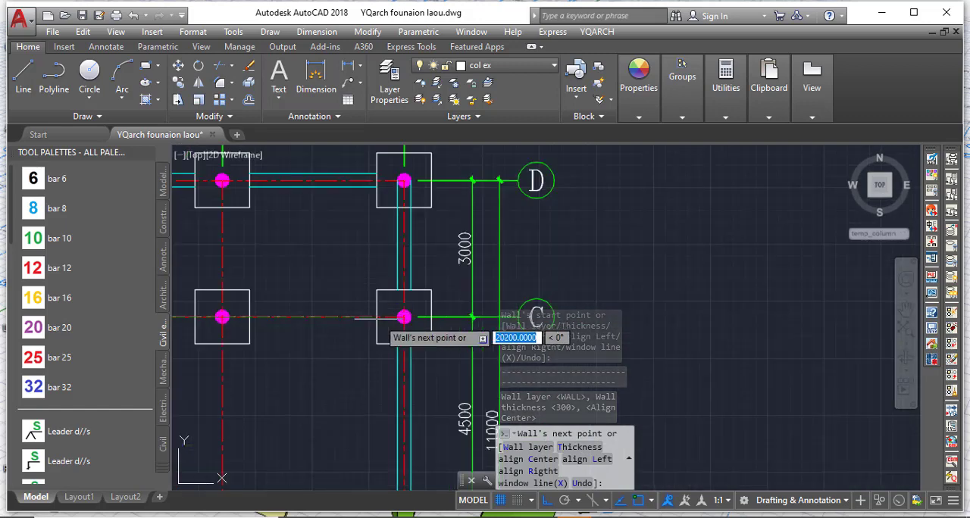
{"action": "key", "text": "Return"}
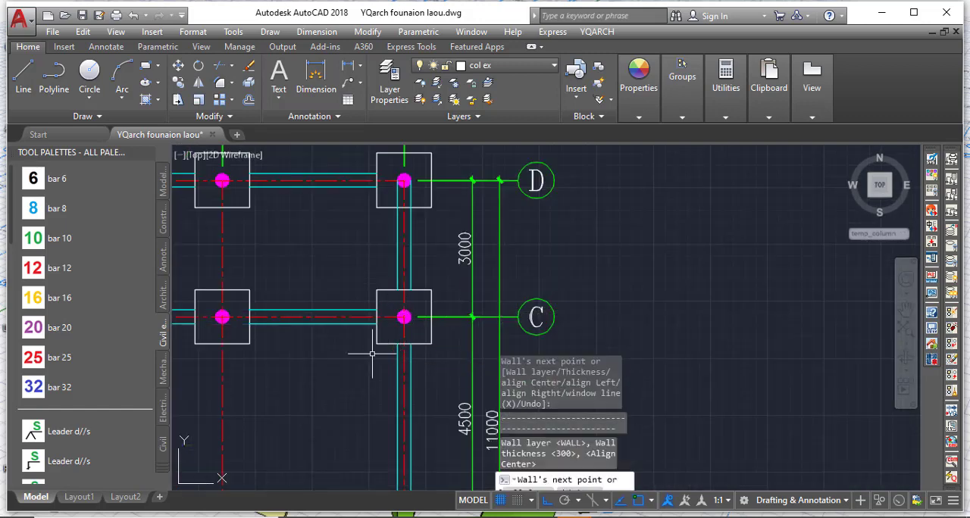
Draw a centre-aligned 300-thick ground beam along axis B from the column centre at B-1 to B-6.
{"action": "scroll", "coordinate": [458, 300], "scroll_direction": "down", "scroll_amount": 6}
{"action": "scroll", "coordinate": [238, 366], "scroll_direction": "up", "scroll_amount": 2}
{"action": "scroll", "coordinate": [233, 368], "scroll_direction": "up", "scroll_amount": 2}
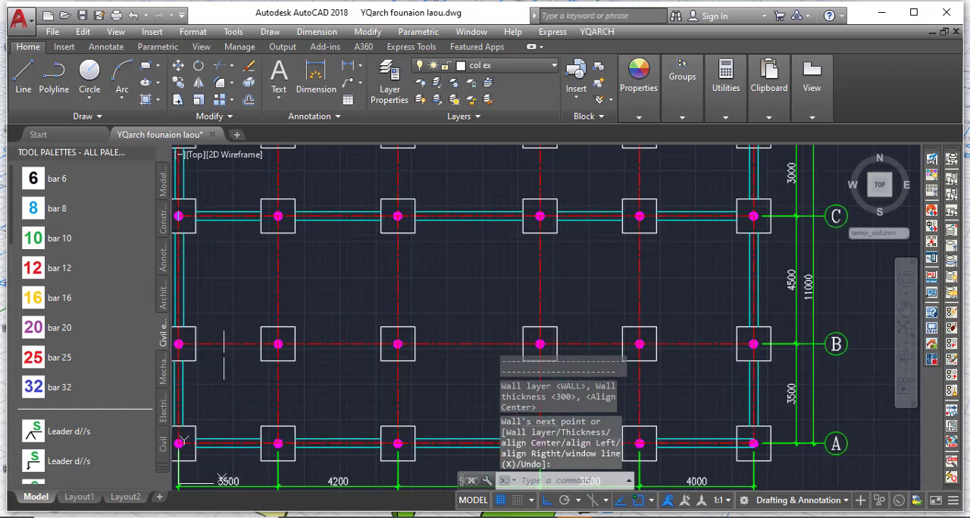
{"action": "key", "text": "Return"}
{"action": "scroll", "coordinate": [258, 355], "scroll_direction": "down", "scroll_amount": 2}
{"action": "scroll", "coordinate": [252, 354], "scroll_direction": "up", "scroll_amount": 4}
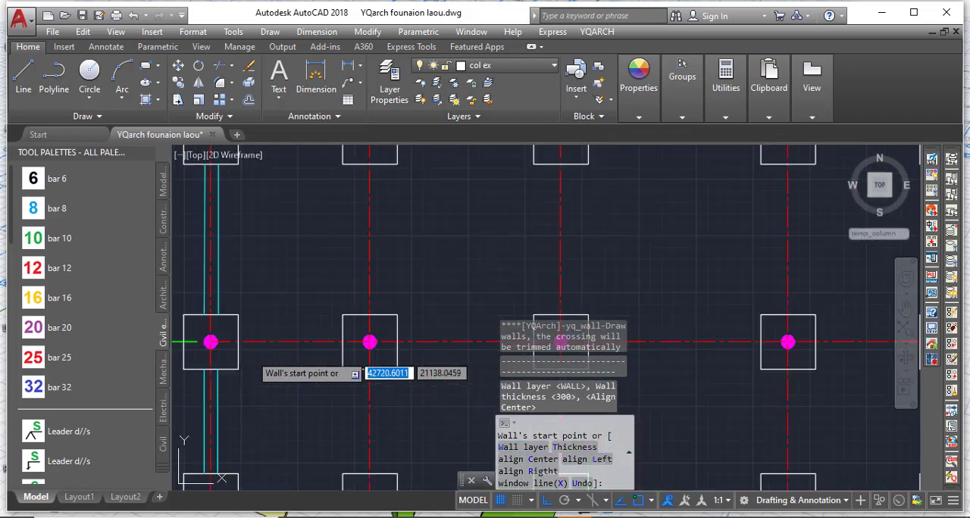
{"action": "left_click", "coordinate": [211, 342]}
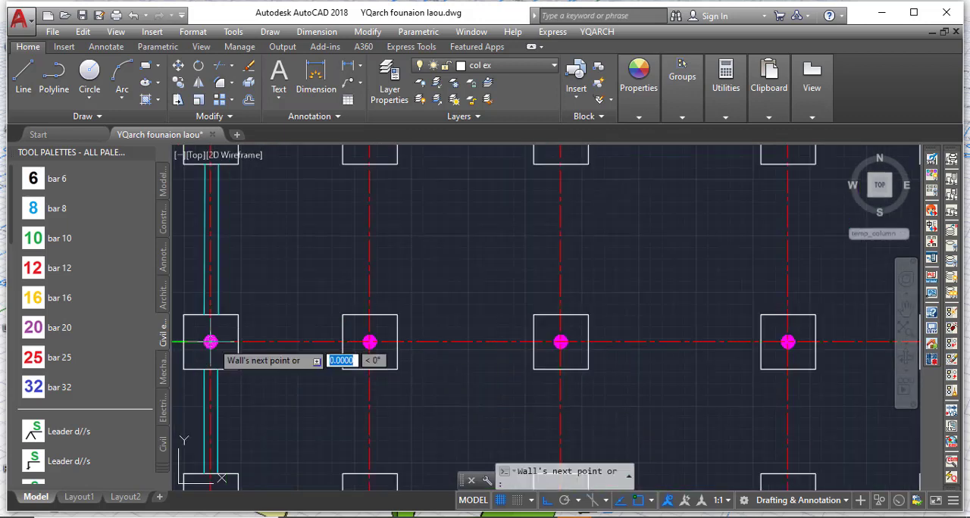
{"action": "scroll", "coordinate": [228, 345], "scroll_direction": "down", "scroll_amount": 5}
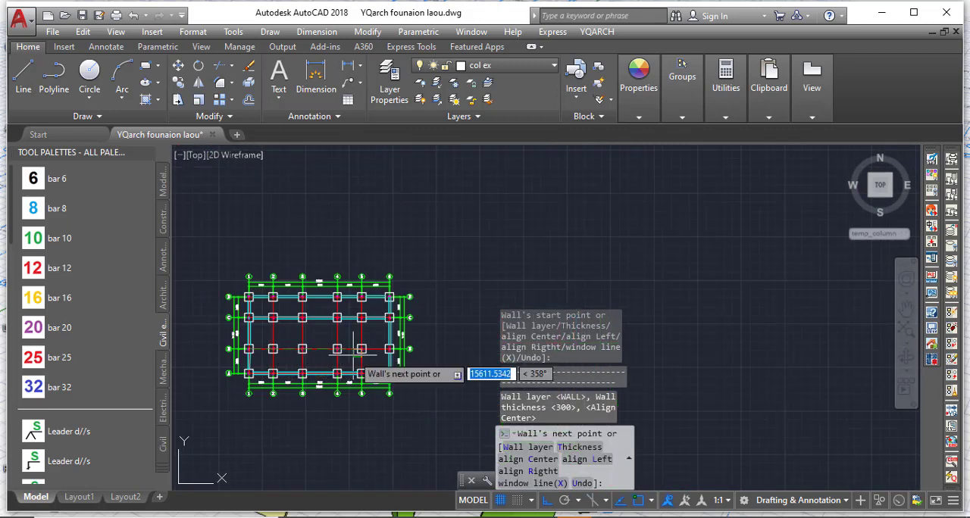
{"action": "scroll", "coordinate": [376, 352], "scroll_direction": "up", "scroll_amount": 6}
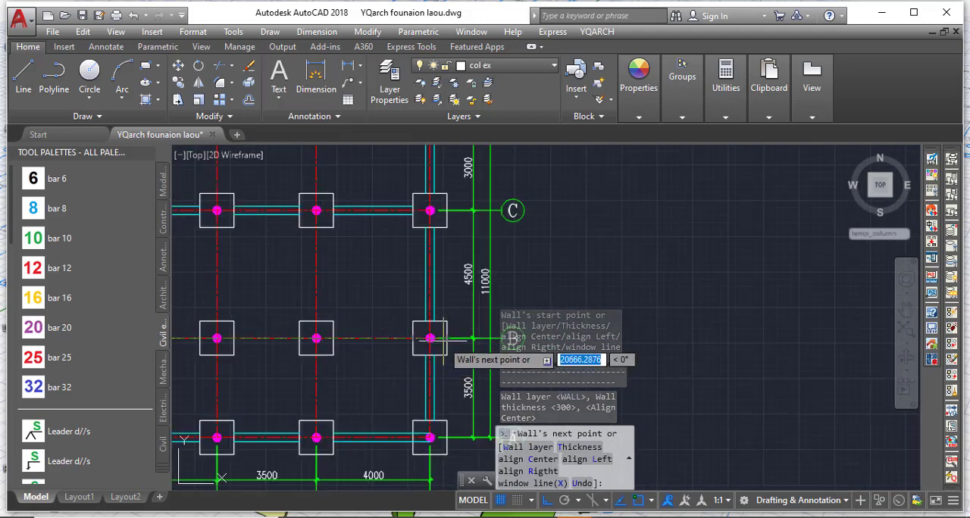
{"action": "left_click", "coordinate": [429, 338]}
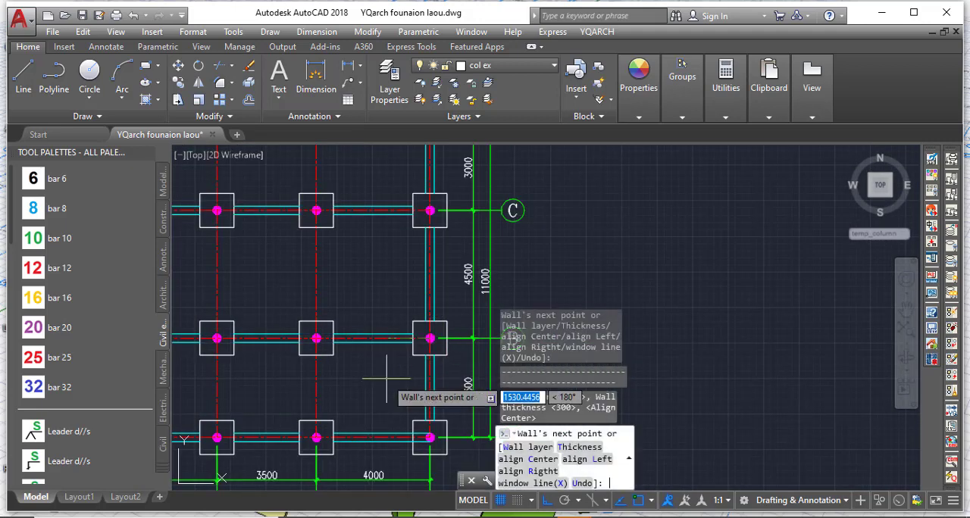
{"action": "key", "text": "Return"}
{"action": "key", "text": "Return"}
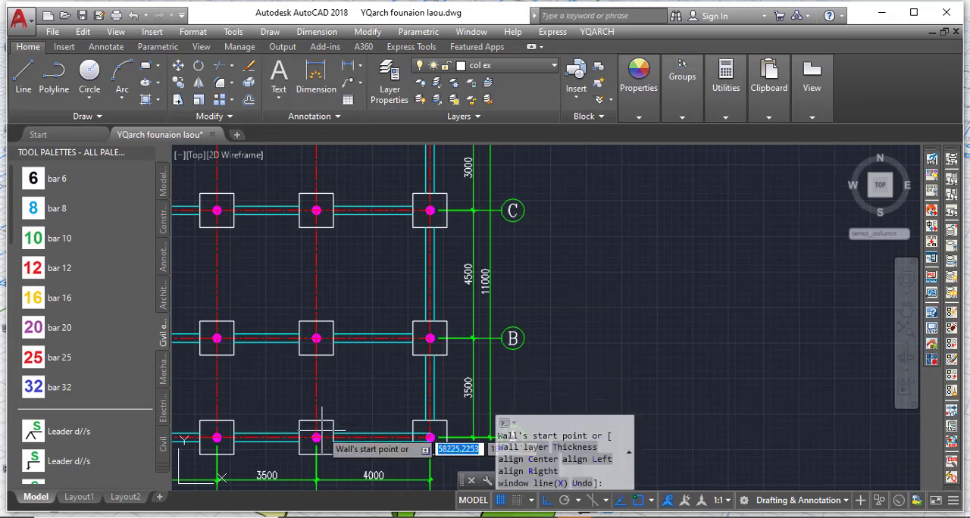
Draw a centre-aligned 300-thick ground beam along axis 5 from the column centre at A-5 to D-5.
{"action": "left_click", "coordinate": [329, 424]}
{"action": "scroll", "coordinate": [327, 409], "scroll_direction": "down", "scroll_amount": 4}
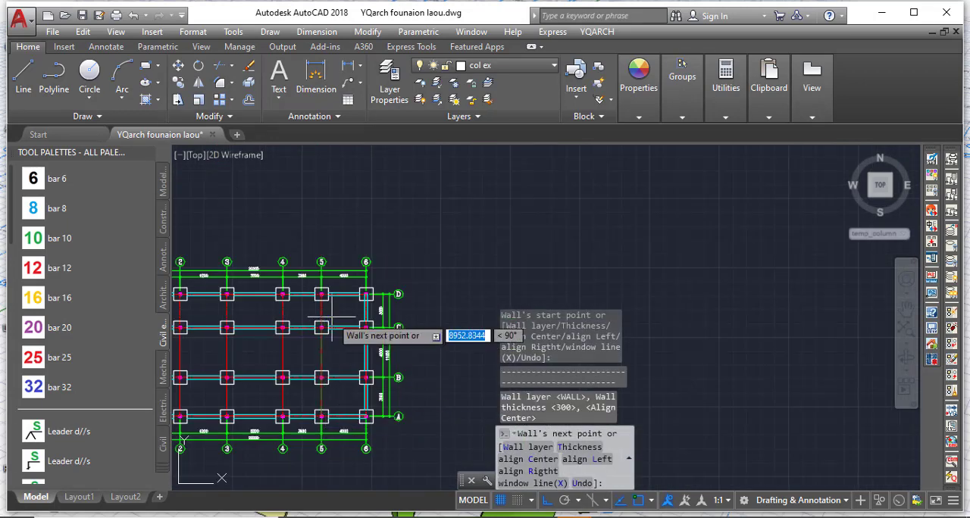
{"action": "scroll", "coordinate": [331, 313], "scroll_direction": "up", "scroll_amount": 4}
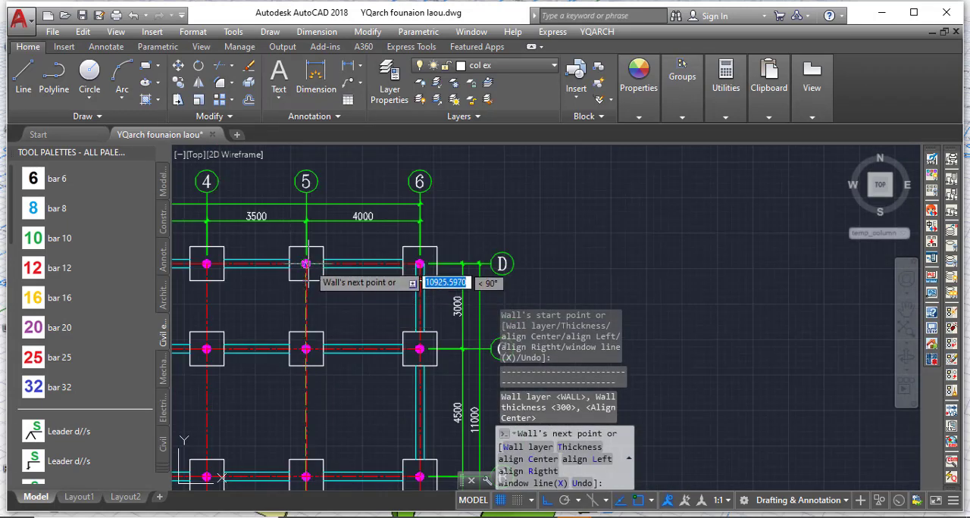
{"action": "left_click", "coordinate": [306, 264]}
{"action": "key", "text": "Return"}
Draw a centre-aligned 300-thick ground beam along axis 4 from the column centre at A-4 to D-4.
{"action": "scroll", "coordinate": [381, 360], "scroll_direction": "down", "scroll_amount": 4}
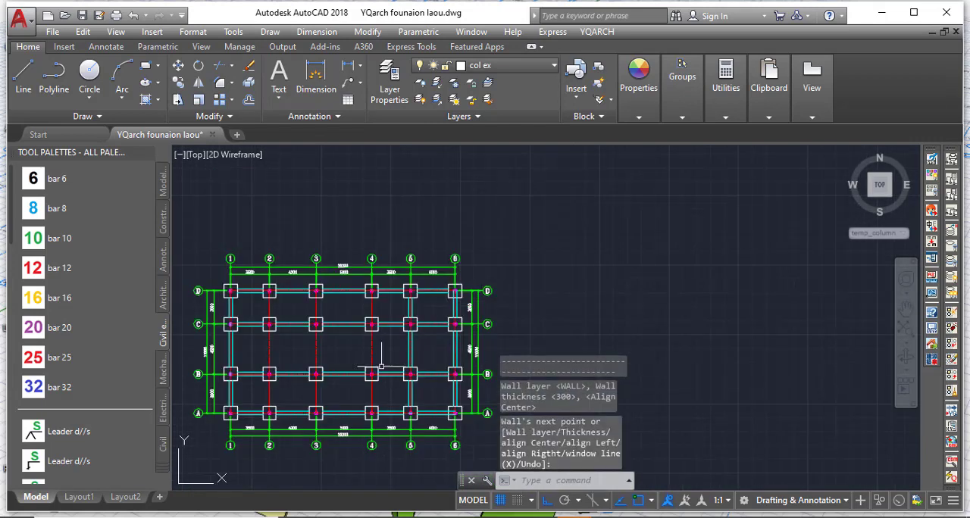
{"action": "scroll", "coordinate": [376, 385], "scroll_direction": "up", "scroll_amount": 4}
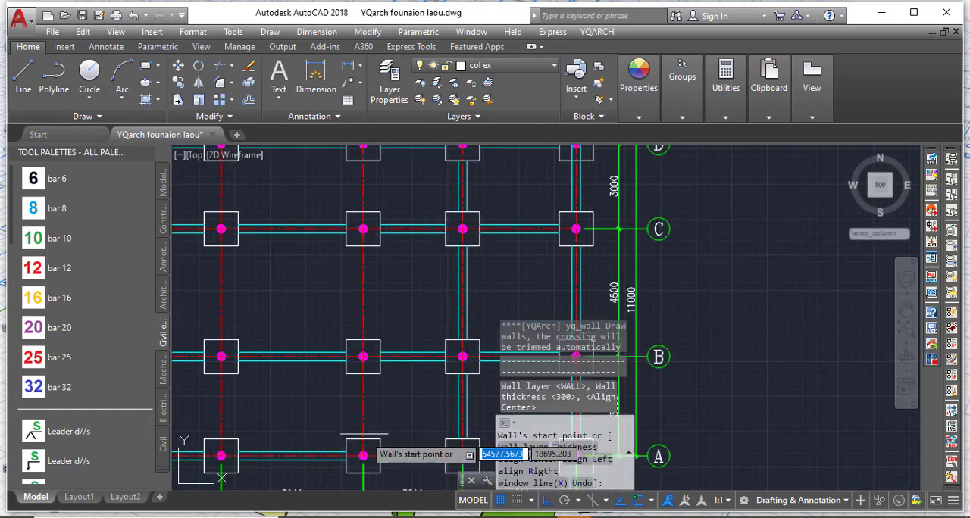
{"action": "scroll", "coordinate": [378, 390], "scroll_direction": "down", "scroll_amount": 3}
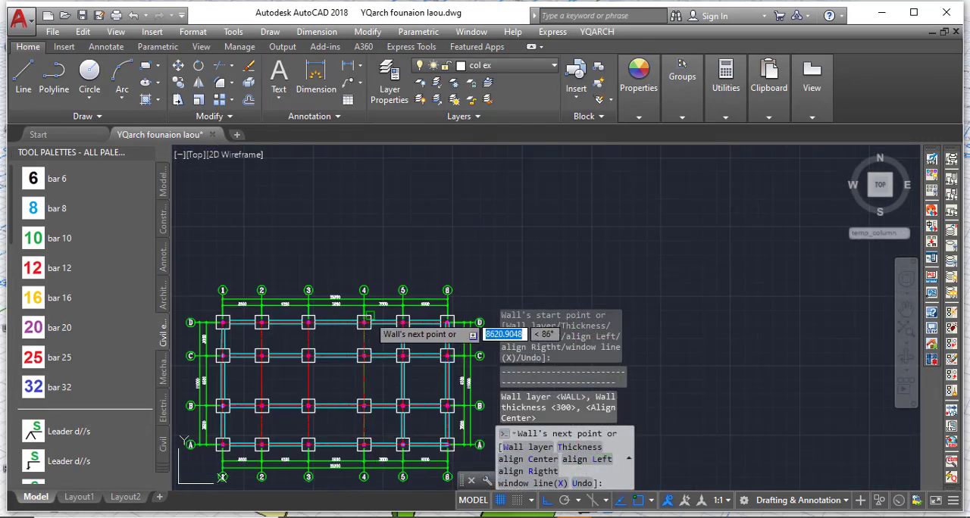
{"action": "scroll", "coordinate": [389, 325], "scroll_direction": "up", "scroll_amount": 3}
{"action": "left_click", "coordinate": [356, 333]}
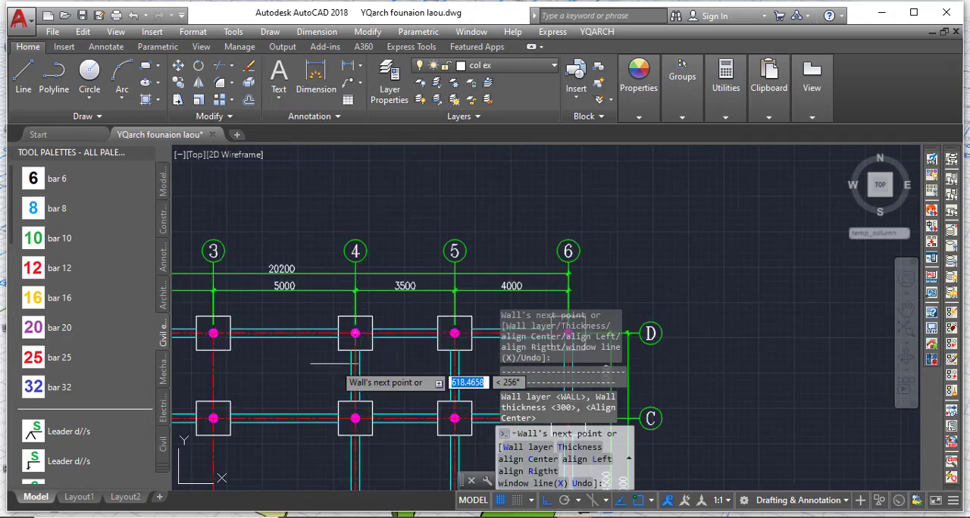
{"action": "key", "text": "Return"}
Draw a centre-aligned 300-thick ground beam along axis 3 from the column centre at A-3 to D-3.
{"action": "scroll", "coordinate": [360, 253], "scroll_direction": "down", "scroll_amount": 4}
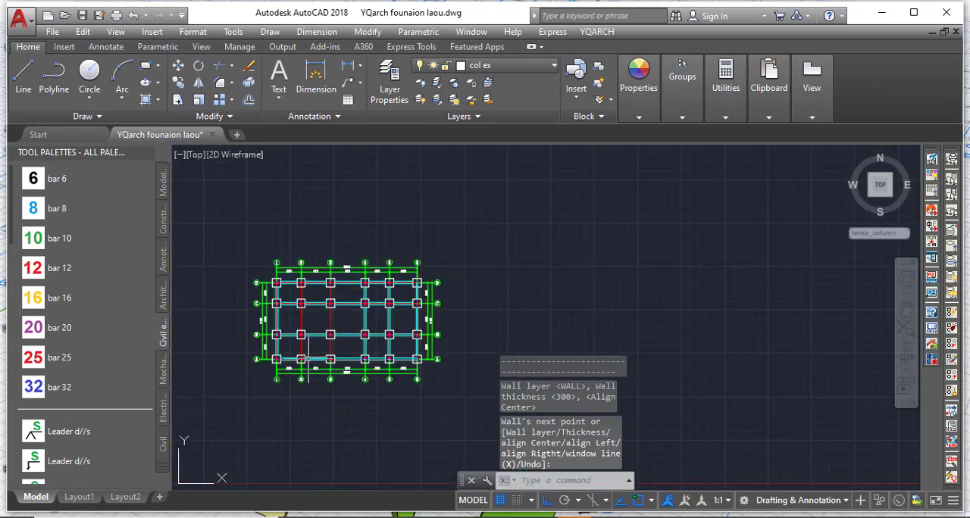
{"action": "scroll", "coordinate": [208, 488], "scroll_direction": "up", "scroll_amount": 2}
{"action": "key", "text": "Return"}
{"action": "scroll", "coordinate": [383, 352], "scroll_direction": "up", "scroll_amount": 4}
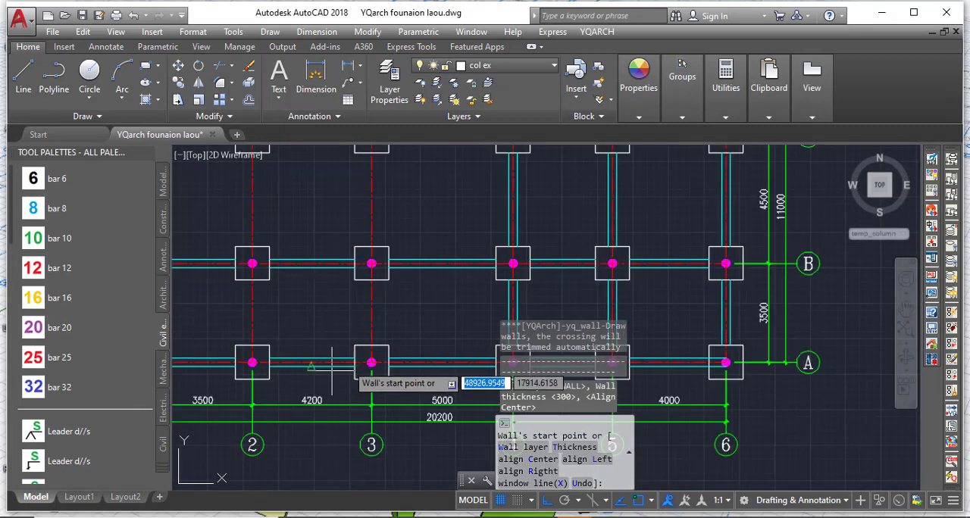
{"action": "left_click", "coordinate": [395, 356]}
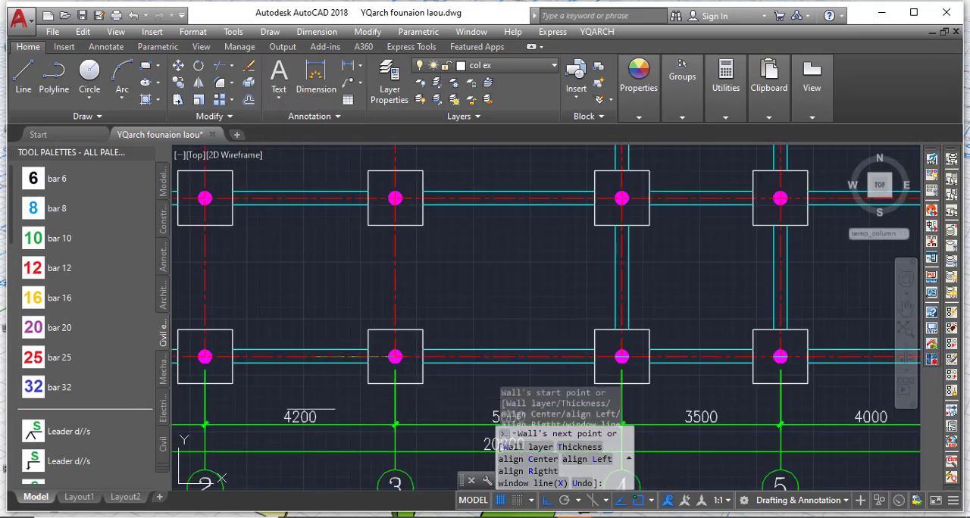
{"action": "scroll", "coordinate": [363, 375], "scroll_direction": "down", "scroll_amount": 3}
{"action": "scroll", "coordinate": [329, 286], "scroll_direction": "up", "scroll_amount": 3}
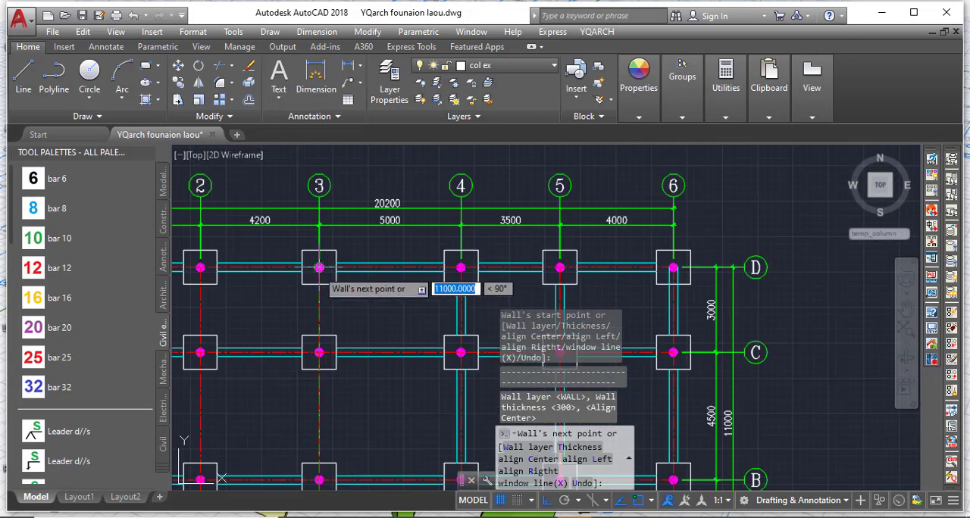
{"action": "left_click", "coordinate": [319, 268]}
{"action": "key", "text": "Return"}
Draw a centre-aligned 300-thick ground beam along axis 2 from the column centre at A-2 to D-2.
{"action": "scroll", "coordinate": [324, 383], "scroll_direction": "down", "scroll_amount": 4}
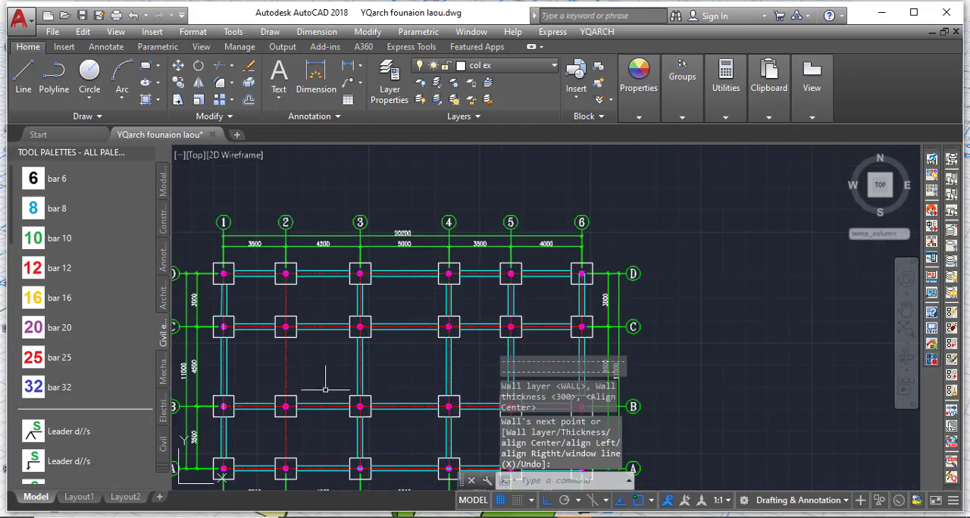
{"action": "scroll", "coordinate": [333, 385], "scroll_direction": "up", "scroll_amount": 5}
{"action": "key", "text": "Return"}
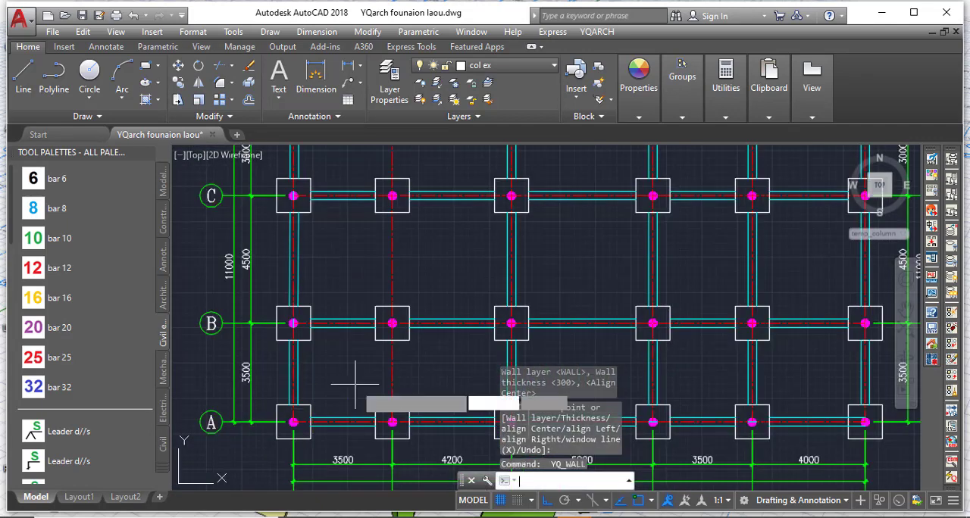
{"action": "left_click", "coordinate": [391, 421]}
{"action": "scroll", "coordinate": [392, 422], "scroll_direction": "down", "scroll_amount": 3}
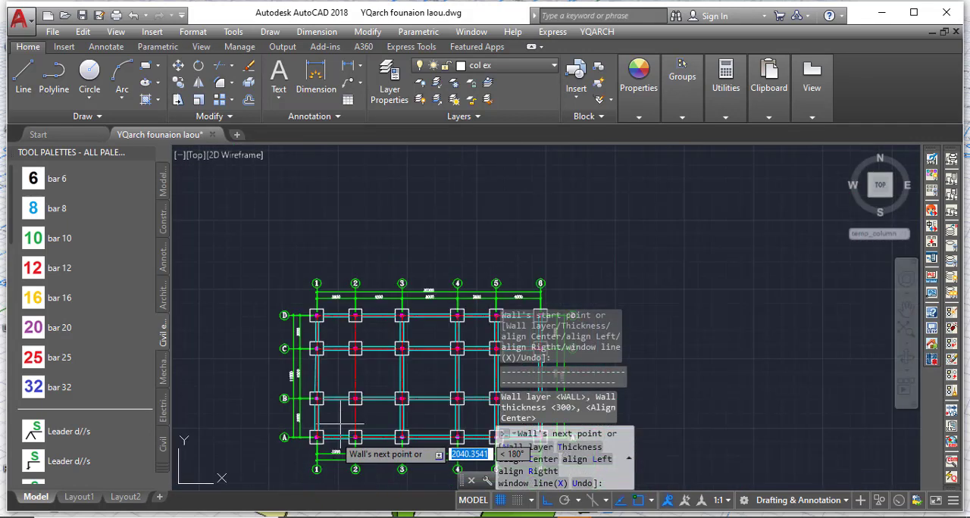
{"action": "scroll", "coordinate": [356, 356], "scroll_direction": "up", "scroll_amount": 6}
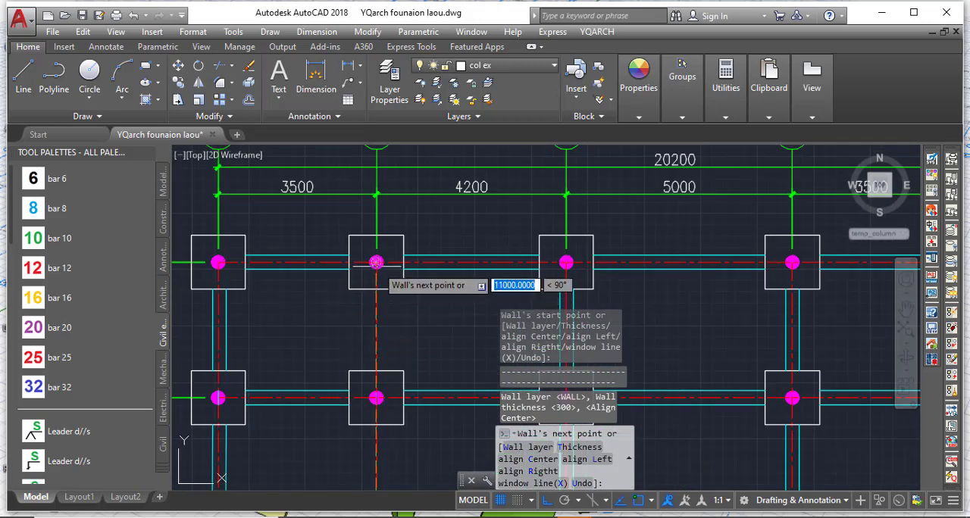
{"action": "left_click", "coordinate": [375, 262]}
{"action": "key", "text": "Escape"}
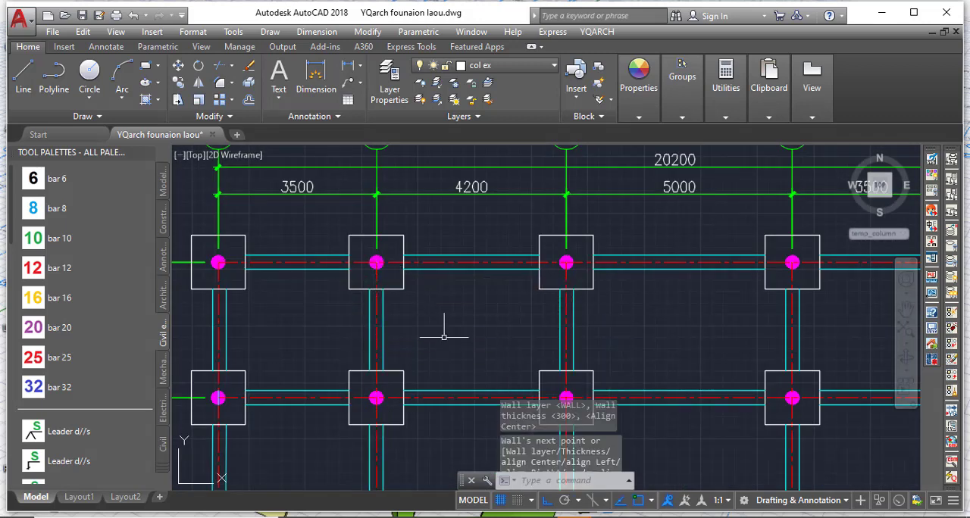
{"action": "scroll", "coordinate": [444, 329], "scroll_direction": "down", "scroll_amount": 5}
{"action": "scroll", "coordinate": [284, 386], "scroll_direction": "up", "scroll_amount": 2}
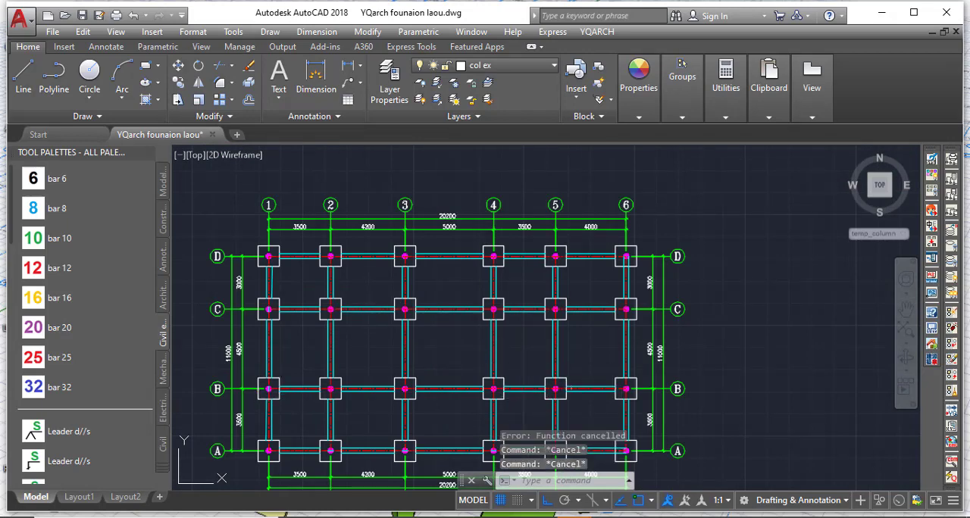
{"action": "middle_click_drag", "start_coordinate": [348, 435], "coordinate": [355, 358]}
{"action": "scroll", "coordinate": [354, 303], "scroll_direction": "down", "scroll_amount": 3}
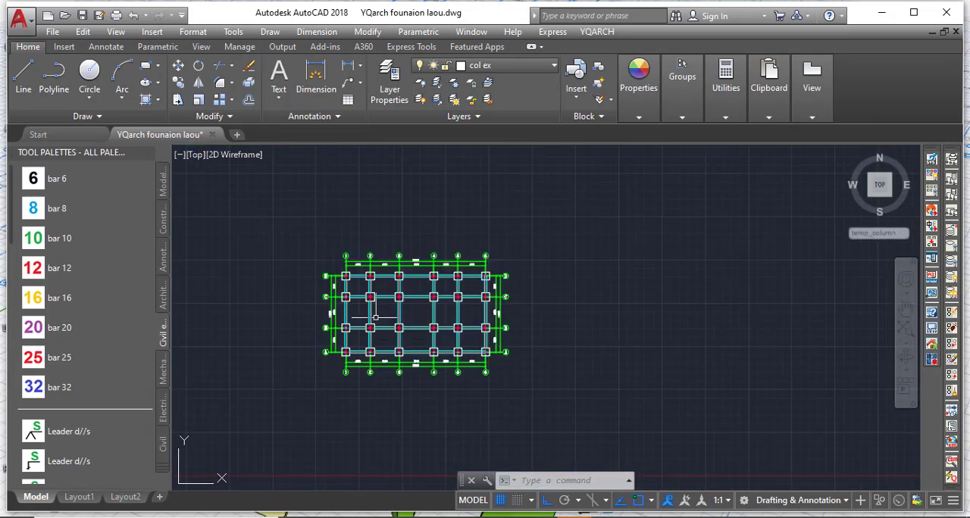
Inspect the finished ground beams between the footings, closing in on the beam between D-1 and D-2.
{"action": "scroll", "coordinate": [356, 326], "scroll_direction": "up", "scroll_amount": 3}
{"action": "scroll", "coordinate": [323, 394], "scroll_direction": "up", "scroll_amount": 2}
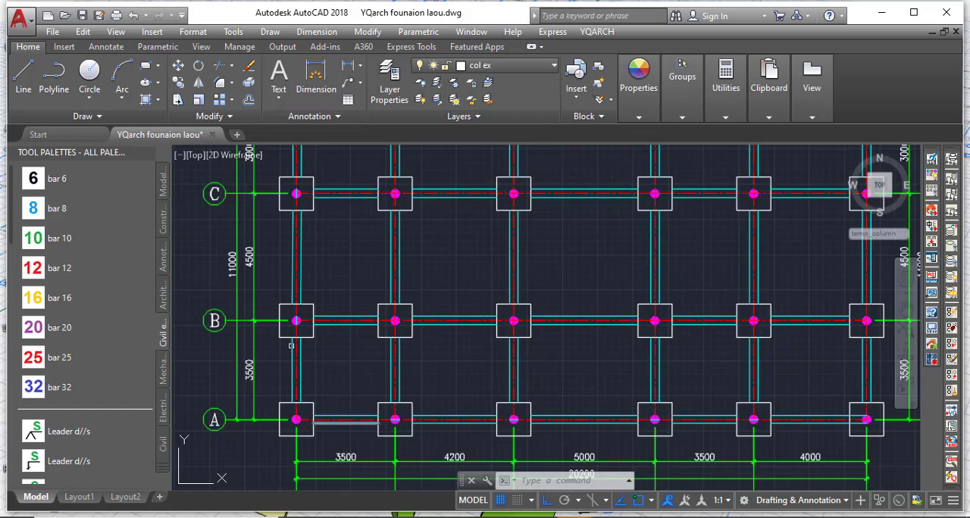
{"action": "scroll", "coordinate": [291, 325], "scroll_direction": "up", "scroll_amount": 4}
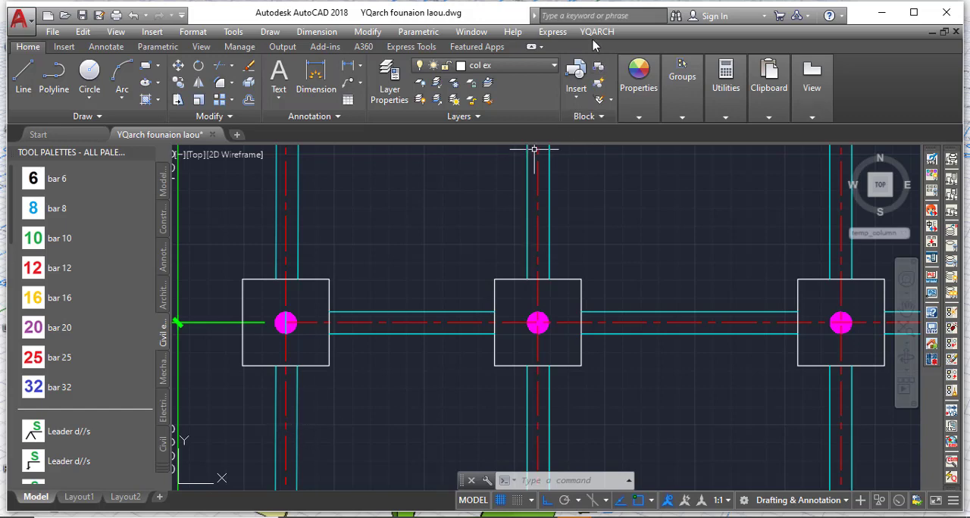
{"action": "scroll", "coordinate": [444, 333], "scroll_direction": "down", "scroll_amount": 6}
{"action": "scroll", "coordinate": [386, 257], "scroll_direction": "up", "scroll_amount": 8}
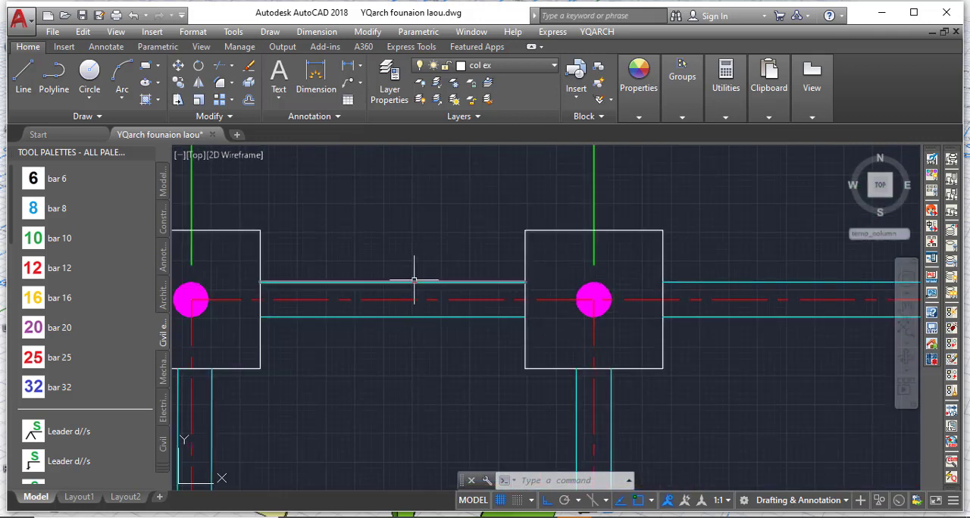
{"action": "left_click", "coordinate": [411, 282]}
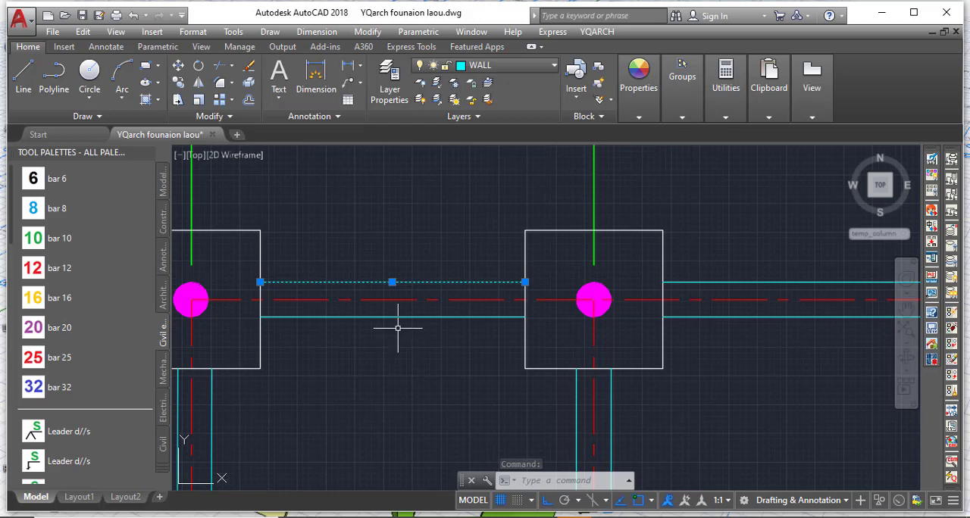
{"action": "key", "text": "Escape"}
{"action": "key", "text": "Escape"}
{"action": "middle_click_drag", "start_coordinate": [337, 253], "coordinate": [414, 281]}
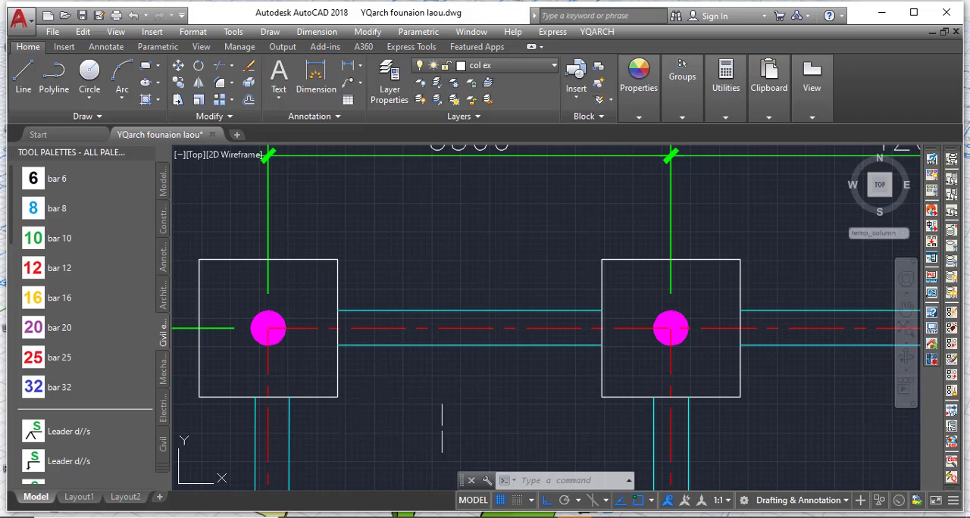
Start a YQArch Input Text label reading 300 C1 and put the diameter symbol %%c in front of it.
{"action": "scroll", "coordinate": [442, 425], "scroll_direction": "down", "scroll_amount": 3}
{"action": "scroll", "coordinate": [284, 345], "scroll_direction": "up", "scroll_amount": 3}
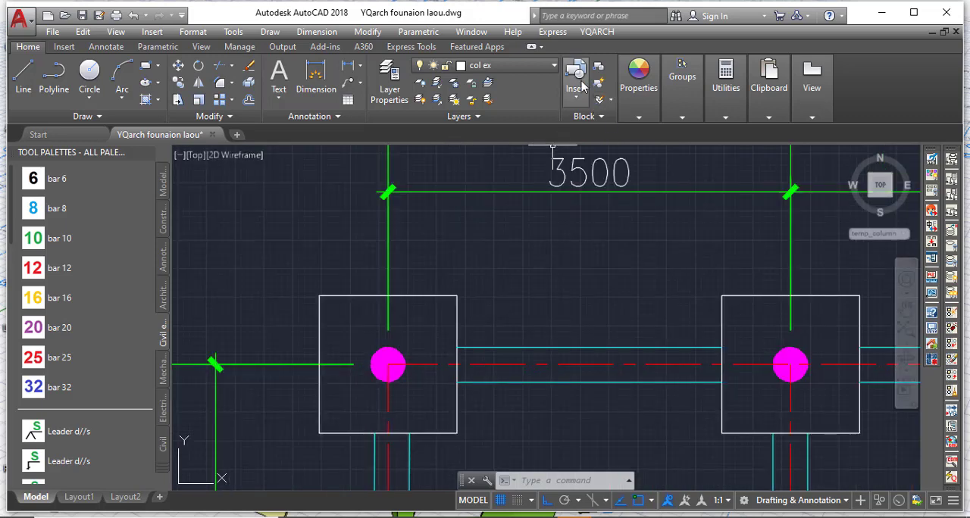
{"action": "left_click", "coordinate": [597, 32]}
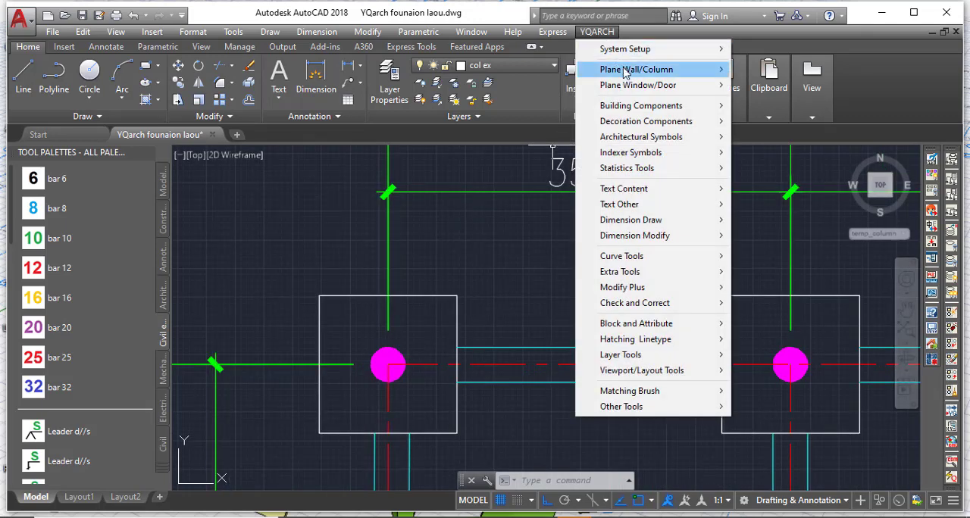
{"action": "mouse_move", "coordinate": [678, 196]}
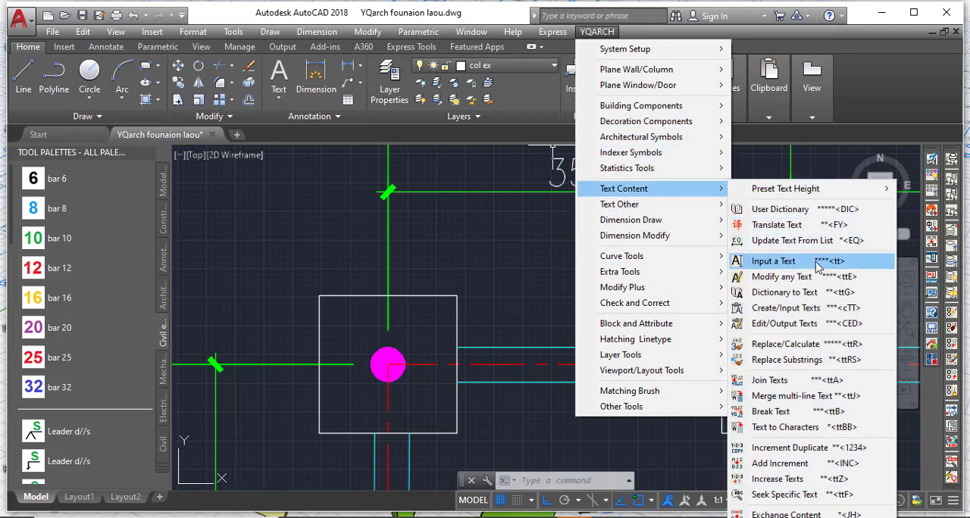
{"action": "left_click", "coordinate": [772, 260]}
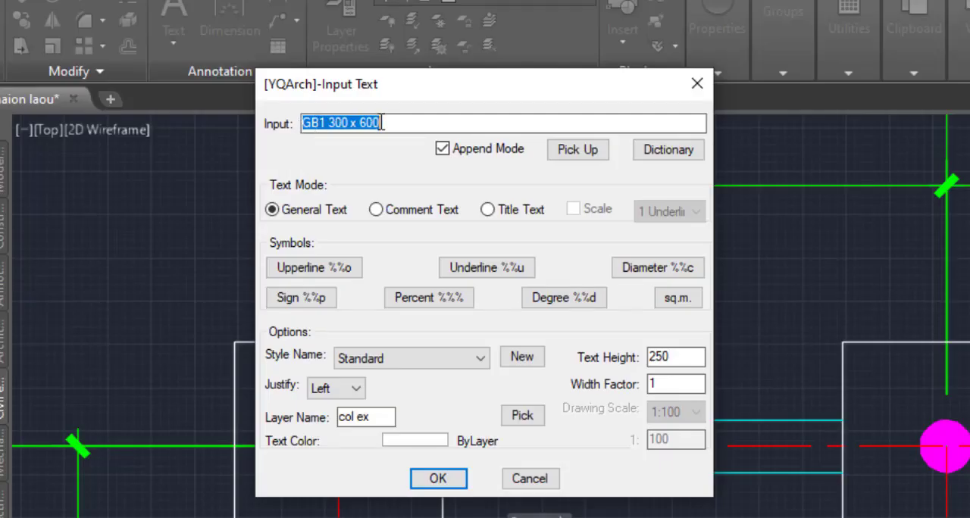
{"action": "type", "text": "300 C1"}
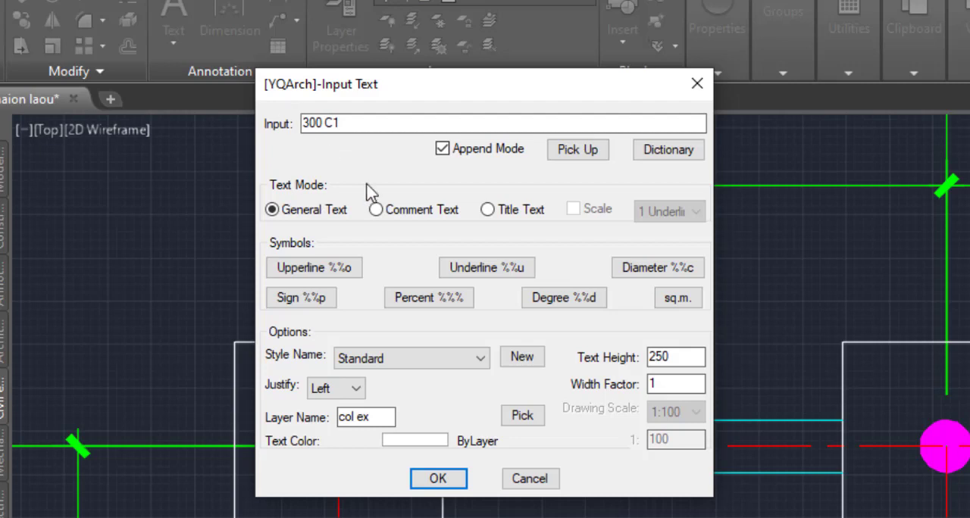
{"action": "left_click", "coordinate": [656, 269]}
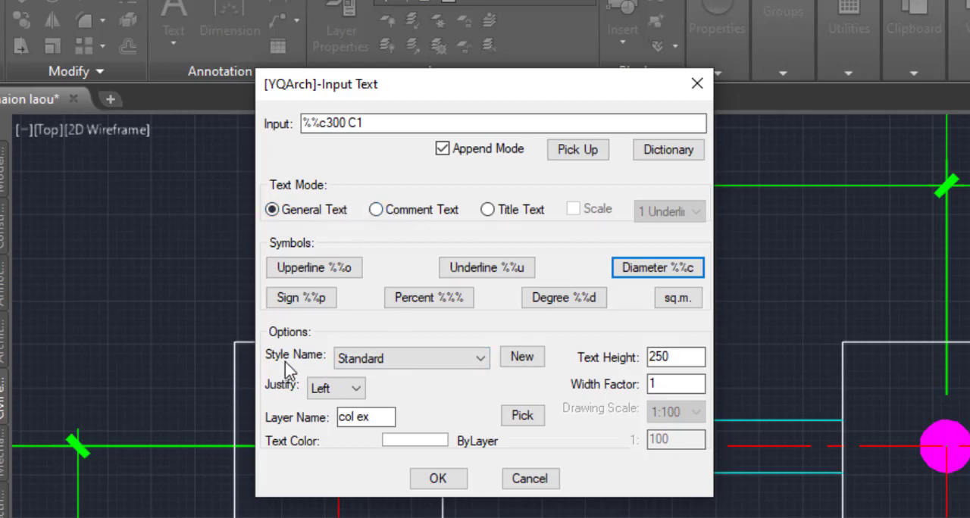
Keep the Standard text style and take the label's layer, WALL, from the axis 1 ground beam line below footing D-1.
{"action": "left_click", "coordinate": [371, 359]}
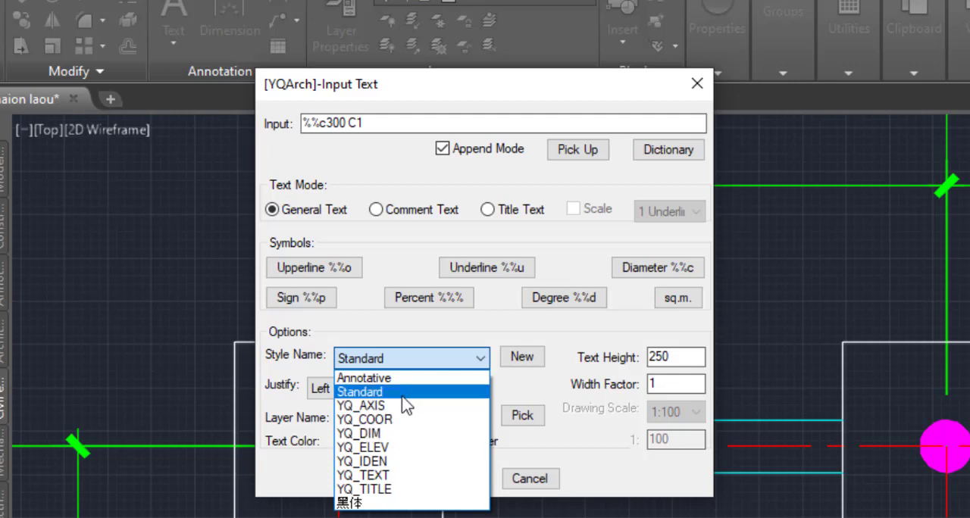
{"action": "left_click", "coordinate": [402, 341]}
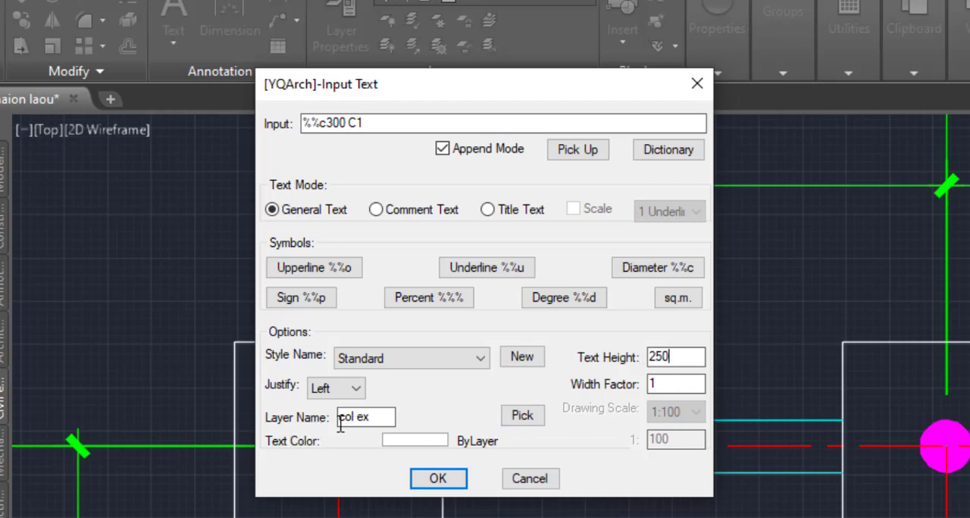
{"action": "left_click", "coordinate": [525, 419]}
{"action": "scroll", "coordinate": [319, 434], "scroll_direction": "down", "scroll_amount": 4}
{"action": "left_click", "coordinate": [320, 433]}
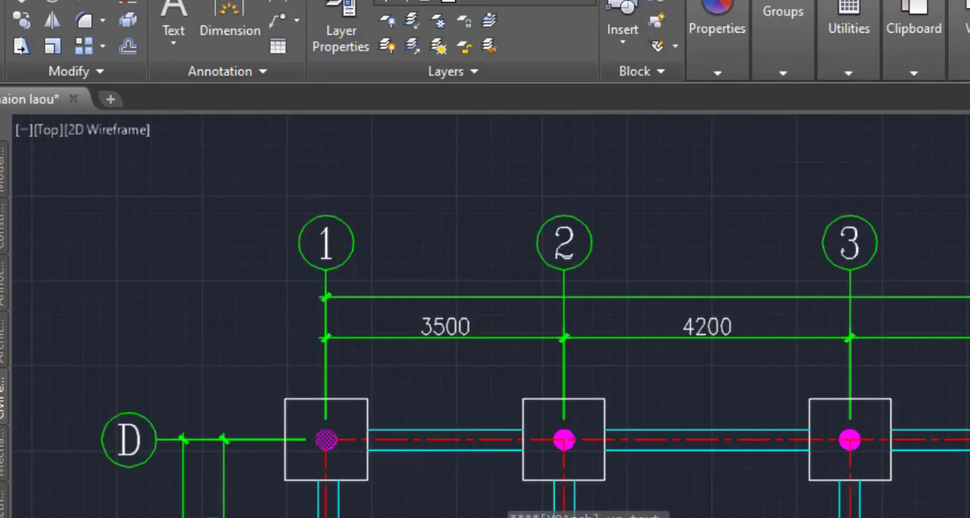
{"action": "scroll", "coordinate": [353, 515], "scroll_direction": "up", "scroll_amount": 2}
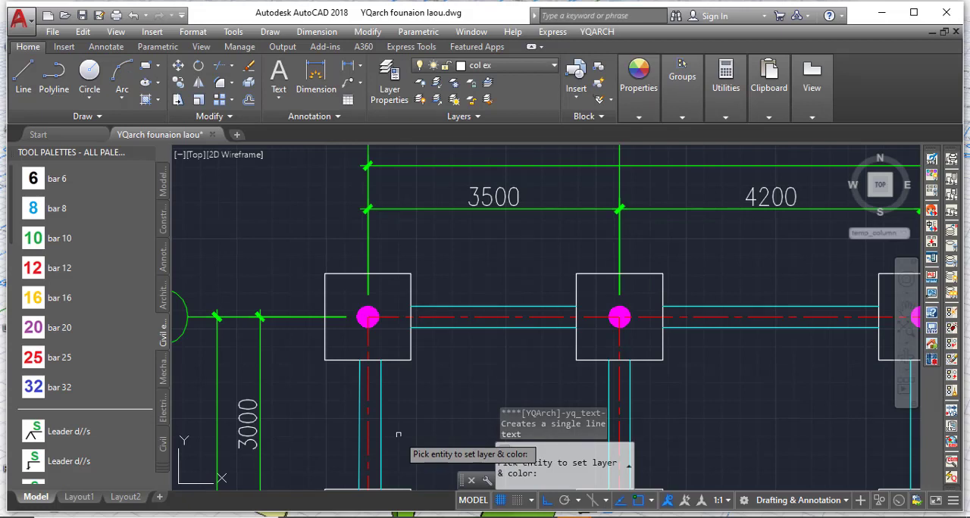
{"action": "scroll", "coordinate": [394, 427], "scroll_direction": "up", "scroll_amount": 2}
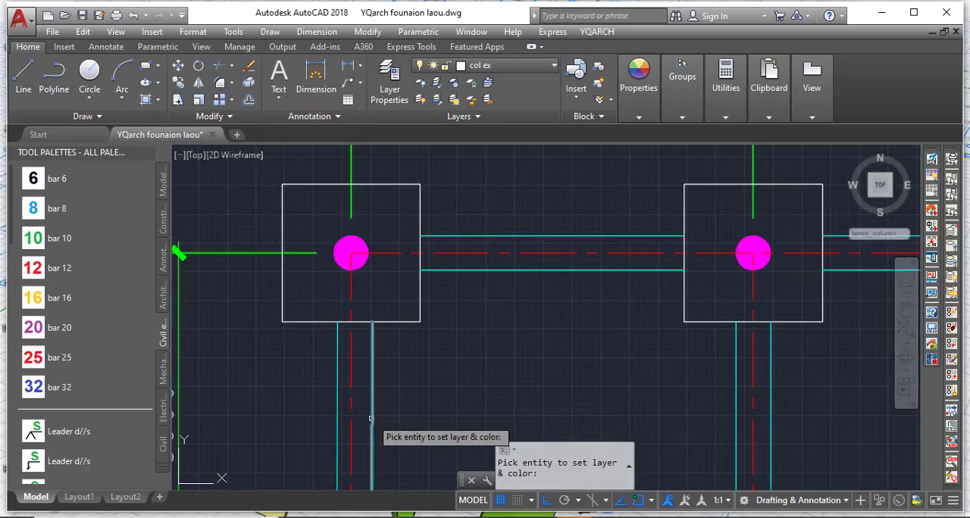
{"action": "left_click", "coordinate": [371, 418]}
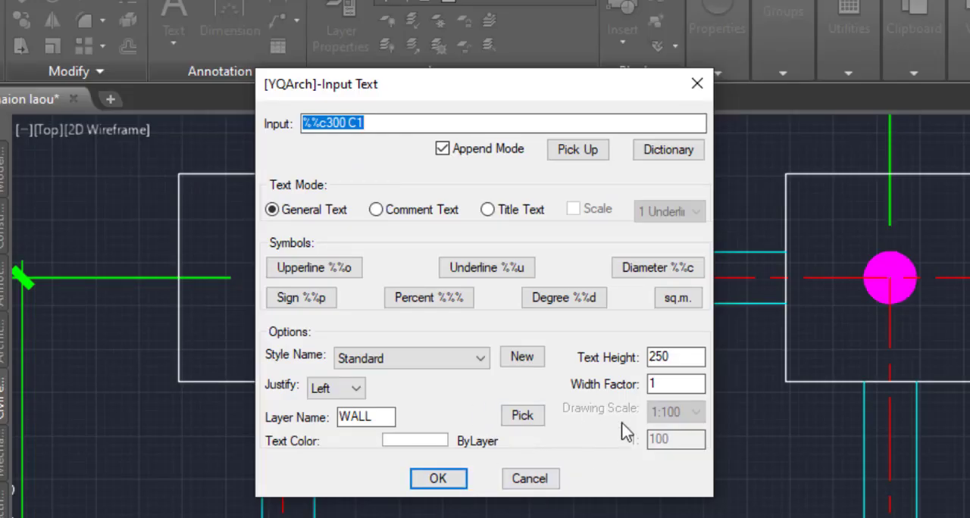
Confirm the text settings and place the Ø300 C1 label beside axis 1, above the footing at D-1.
{"action": "left_click", "coordinate": [369, 125]}
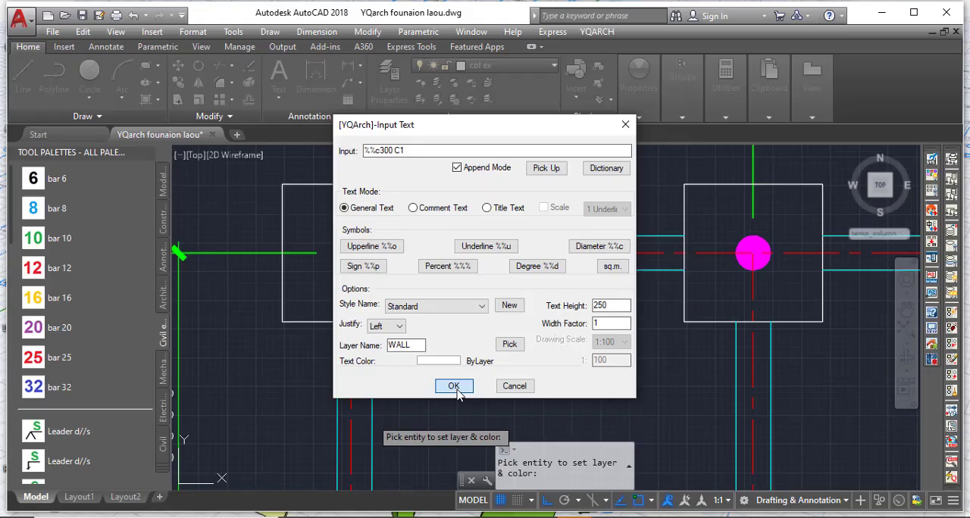
{"action": "left_click", "coordinate": [439, 481]}
{"action": "scroll", "coordinate": [425, 515], "scroll_direction": "down", "scroll_amount": 2}
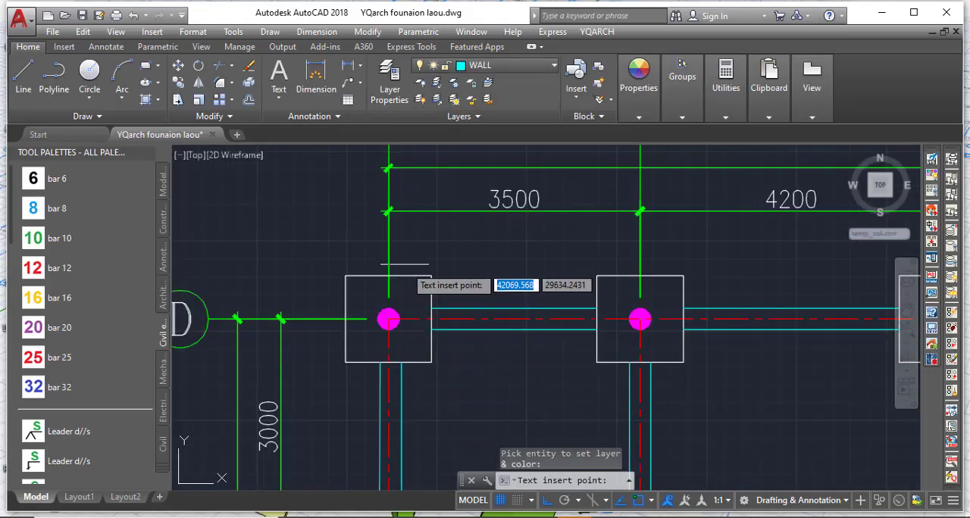
{"action": "scroll", "coordinate": [405, 257], "scroll_direction": "up", "scroll_amount": 4}
{"action": "left_click", "coordinate": [400, 231]}
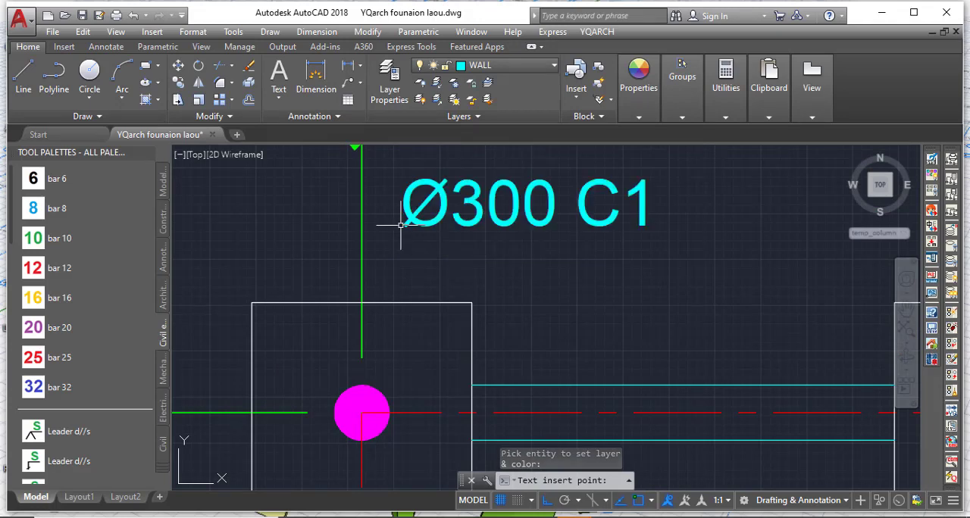
{"action": "scroll", "coordinate": [399, 323], "scroll_direction": "down", "scroll_amount": 3}
{"action": "scroll", "coordinate": [418, 307], "scroll_direction": "up", "scroll_amount": 4}
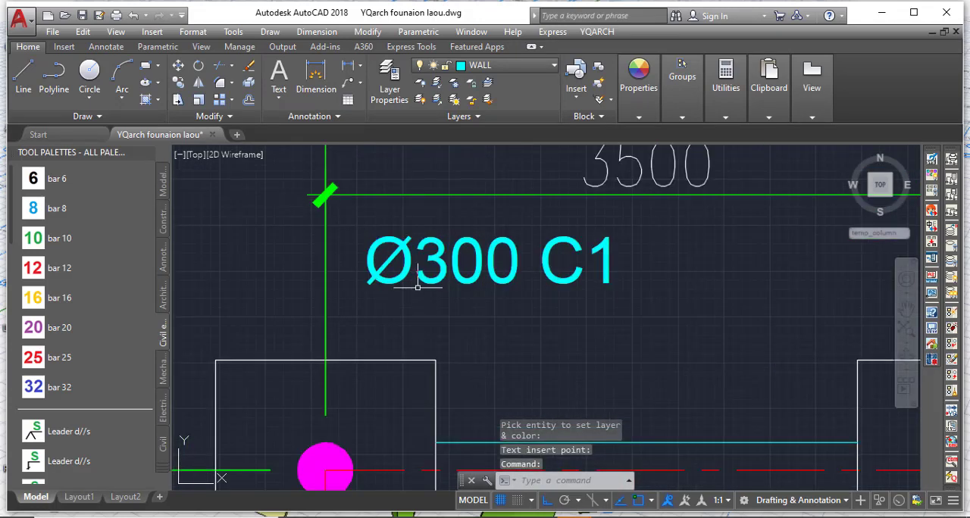
Move the Ø300 C1 label down with Ortho off, so it sits just above the footing at D-1.
{"action": "left_click", "coordinate": [427, 269]}
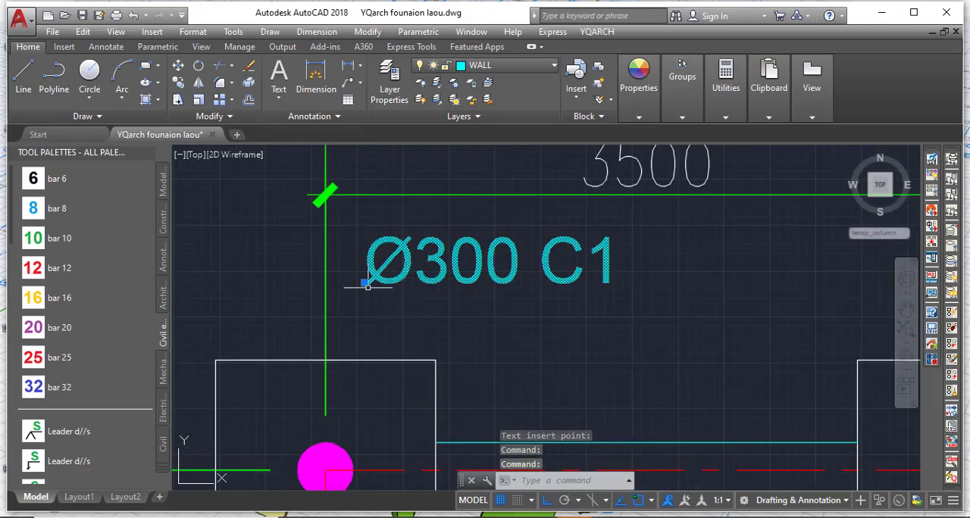
{"action": "left_click", "coordinate": [177, 66]}
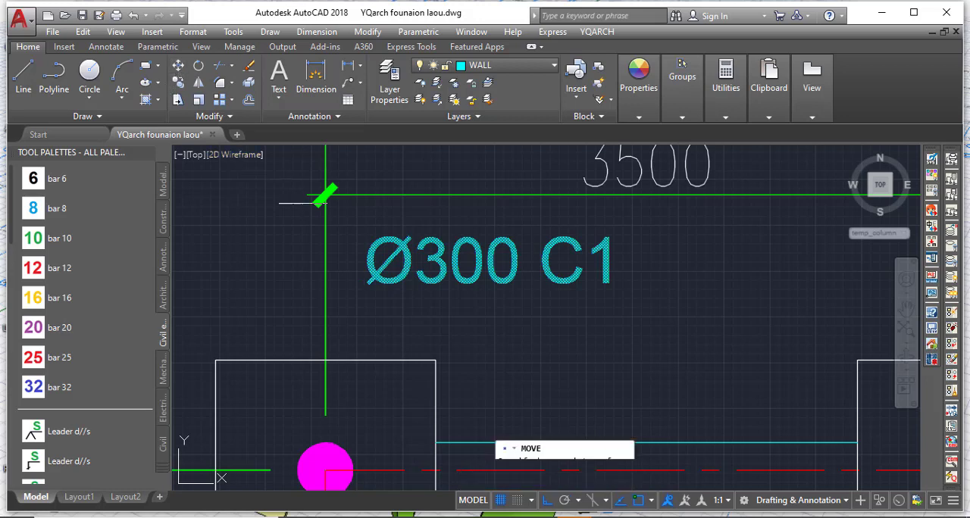
{"action": "left_click", "coordinate": [370, 267]}
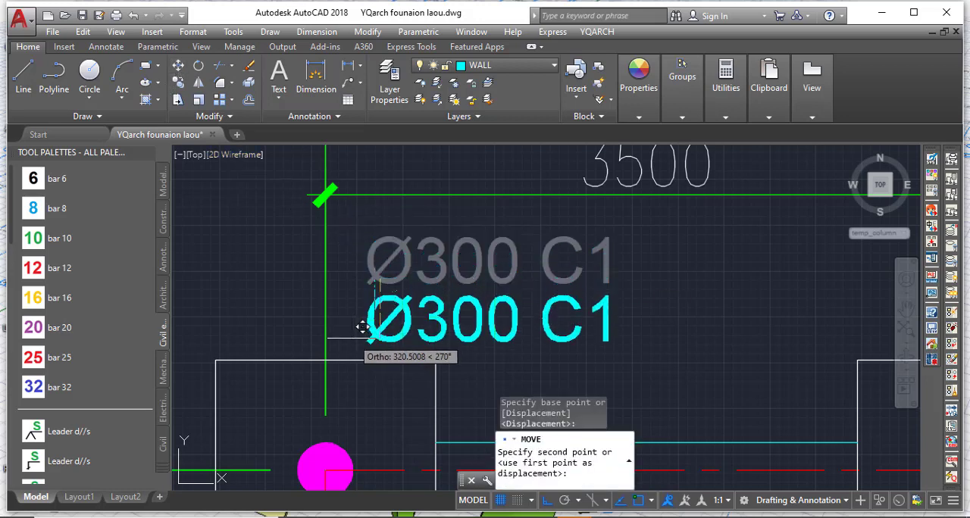
{"action": "left_click", "coordinate": [547, 500]}
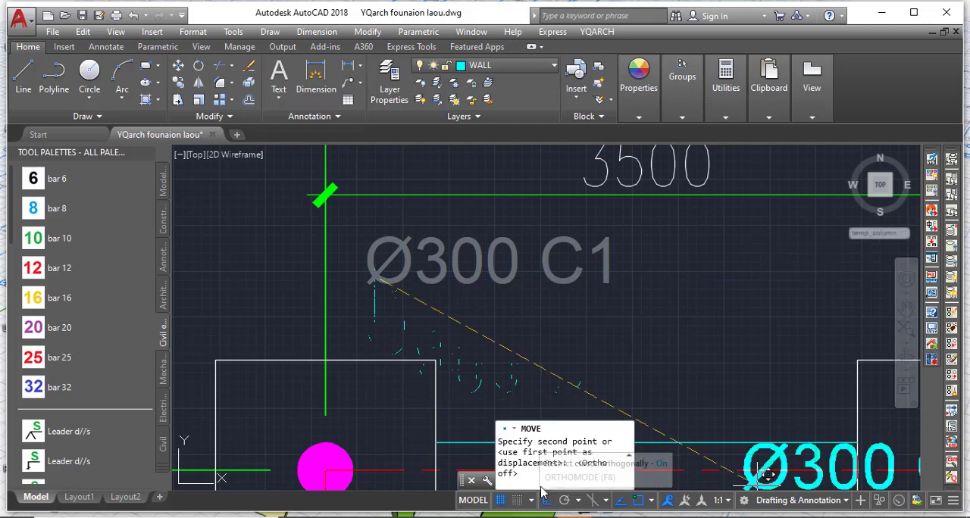
{"action": "left_click", "coordinate": [364, 324]}
{"action": "scroll", "coordinate": [412, 274], "scroll_direction": "down", "scroll_amount": 2}
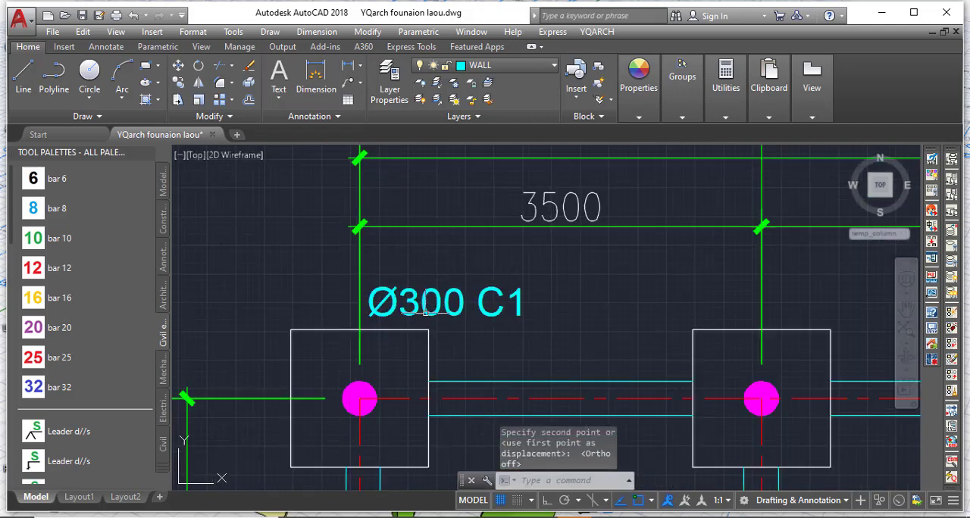
{"action": "scroll", "coordinate": [425, 311], "scroll_direction": "down", "scroll_amount": 4}
{"action": "scroll", "coordinate": [425, 310], "scroll_direction": "up", "scroll_amount": 2}
{"action": "scroll", "coordinate": [412, 233], "scroll_direction": "up", "scroll_amount": 3}
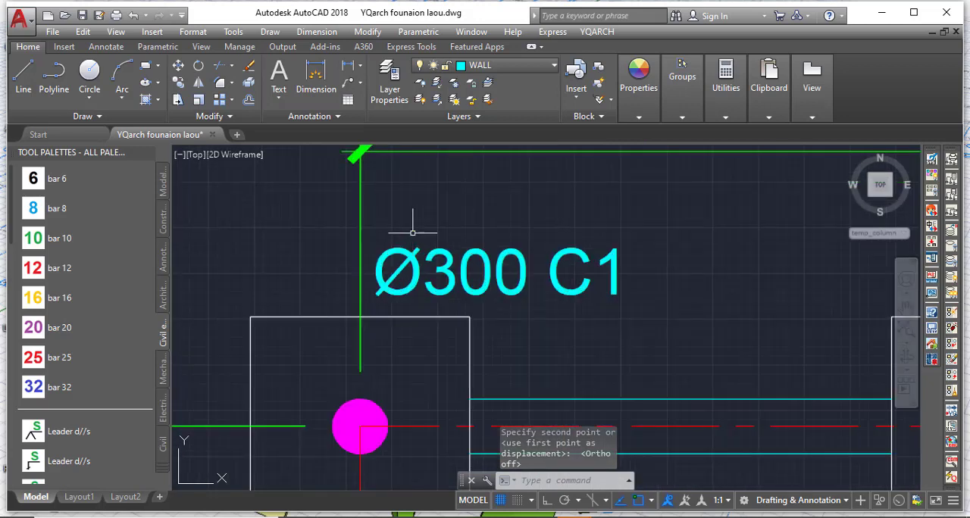
{"action": "left_click", "coordinate": [404, 301]}
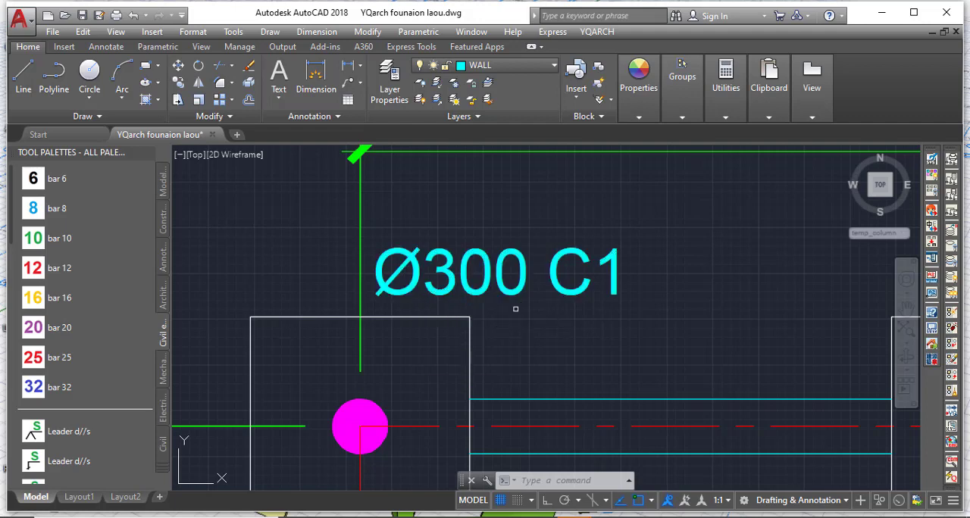
{"action": "scroll", "coordinate": [512, 250], "scroll_direction": "down", "scroll_amount": 2}
{"action": "scroll", "coordinate": [496, 250], "scroll_direction": "up", "scroll_amount": 2}
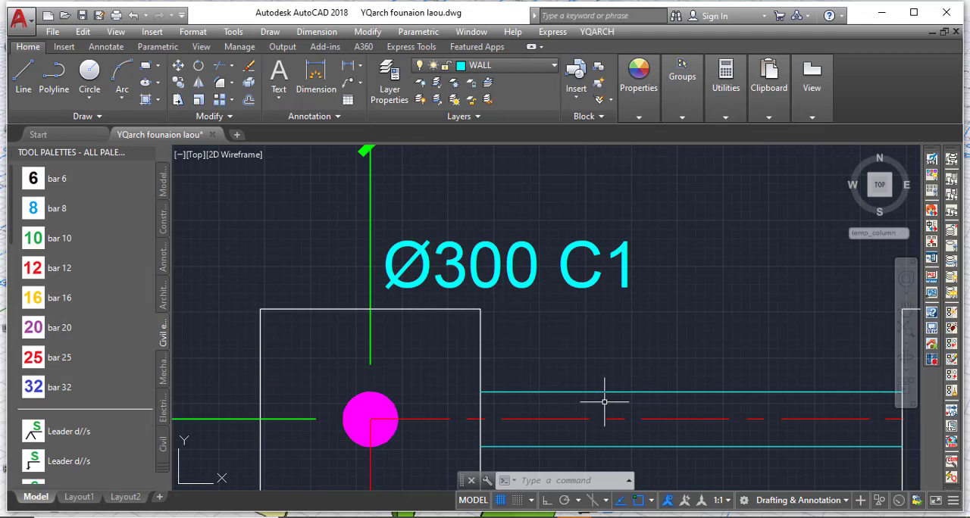
Create a new layer named Text and assign the Ø300 C1 label at D-1 to it.
{"action": "left_click", "coordinate": [389, 75]}
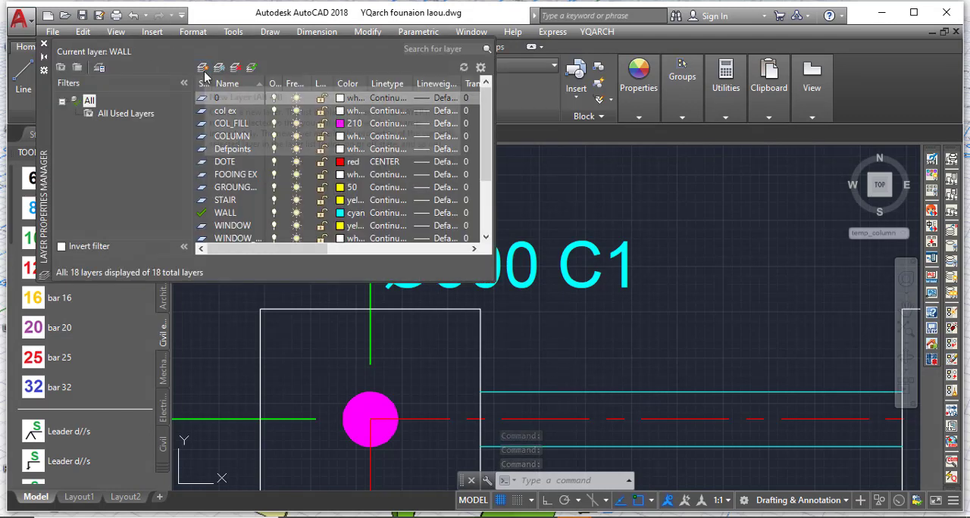
{"action": "left_click", "coordinate": [203, 67]}
{"action": "type", "text": "Text"}
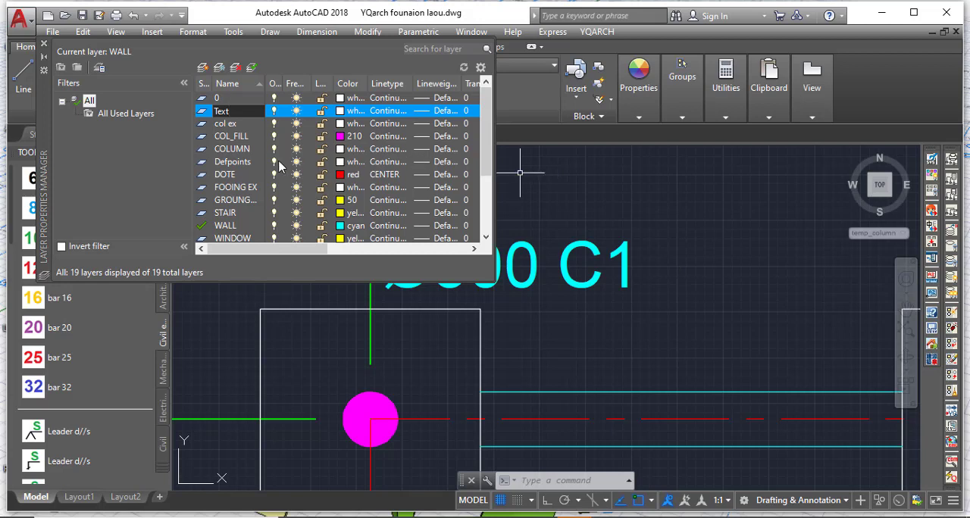
{"action": "left_click", "coordinate": [170, 153]}
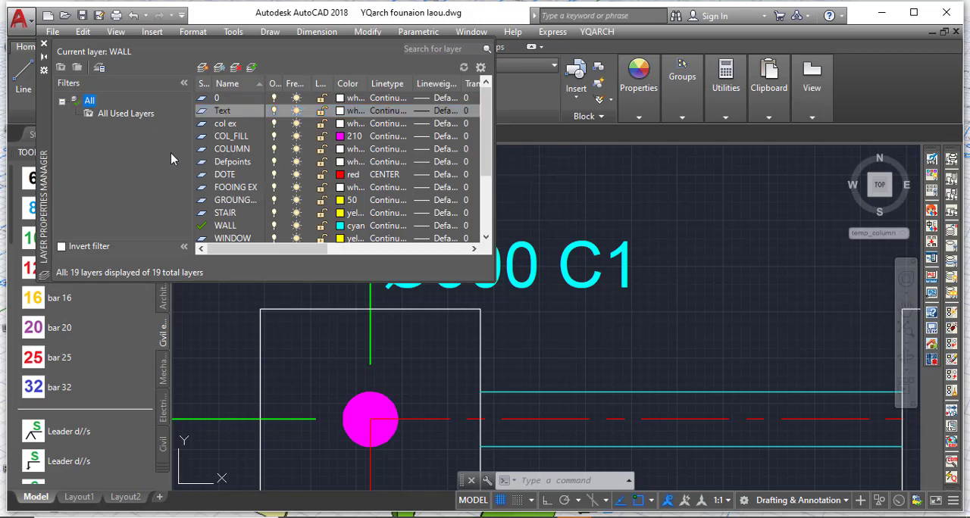
{"action": "left_click", "coordinate": [43, 49]}
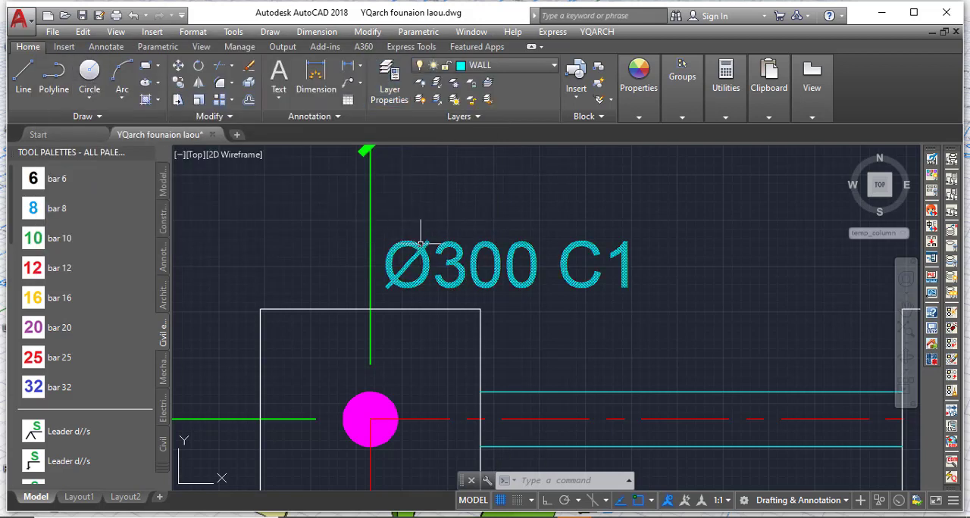
{"action": "left_click", "coordinate": [500, 66]}
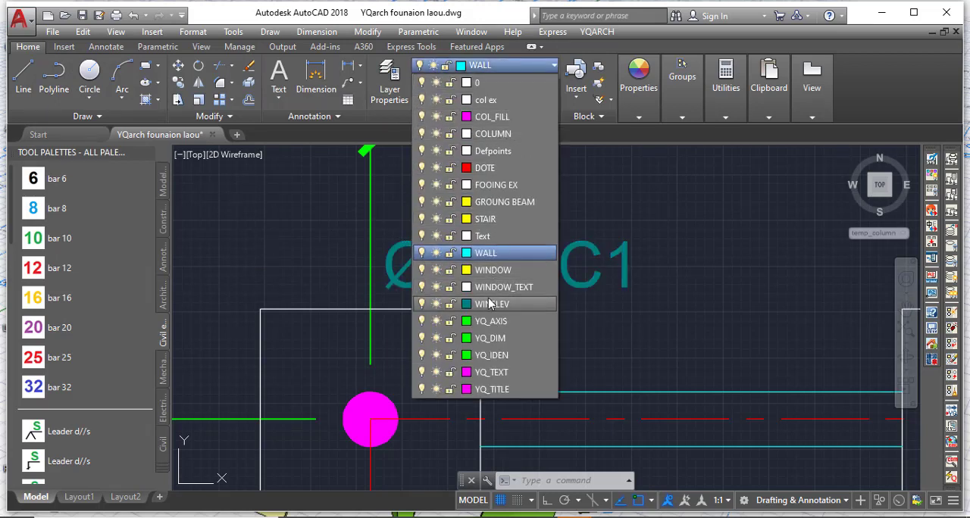
{"action": "left_click", "coordinate": [485, 236]}
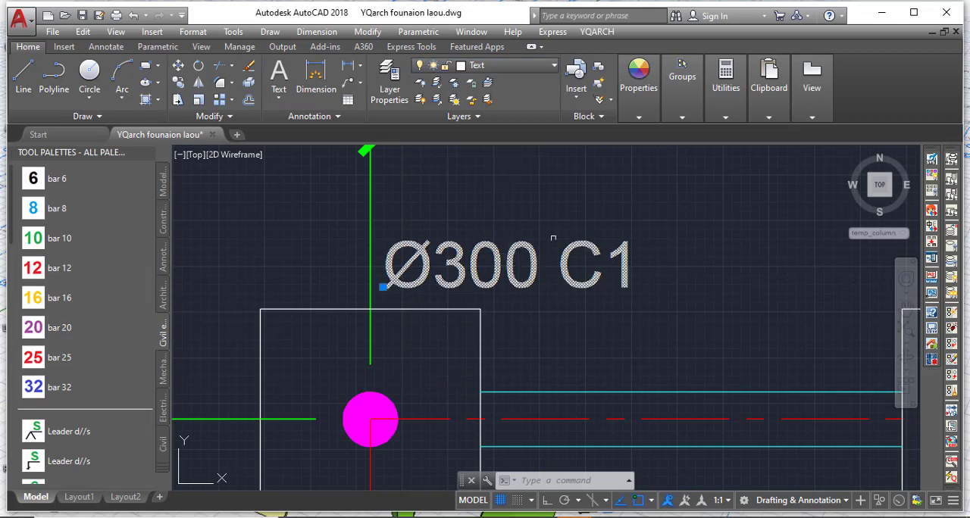
Copy the Ø300 C1 label from D-1 horizontally with Ortho on, placing copies above the row D footings at axes 2 and 3.
{"action": "key", "text": "Escape"}
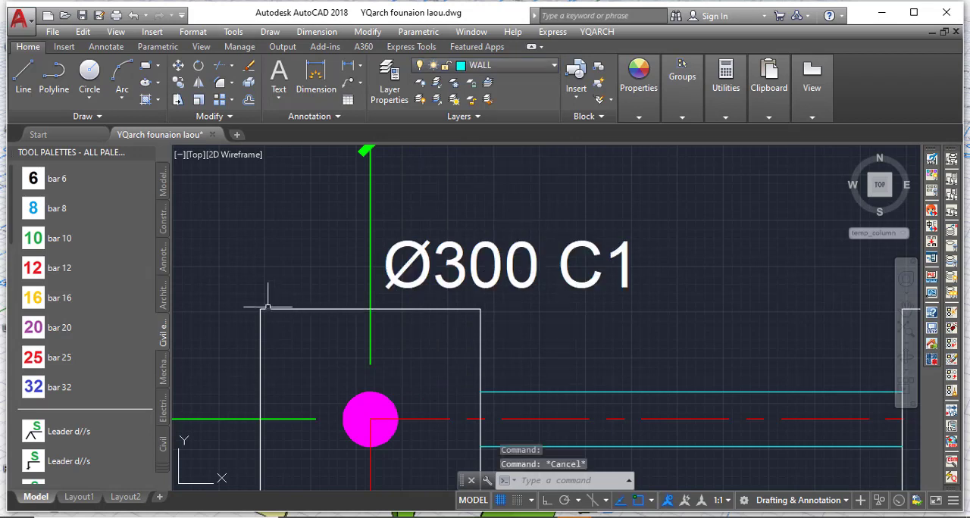
{"action": "scroll", "coordinate": [308, 286], "scroll_direction": "down", "scroll_amount": 3}
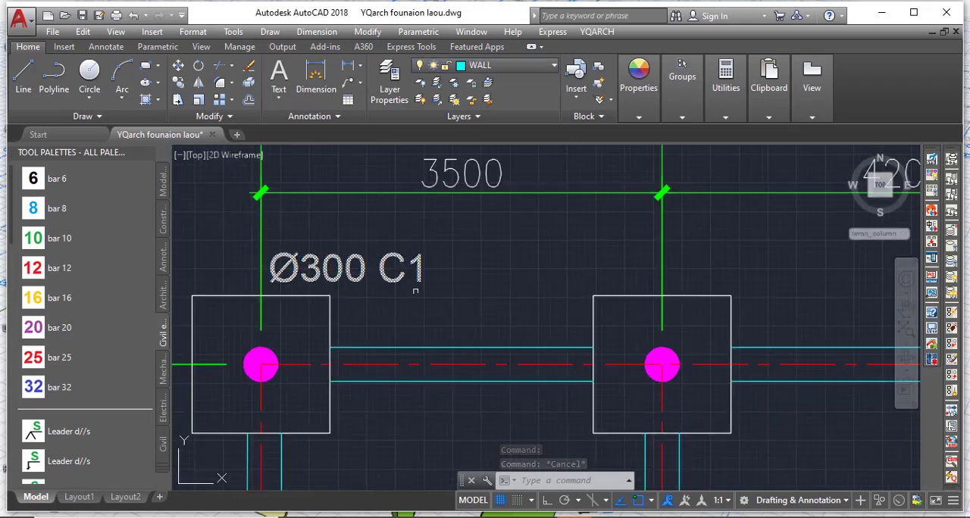
{"action": "left_click", "coordinate": [342, 273]}
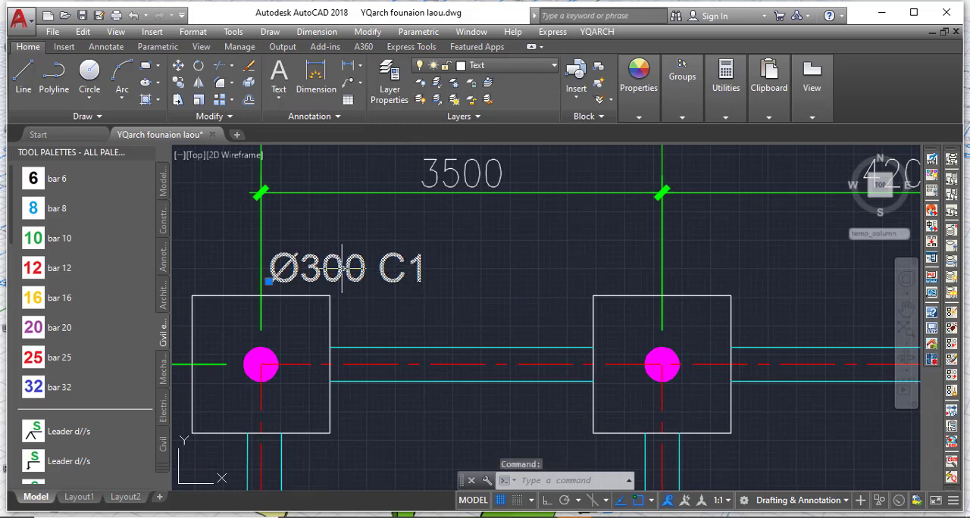
{"action": "left_click", "coordinate": [176, 83]}
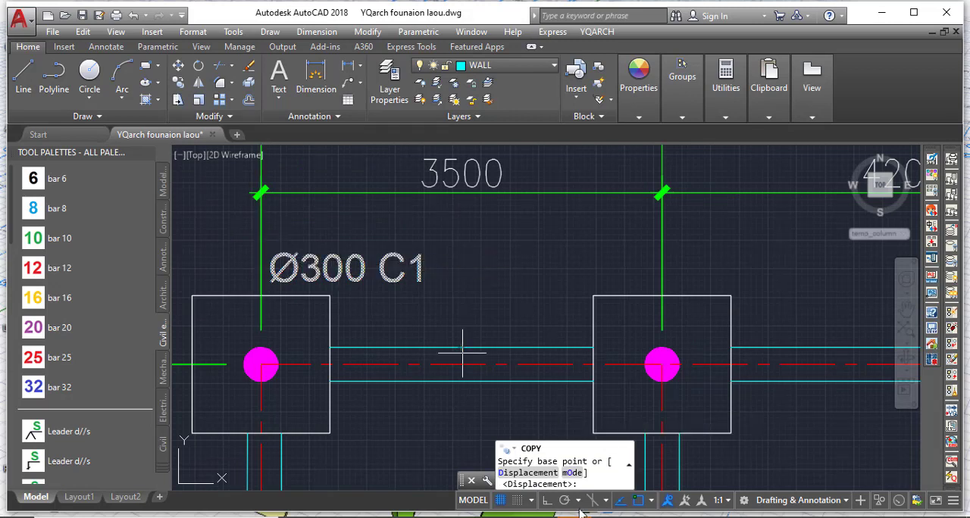
{"action": "left_click", "coordinate": [547, 502]}
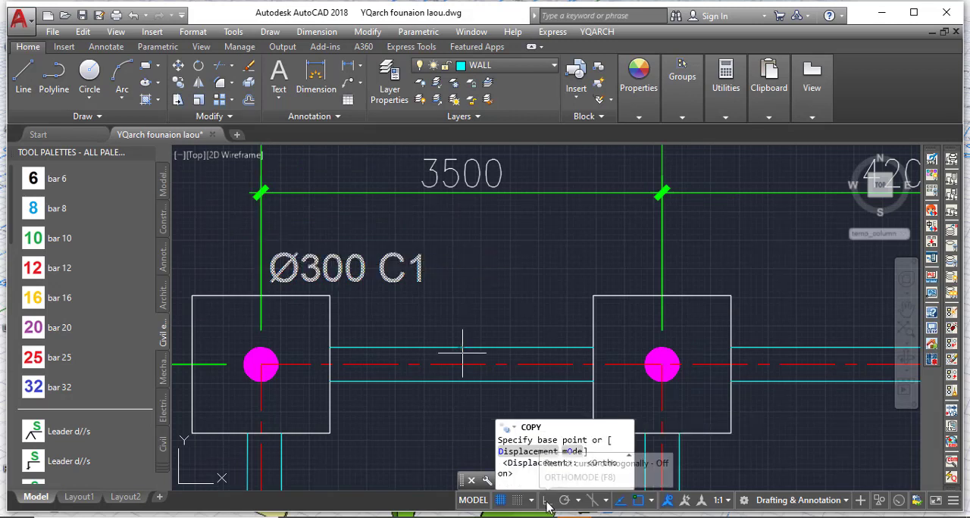
{"action": "left_click", "coordinate": [291, 265]}
{"action": "left_click", "coordinate": [691, 265]}
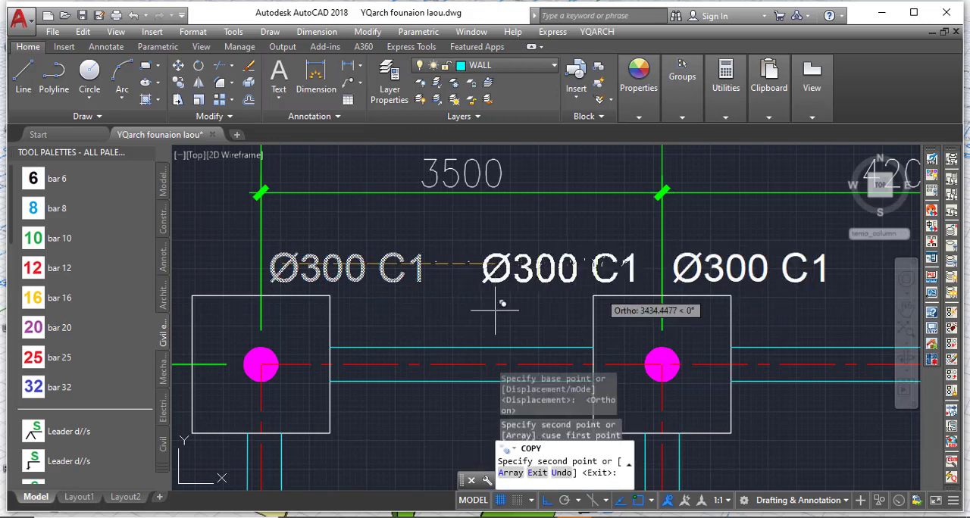
{"action": "scroll", "coordinate": [205, 335], "scroll_direction": "down", "scroll_amount": 6}
{"action": "scroll", "coordinate": [394, 319], "scroll_direction": "up", "scroll_amount": 7}
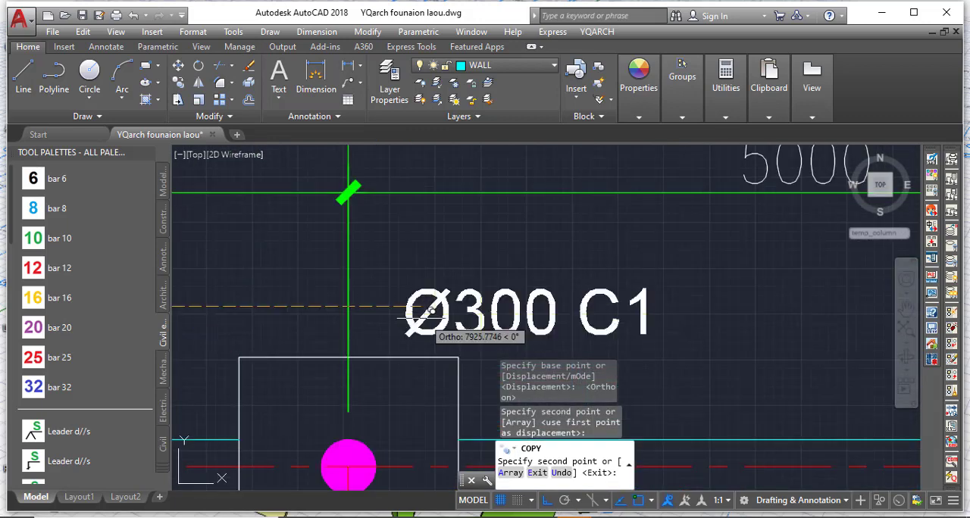
{"action": "scroll", "coordinate": [469, 310], "scroll_direction": "down", "scroll_amount": 7}
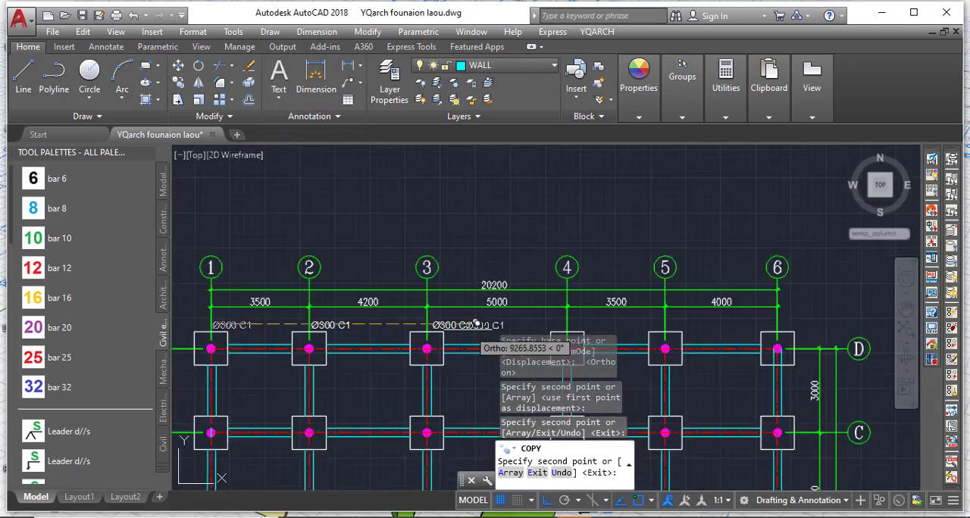
Place further copies of the Ø300 C1 label above the row D footings at axes 4, 5 and 6, and finish copying.
{"action": "scroll", "coordinate": [634, 312], "scroll_direction": "up", "scroll_amount": 2}
{"action": "scroll", "coordinate": [632, 312], "scroll_direction": "up", "scroll_amount": 2}
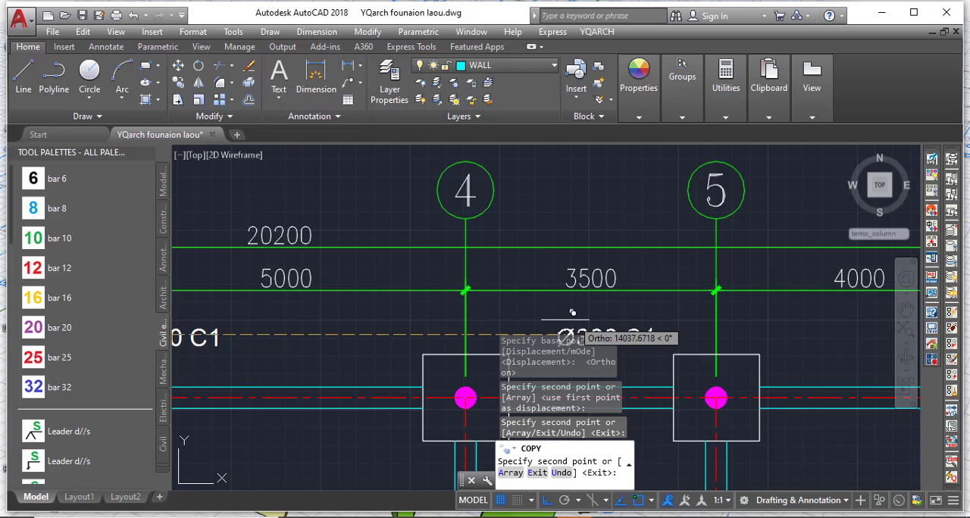
{"action": "left_click", "coordinate": [498, 311]}
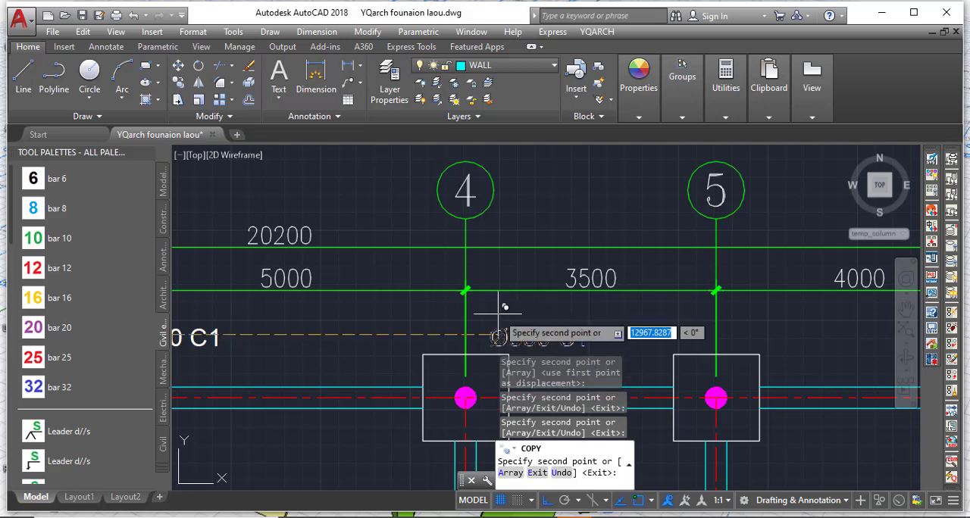
{"action": "left_click", "coordinate": [747, 306]}
{"action": "scroll", "coordinate": [616, 219], "scroll_direction": "down", "scroll_amount": 5}
{"action": "scroll", "coordinate": [628, 320], "scroll_direction": "up", "scroll_amount": 5}
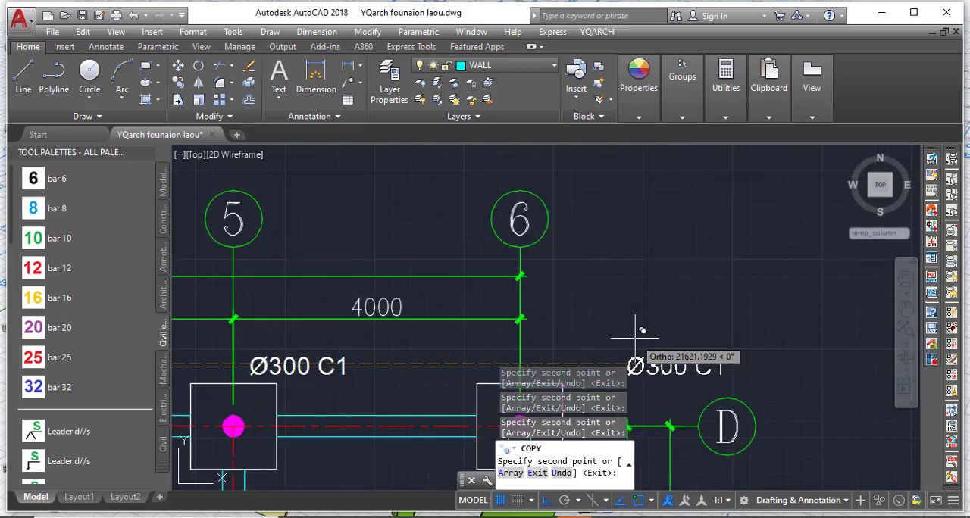
{"action": "scroll", "coordinate": [576, 220], "scroll_direction": "down", "scroll_amount": 6}
{"action": "scroll", "coordinate": [573, 219], "scroll_direction": "up", "scroll_amount": 6}
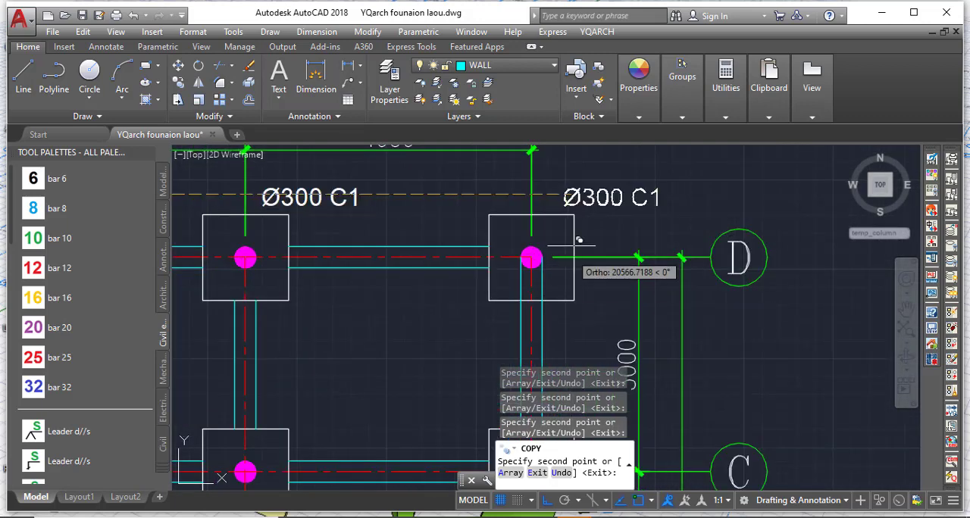
{"action": "left_click", "coordinate": [554, 197]}
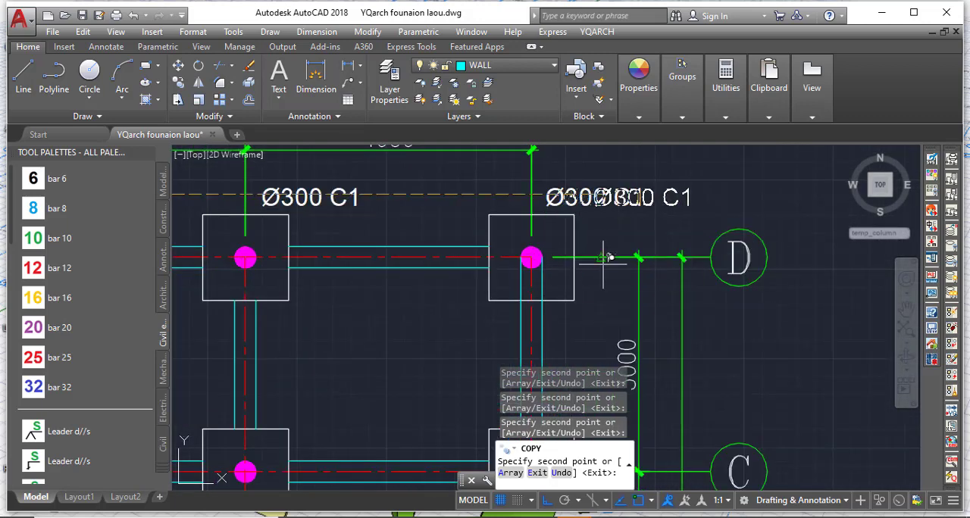
{"action": "key", "text": "Escape"}
Check the Ø300 C1 labels above the row D footings from axis 1 to axis 6.
{"action": "scroll", "coordinate": [627, 264], "scroll_direction": "down", "scroll_amount": 3}
{"action": "scroll", "coordinate": [362, 233], "scroll_direction": "up", "scroll_amount": 7}
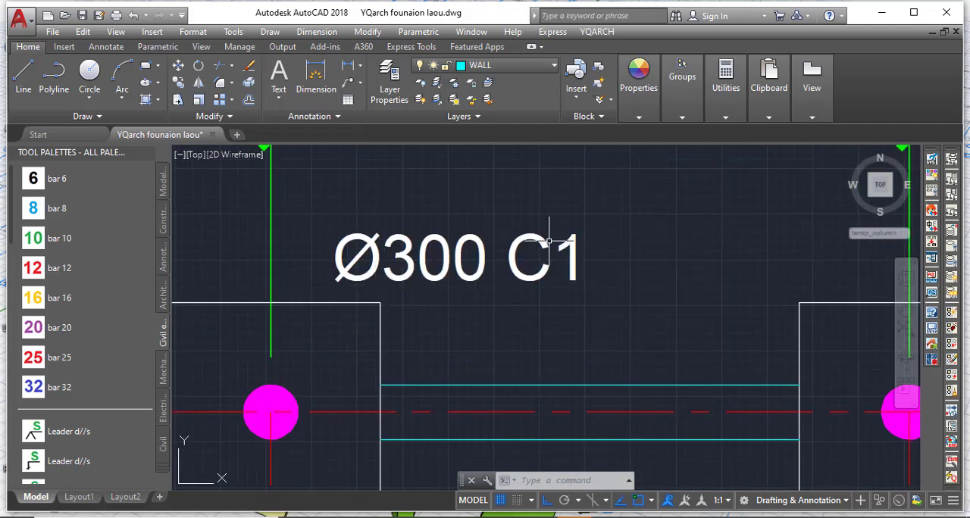
{"action": "scroll", "coordinate": [506, 270], "scroll_direction": "down", "scroll_amount": 6}
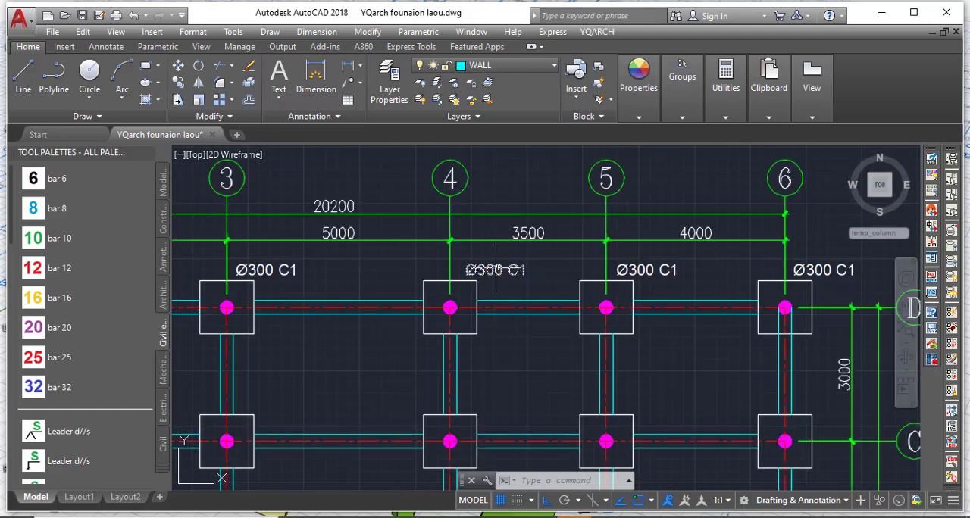
{"action": "scroll", "coordinate": [496, 266], "scroll_direction": "down", "scroll_amount": 2}
{"action": "middle_click_drag", "start_coordinate": [359, 270], "coordinate": [453, 309]}
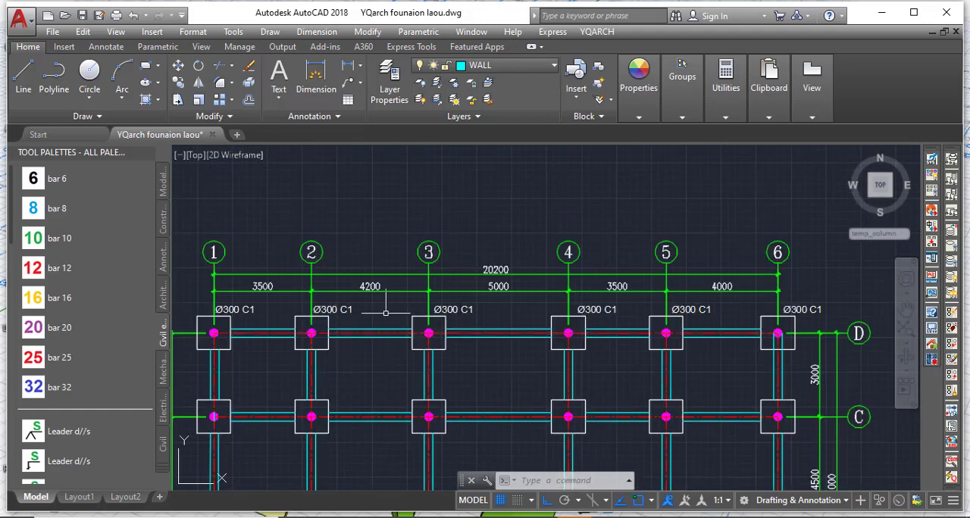
{"action": "scroll", "coordinate": [315, 315], "scroll_direction": "up", "scroll_amount": 4}
{"action": "scroll", "coordinate": [334, 320], "scroll_direction": "down", "scroll_amount": 4}
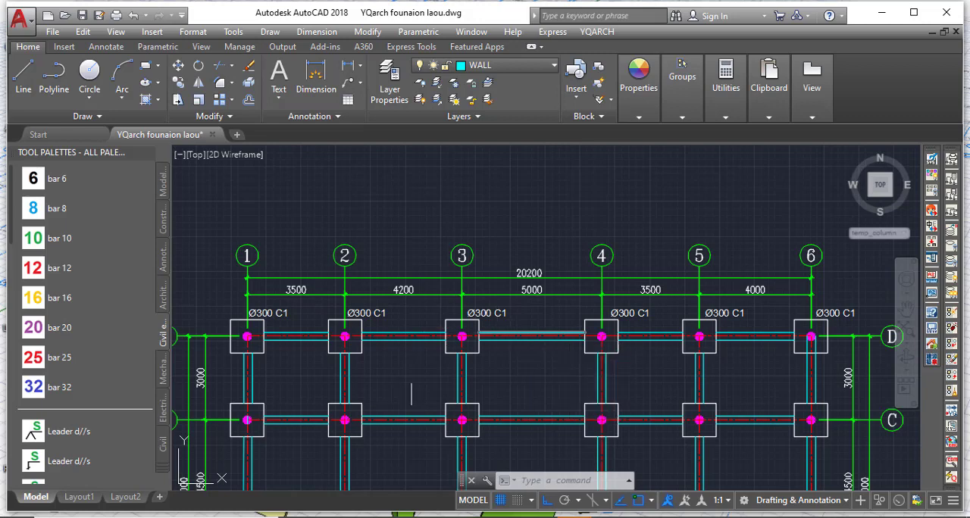
{"action": "scroll", "coordinate": [281, 319], "scroll_direction": "up", "scroll_amount": 4}
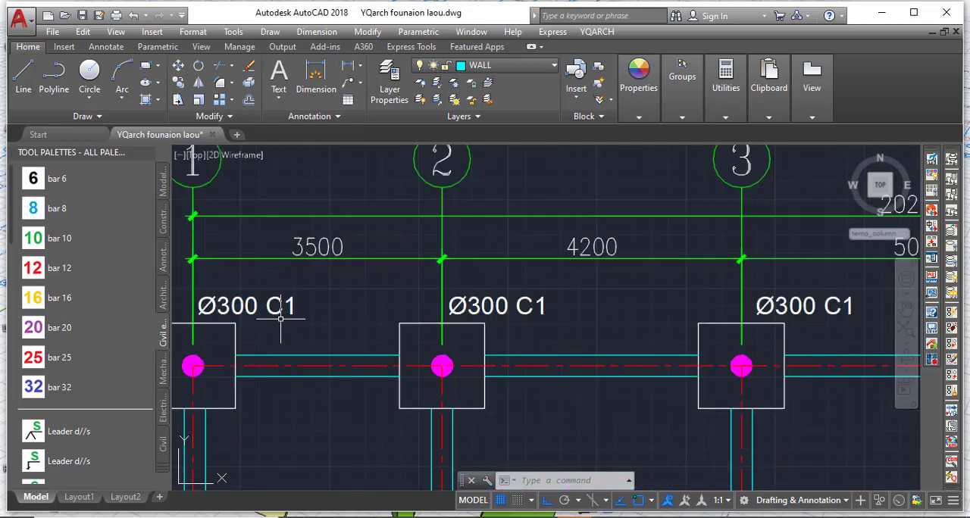
{"action": "left_click", "coordinate": [279, 311]}
{"action": "left_click", "coordinate": [488, 309]}
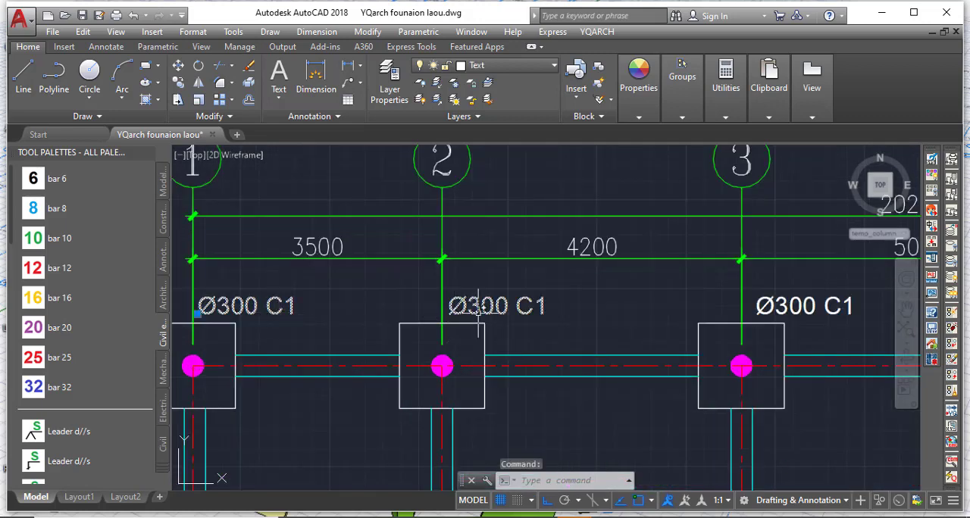
{"action": "key", "text": "Escape"}
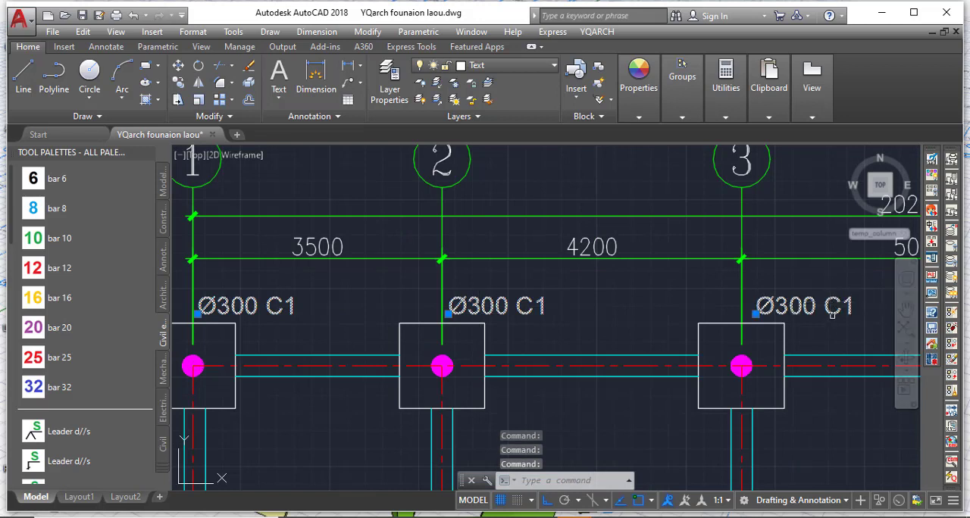
{"action": "left_click", "coordinate": [507, 328]}
{"action": "key", "text": "Escape"}
Edit the label above the footing at D-2 so that it reads Ø300 C2.
{"action": "scroll", "coordinate": [521, 321], "scroll_direction": "up", "scroll_amount": 3}
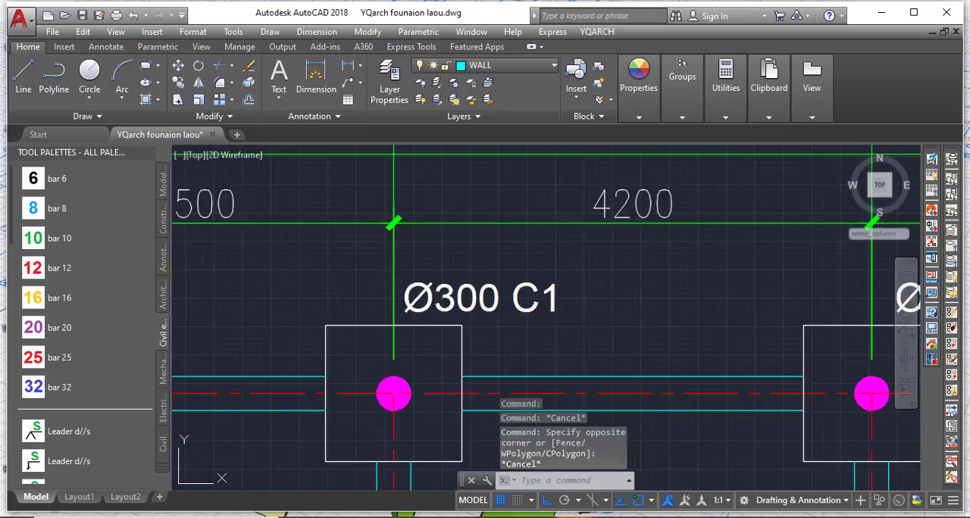
{"action": "left_click", "coordinate": [515, 309]}
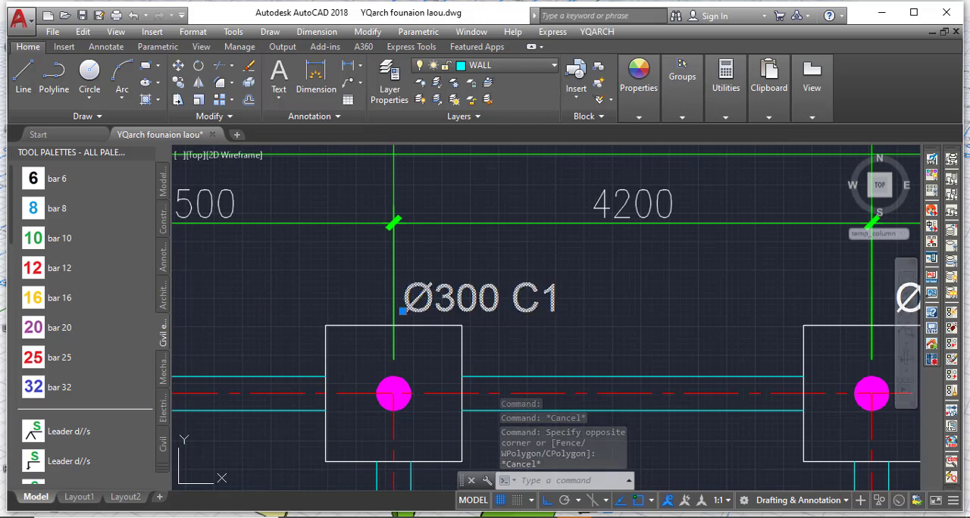
{"action": "double_click", "coordinate": [539, 309]}
{"action": "left_click", "coordinate": [540, 309]}
{"action": "left_click_drag", "start_coordinate": [539, 309], "coordinate": [565, 311]}
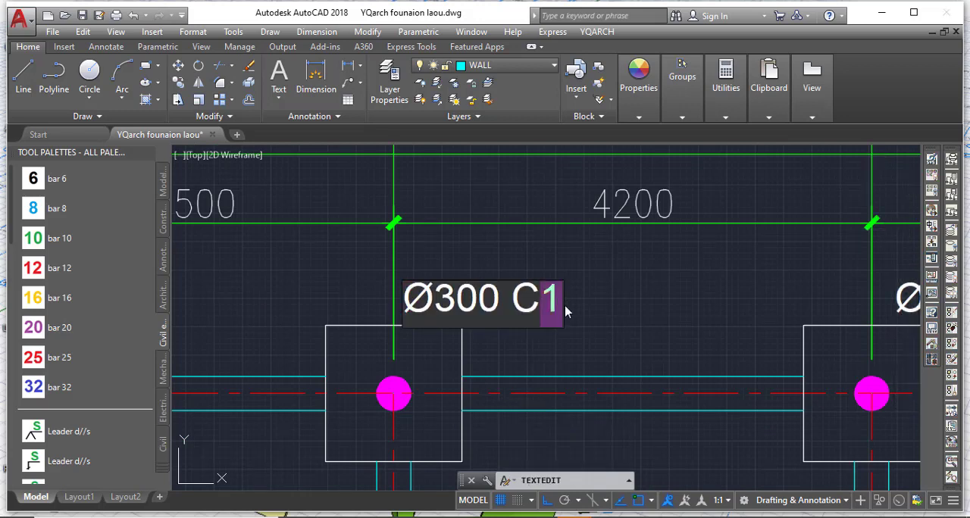
{"action": "type", "text": "2"}
{"action": "left_click", "coordinate": [611, 308]}
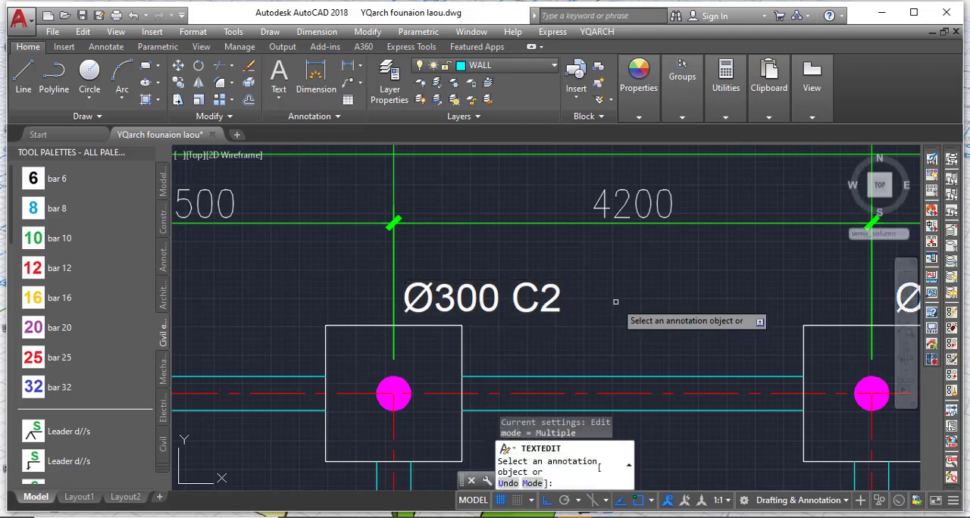
{"action": "key", "text": "Escape"}
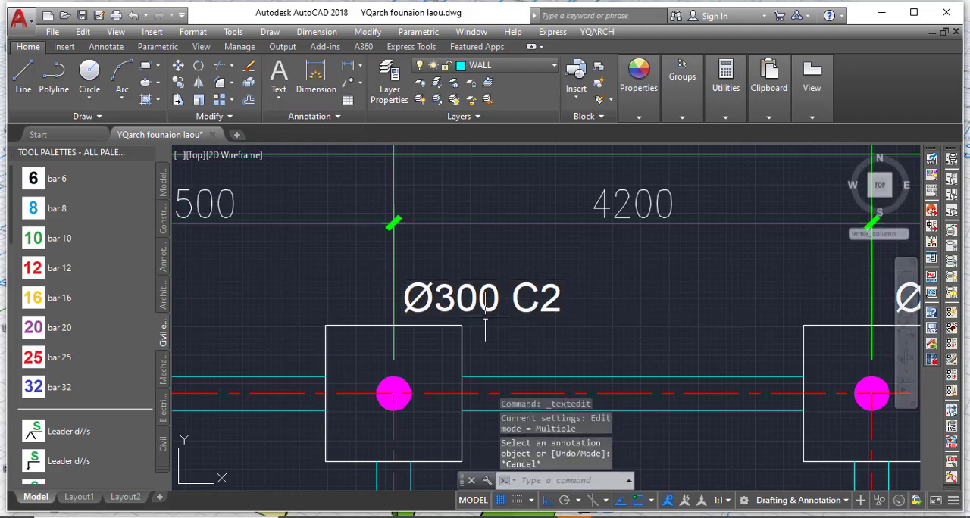
Change the label above the footing at D-3 to %%c300 C3 with the YQArch Modify any Text command, keeping its other text settings.
{"action": "scroll", "coordinate": [371, 289], "scroll_direction": "down", "scroll_amount": 4}
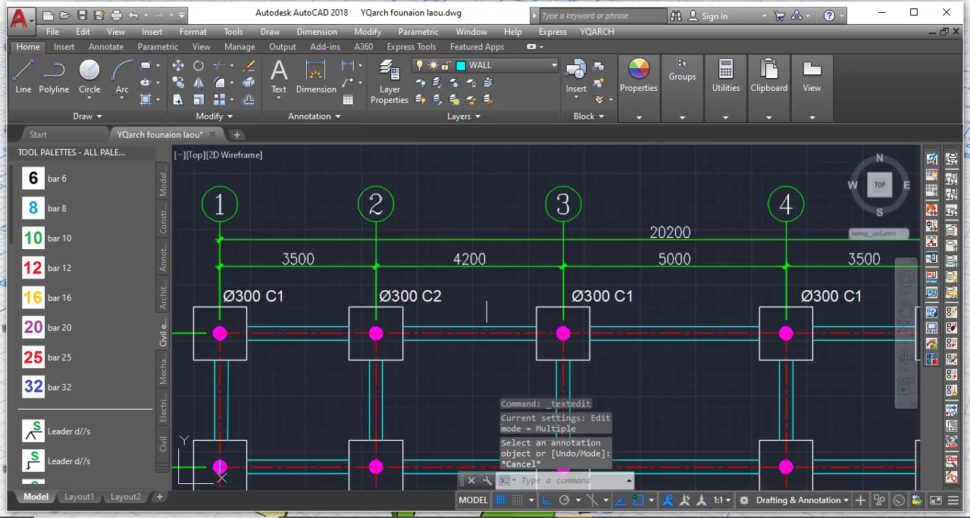
{"action": "scroll", "coordinate": [620, 297], "scroll_direction": "up", "scroll_amount": 2}
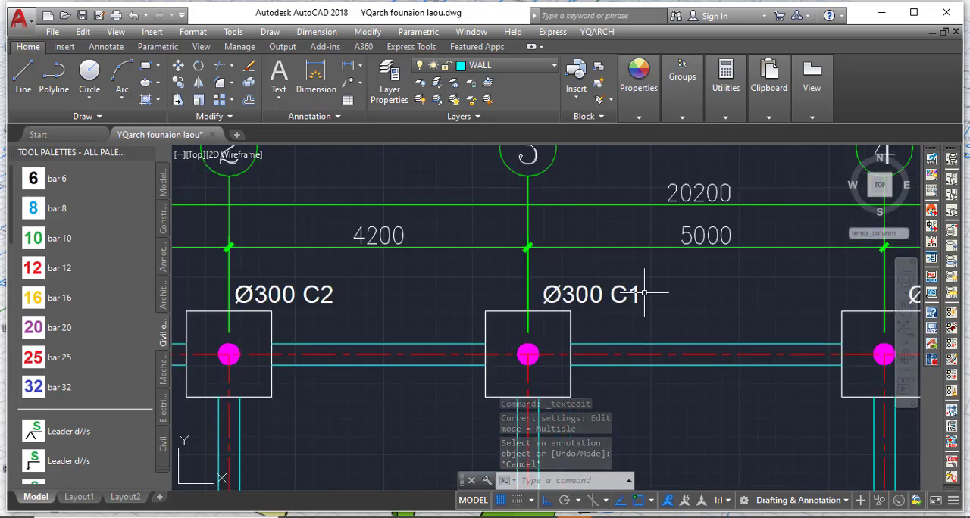
{"action": "scroll", "coordinate": [645, 299], "scroll_direction": "up", "scroll_amount": 2}
{"action": "left_click", "coordinate": [597, 31]}
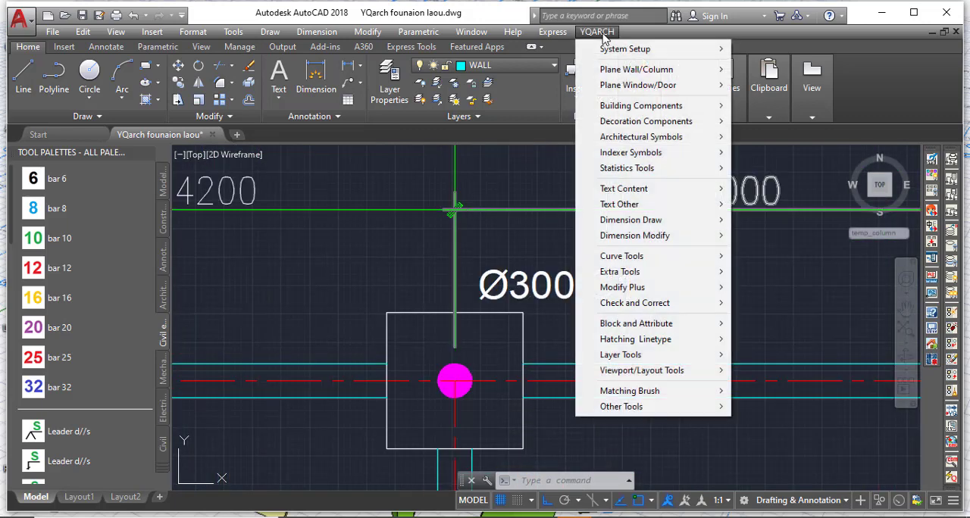
{"action": "mouse_move", "coordinate": [673, 193]}
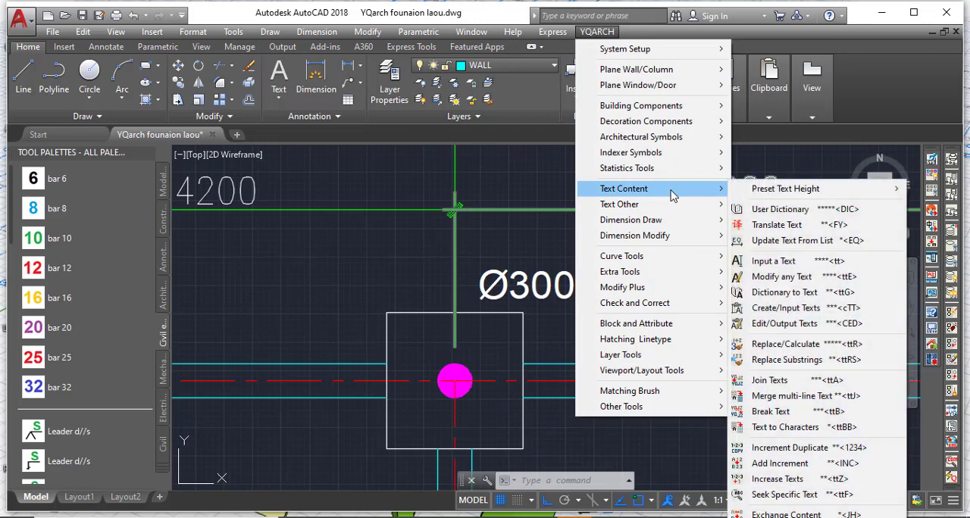
{"action": "left_click", "coordinate": [797, 278]}
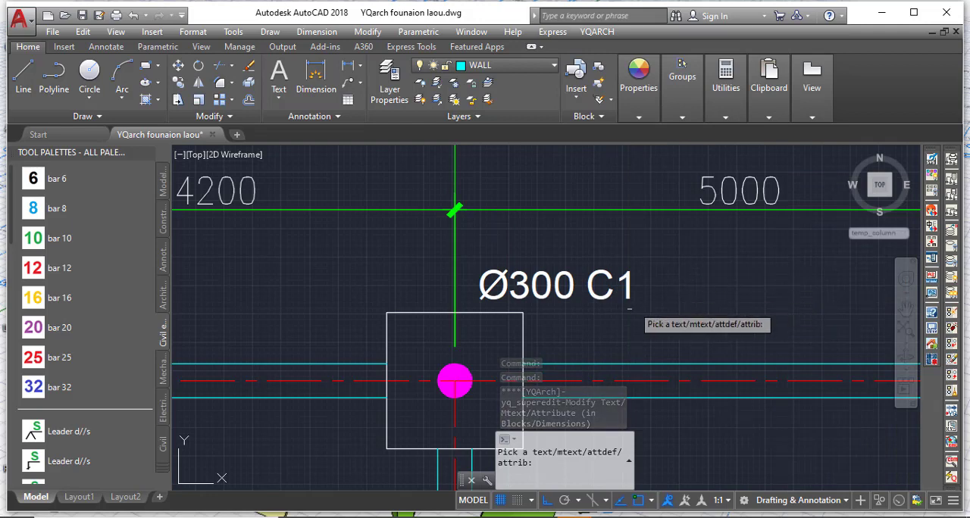
{"action": "left_click", "coordinate": [605, 295]}
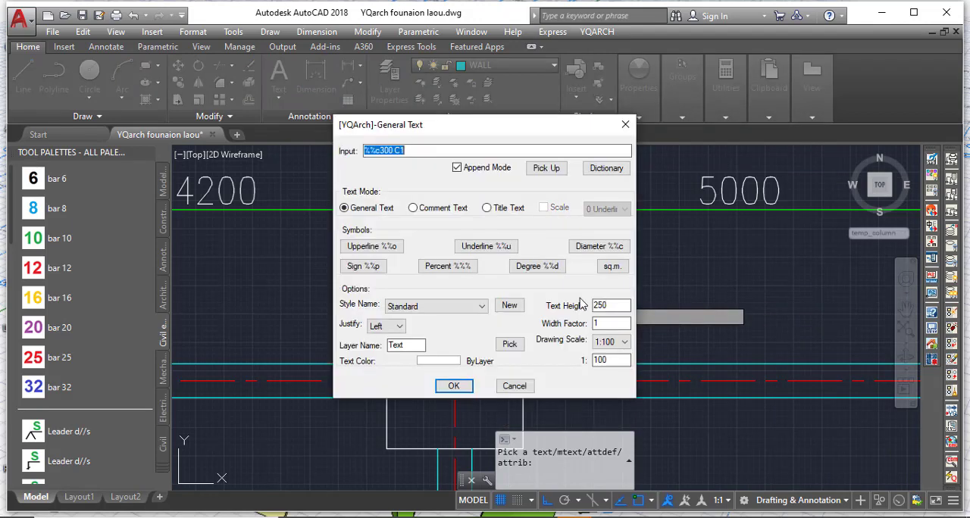
{"action": "left_click", "coordinate": [412, 152]}
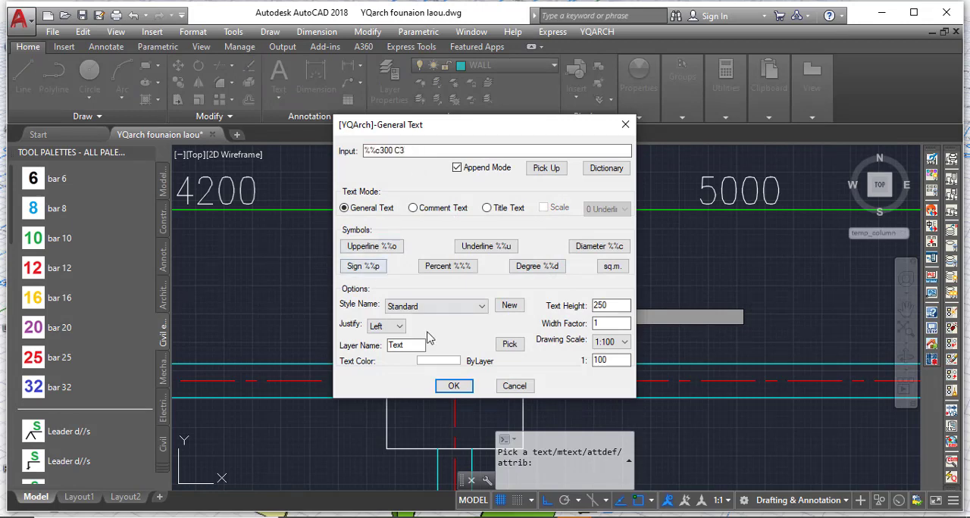
{"action": "left_click", "coordinate": [453, 386]}
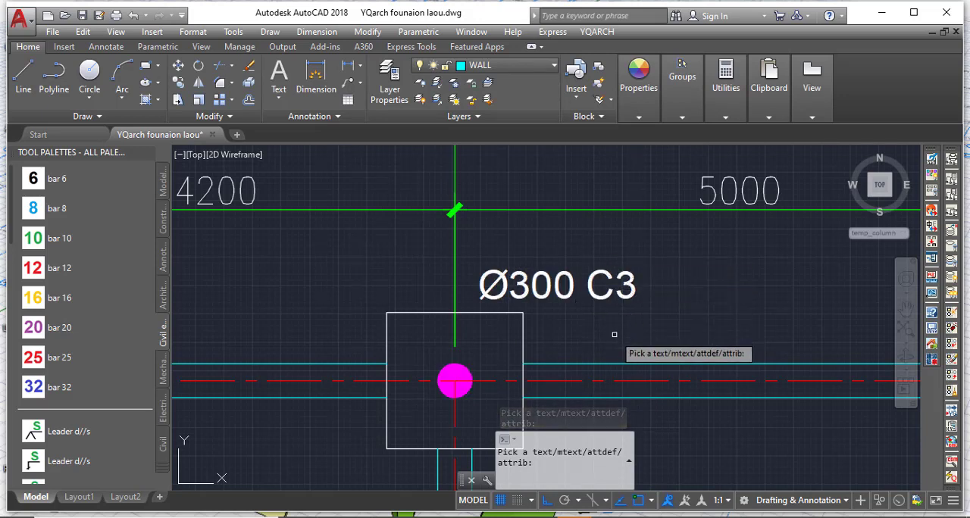
{"action": "key", "text": "Escape"}
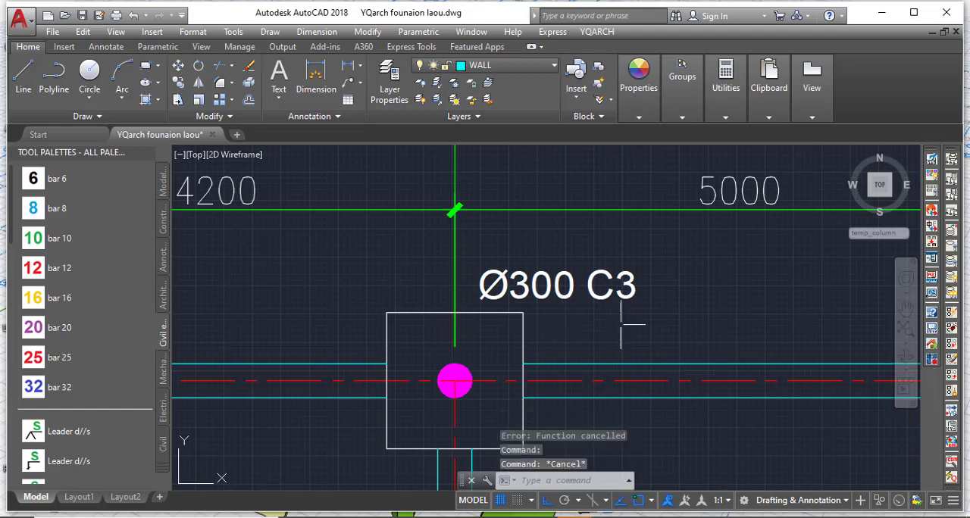
{"action": "scroll", "coordinate": [667, 300], "scroll_direction": "down", "scroll_amount": 4}
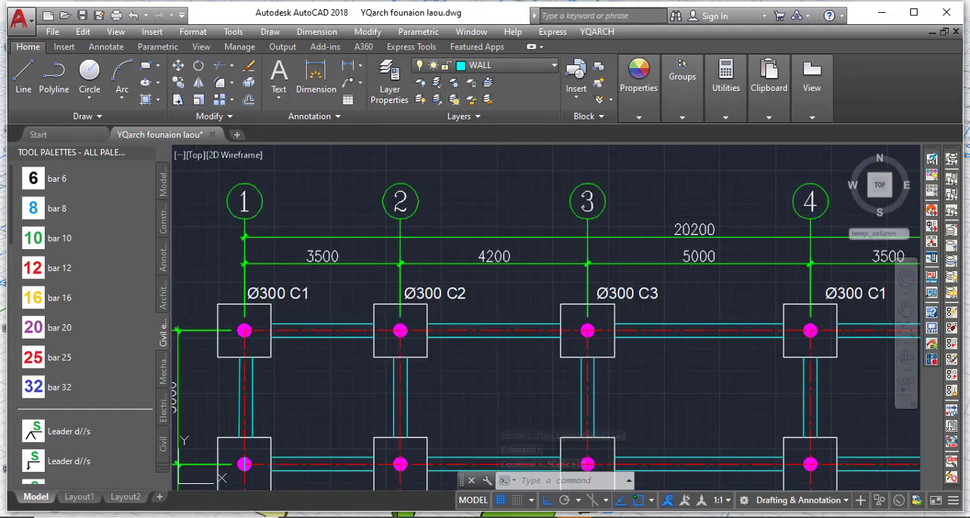
Copy the six column labels above the row D footings, axes 1 to 6, straight down above the row C and B footings.
{"action": "left_click", "coordinate": [302, 292]}
{"action": "left_click", "coordinate": [428, 288]}
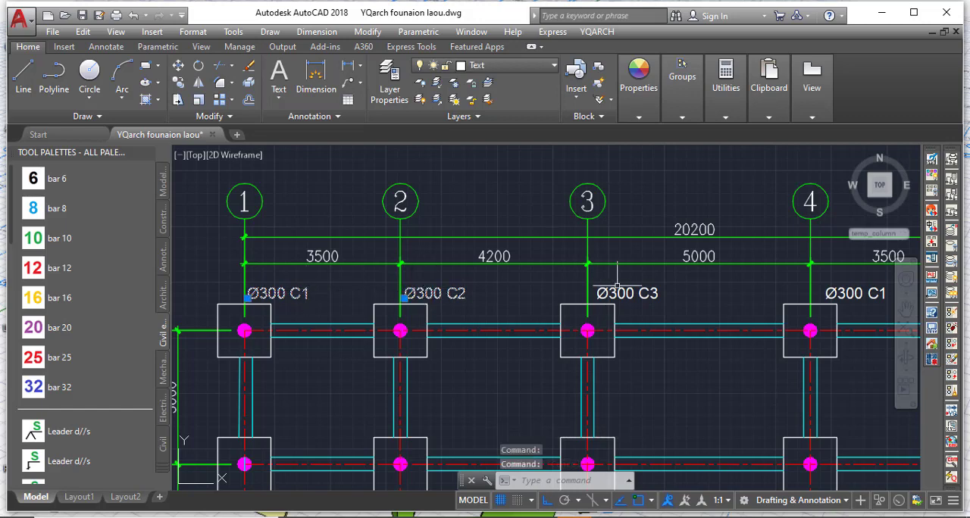
{"action": "left_click", "coordinate": [629, 294]}
{"action": "scroll", "coordinate": [373, 327], "scroll_direction": "down", "scroll_amount": 2}
{"action": "scroll", "coordinate": [373, 328], "scroll_direction": "down", "scroll_amount": 1}
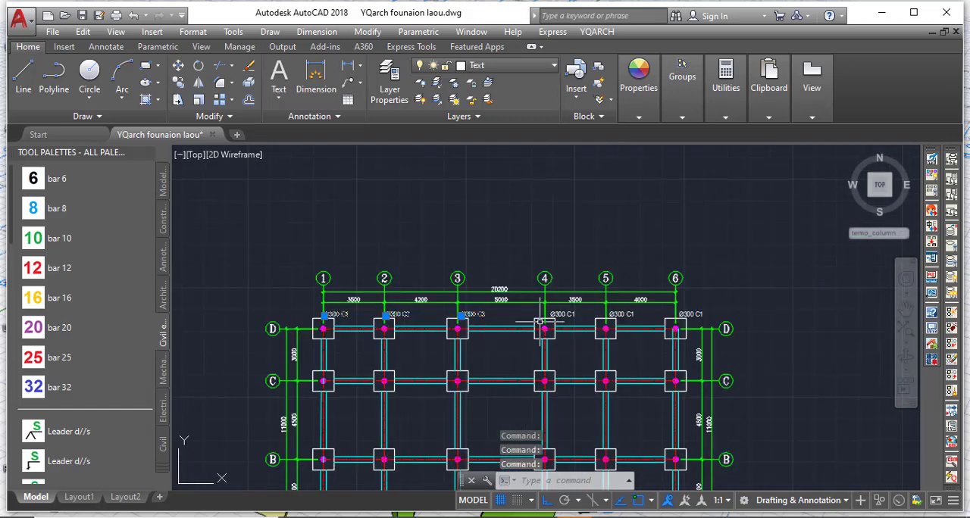
{"action": "scroll", "coordinate": [568, 314], "scroll_direction": "up", "scroll_amount": 3}
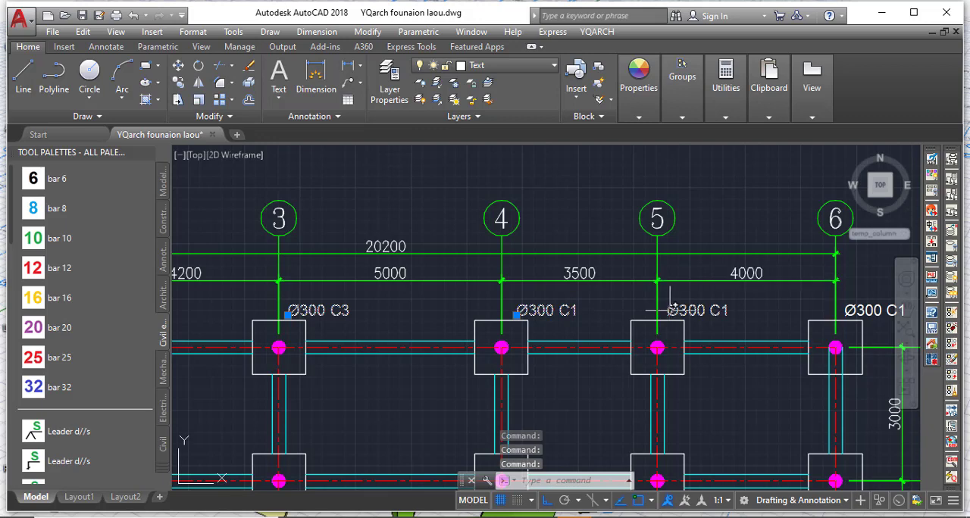
{"action": "scroll", "coordinate": [415, 356], "scroll_direction": "down", "scroll_amount": 2}
{"action": "scroll", "coordinate": [682, 328], "scroll_direction": "up", "scroll_amount": 4}
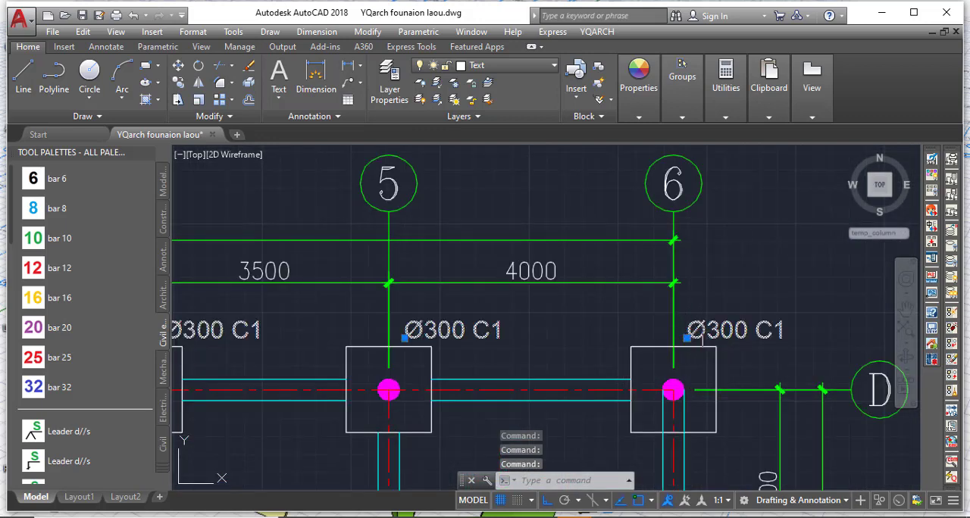
{"action": "scroll", "coordinate": [388, 341], "scroll_direction": "down", "scroll_amount": 4}
{"action": "scroll", "coordinate": [391, 312], "scroll_direction": "up", "scroll_amount": 3}
{"action": "scroll", "coordinate": [391, 312], "scroll_direction": "down", "scroll_amount": 3}
{"action": "scroll", "coordinate": [444, 315], "scroll_direction": "up", "scroll_amount": 2}
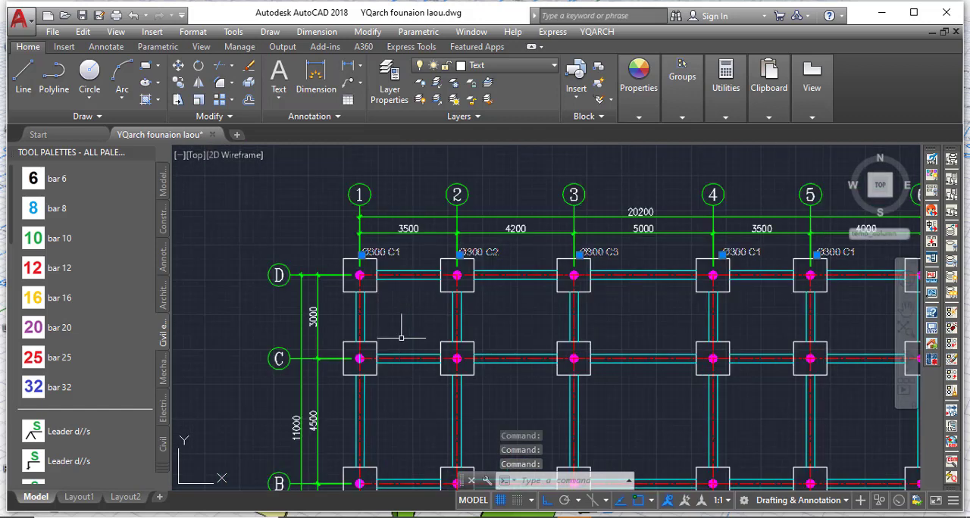
{"action": "left_click", "coordinate": [178, 82]}
{"action": "scroll", "coordinate": [346, 253], "scroll_direction": "up", "scroll_amount": 3}
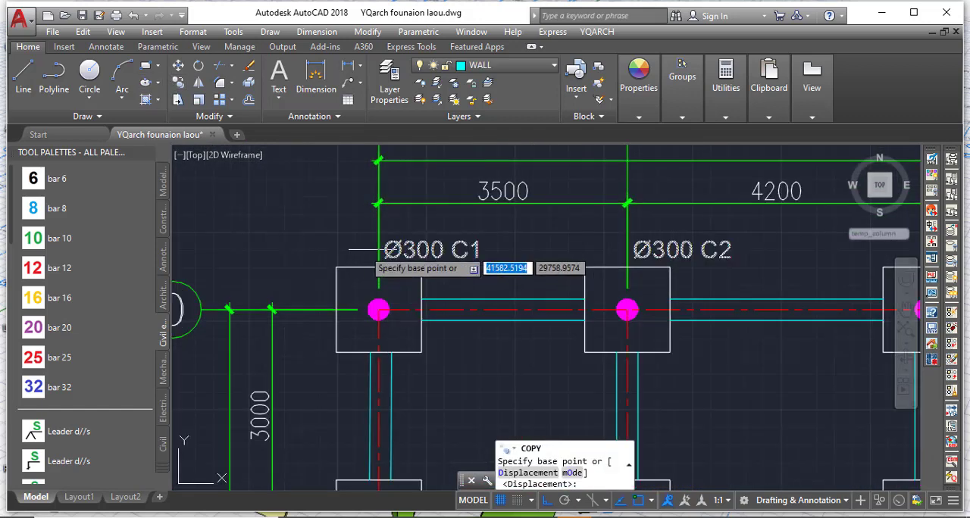
{"action": "key", "text": "F8"}
{"action": "left_click", "coordinate": [399, 241]}
{"action": "scroll", "coordinate": [402, 303], "scroll_direction": "down", "scroll_amount": 4}
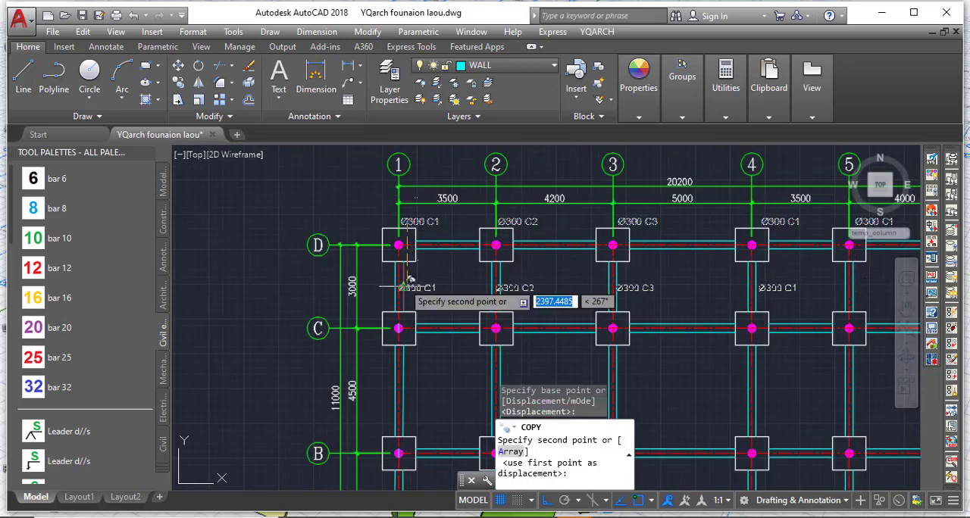
{"action": "scroll", "coordinate": [484, 341], "scroll_direction": "up", "scroll_amount": 3}
{"action": "scroll", "coordinate": [481, 326], "scroll_direction": "up", "scroll_amount": 5}
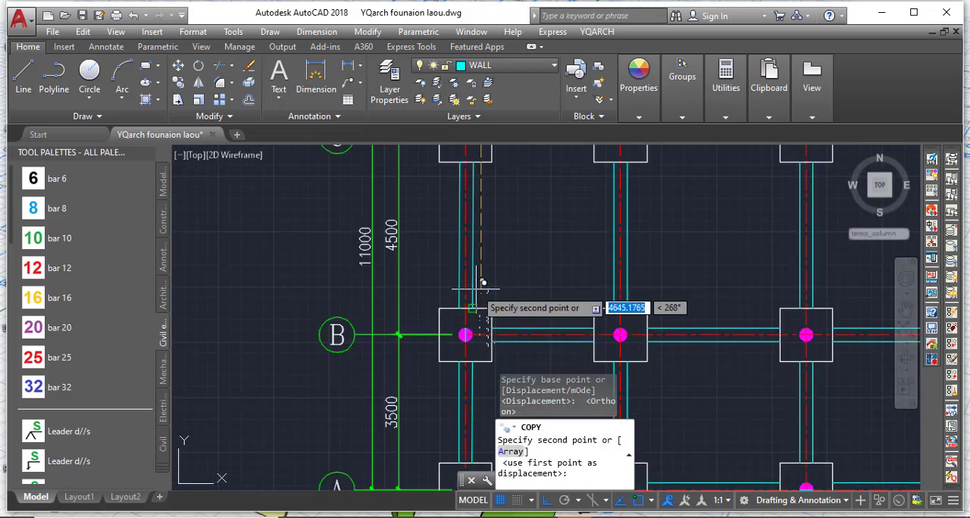
{"action": "left_click", "coordinate": [470, 325]}
{"action": "scroll", "coordinate": [458, 216], "scroll_direction": "down", "scroll_amount": 9}
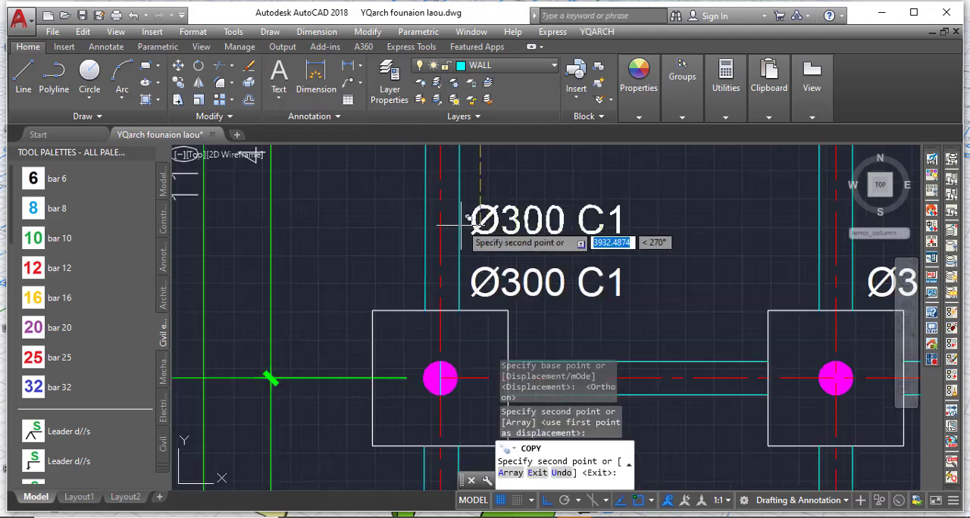
Place another copy of the six column labels above the row A footings and finish copying.
{"action": "scroll", "coordinate": [470, 276], "scroll_direction": "up", "scroll_amount": 8}
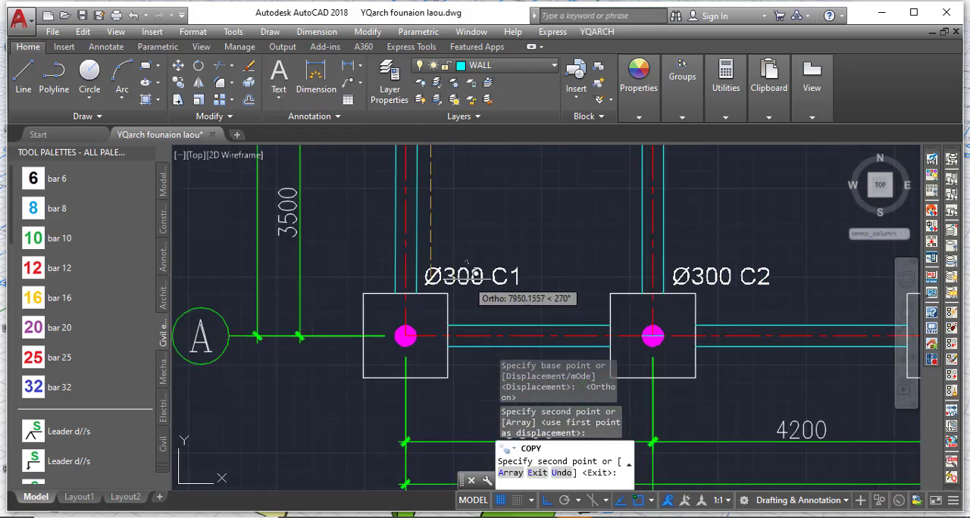
{"action": "left_click", "coordinate": [466, 274]}
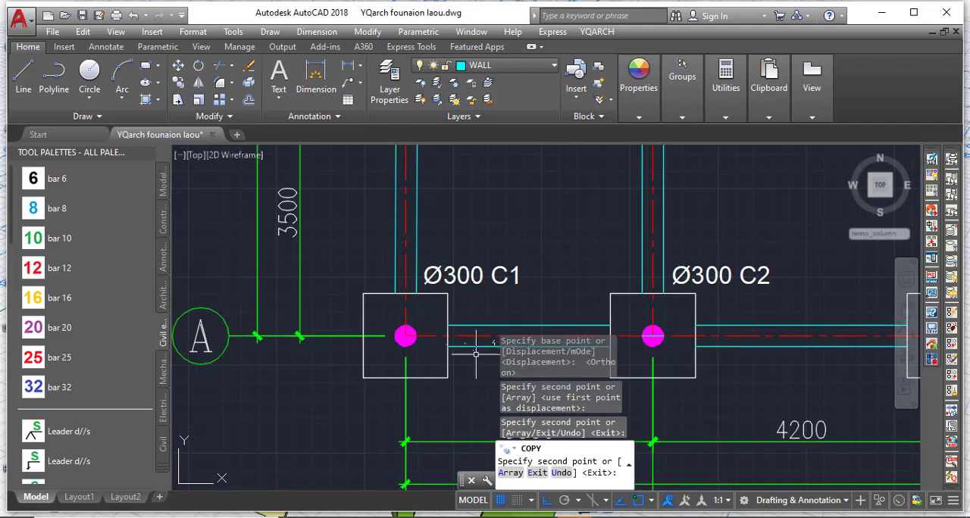
{"action": "key", "text": "Escape"}
Check the placement of the copied column labels above the footings in rows D, C and B.
{"action": "scroll", "coordinate": [337, 410], "scroll_direction": "down", "scroll_amount": 2}
{"action": "scroll", "coordinate": [321, 411], "scroll_direction": "down", "scroll_amount": 6}
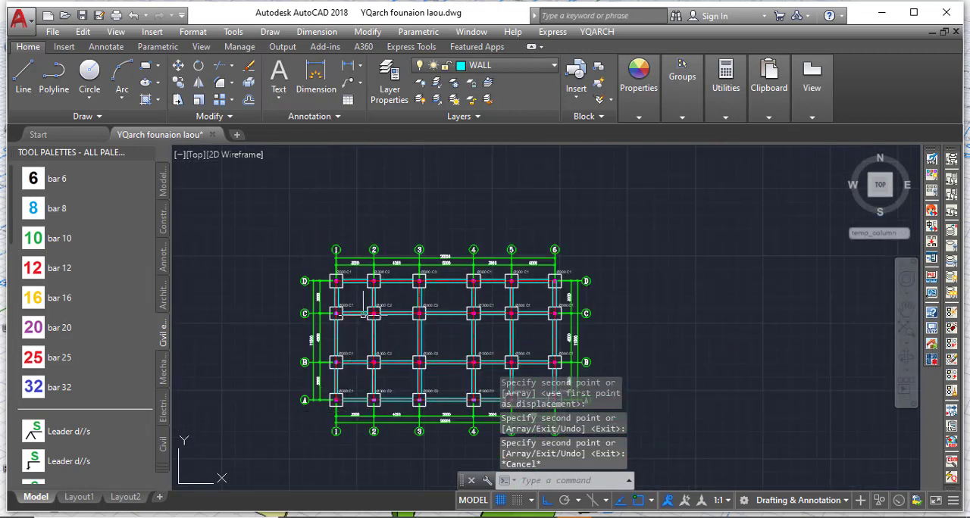
{"action": "scroll", "coordinate": [363, 311], "scroll_direction": "up", "scroll_amount": 6}
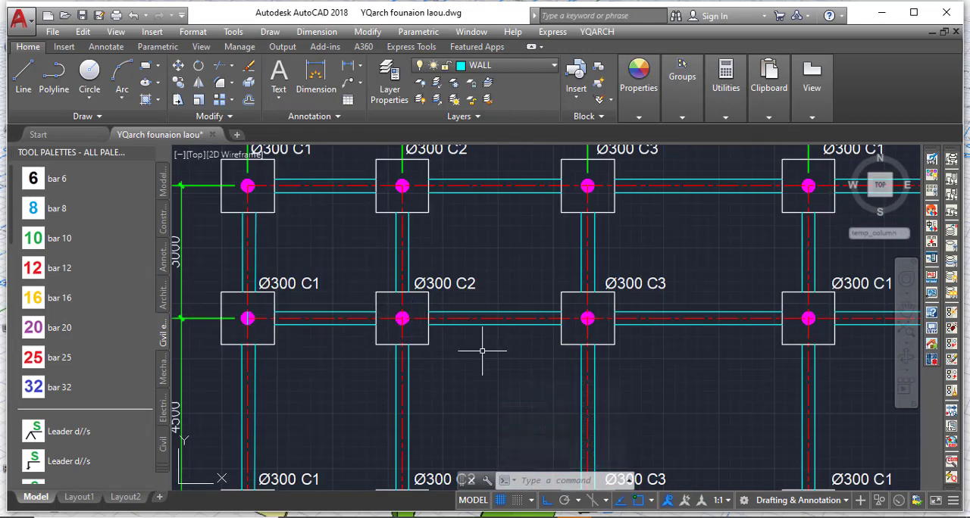
{"action": "scroll", "coordinate": [487, 347], "scroll_direction": "down", "scroll_amount": 5}
{"action": "scroll", "coordinate": [487, 346], "scroll_direction": "up", "scroll_amount": 5}
{"action": "scroll", "coordinate": [493, 346], "scroll_direction": "down", "scroll_amount": 4}
{"action": "scroll", "coordinate": [453, 403], "scroll_direction": "up", "scroll_amount": 4}
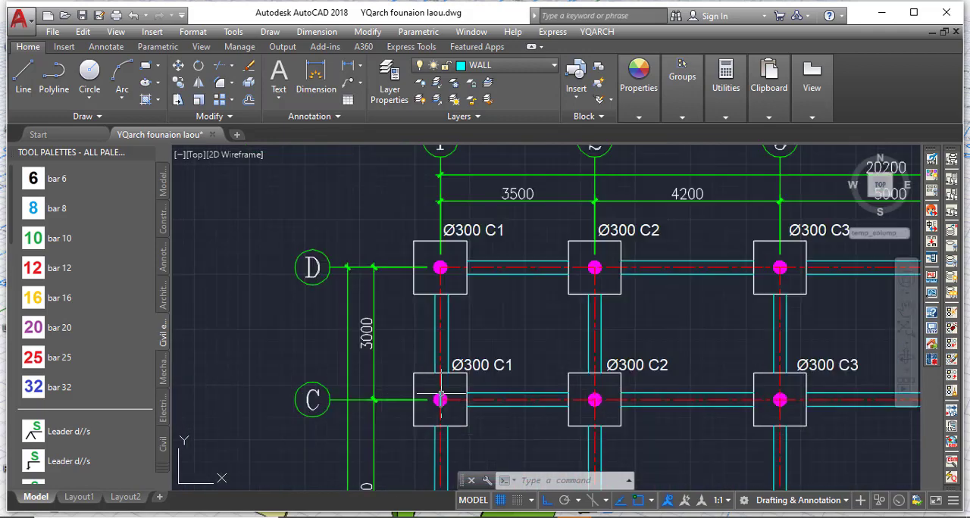
{"action": "scroll", "coordinate": [515, 360], "scroll_direction": "down", "scroll_amount": 4}
{"action": "scroll", "coordinate": [686, 151], "scroll_direction": "up", "scroll_amount": 3}
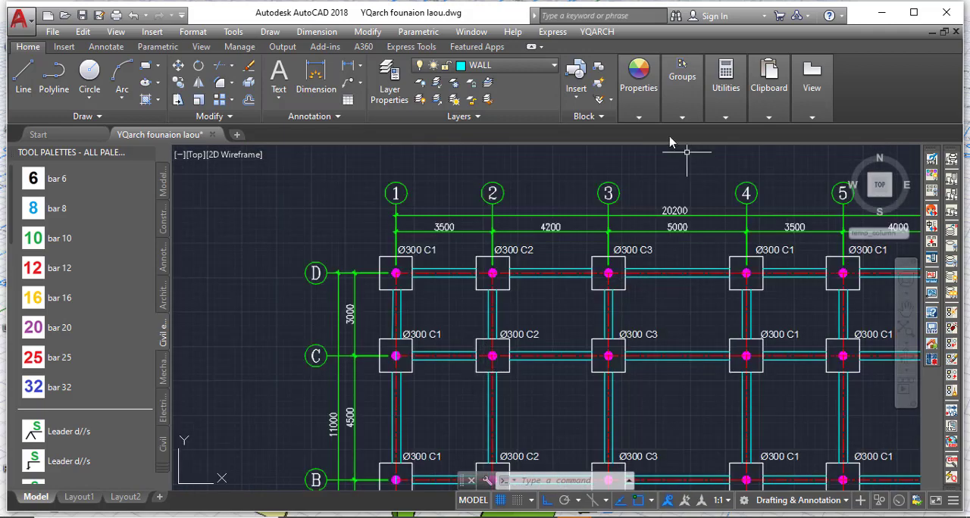
Add the text F1 beside the upper-left corner of the D-1 footing with YQArch Input a Text, taking its layer from the Ø300 C1 label.
{"action": "left_click", "coordinate": [597, 32]}
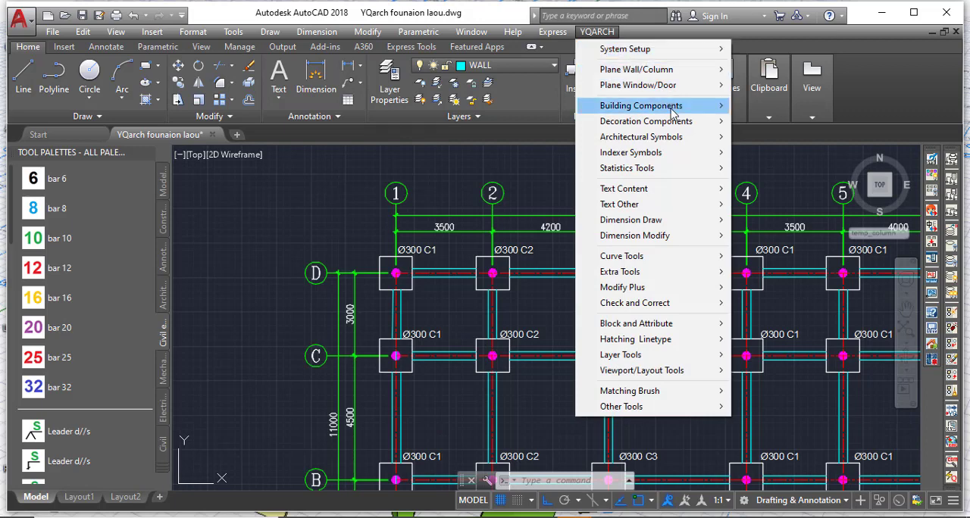
{"action": "mouse_move", "coordinate": [691, 190]}
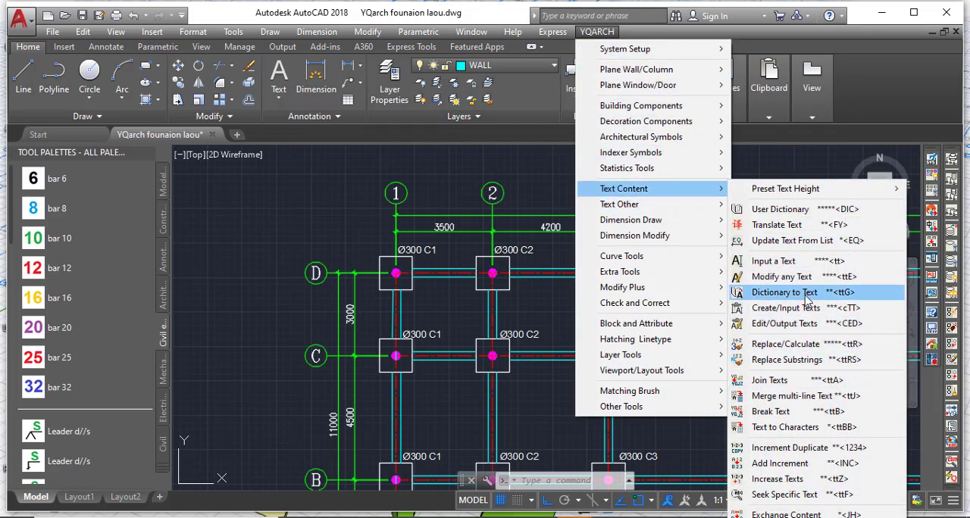
{"action": "left_click", "coordinate": [806, 261]}
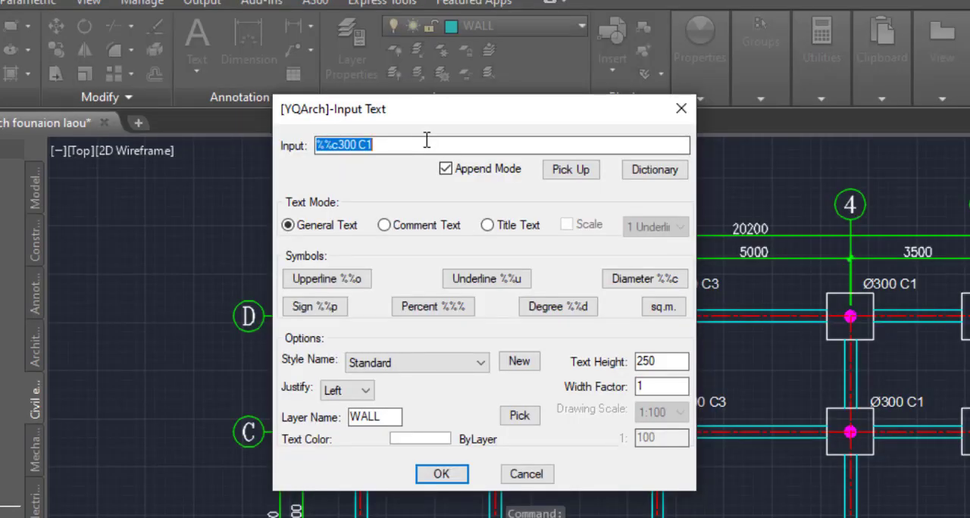
{"action": "type", "text": "F1"}
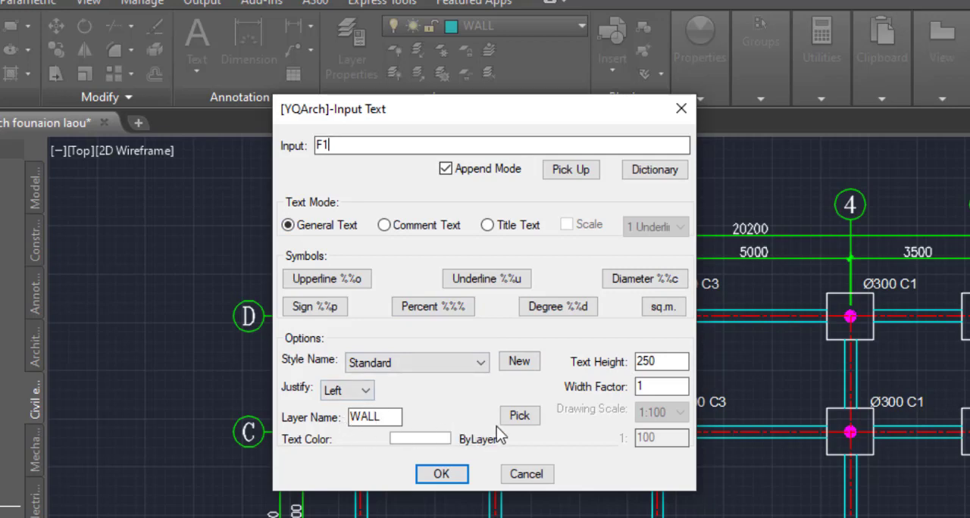
{"action": "left_click", "coordinate": [518, 417]}
{"action": "scroll", "coordinate": [421, 251], "scroll_direction": "up", "scroll_amount": 3}
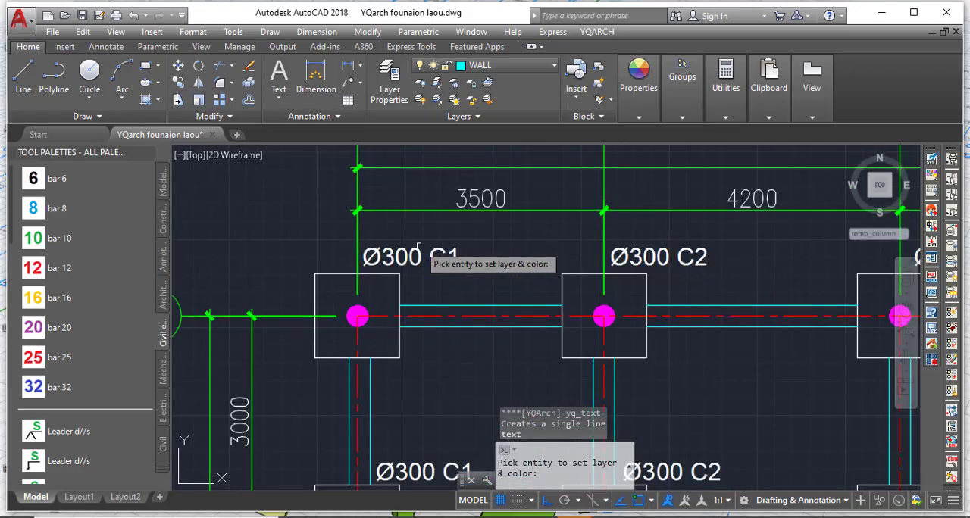
{"action": "left_click", "coordinate": [421, 251]}
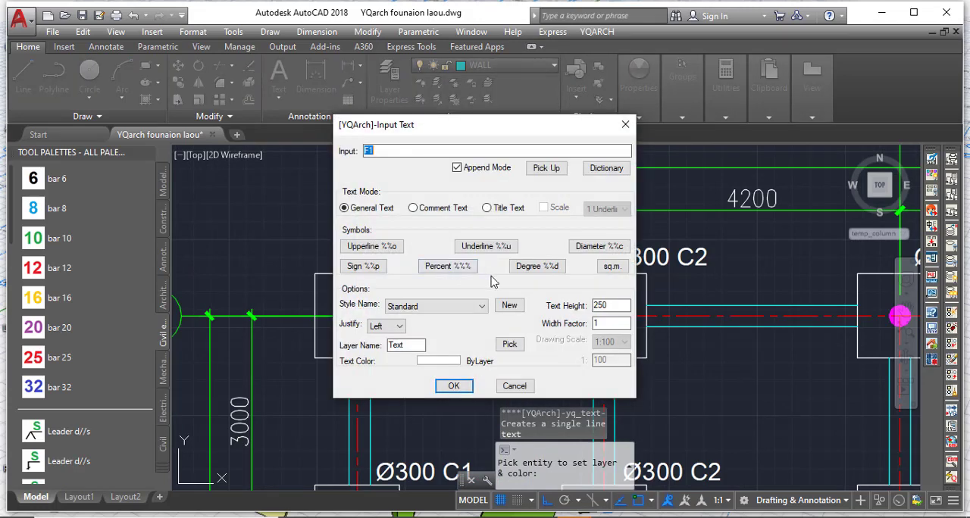
{"action": "left_click", "coordinate": [453, 386]}
{"action": "scroll", "coordinate": [286, 268], "scroll_direction": "up", "scroll_amount": 5}
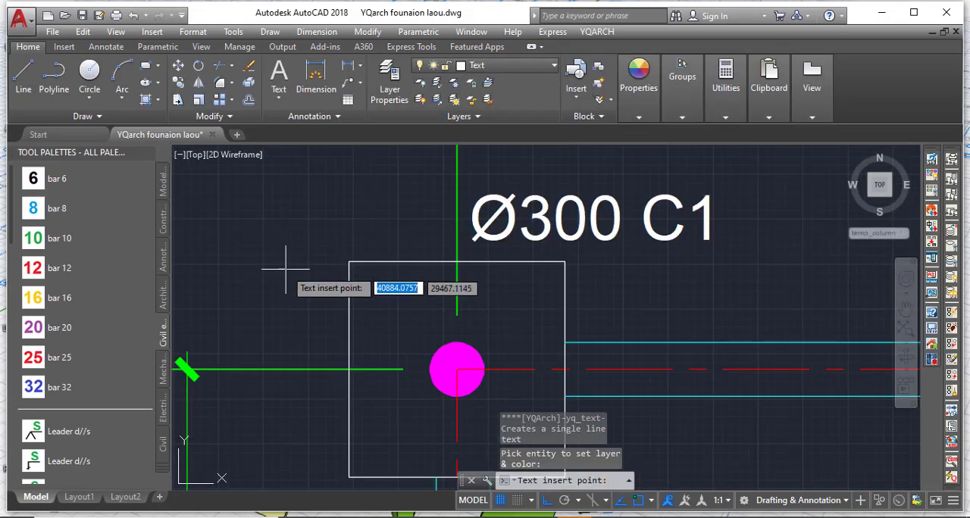
{"action": "left_click", "coordinate": [228, 288]}
{"action": "scroll", "coordinate": [300, 342], "scroll_direction": "down", "scroll_amount": 4}
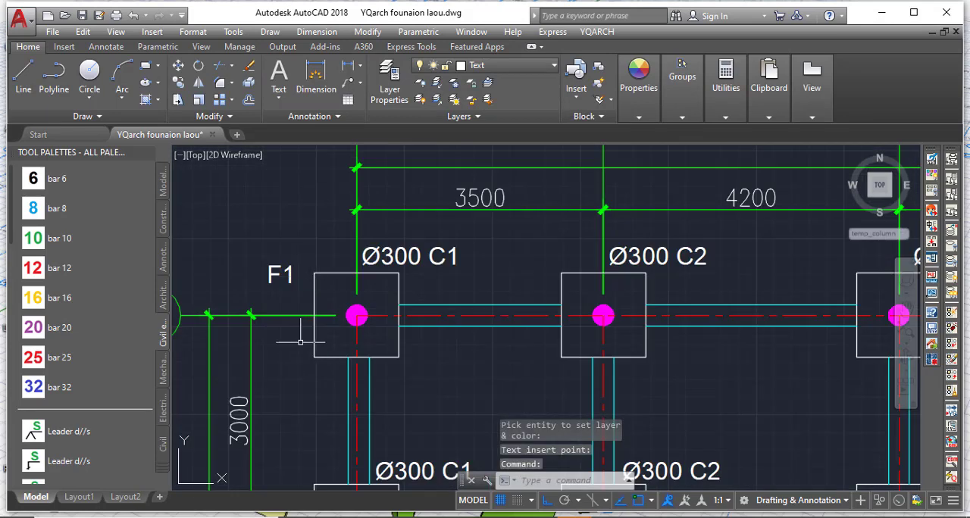
Copy the F1 label horizontally to the same position beside the footing at D-2.
{"action": "scroll", "coordinate": [271, 265], "scroll_direction": "up", "scroll_amount": 4}
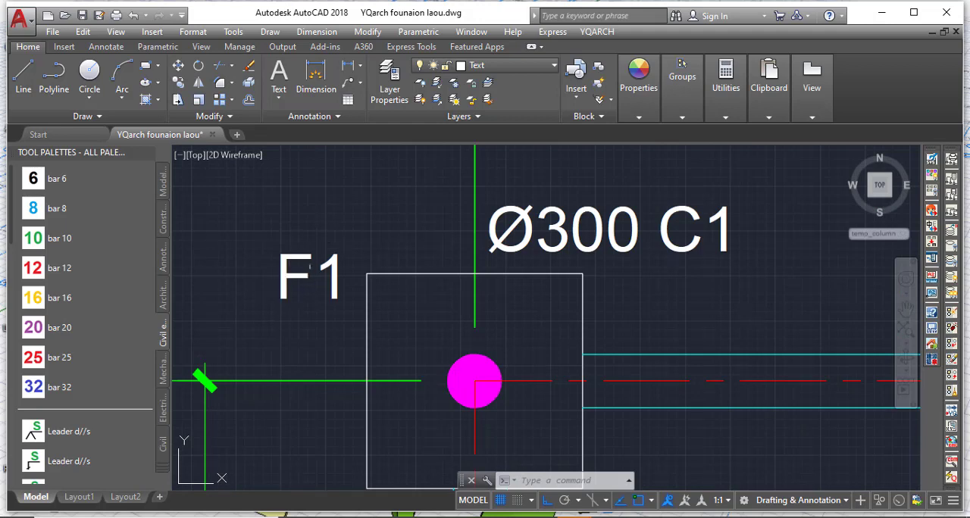
{"action": "left_click", "coordinate": [303, 278]}
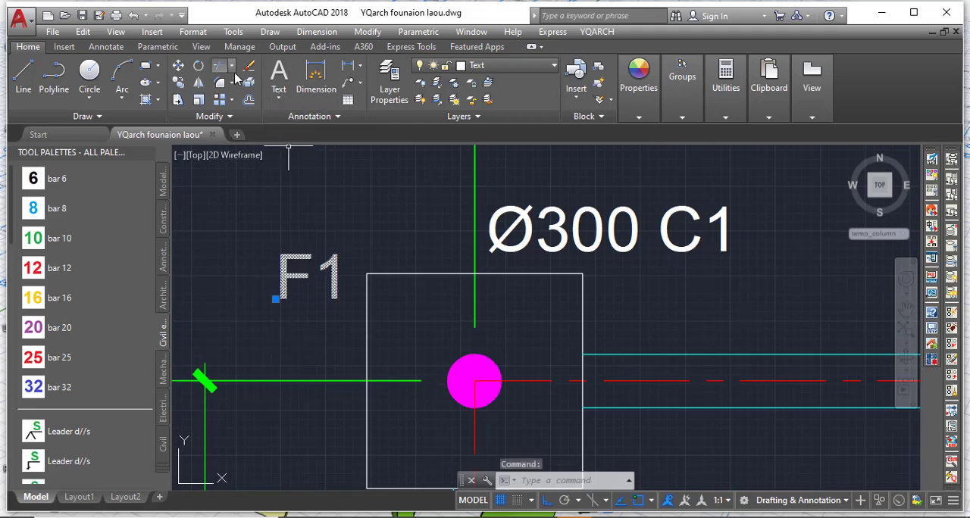
{"action": "left_click", "coordinate": [178, 83]}
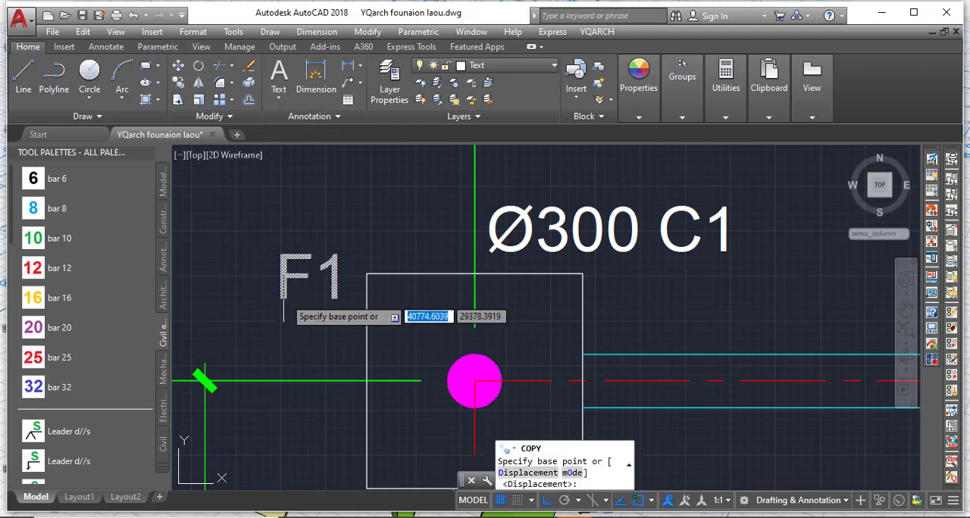
{"action": "left_click", "coordinate": [303, 318]}
{"action": "scroll", "coordinate": [310, 307], "scroll_direction": "down", "scroll_amount": 3}
{"action": "scroll", "coordinate": [528, 318], "scroll_direction": "up", "scroll_amount": 3}
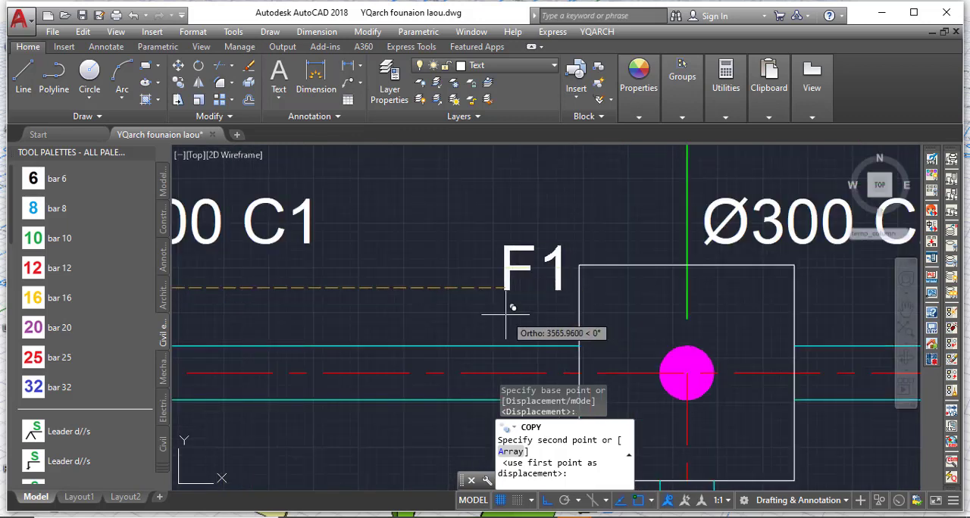
{"action": "left_click", "coordinate": [505, 315]}
{"action": "scroll", "coordinate": [315, 301], "scroll_direction": "down", "scroll_amount": 5}
{"action": "scroll", "coordinate": [577, 320], "scroll_direction": "up", "scroll_amount": 6}
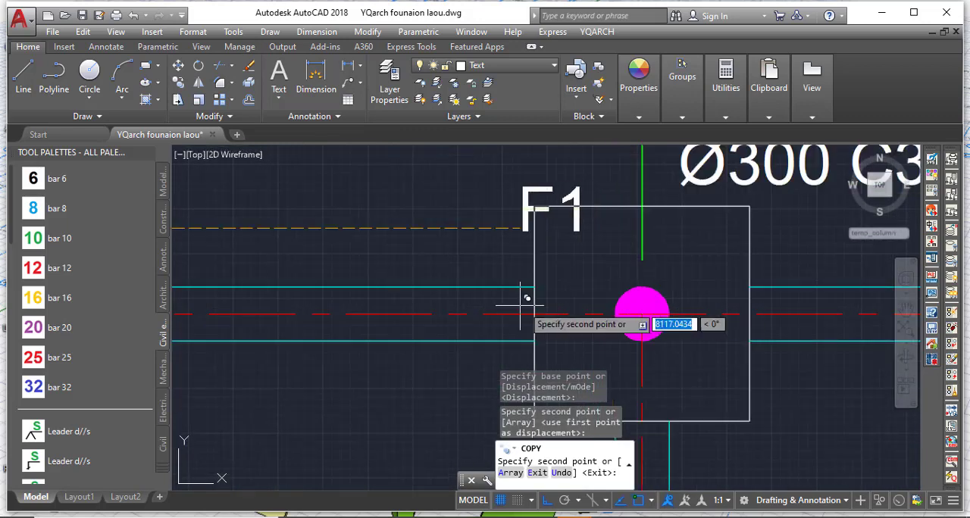
{"action": "left_click", "coordinate": [523, 303]}
{"action": "key", "text": "ctrl+z"}
Place further copies of the F1 label beside the row D footings at axes 3, 4, 5 and 6, and finish copying.
{"action": "scroll", "coordinate": [526, 301], "scroll_direction": "up", "scroll_amount": 4}
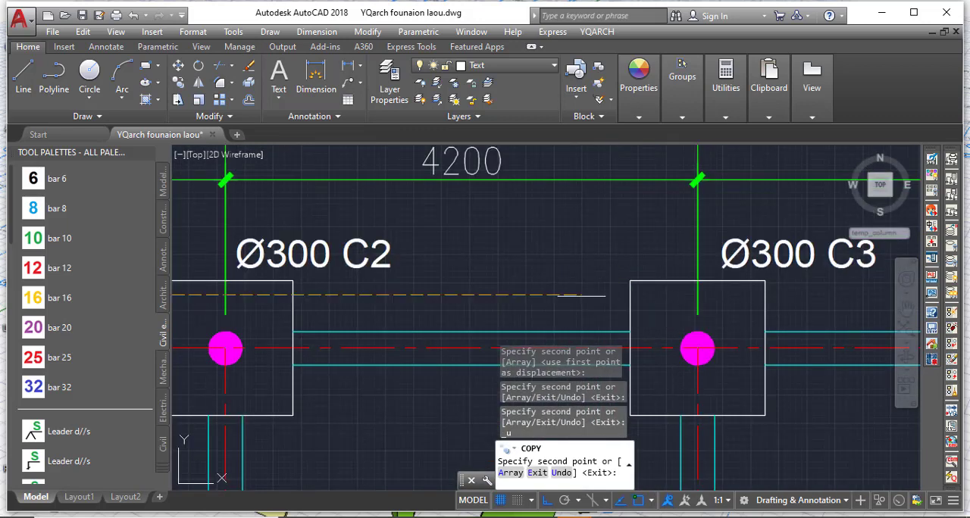
{"action": "left_click", "coordinate": [588, 287]}
{"action": "scroll", "coordinate": [343, 349], "scroll_direction": "down", "scroll_amount": 4}
{"action": "scroll", "coordinate": [687, 321], "scroll_direction": "up", "scroll_amount": 5}
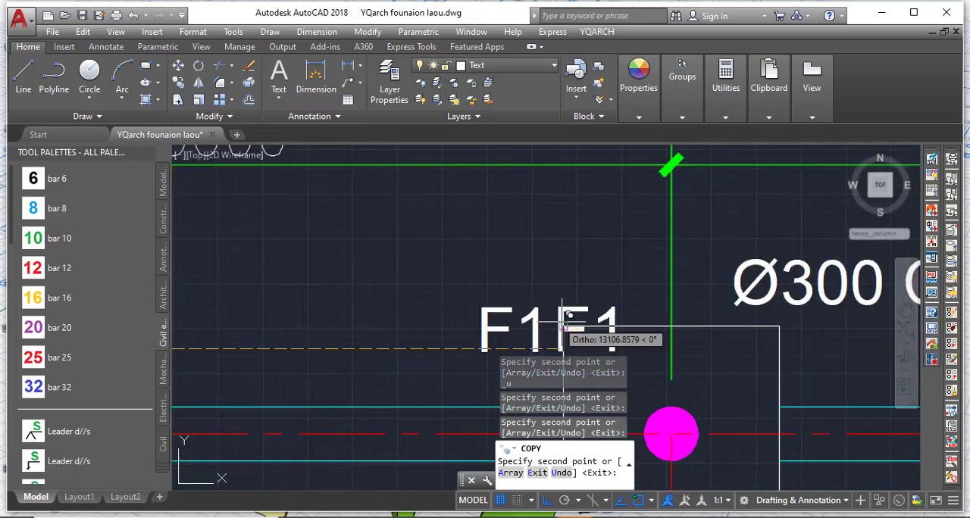
{"action": "scroll", "coordinate": [576, 315], "scroll_direction": "down", "scroll_amount": 6}
{"action": "scroll", "coordinate": [576, 313], "scroll_direction": "up", "scroll_amount": 4}
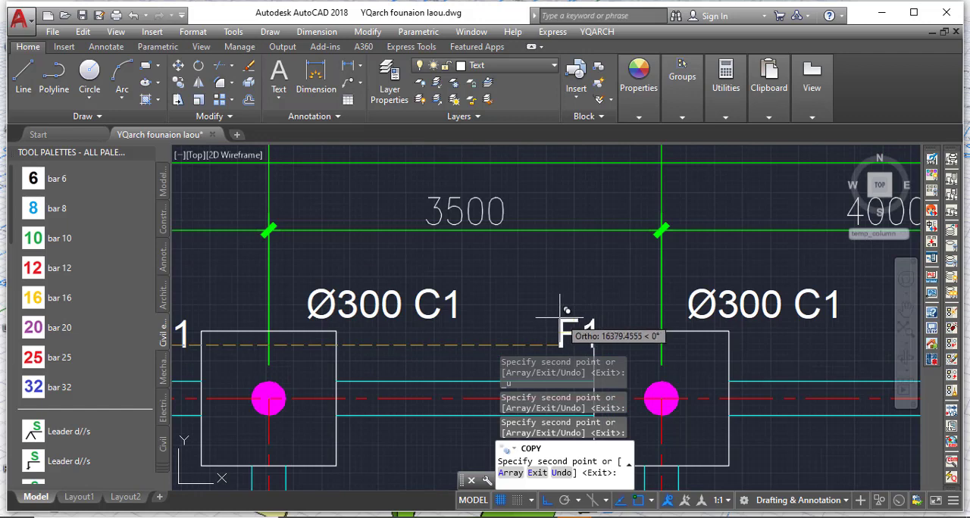
{"action": "scroll", "coordinate": [561, 310], "scroll_direction": "down", "scroll_amount": 4}
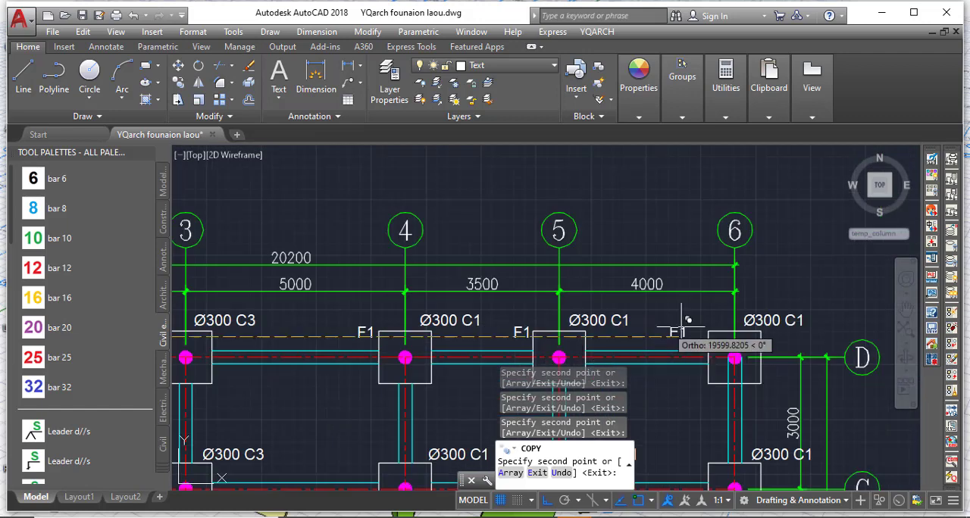
{"action": "scroll", "coordinate": [678, 311], "scroll_direction": "up", "scroll_amount": 4}
{"action": "left_click", "coordinate": [681, 312]}
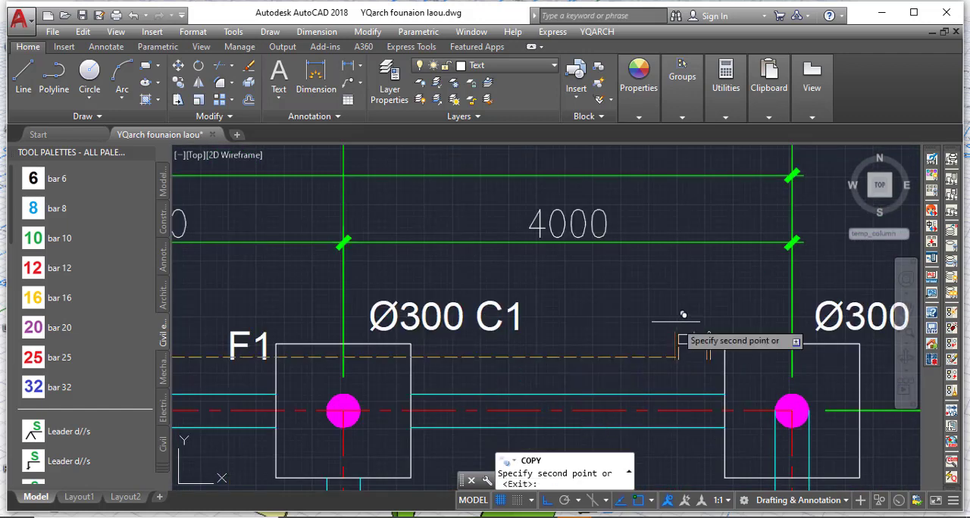
{"action": "key", "text": "Escape"}
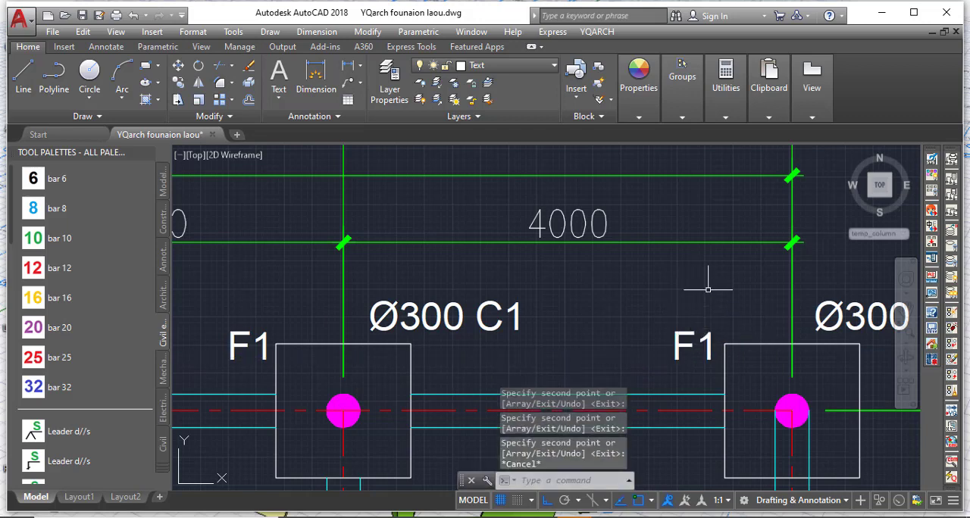
Select the six F1 labels beside the row D footings, from axis 6 back to axis 1.
{"action": "left_click", "coordinate": [689, 368]}
{"action": "left_click", "coordinate": [673, 353]}
{"action": "scroll", "coordinate": [706, 325], "scroll_direction": "down", "scroll_amount": 4}
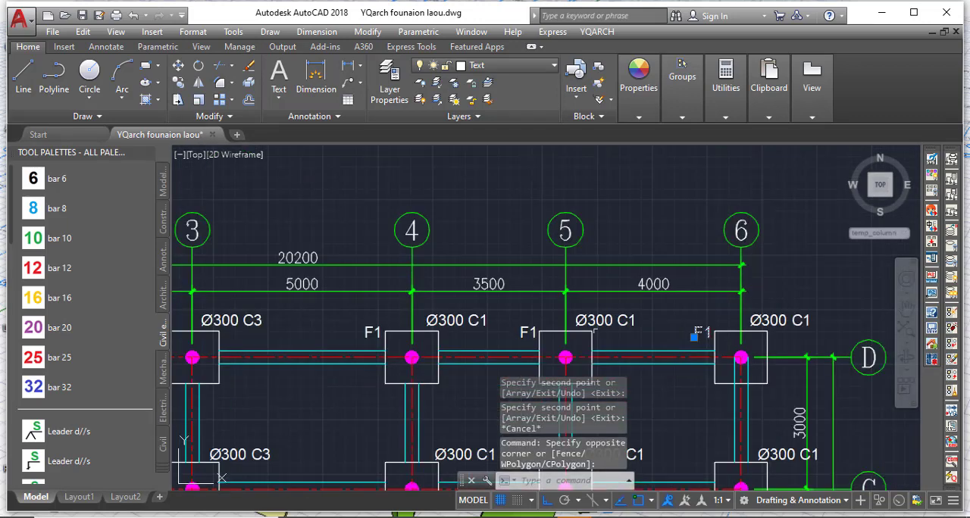
{"action": "scroll", "coordinate": [526, 339], "scroll_direction": "up", "scroll_amount": 4}
{"action": "left_click", "coordinate": [524, 317]}
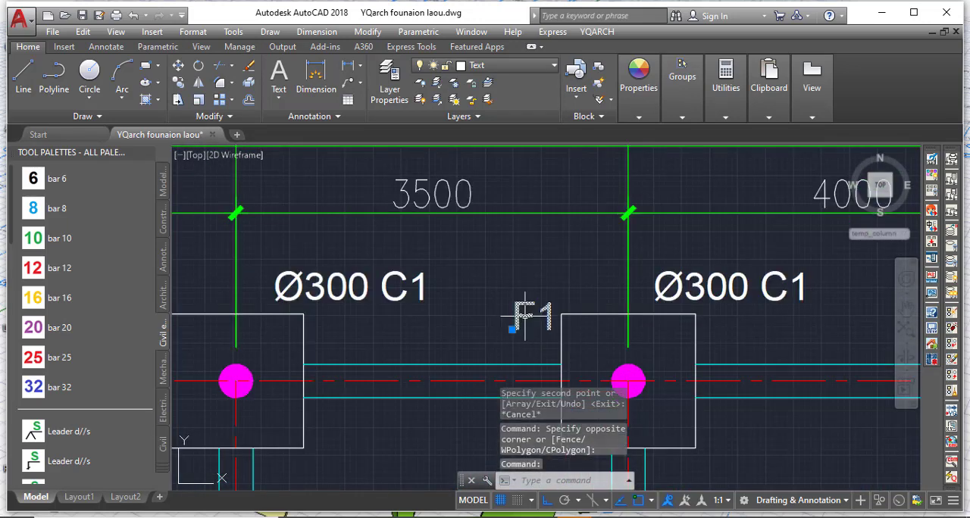
{"action": "scroll", "coordinate": [655, 314], "scroll_direction": "down", "scroll_amount": 4}
{"action": "scroll", "coordinate": [448, 320], "scroll_direction": "up", "scroll_amount": 4}
{"action": "left_click", "coordinate": [448, 320]}
{"action": "scroll", "coordinate": [504, 324], "scroll_direction": "down", "scroll_amount": 4}
{"action": "scroll", "coordinate": [265, 325], "scroll_direction": "up", "scroll_amount": 2}
{"action": "scroll", "coordinate": [637, 318], "scroll_direction": "up", "scroll_amount": 2}
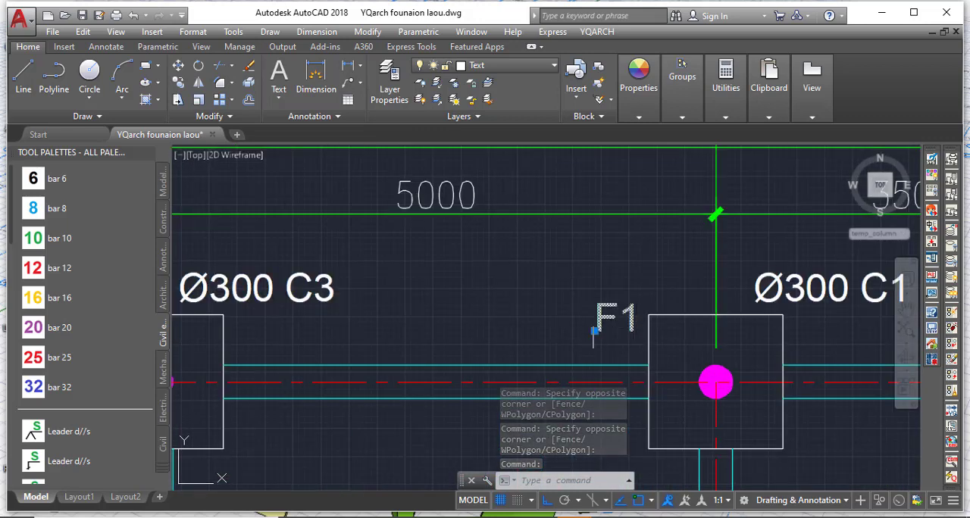
{"action": "scroll", "coordinate": [653, 332], "scroll_direction": "down", "scroll_amount": 4}
{"action": "scroll", "coordinate": [382, 326], "scroll_direction": "up", "scroll_amount": 4}
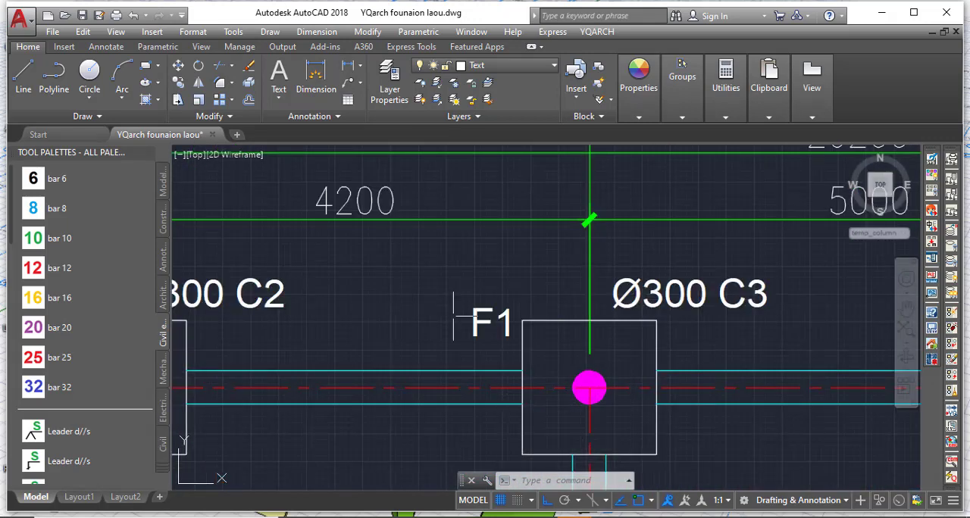
{"action": "left_click", "coordinate": [480, 322]}
{"action": "scroll", "coordinate": [565, 343], "scroll_direction": "down", "scroll_amount": 4}
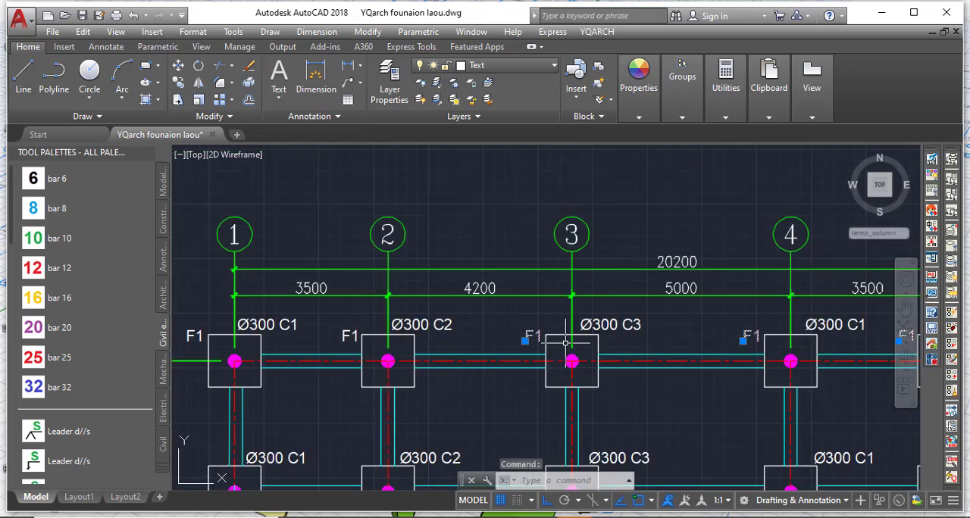
{"action": "scroll", "coordinate": [323, 344], "scroll_direction": "up", "scroll_amount": 4}
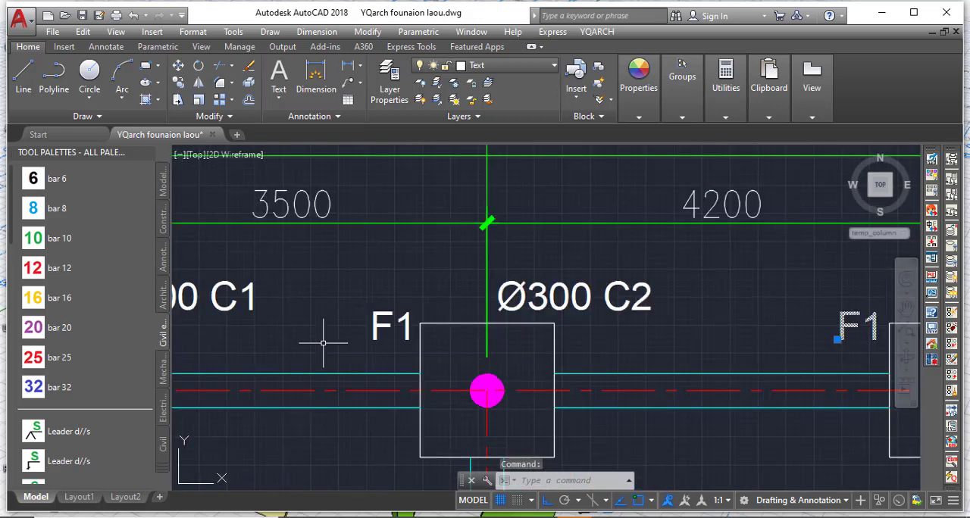
{"action": "left_click", "coordinate": [379, 327]}
{"action": "scroll", "coordinate": [620, 341], "scroll_direction": "down", "scroll_amount": 3}
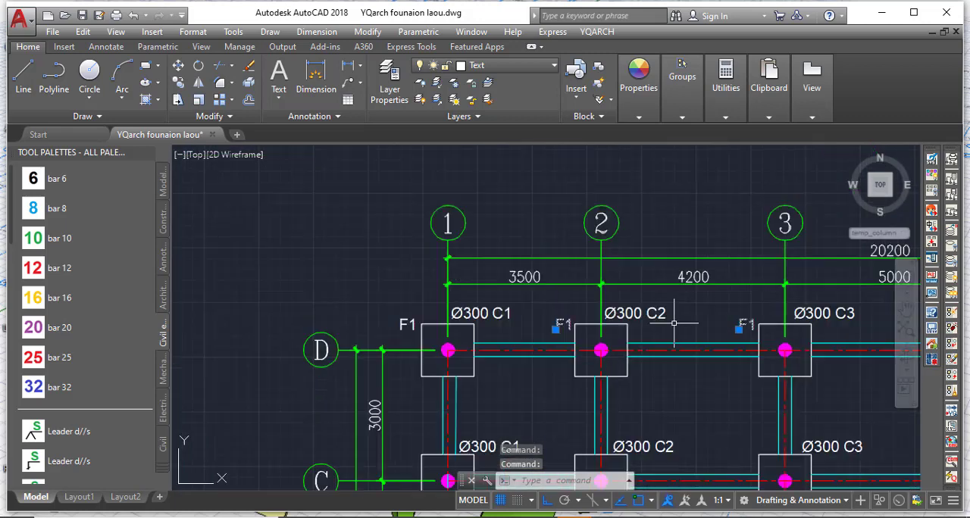
{"action": "scroll", "coordinate": [409, 324], "scroll_direction": "up", "scroll_amount": 3}
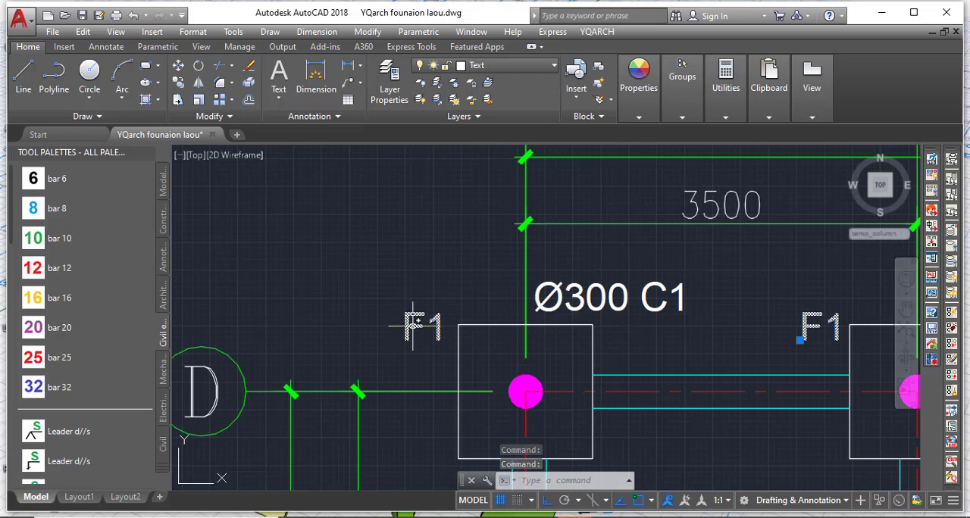
{"action": "left_click", "coordinate": [414, 324]}
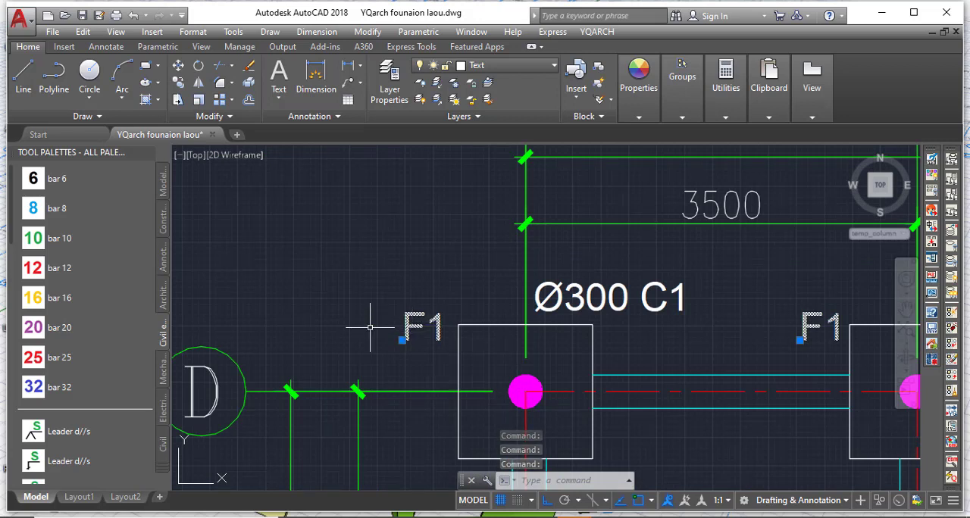
Copy the selected F1 labels straight down to the row C footings, using the lower-left corner of the D-1 label as base point.
{"action": "scroll", "coordinate": [370, 327], "scroll_direction": "down", "scroll_amount": 3}
{"action": "scroll", "coordinate": [364, 316], "scroll_direction": "up", "scroll_amount": 3}
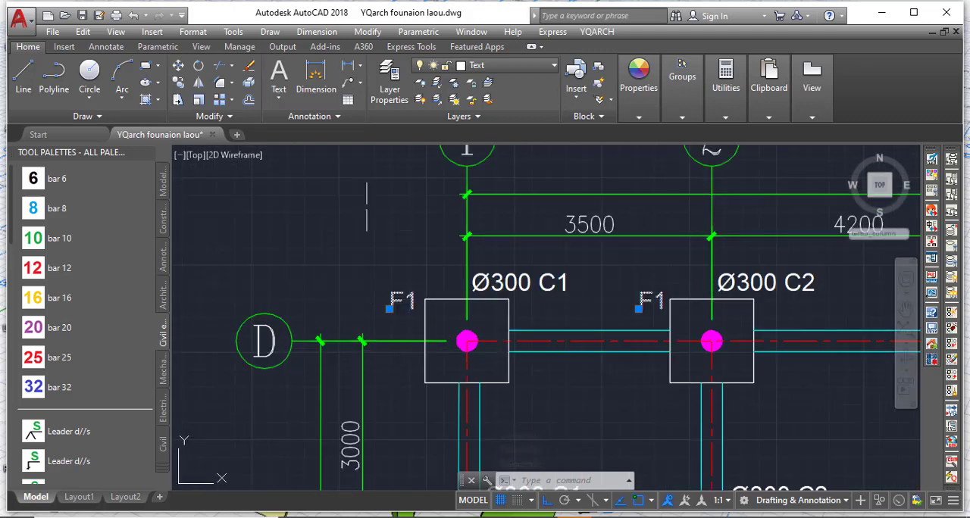
{"action": "left_click", "coordinate": [178, 82]}
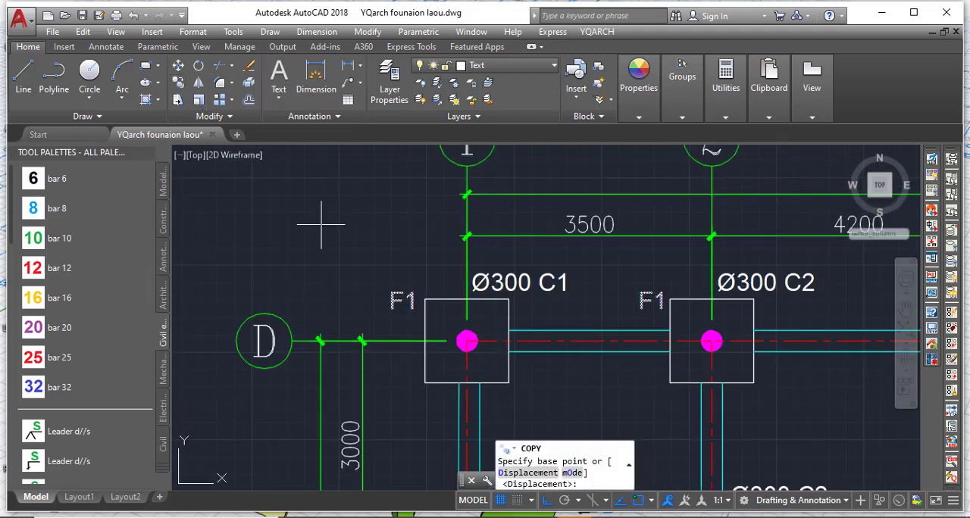
{"action": "scroll", "coordinate": [396, 334], "scroll_direction": "up", "scroll_amount": 4}
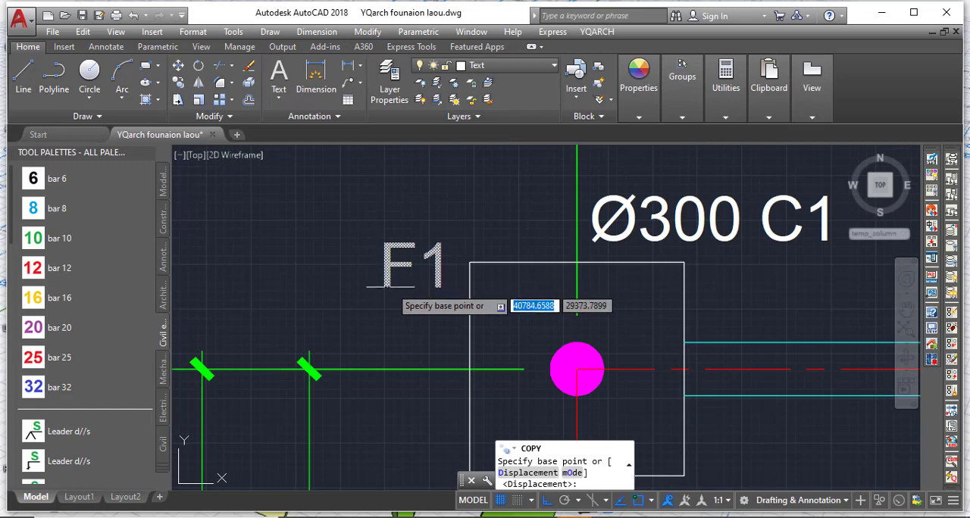
{"action": "left_click", "coordinate": [390, 281]}
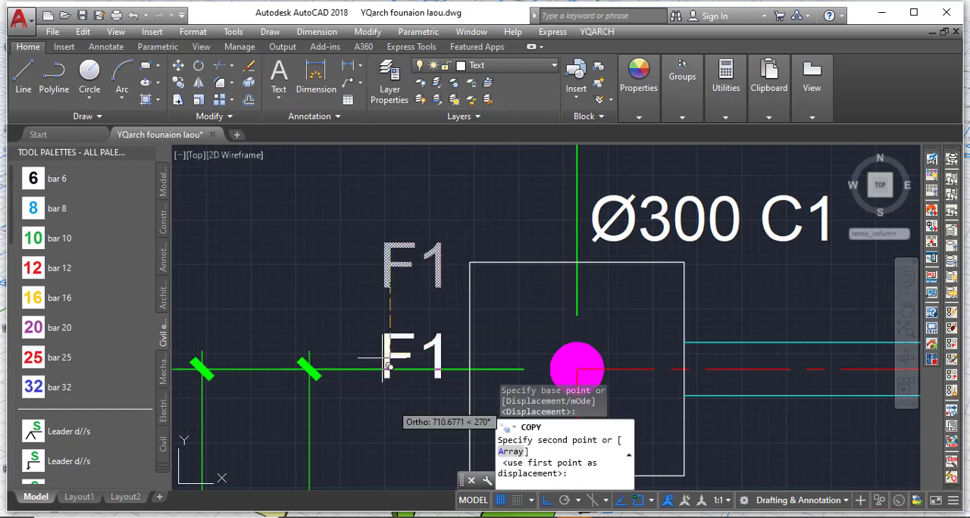
{"action": "scroll", "coordinate": [402, 257], "scroll_direction": "down", "scroll_amount": 5}
{"action": "scroll", "coordinate": [394, 333], "scroll_direction": "up", "scroll_amount": 5}
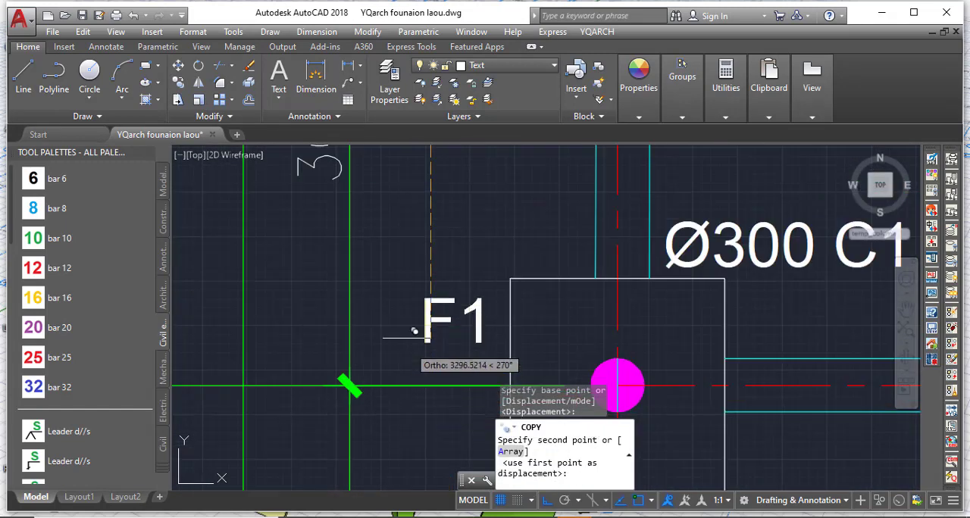
{"action": "left_click", "coordinate": [413, 282]}
Place further copies of the F1 labels beside the footings in rows B and A, and finish copying.
{"action": "scroll", "coordinate": [416, 261], "scroll_direction": "down", "scroll_amount": 5}
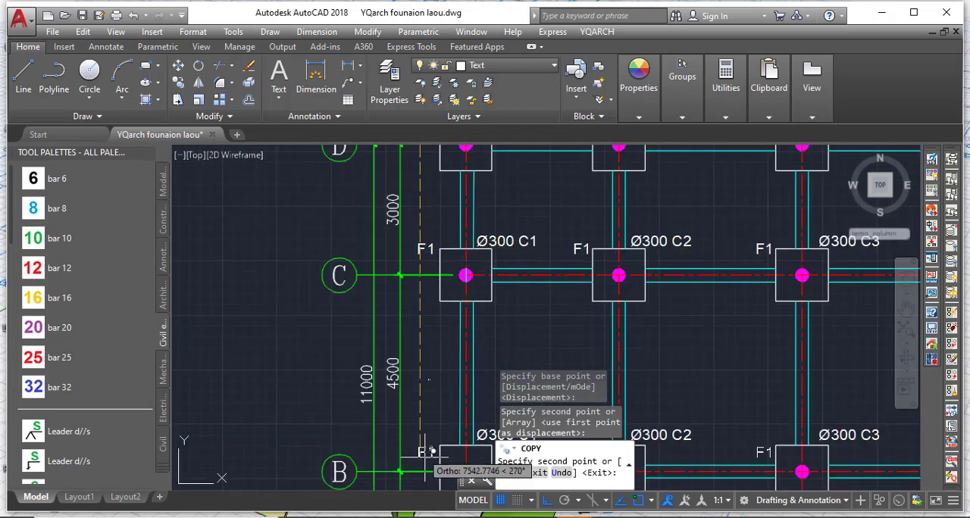
{"action": "scroll", "coordinate": [422, 462], "scroll_direction": "up", "scroll_amount": 5}
{"action": "scroll", "coordinate": [424, 413], "scroll_direction": "down", "scroll_amount": 6}
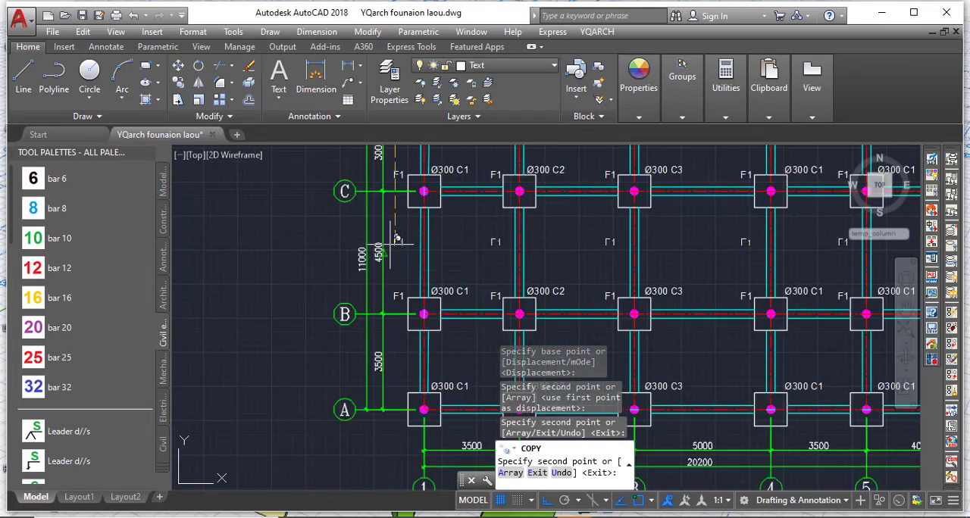
{"action": "scroll", "coordinate": [394, 242], "scroll_direction": "up", "scroll_amount": 5}
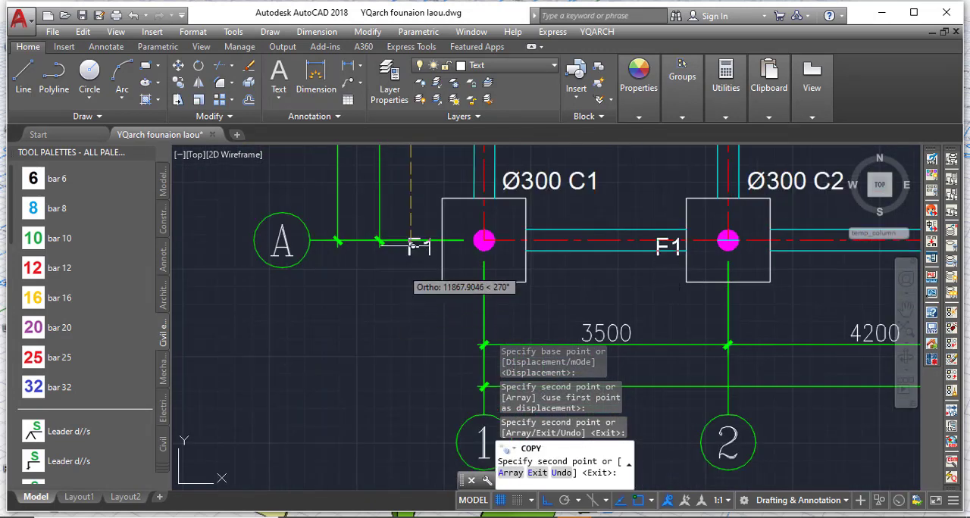
{"action": "left_click", "coordinate": [415, 204]}
{"action": "key", "text": "Escape"}
Check the placement of the copied F1 labels beside the footings, especially along axis 3 and in rows D and C.
{"action": "scroll", "coordinate": [356, 318], "scroll_direction": "down", "scroll_amount": 3}
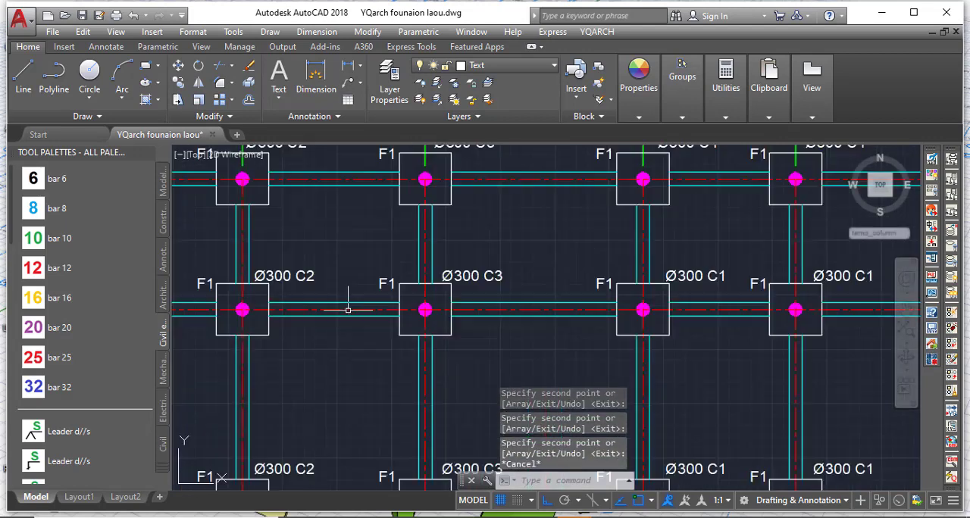
{"action": "scroll", "coordinate": [375, 326], "scroll_direction": "up", "scroll_amount": 5}
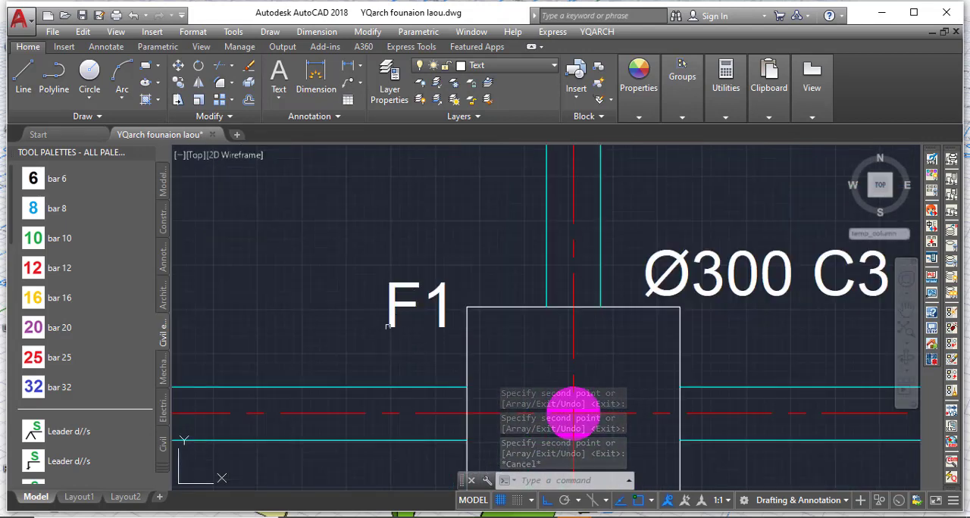
{"action": "scroll", "coordinate": [430, 337], "scroll_direction": "down", "scroll_amount": 3}
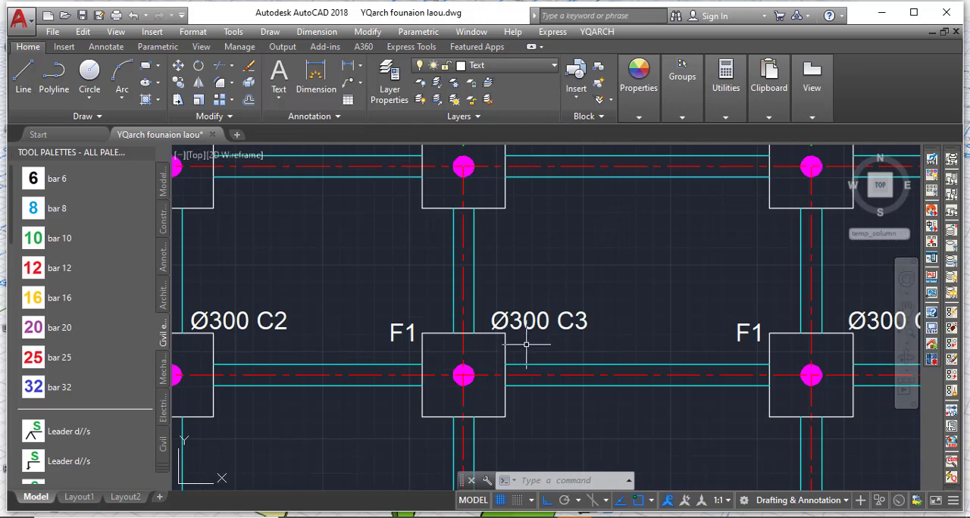
{"action": "scroll", "coordinate": [387, 344], "scroll_direction": "up", "scroll_amount": 5}
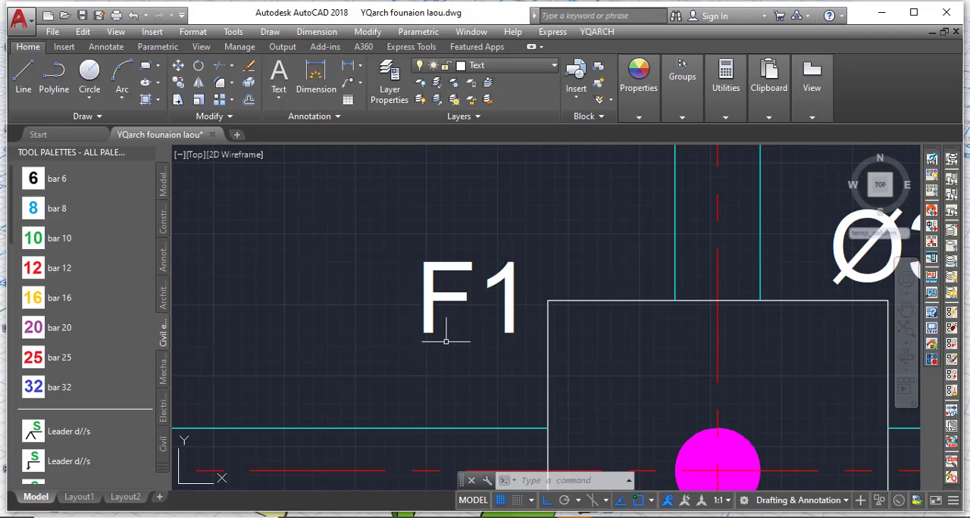
{"action": "scroll", "coordinate": [311, 350], "scroll_direction": "down", "scroll_amount": 2}
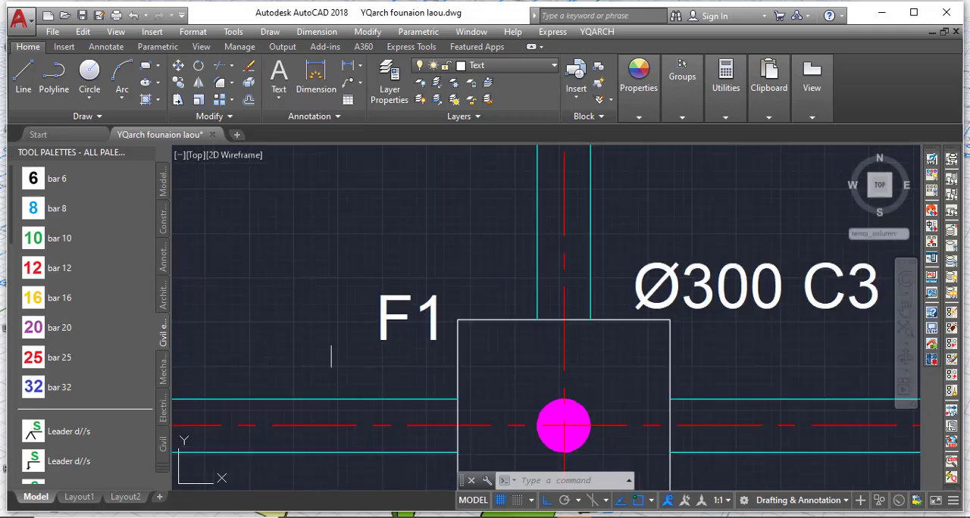
{"action": "scroll", "coordinate": [331, 355], "scroll_direction": "down", "scroll_amount": 5}
{"action": "scroll", "coordinate": [374, 362], "scroll_direction": "up", "scroll_amount": 2}
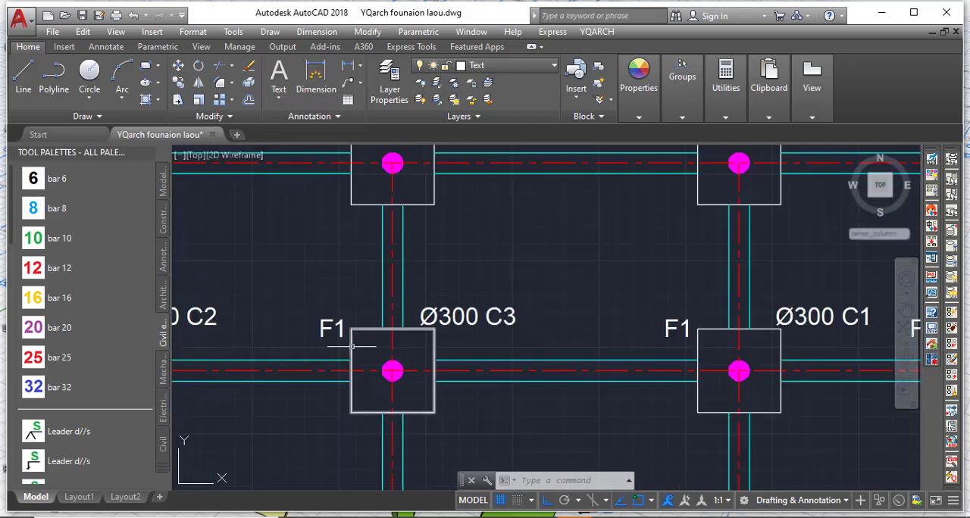
{"action": "scroll", "coordinate": [352, 346], "scroll_direction": "up", "scroll_amount": 2}
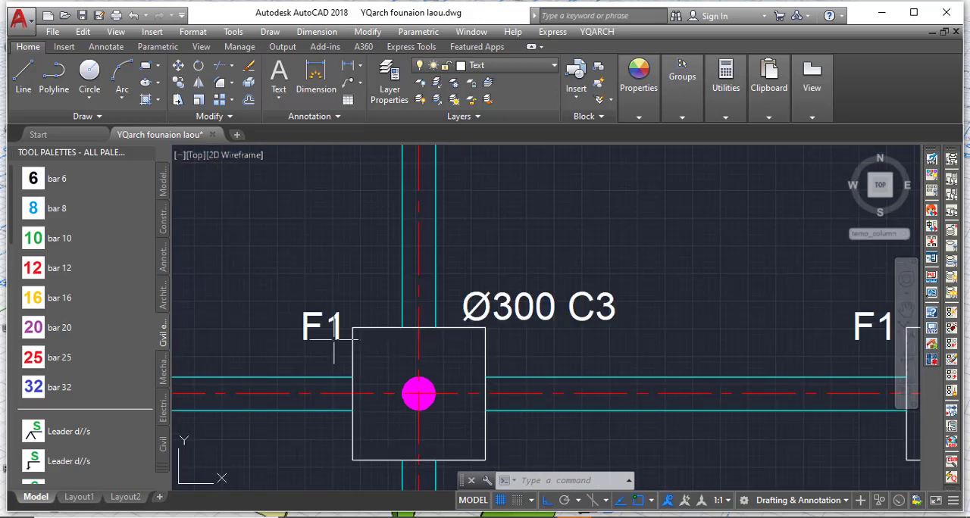
{"action": "scroll", "coordinate": [348, 342], "scroll_direction": "down", "scroll_amount": 4}
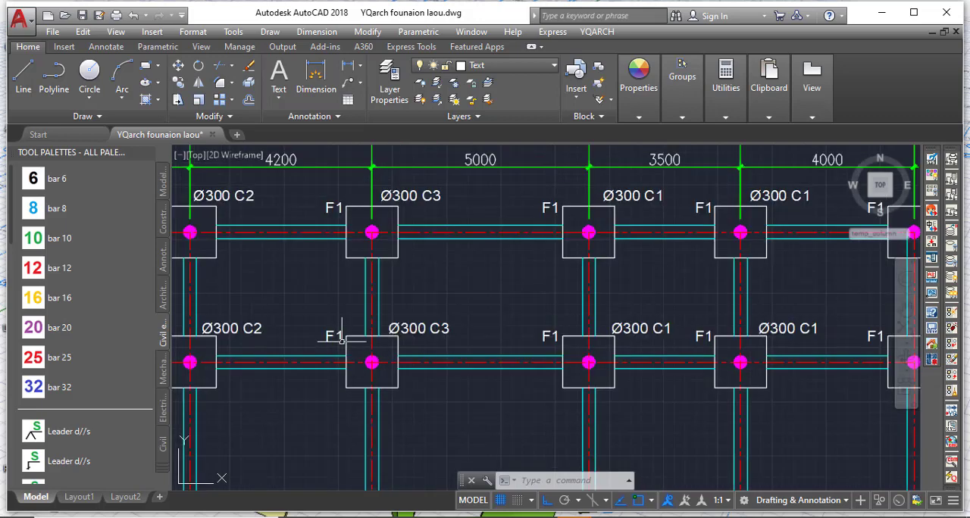
{"action": "scroll", "coordinate": [343, 347], "scroll_direction": "up", "scroll_amount": 3}
{"action": "scroll", "coordinate": [393, 330], "scroll_direction": "down", "scroll_amount": 6}
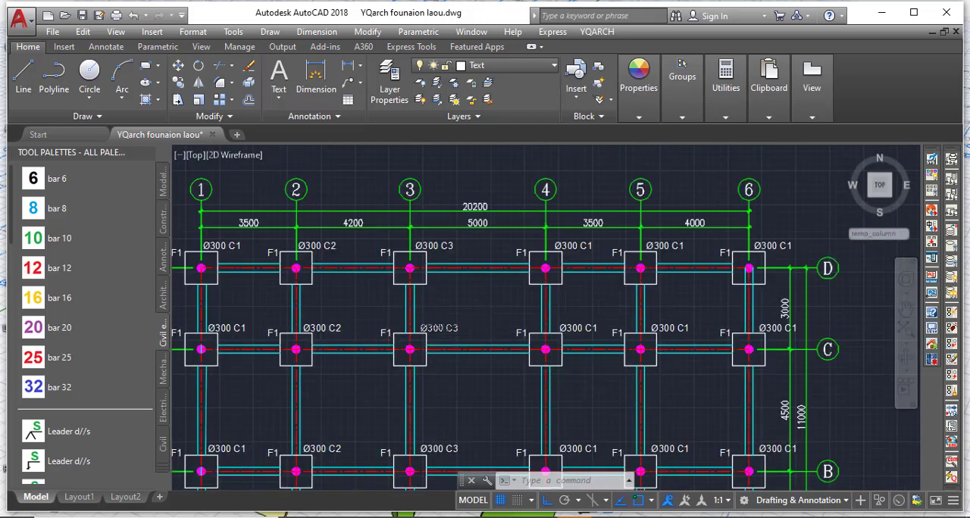
{"action": "scroll", "coordinate": [394, 326], "scroll_direction": "up", "scroll_amount": 3}
{"action": "scroll", "coordinate": [394, 325], "scroll_direction": "up", "scroll_amount": 2}
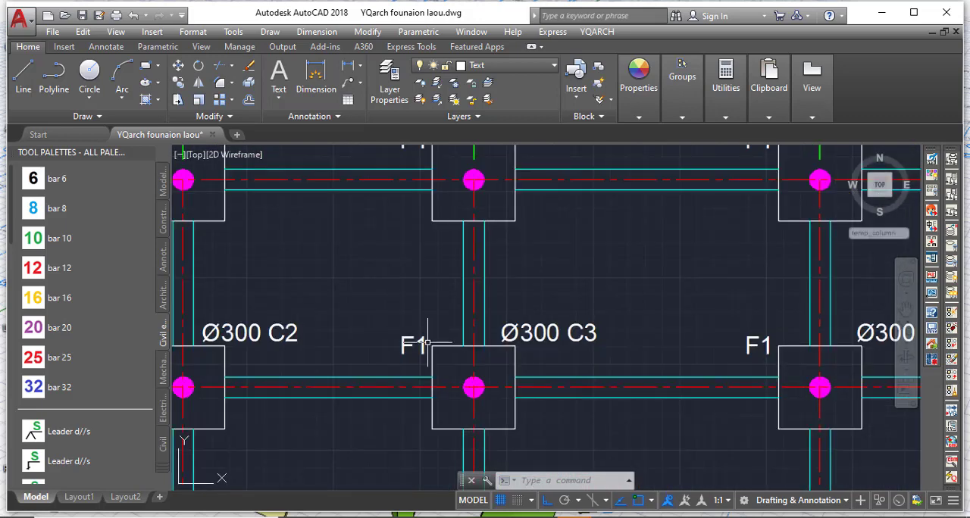
{"action": "scroll", "coordinate": [426, 326], "scroll_direction": "down", "scroll_amount": 5}
{"action": "scroll", "coordinate": [426, 318], "scroll_direction": "up", "scroll_amount": 4}
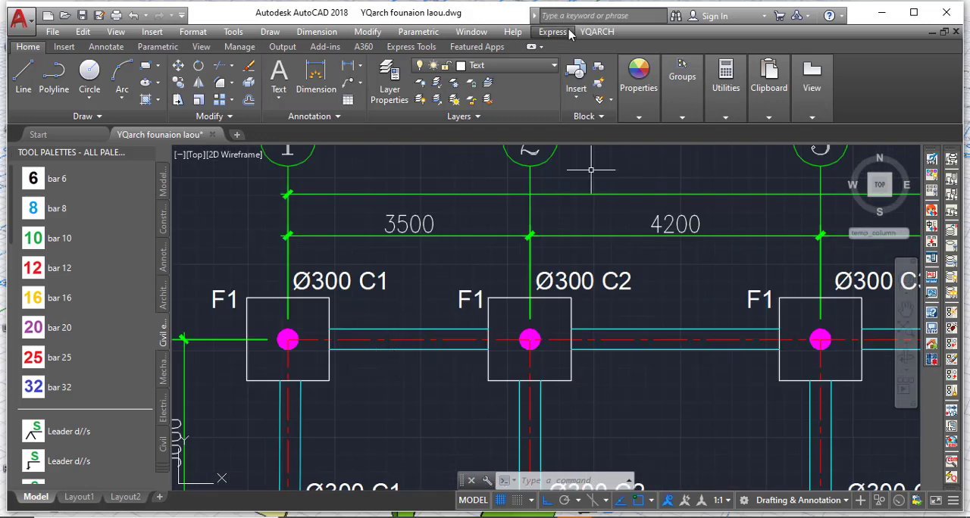
Start YQArch Input a Text for another label.
{"action": "left_click", "coordinate": [609, 34]}
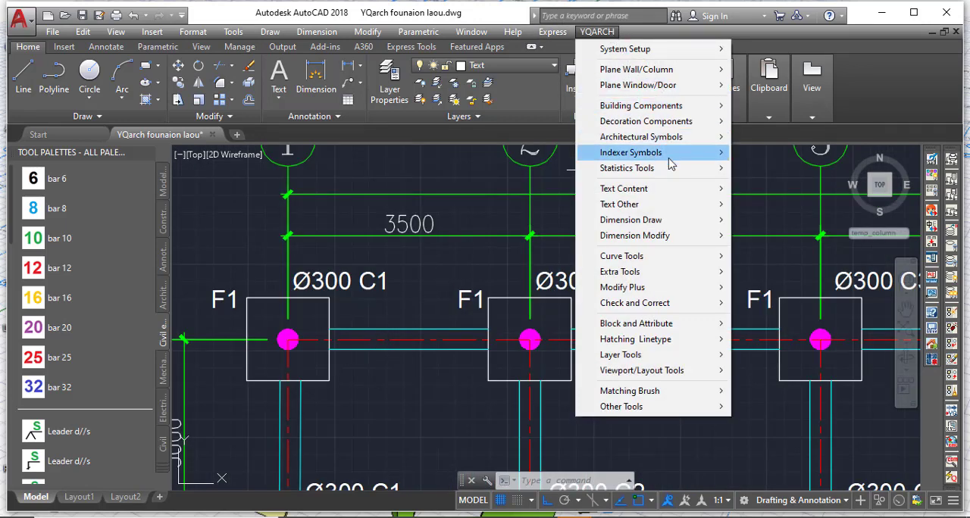
{"action": "mouse_move", "coordinate": [679, 196]}
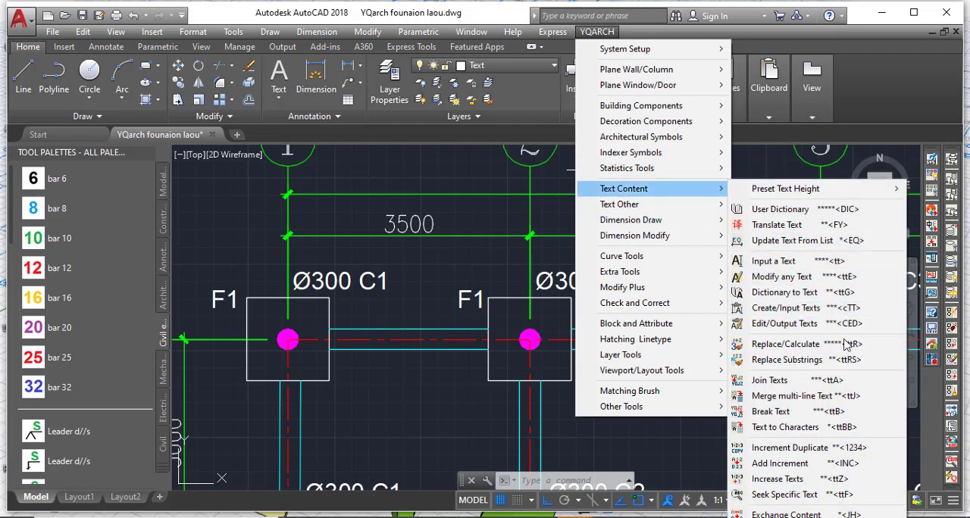
{"action": "left_click", "coordinate": [791, 262]}
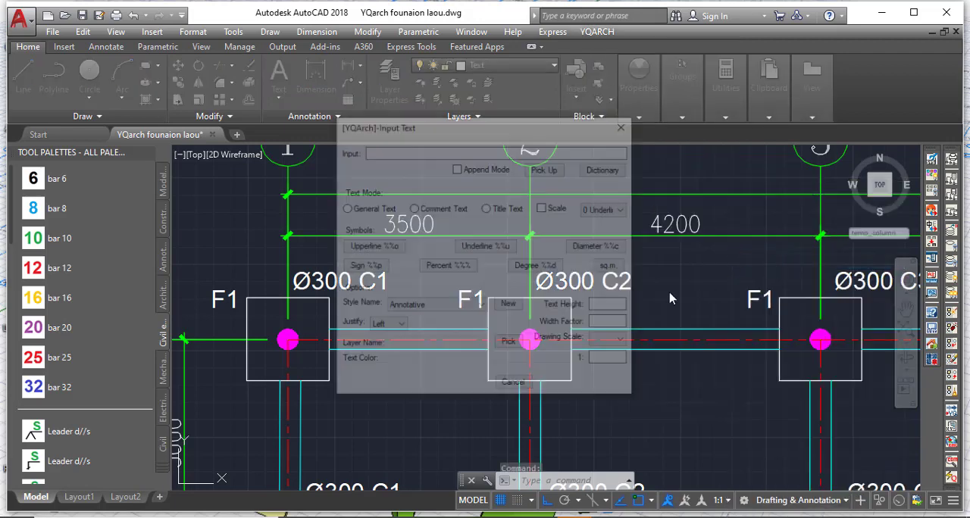
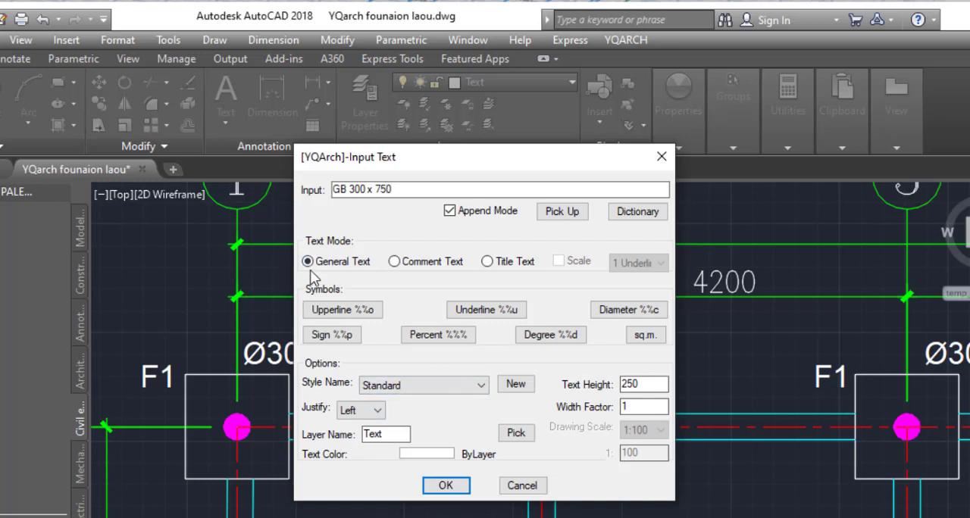
Place the label GB 300 x 750 with text height 200 above the row D ground beam between axes 1 and 2.
{"action": "left_click_drag", "start_coordinate": [643, 383], "coordinate": [588, 390]}
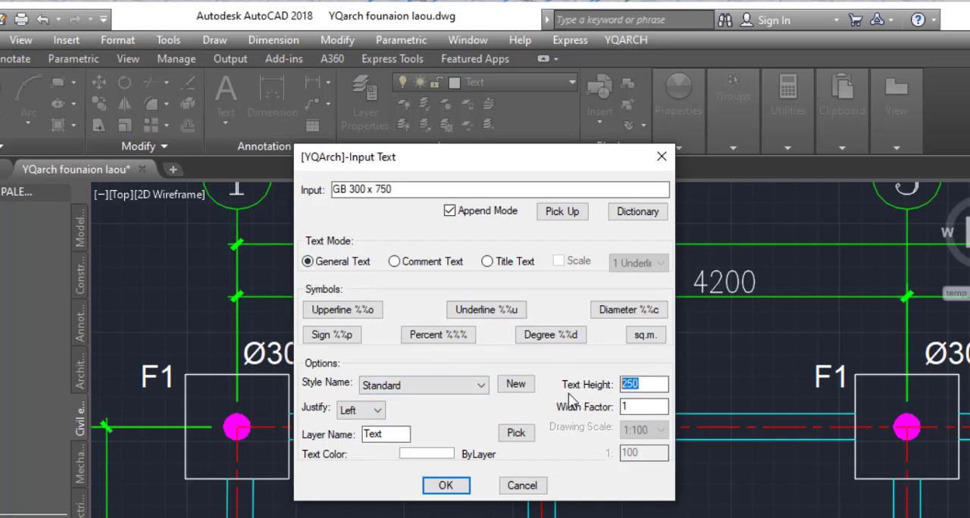
{"action": "type", "text": "2"}
{"action": "left_click", "coordinate": [450, 489]}
{"action": "scroll", "coordinate": [296, 391], "scroll_direction": "up", "scroll_amount": 4}
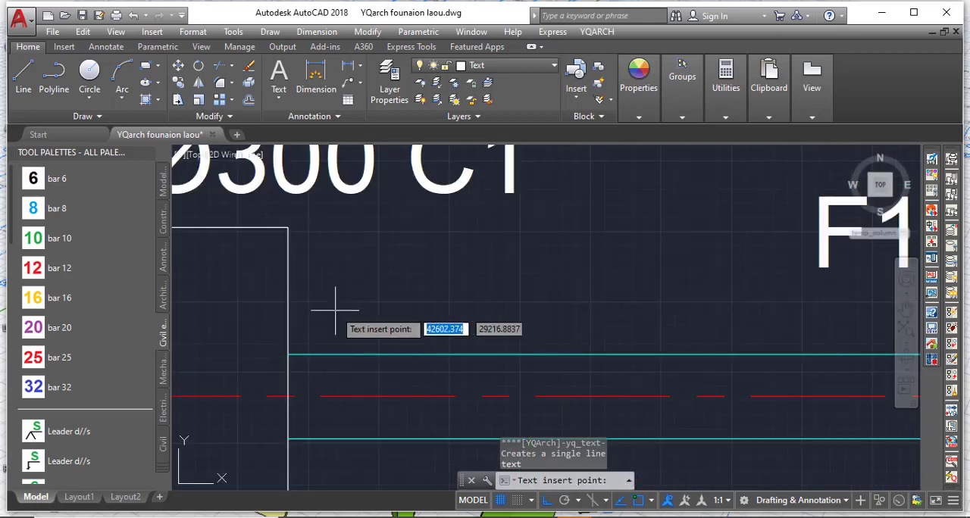
{"action": "left_click", "coordinate": [315, 286]}
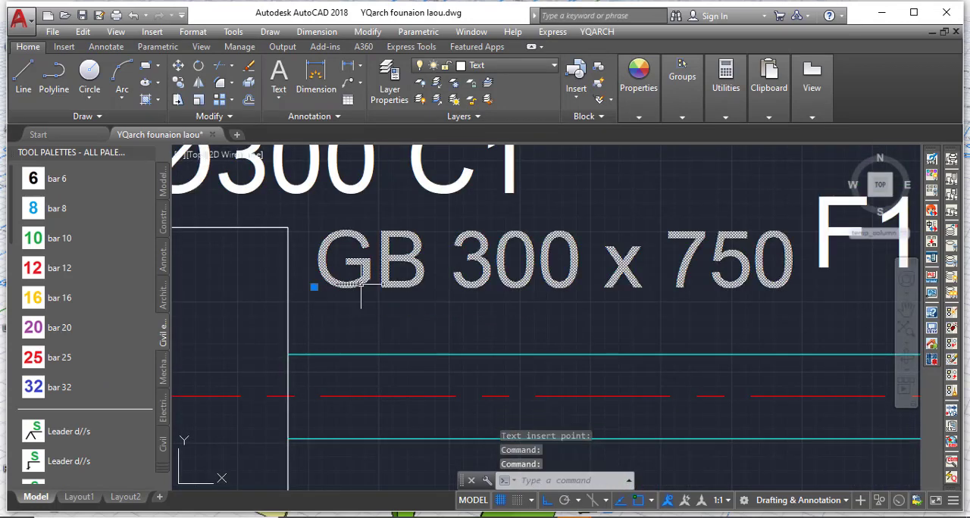
Move the GB 300 x 750 label freely, with Ortho off, down and slightly right to sit just above the ground beam.
{"action": "left_click", "coordinate": [190, 167]}
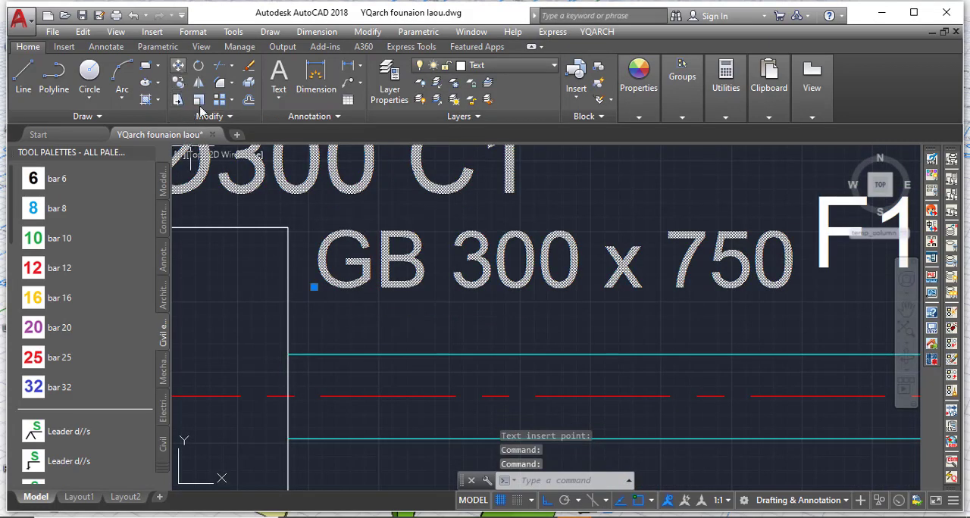
{"action": "left_click", "coordinate": [177, 66]}
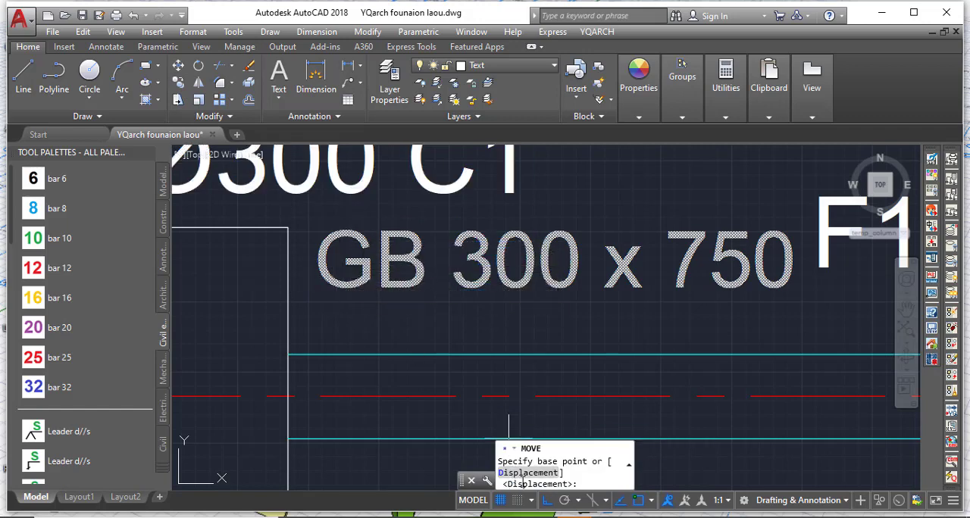
{"action": "left_click", "coordinate": [545, 501]}
{"action": "scroll", "coordinate": [322, 352], "scroll_direction": "down", "scroll_amount": 1}
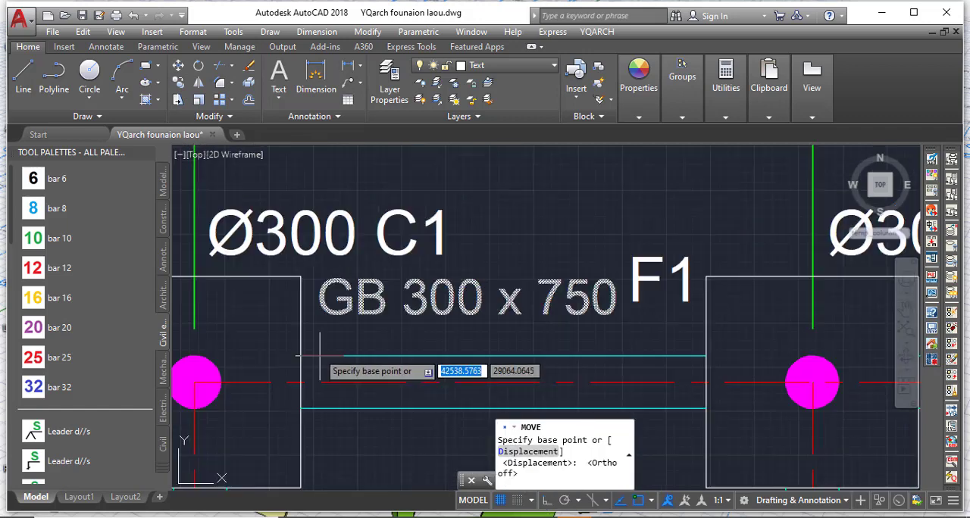
{"action": "left_click", "coordinate": [333, 317]}
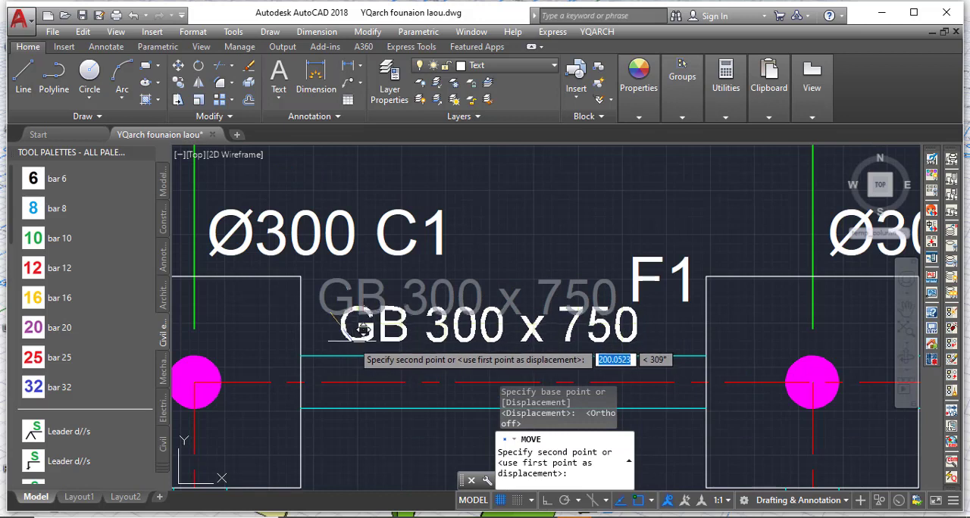
{"action": "left_click", "coordinate": [363, 331]}
{"action": "key", "text": "Escape"}
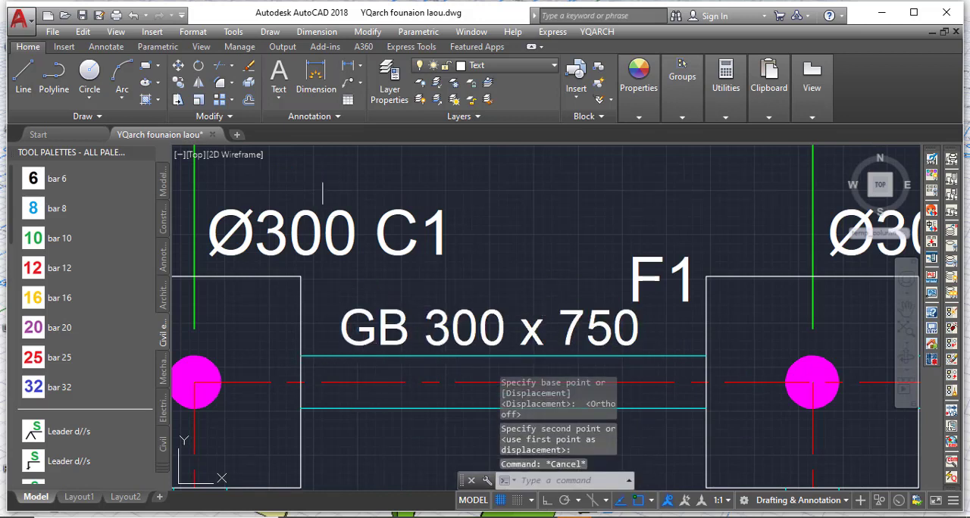
Create a new layer named GB Layer.
{"action": "left_click", "coordinate": [384, 106]}
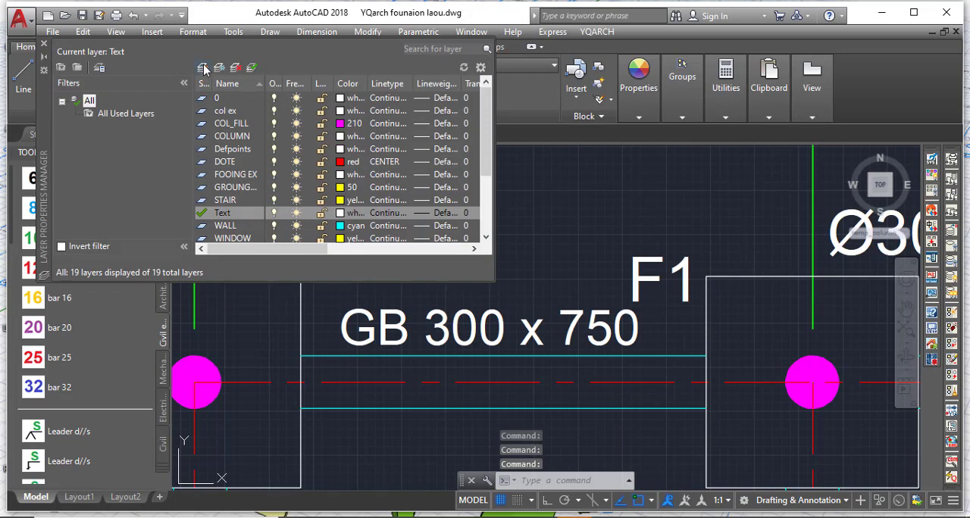
{"action": "left_click", "coordinate": [202, 68]}
{"action": "type", "text": "GB Layer"}
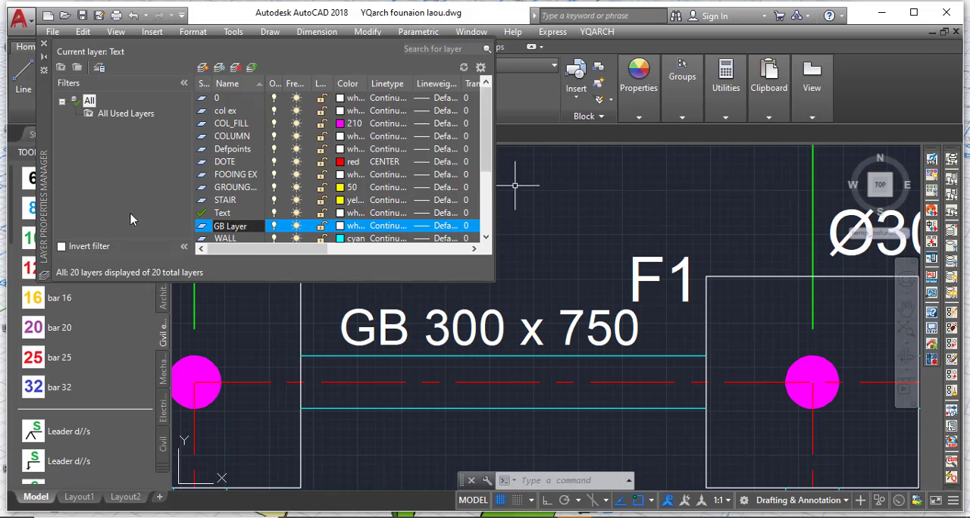
{"action": "left_click", "coordinate": [116, 193]}
{"action": "left_click", "coordinate": [44, 47]}
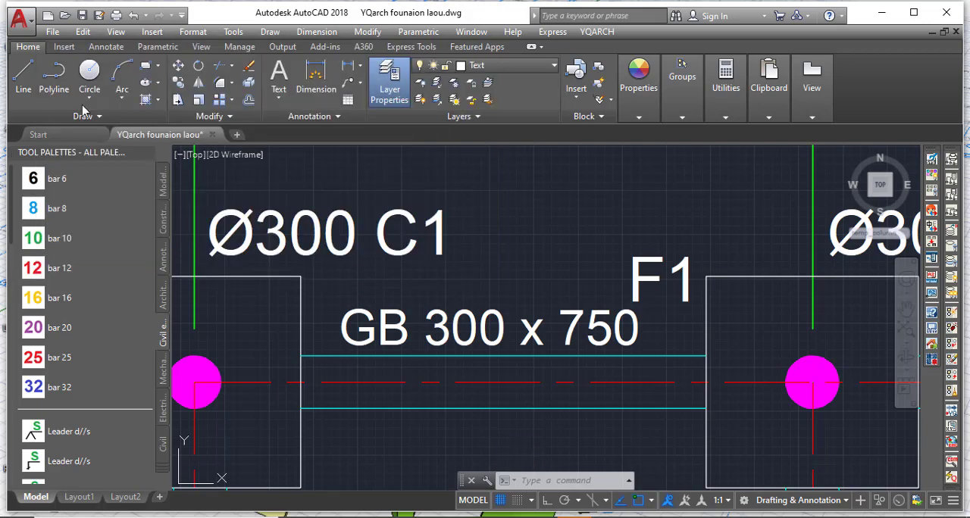
Assign the GB 300 x 750 label to the layer GB Layer.
{"action": "left_click", "coordinate": [371, 311]}
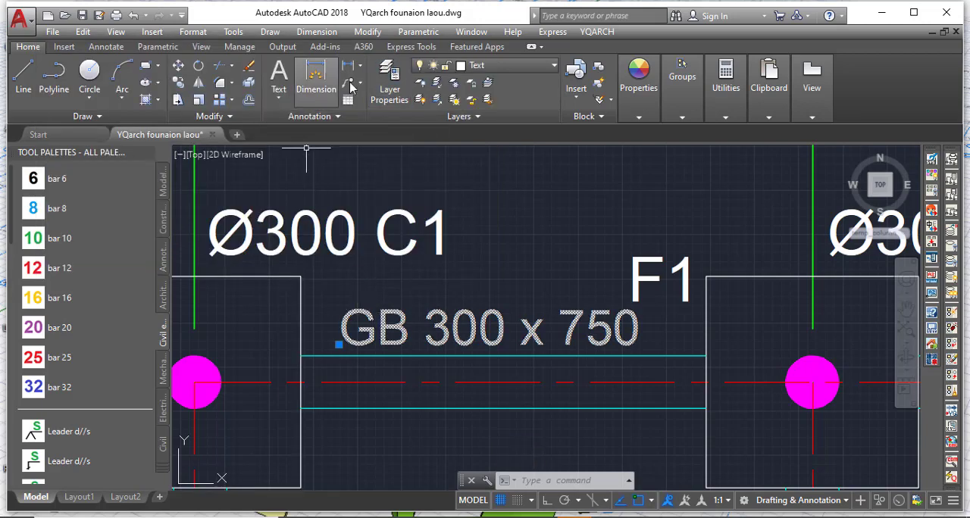
{"action": "left_click", "coordinate": [485, 65]}
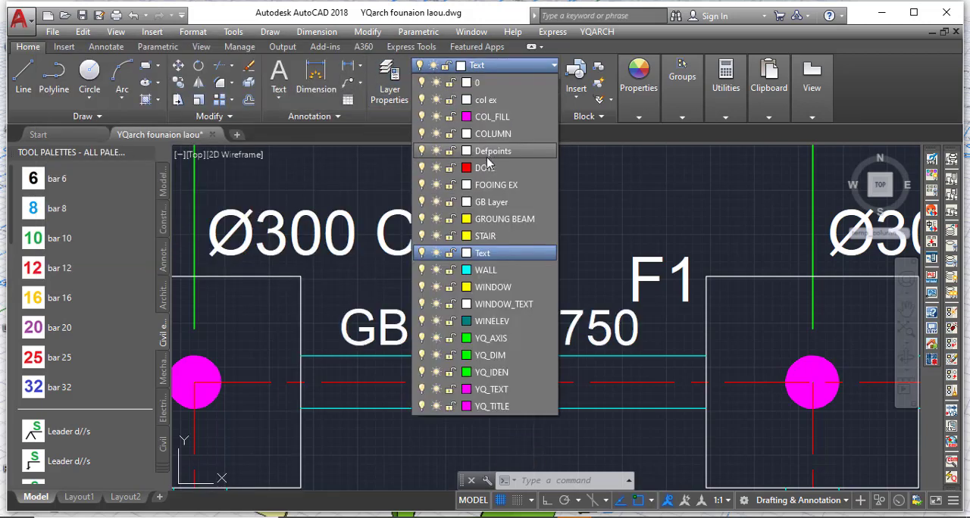
{"action": "left_click", "coordinate": [490, 201]}
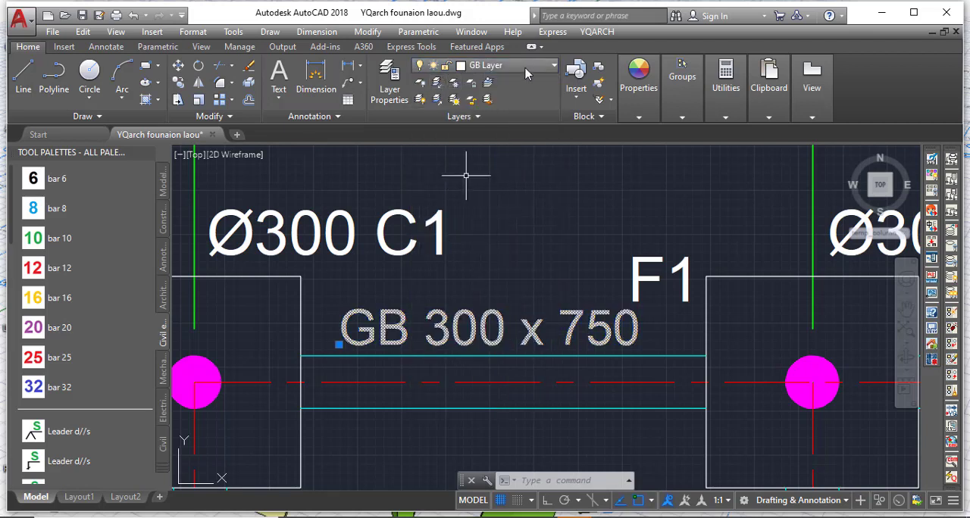
Set the colour of GB Layer to yellow.
{"action": "left_click", "coordinate": [455, 65]}
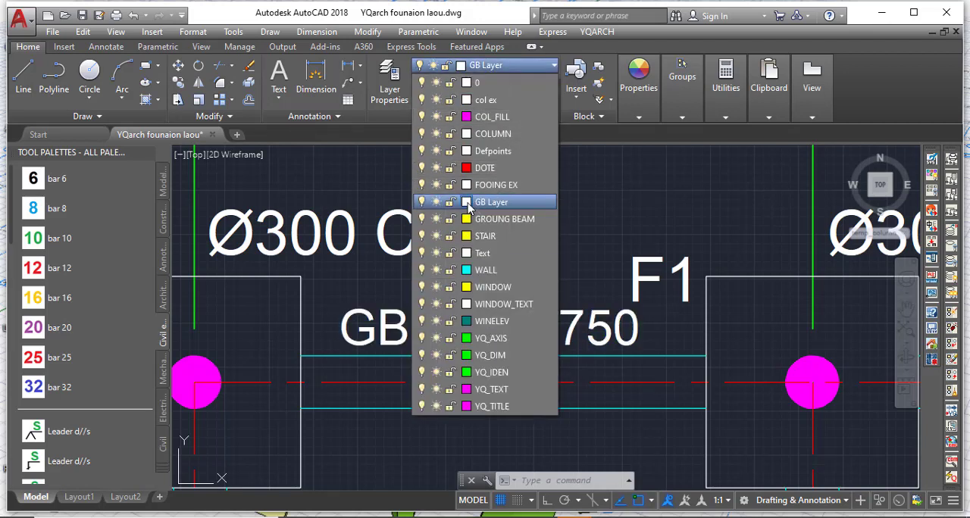
{"action": "left_click", "coordinate": [466, 202]}
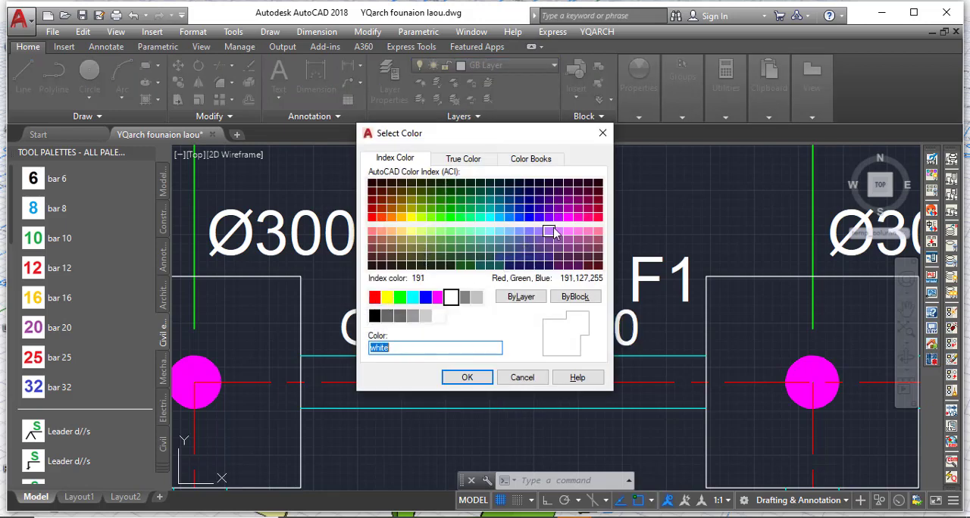
{"action": "type", "text": "magenta"}
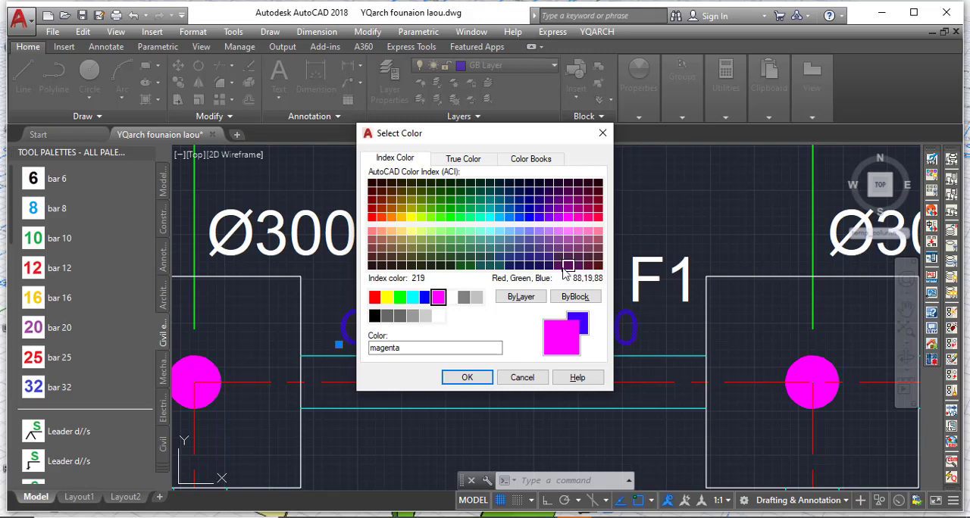
{"action": "left_click", "coordinate": [387, 296]}
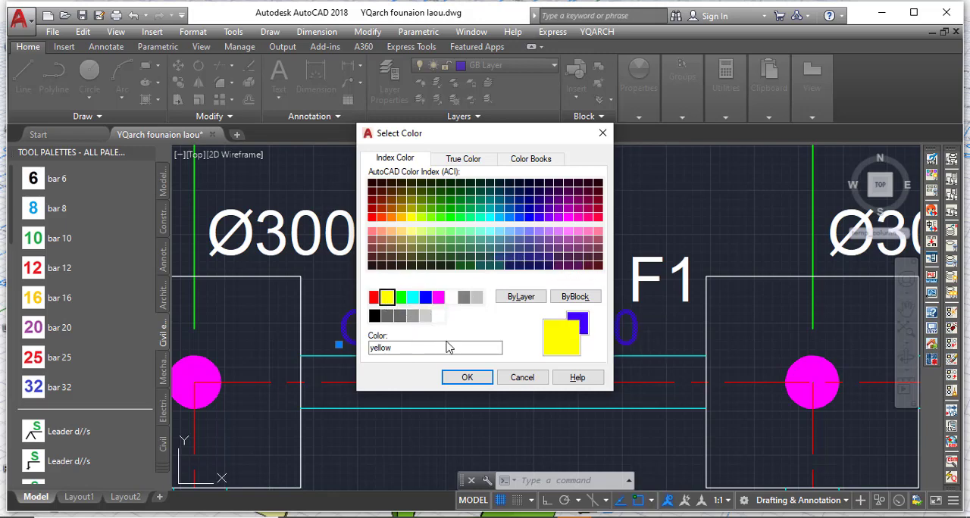
{"action": "left_click", "coordinate": [464, 377]}
{"action": "scroll", "coordinate": [326, 288], "scroll_direction": "down", "scroll_amount": 2}
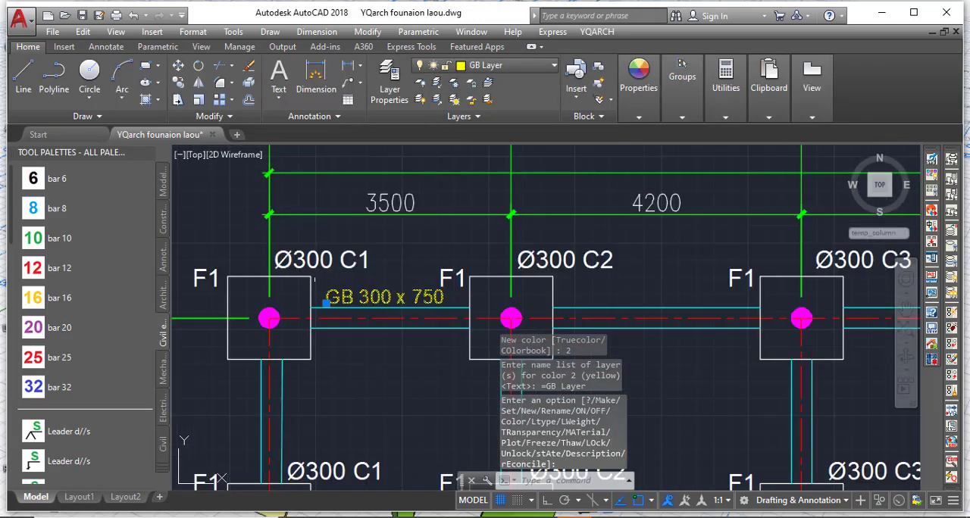
{"action": "scroll", "coordinate": [325, 277], "scroll_direction": "up", "scroll_amount": 4}
{"action": "key", "text": "Escape"}
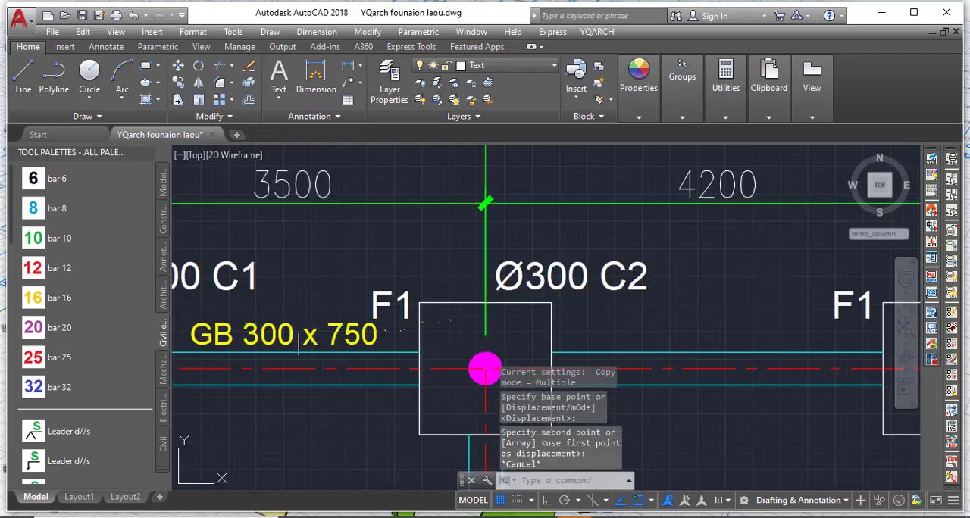
{"action": "scroll", "coordinate": [482, 305], "scroll_direction": "down", "scroll_amount": 4}
{"action": "scroll", "coordinate": [381, 316], "scroll_direction": "up", "scroll_amount": 6}
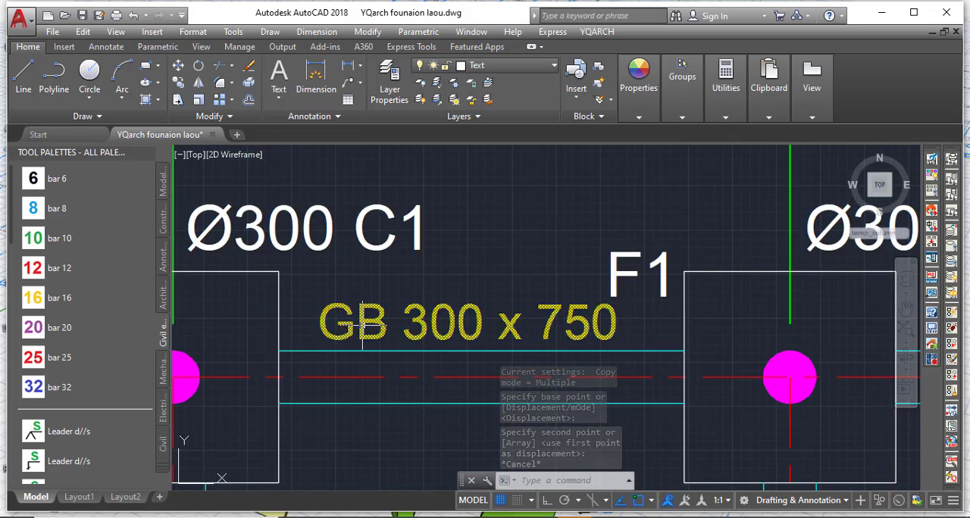
{"action": "scroll", "coordinate": [352, 324], "scroll_direction": "down", "scroll_amount": 2}
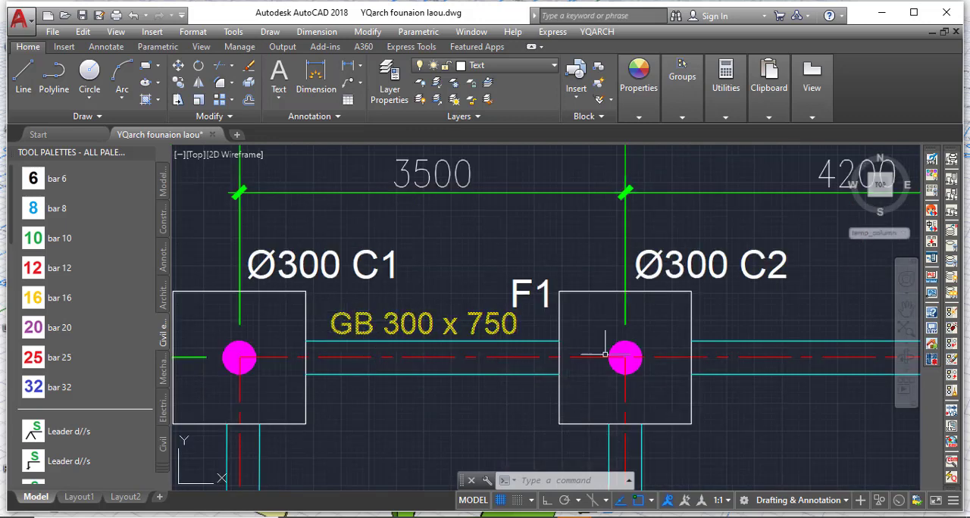
Change the ground beam label's text to GB1 300 x 750 and finish text editing.
{"action": "scroll", "coordinate": [352, 323], "scroll_direction": "up", "scroll_amount": 2}
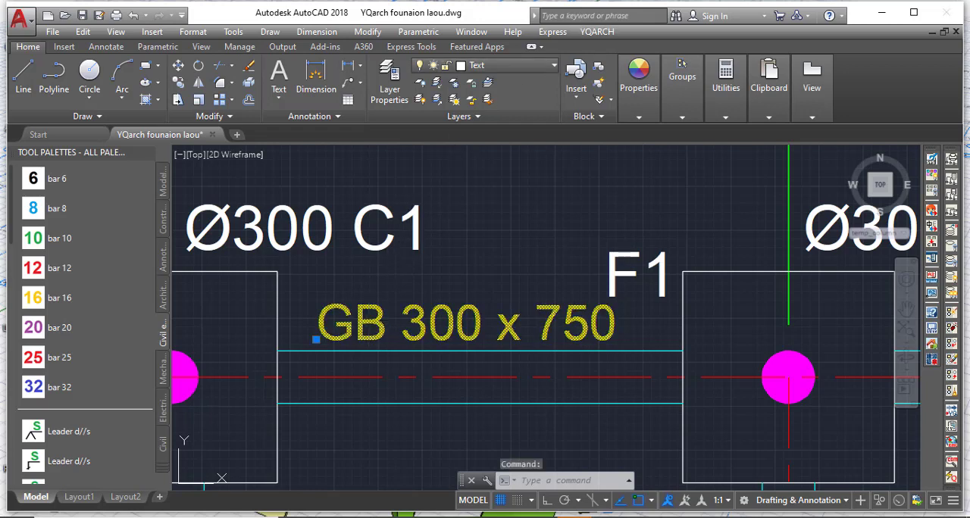
{"action": "double_click", "coordinate": [392, 327]}
{"action": "left_click", "coordinate": [388, 326]}
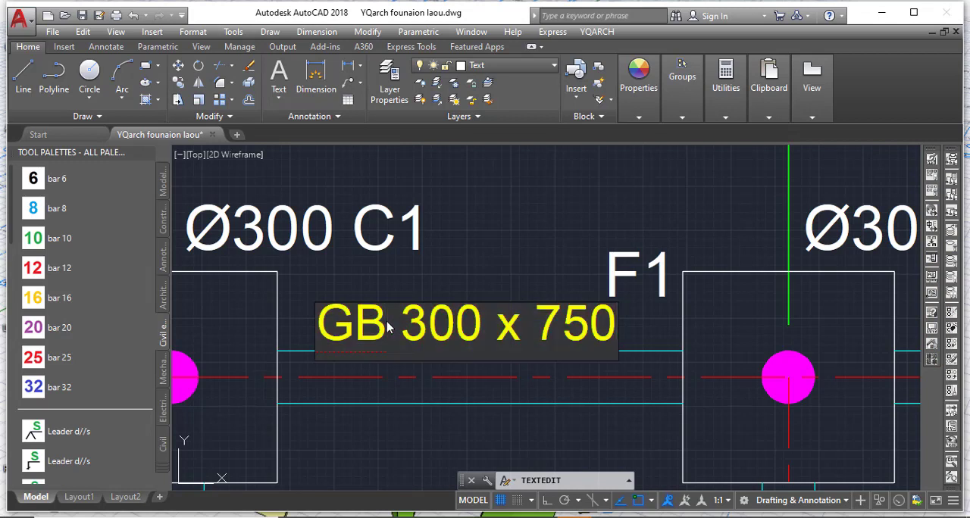
{"action": "type", "text": "1"}
{"action": "left_click", "coordinate": [434, 278]}
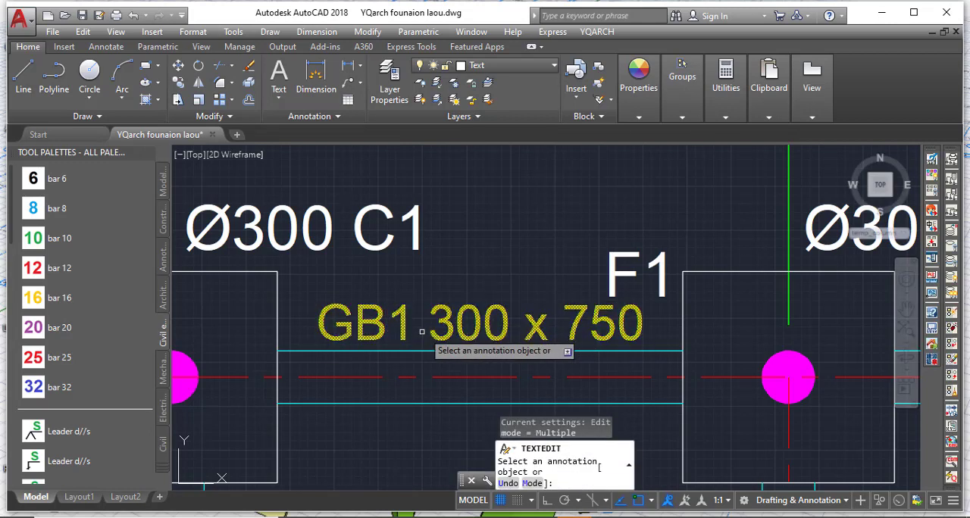
{"action": "key", "text": "Escape"}
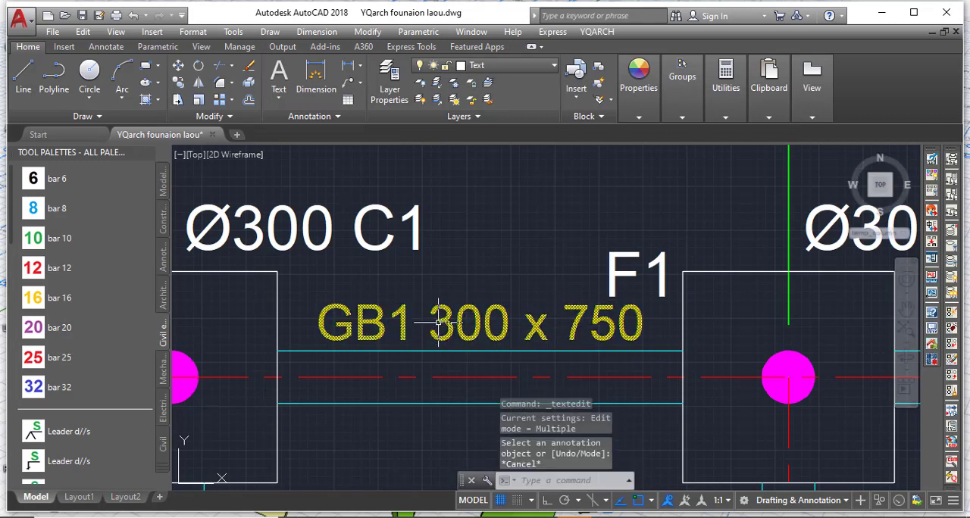
Move the GB1 300 x 750 label slightly left so it sits centred above the beam between the two footings.
{"action": "left_click", "coordinate": [433, 312]}
{"action": "left_click", "coordinate": [178, 66]}
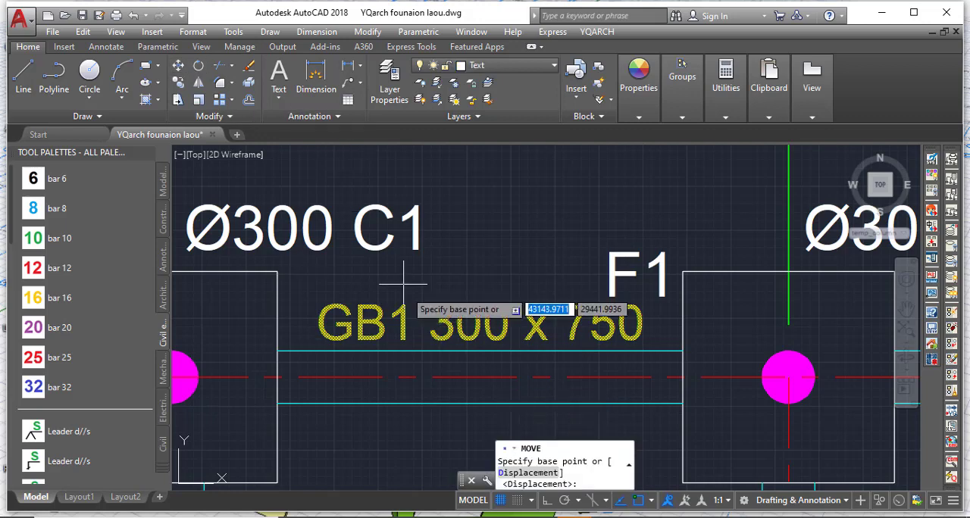
{"action": "left_click", "coordinate": [416, 301]}
{"action": "left_click", "coordinate": [415, 295]}
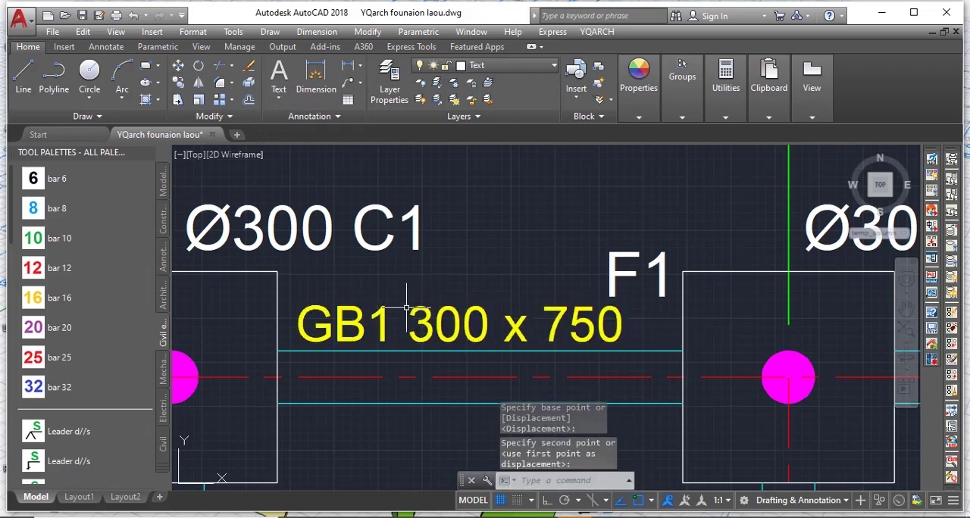
{"action": "middle_click_drag", "start_coordinate": [309, 312], "coordinate": [288, 299]}
{"action": "left_click", "coordinate": [320, 311]}
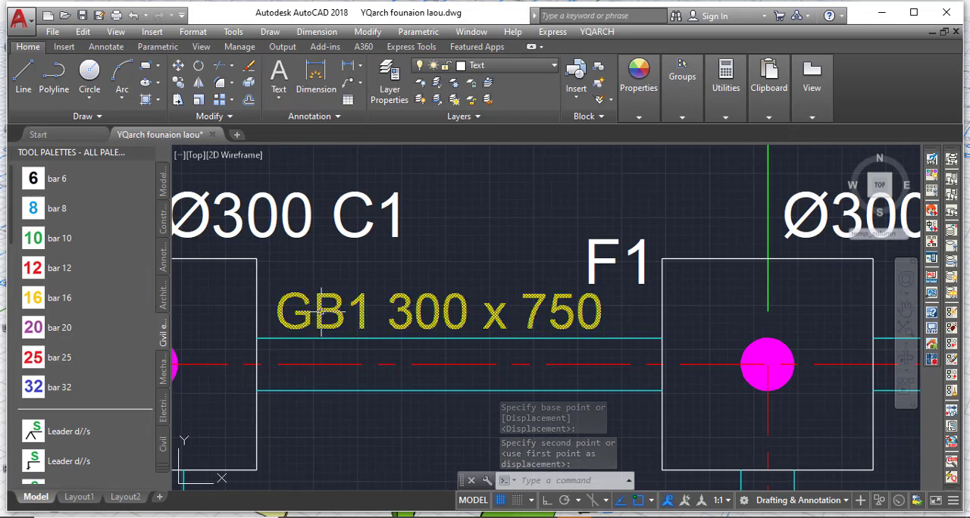
{"action": "right_click", "coordinate": [330, 323]}
{"action": "key", "text": "Escape"}
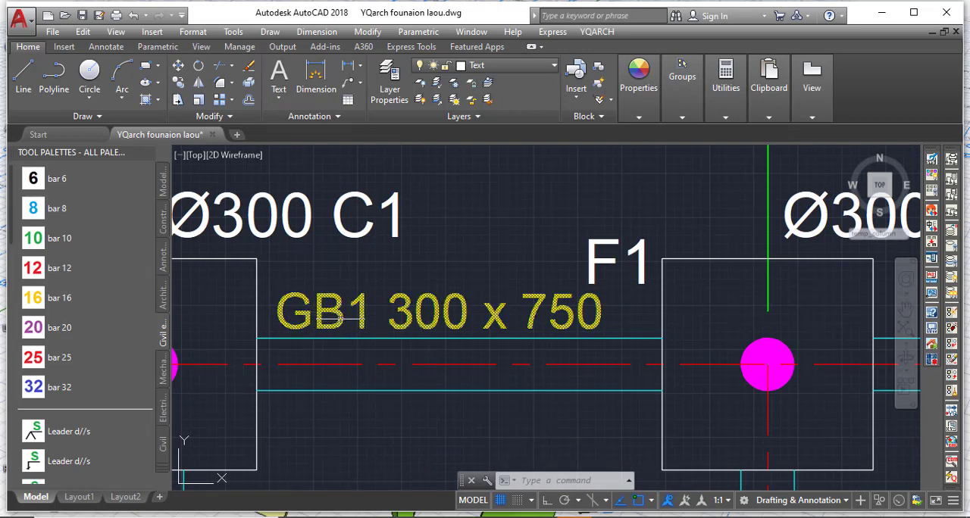
{"action": "key", "text": "Escape"}
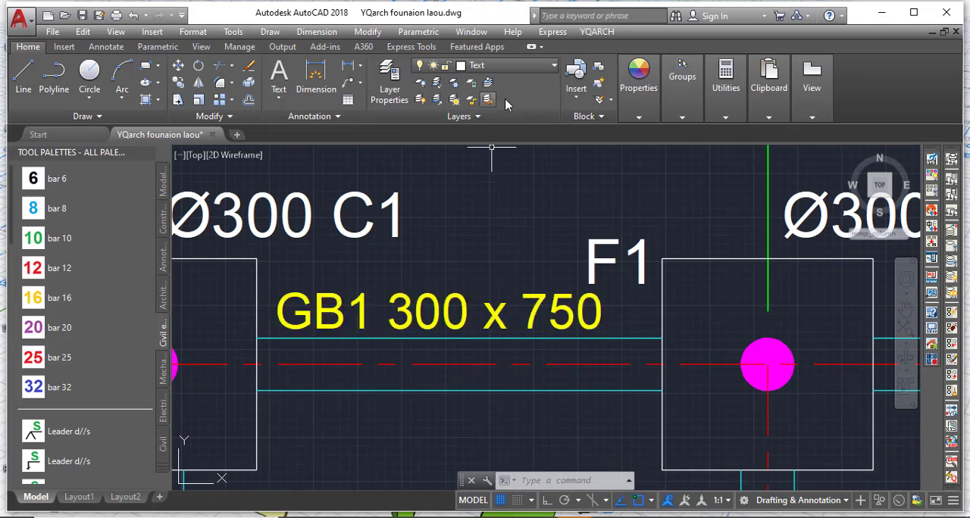
Use YQArch's Modify any Text on the GB1 300 x 750 label to set its text height to 150.
{"action": "left_click", "coordinate": [611, 33]}
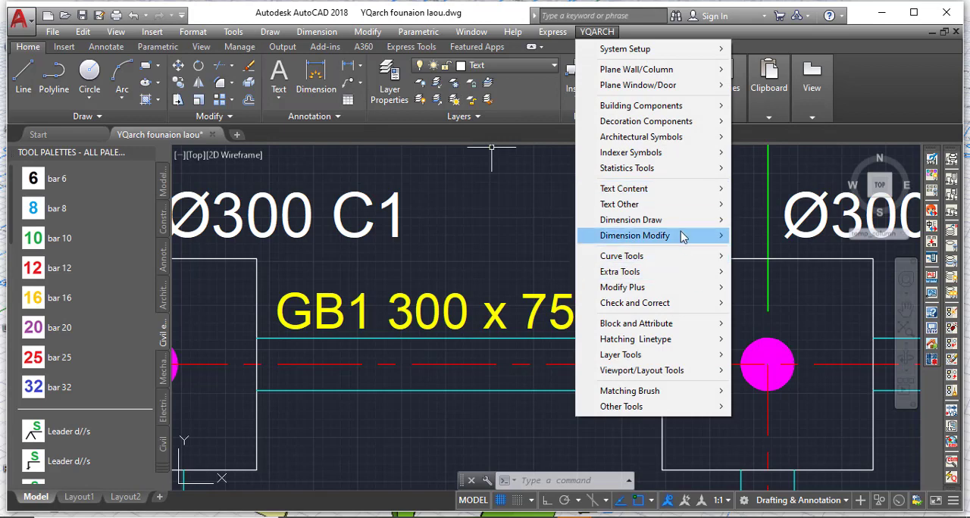
{"action": "mouse_move", "coordinate": [677, 188]}
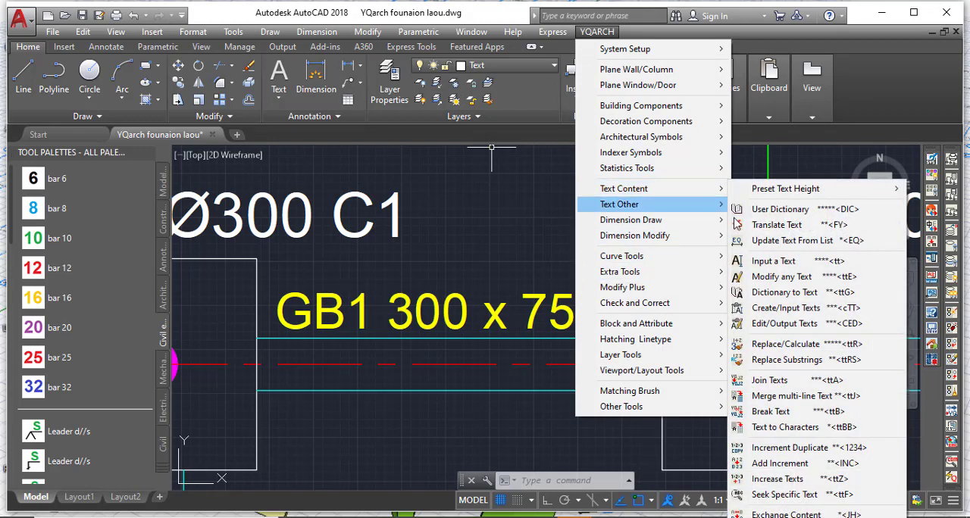
{"action": "left_click", "coordinate": [765, 278]}
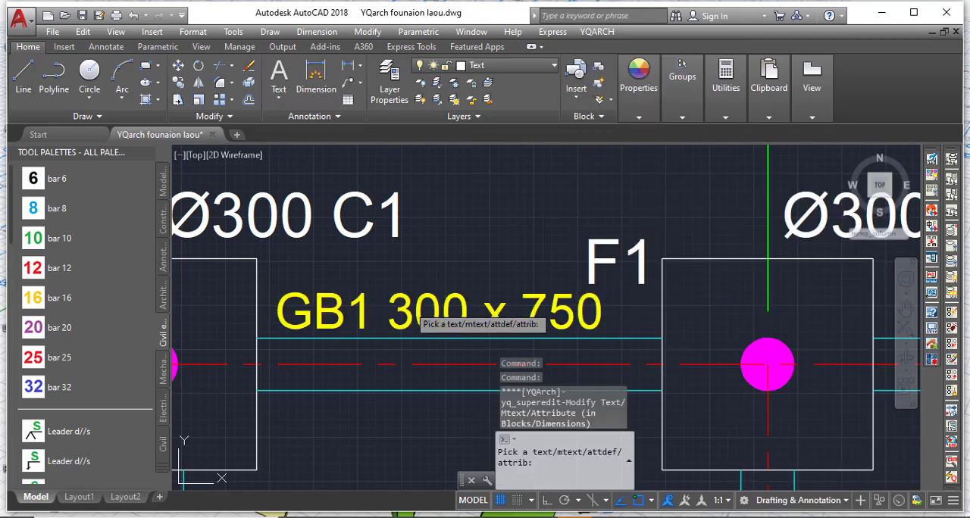
{"action": "left_click", "coordinate": [409, 306]}
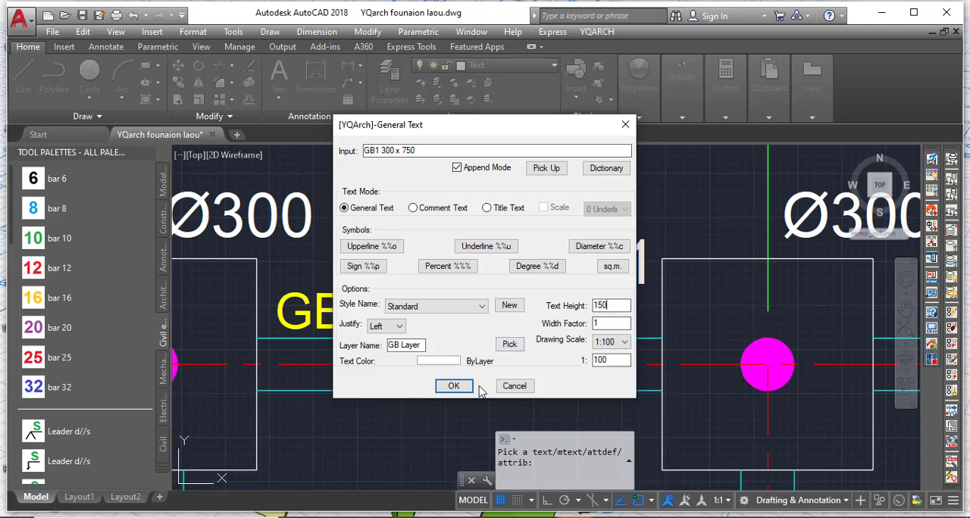
{"action": "left_click", "coordinate": [455, 387]}
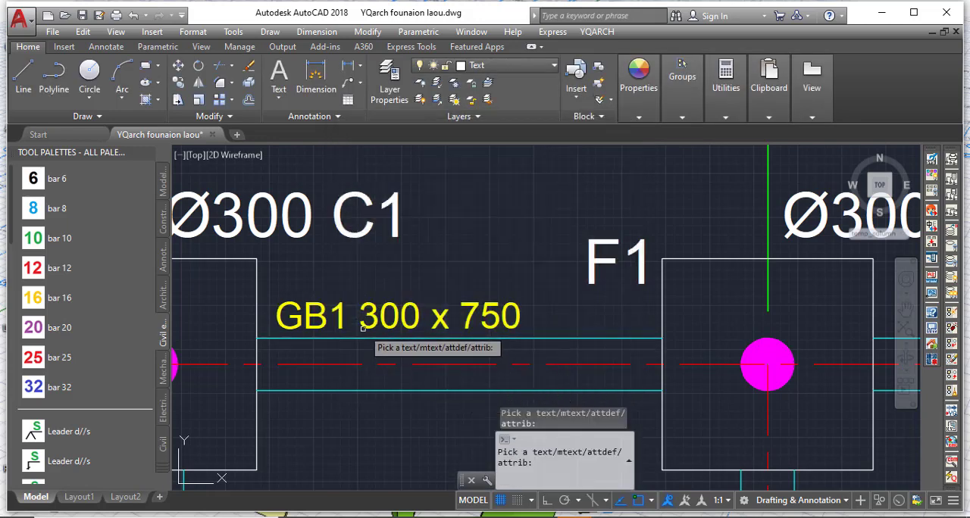
{"action": "key", "text": "Escape"}
Move the GB1 300 x 750 label slightly right so it sits centred above its beam between the two footings.
{"action": "left_click", "coordinate": [357, 324]}
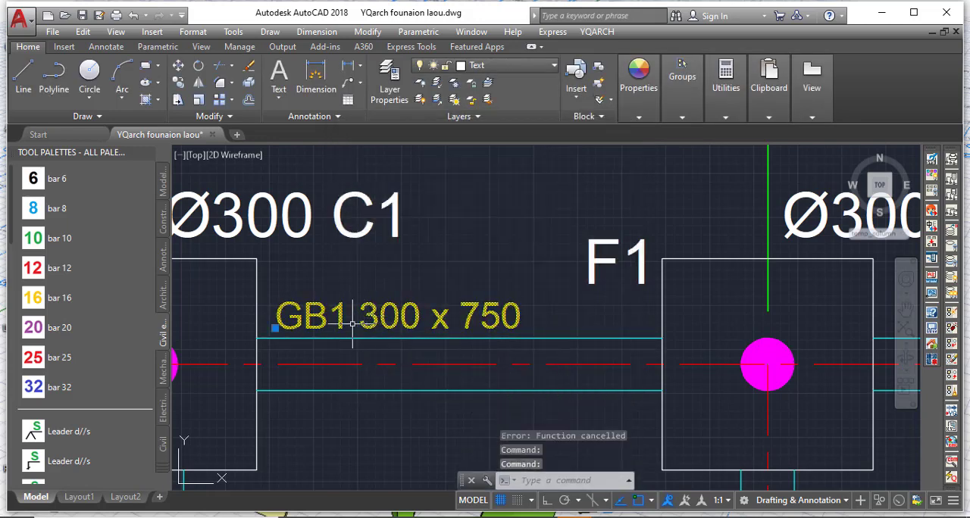
{"action": "left_click", "coordinate": [178, 66]}
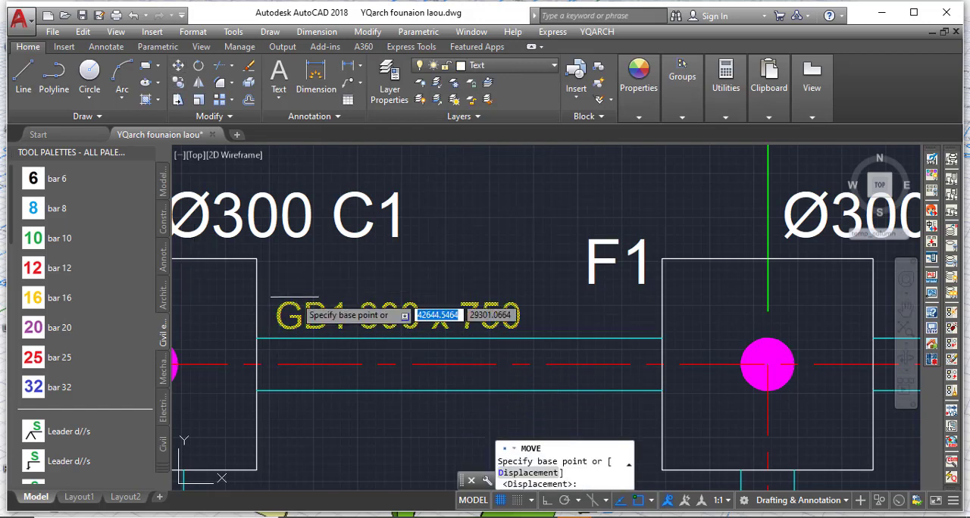
{"action": "left_click", "coordinate": [307, 290]}
{"action": "left_click", "coordinate": [339, 291]}
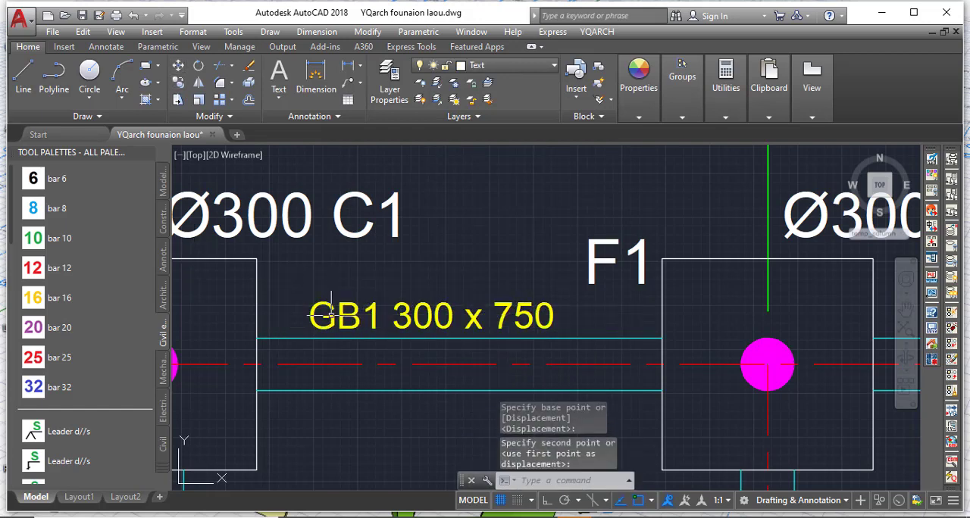
Copy the GB1 300 x 750 label horizontally with Ortho on to the grid D beams between grids 2–3 and 3–4.
{"action": "scroll", "coordinate": [340, 291], "scroll_direction": "down", "scroll_amount": 5}
{"action": "scroll", "coordinate": [303, 280], "scroll_direction": "up", "scroll_amount": 5}
{"action": "left_click", "coordinate": [297, 278]}
{"action": "left_click", "coordinate": [301, 277]}
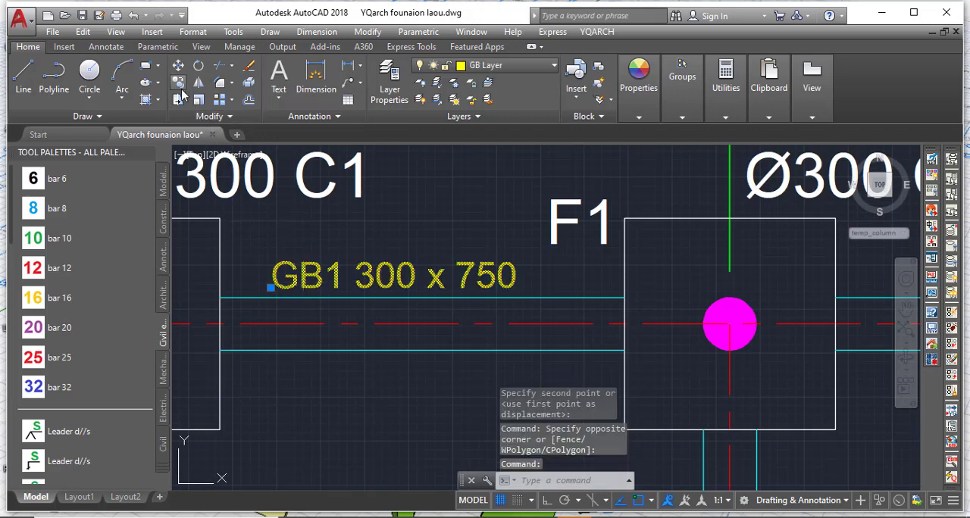
{"action": "left_click", "coordinate": [298, 278]}
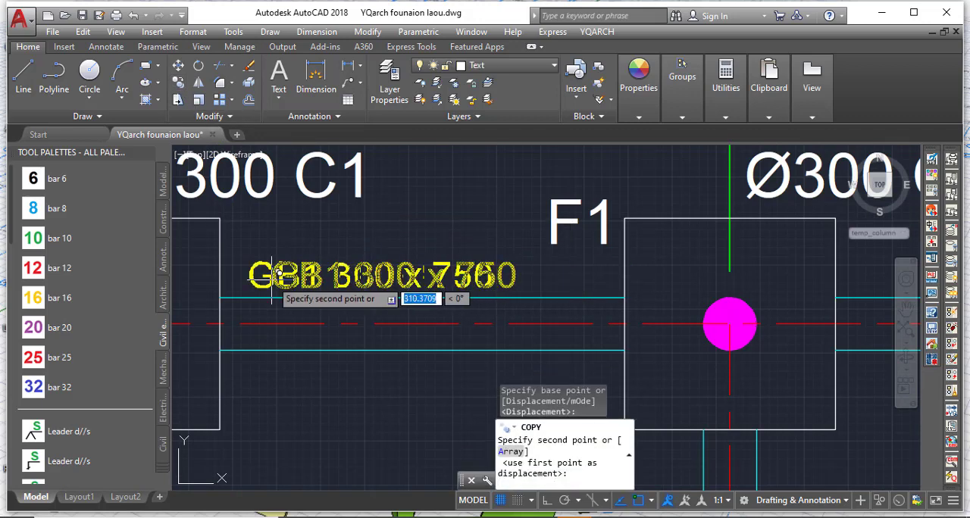
{"action": "scroll", "coordinate": [271, 277], "scroll_direction": "down", "scroll_amount": 4}
{"action": "scroll", "coordinate": [437, 266], "scroll_direction": "up", "scroll_amount": 4}
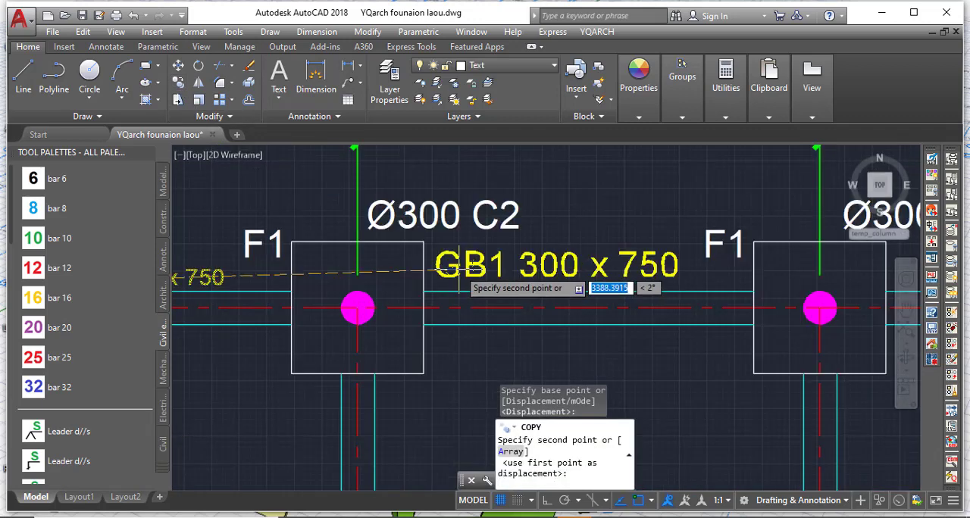
{"action": "left_click", "coordinate": [545, 503]}
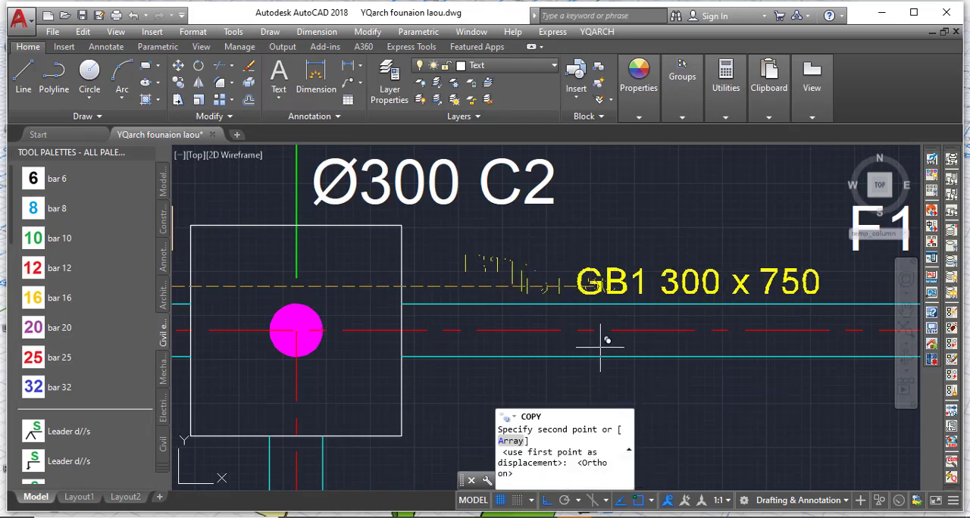
{"action": "left_click", "coordinate": [614, 289]}
{"action": "scroll", "coordinate": [640, 289], "scroll_direction": "down", "scroll_amount": 3}
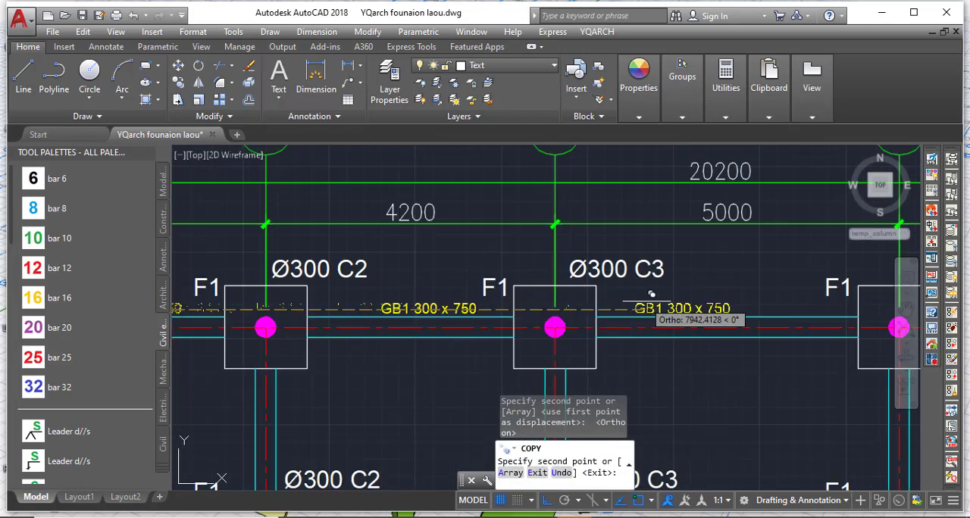
{"action": "left_click", "coordinate": [691, 287]}
Place further copies of the label above the grid D beams between grids 4–5 and 5–6, and end the copying.
{"action": "scroll", "coordinate": [433, 332], "scroll_direction": "down", "scroll_amount": 3}
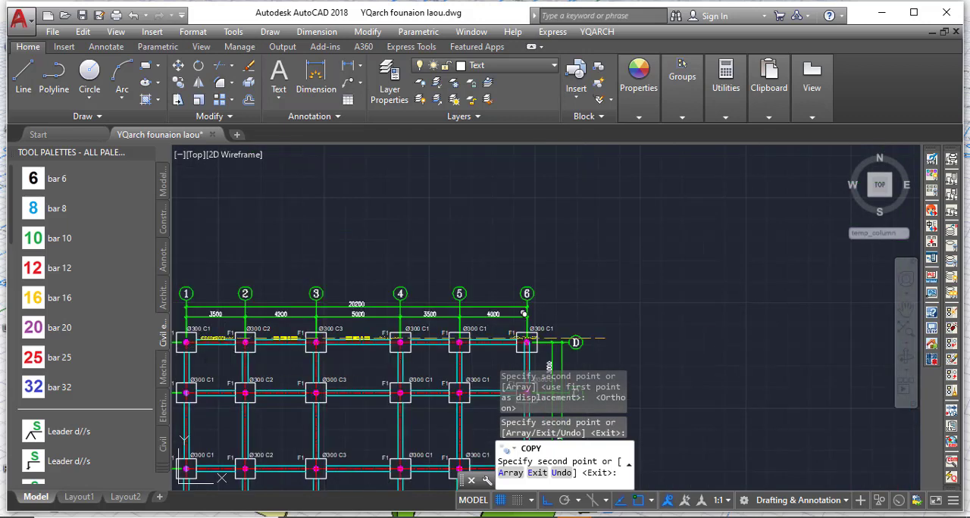
{"action": "scroll", "coordinate": [424, 333], "scroll_direction": "up", "scroll_amount": 4}
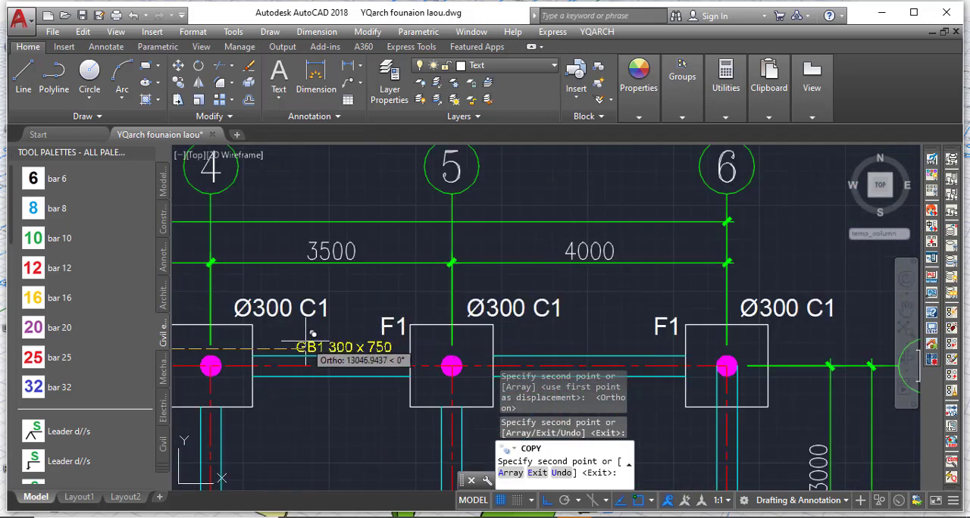
{"action": "left_click", "coordinate": [309, 335]}
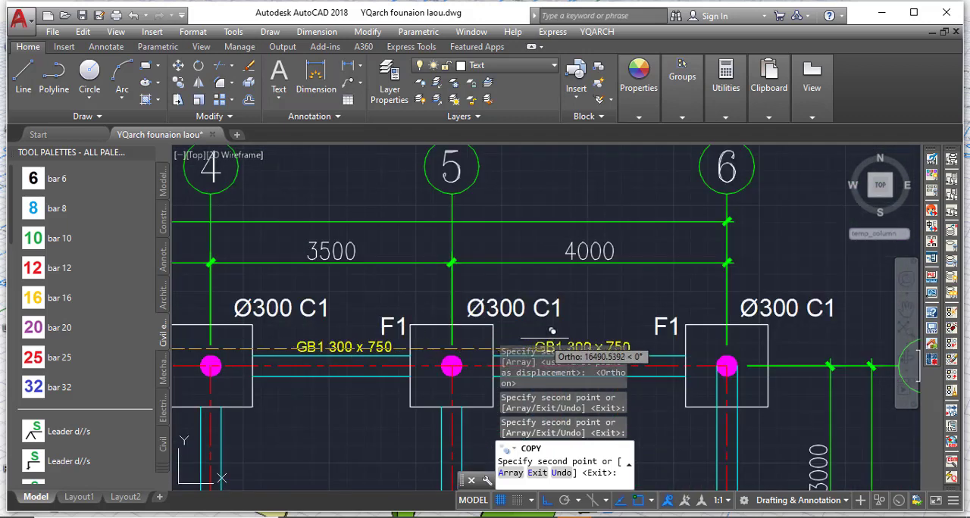
{"action": "left_click", "coordinate": [544, 338]}
{"action": "key", "text": "Escape"}
{"action": "key", "text": "Escape"}
{"action": "key", "text": "Escape"}
Select all GB1 300 x 750 labels along grid D with Select Similar.
{"action": "scroll", "coordinate": [550, 367], "scroll_direction": "up", "scroll_amount": 4}
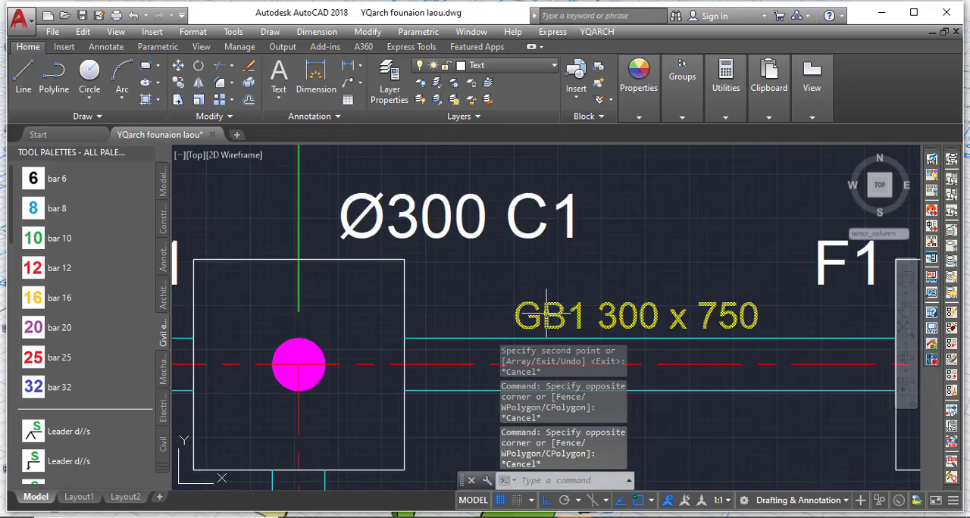
{"action": "right_click", "coordinate": [546, 310]}
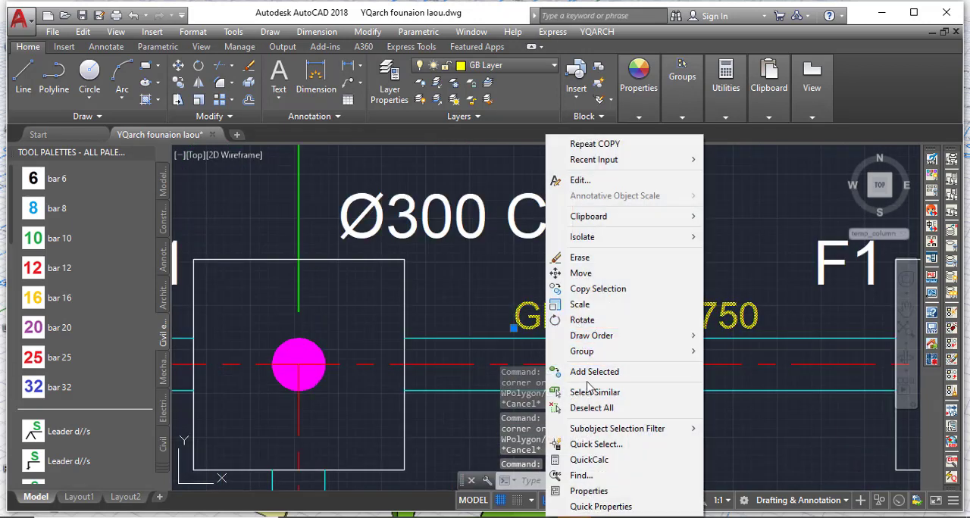
{"action": "left_click", "coordinate": [588, 392]}
Copy the selected row of GB1 300 x 750 labels straight down to just above the grid C beams.
{"action": "scroll", "coordinate": [559, 368], "scroll_direction": "down", "scroll_amount": 3}
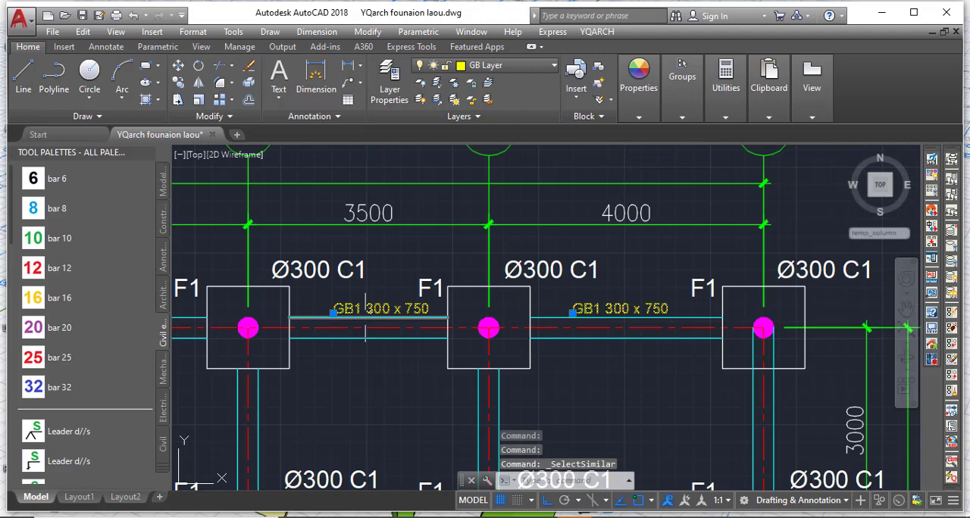
{"action": "scroll", "coordinate": [365, 326], "scroll_direction": "down", "scroll_amount": 4}
{"action": "scroll", "coordinate": [316, 294], "scroll_direction": "down", "scroll_amount": 2}
{"action": "scroll", "coordinate": [318, 273], "scroll_direction": "up", "scroll_amount": 8}
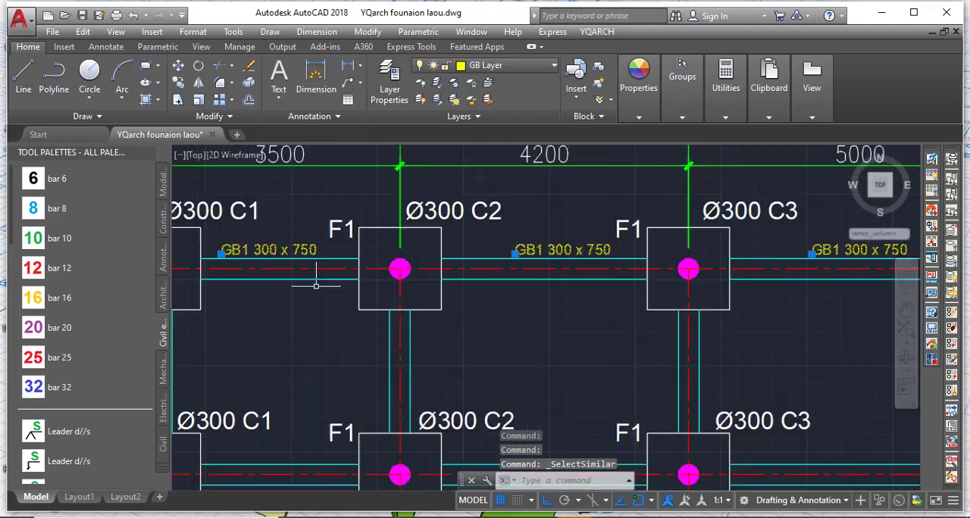
{"action": "scroll", "coordinate": [404, 259], "scroll_direction": "down", "scroll_amount": 4}
{"action": "scroll", "coordinate": [368, 246], "scroll_direction": "up", "scroll_amount": 4}
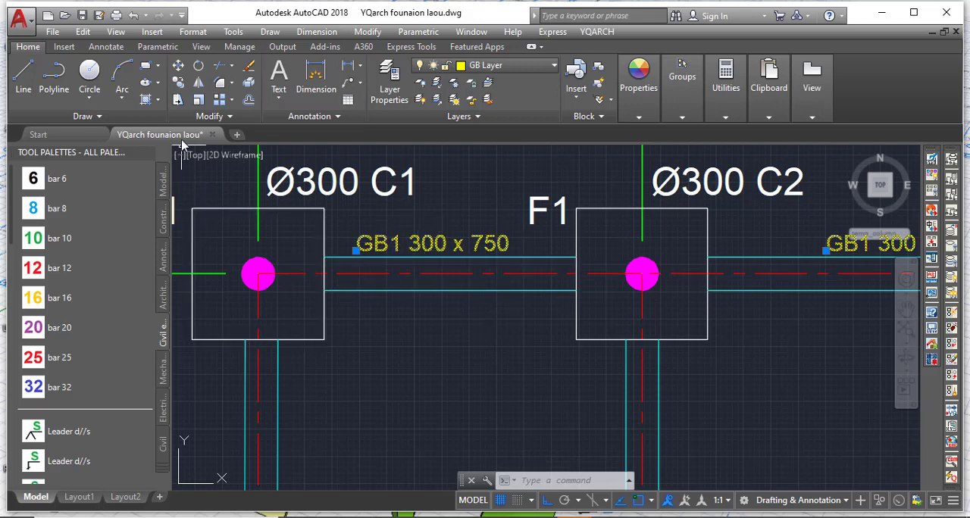
{"action": "left_click", "coordinate": [178, 83]}
{"action": "left_click", "coordinate": [357, 240]}
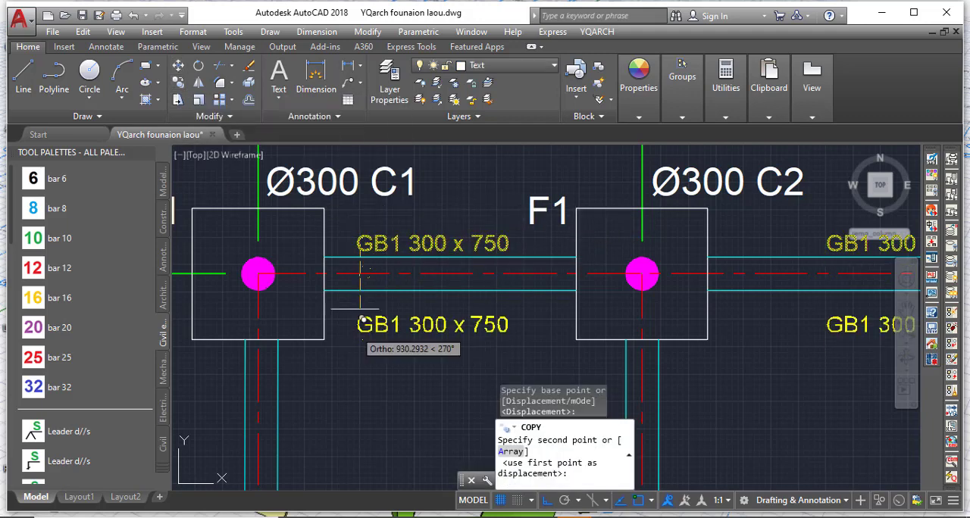
{"action": "scroll", "coordinate": [354, 327], "scroll_direction": "down", "scroll_amount": 4}
{"action": "scroll", "coordinate": [366, 365], "scroll_direction": "up", "scroll_amount": 4}
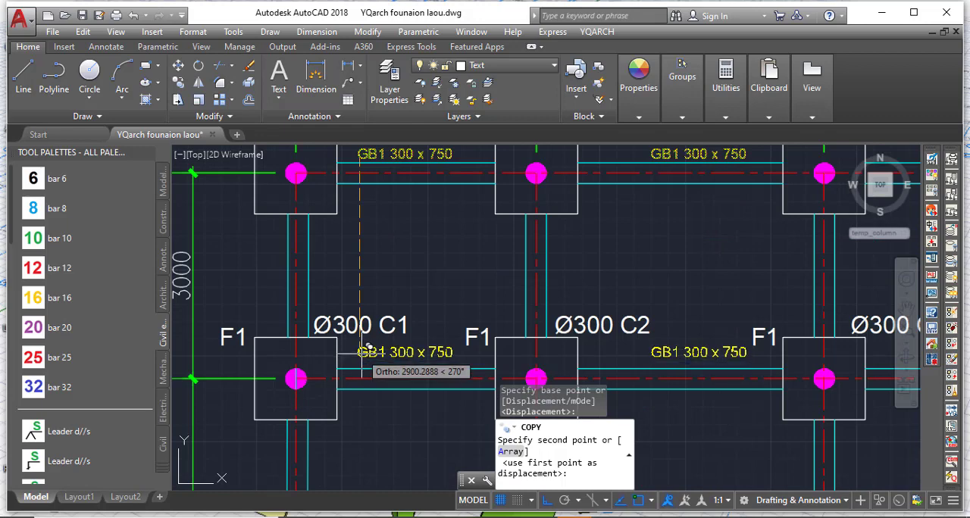
{"action": "scroll", "coordinate": [379, 367], "scroll_direction": "up", "scroll_amount": 5}
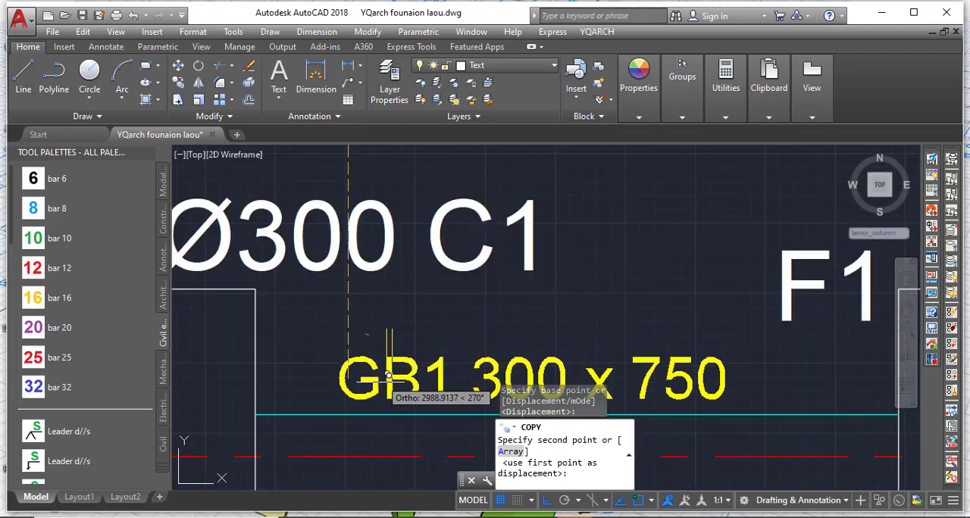
{"action": "left_click", "coordinate": [386, 370]}
Place two more copies of the label row above the grid B and grid A beams, and end the copying.
{"action": "scroll", "coordinate": [424, 178], "scroll_direction": "down", "scroll_amount": 4}
{"action": "scroll", "coordinate": [425, 172], "scroll_direction": "down", "scroll_amount": 4}
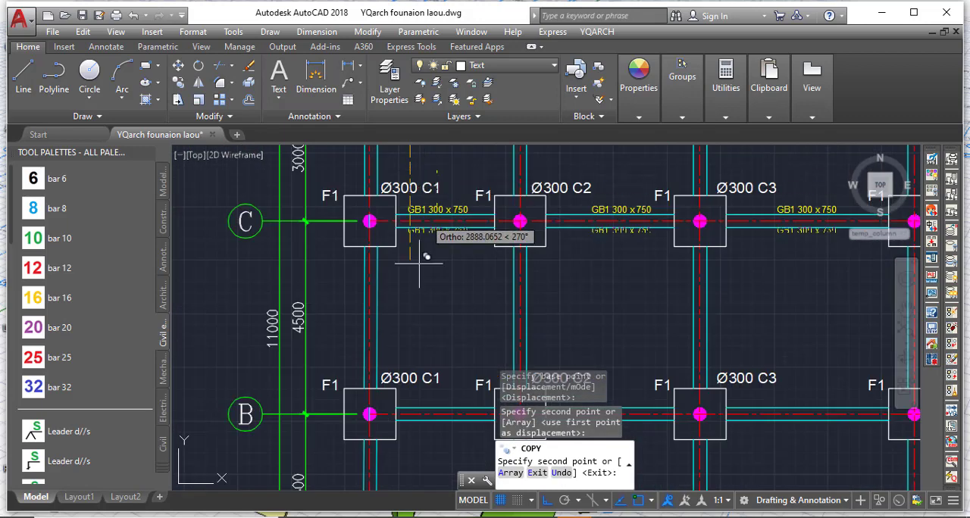
{"action": "scroll", "coordinate": [420, 402], "scroll_direction": "up", "scroll_amount": 5}
{"action": "left_click", "coordinate": [421, 410]}
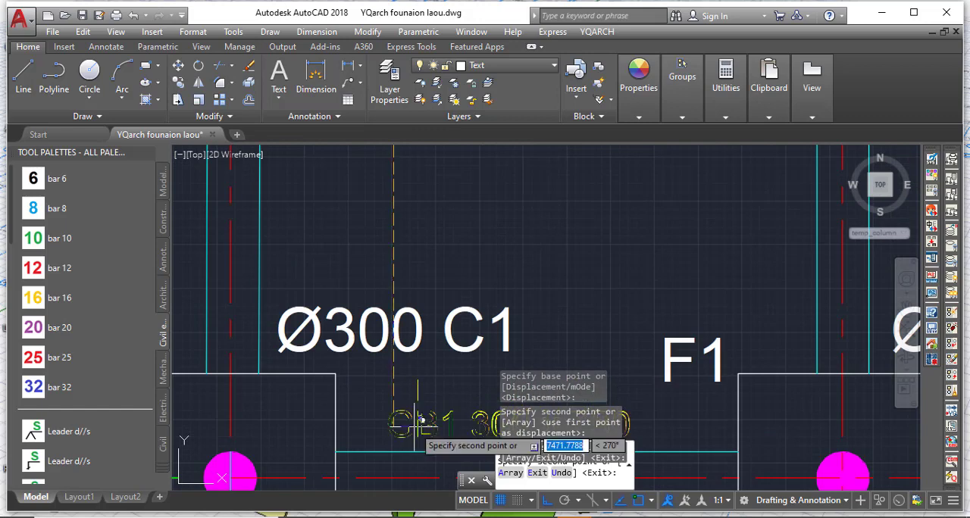
{"action": "scroll", "coordinate": [438, 216], "scroll_direction": "down", "scroll_amount": 5}
{"action": "scroll", "coordinate": [439, 337], "scroll_direction": "up", "scroll_amount": 5}
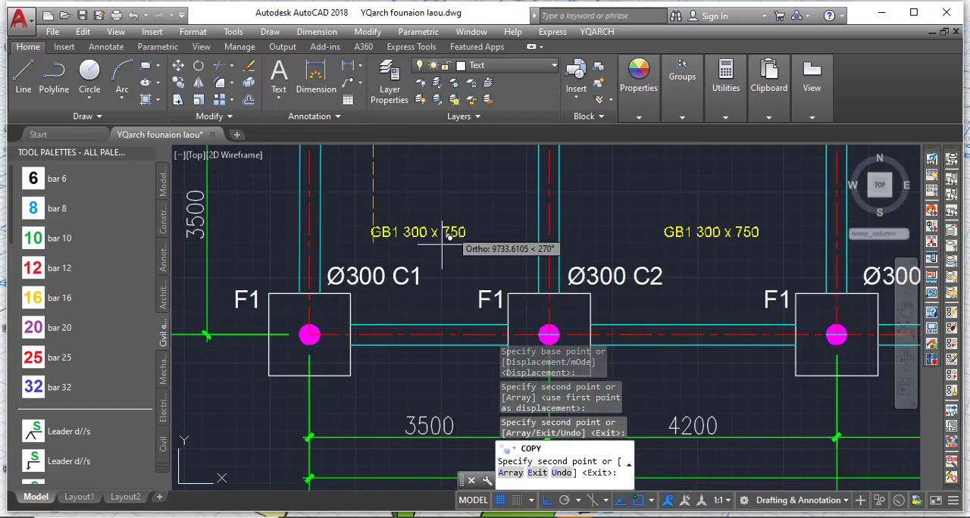
{"action": "scroll", "coordinate": [437, 322], "scroll_direction": "up", "scroll_amount": 3}
{"action": "left_click", "coordinate": [440, 331]}
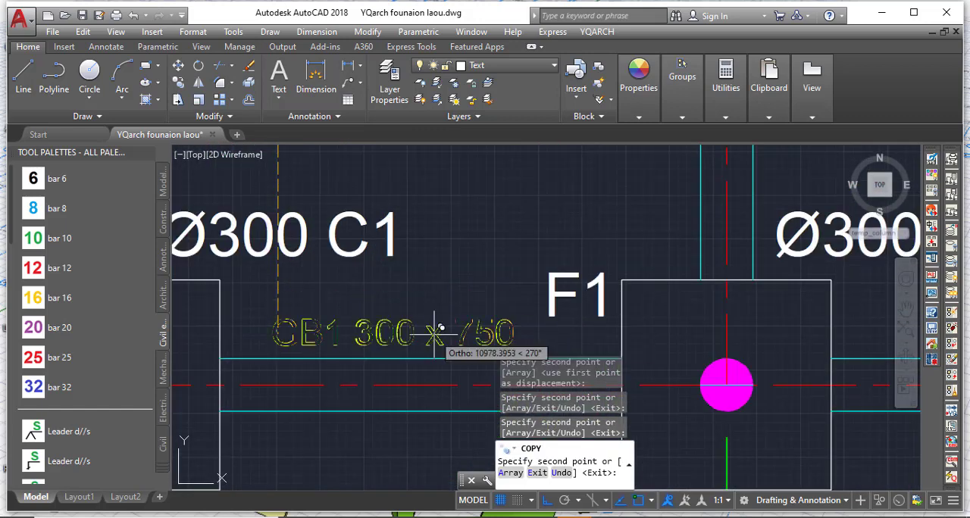
{"action": "key", "text": "Escape"}
Copy the GB1 300 x 750 label of the first grid A beam straight down into the empty space below the plan.
{"action": "scroll", "coordinate": [477, 270], "scroll_direction": "down", "scroll_amount": 2}
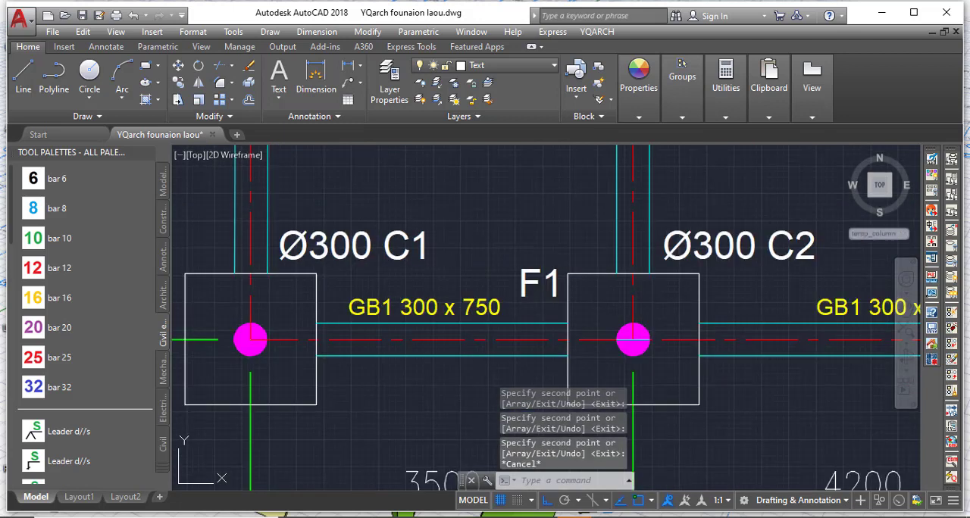
{"action": "left_click", "coordinate": [416, 306]}
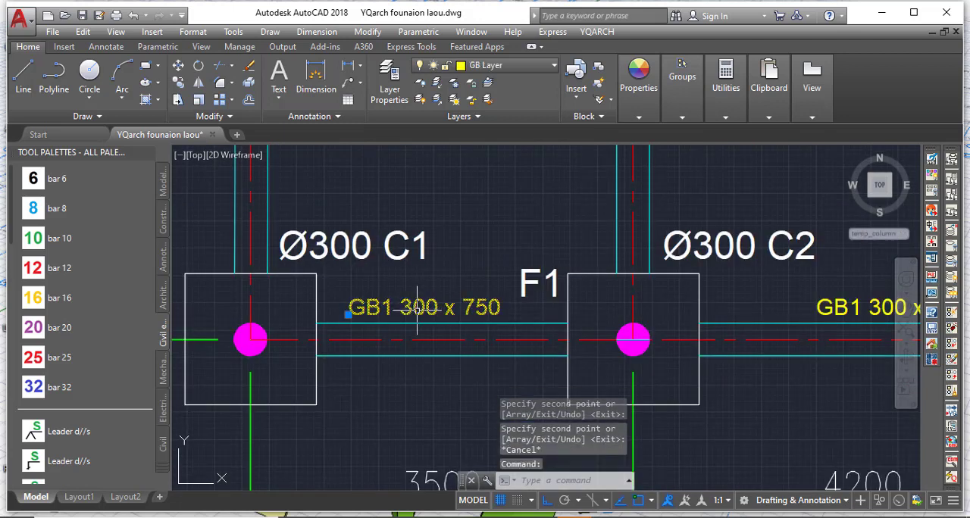
{"action": "left_click", "coordinate": [177, 82]}
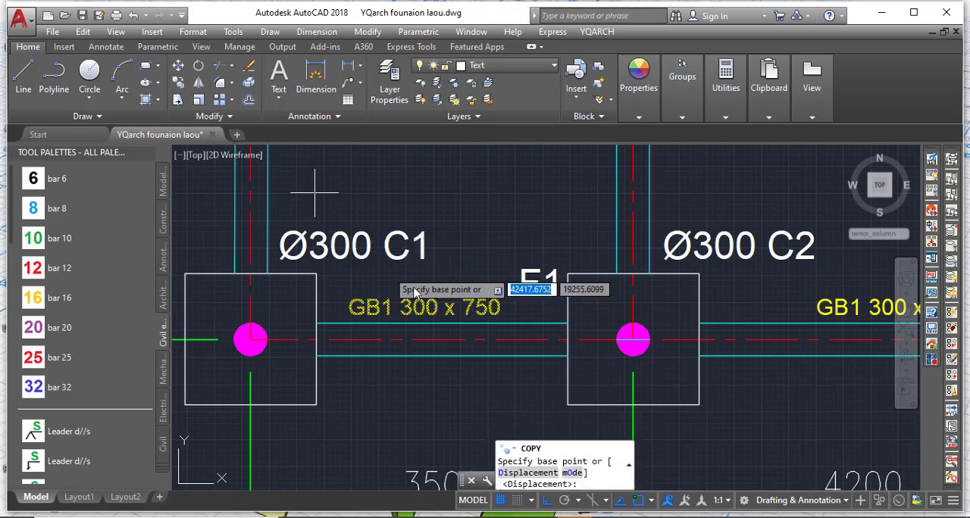
{"action": "left_click", "coordinate": [402, 310]}
{"action": "scroll", "coordinate": [415, 206], "scroll_direction": "down", "scroll_amount": 4}
{"action": "scroll", "coordinate": [416, 201], "scroll_direction": "down", "scroll_amount": 4}
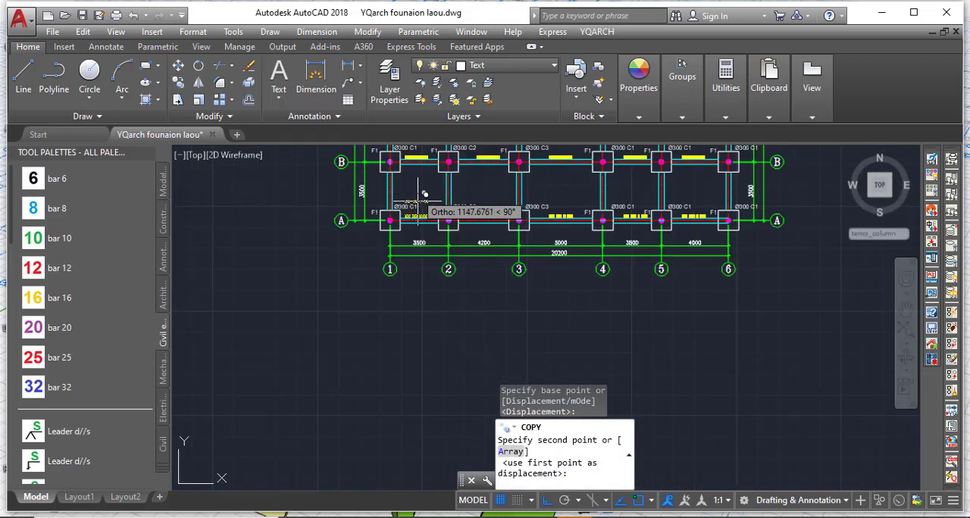
{"action": "scroll", "coordinate": [414, 287], "scroll_direction": "up", "scroll_amount": 4}
{"action": "left_click", "coordinate": [411, 311]}
{"action": "scroll", "coordinate": [409, 312], "scroll_direction": "up", "scroll_amount": 5}
{"action": "key", "text": "Escape"}
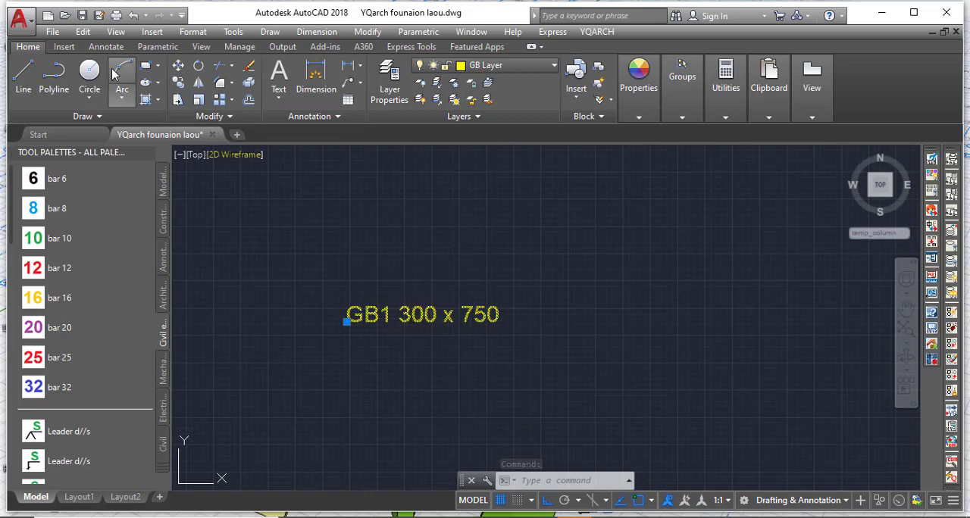
Rotate the copied GB1 300 x 750 label below the plan to vertical, reading upwards.
{"action": "left_click", "coordinate": [198, 67]}
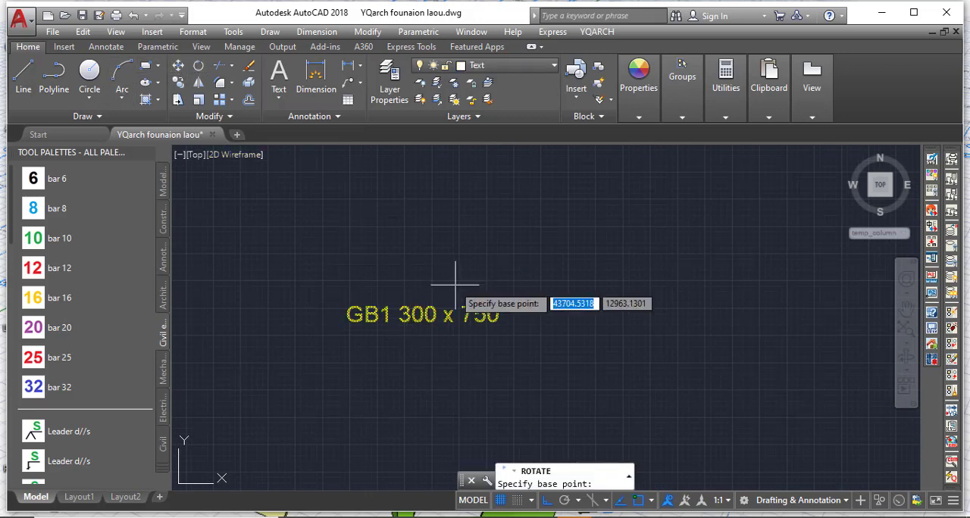
{"action": "left_click", "coordinate": [456, 311]}
{"action": "left_click", "coordinate": [438, 240]}
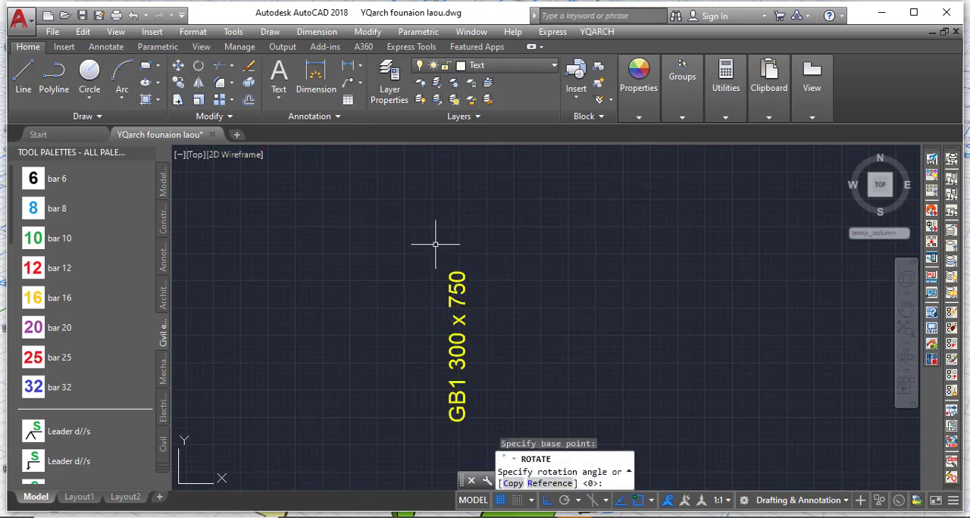
Move the vertical GB1 300 x 750 label from below the plan to just beside the grid 1 beam between grids A and B.
{"action": "scroll", "coordinate": [439, 238], "scroll_direction": "down", "scroll_amount": 2}
{"action": "left_click", "coordinate": [451, 306]}
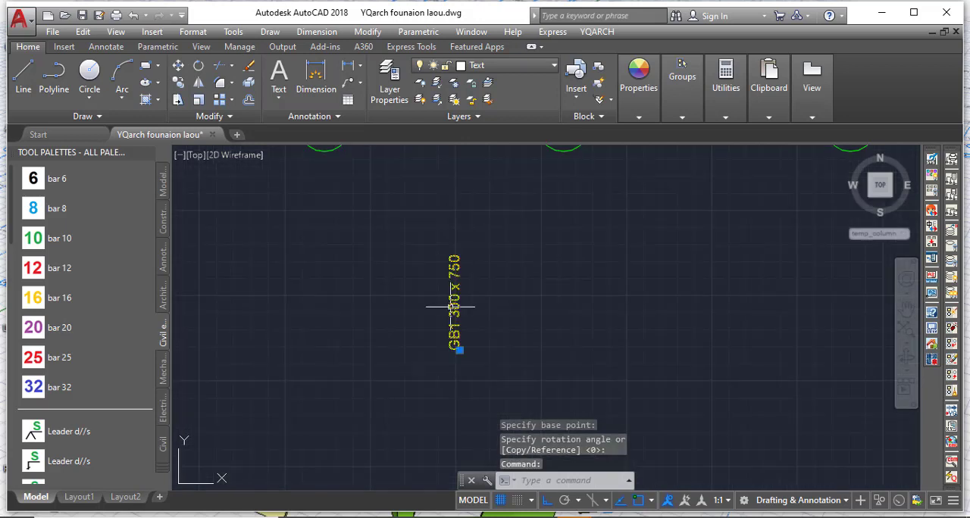
{"action": "left_click", "coordinate": [177, 66]}
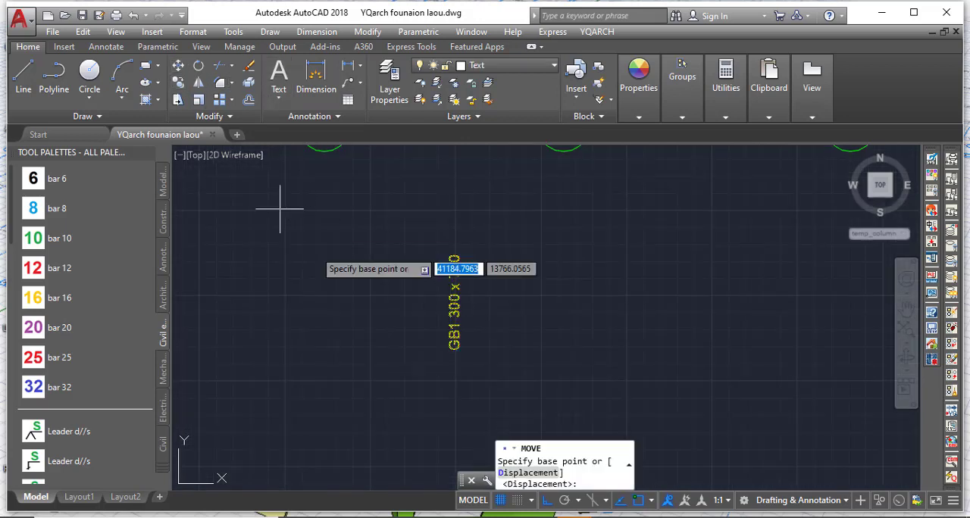
{"action": "left_click", "coordinate": [454, 345]}
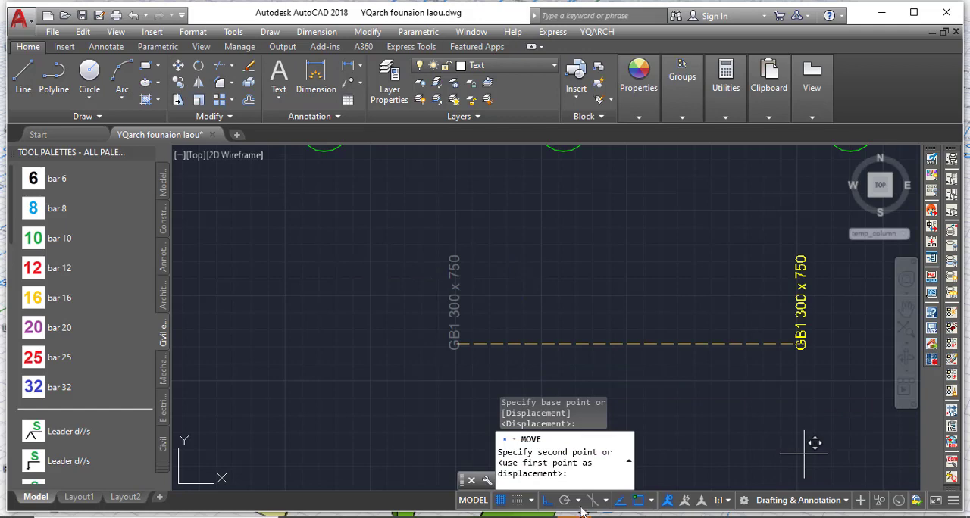
{"action": "left_click", "coordinate": [546, 500]}
{"action": "scroll", "coordinate": [522, 331], "scroll_direction": "down", "scroll_amount": 3}
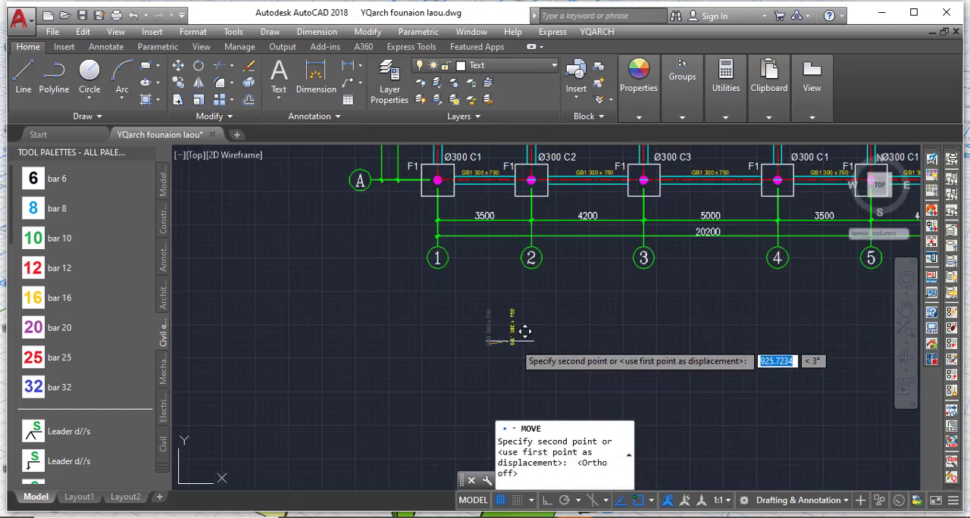
{"action": "scroll", "coordinate": [409, 333], "scroll_direction": "down", "scroll_amount": 3}
{"action": "scroll", "coordinate": [424, 287], "scroll_direction": "up", "scroll_amount": 10}
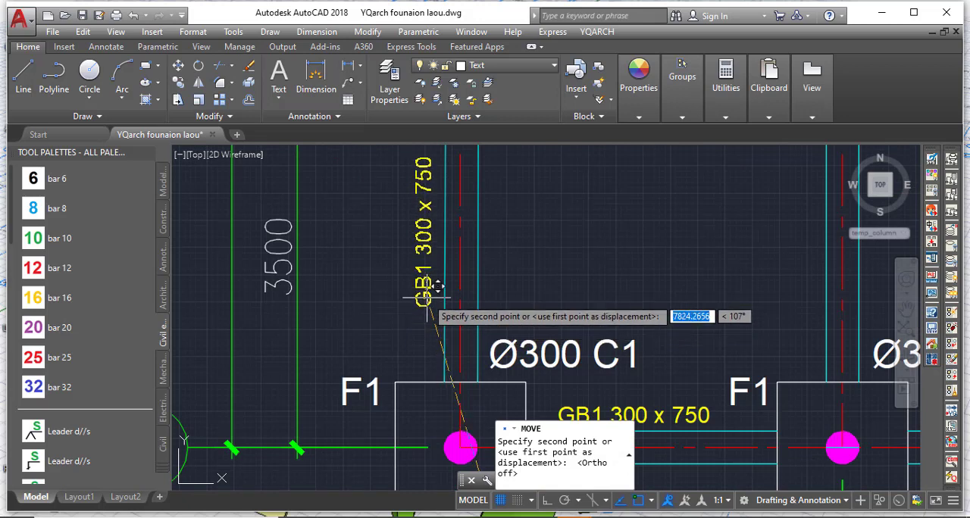
{"action": "left_click", "coordinate": [429, 294]}
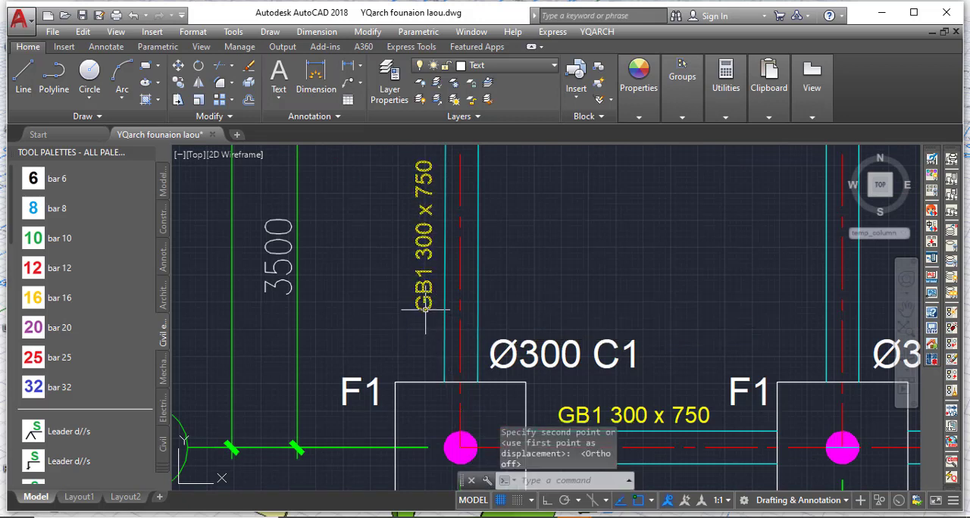
Copy the vertical GB1 300 x 750 label straight up beside the grid 1 beam between grids B and C.
{"action": "left_click", "coordinate": [425, 309]}
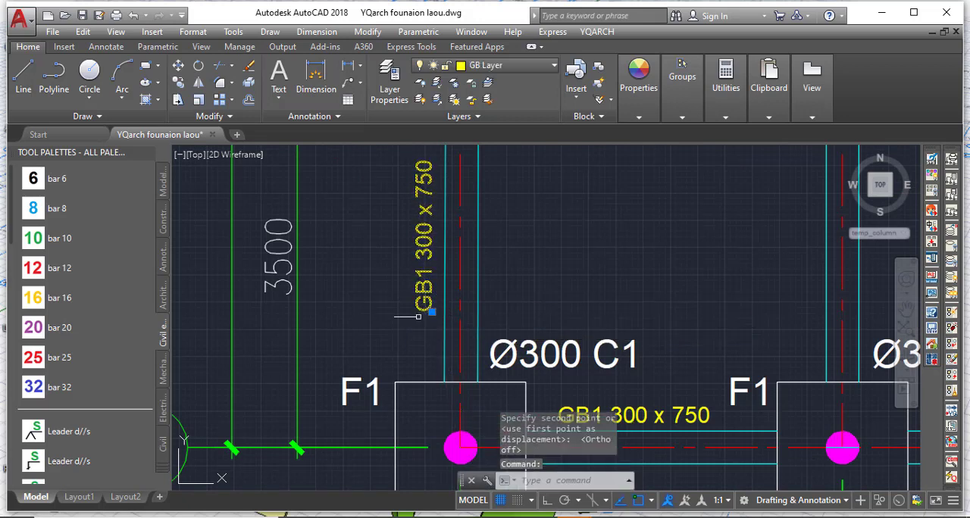
{"action": "left_click", "coordinate": [547, 501]}
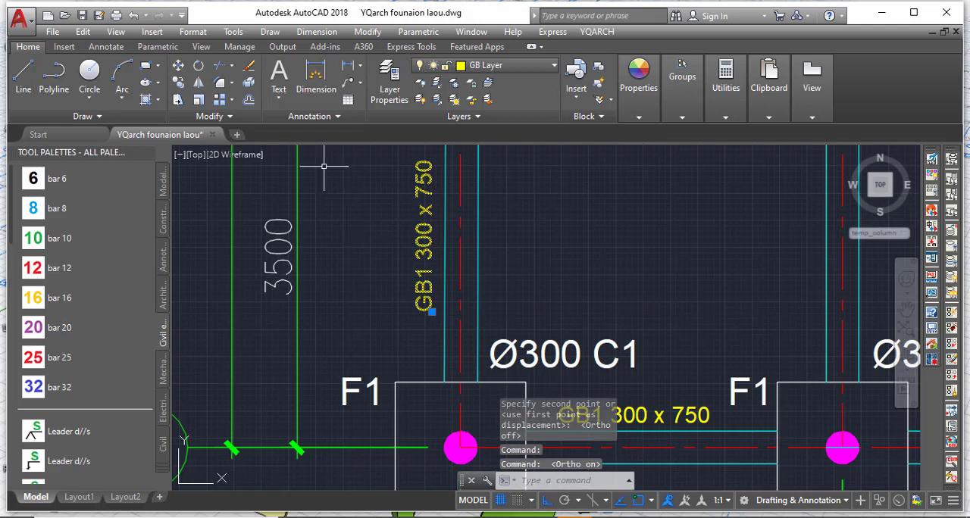
{"action": "left_click", "coordinate": [178, 82]}
{"action": "scroll", "coordinate": [415, 340], "scroll_direction": "down", "scroll_amount": 3}
{"action": "scroll", "coordinate": [444, 278], "scroll_direction": "up", "scroll_amount": 6}
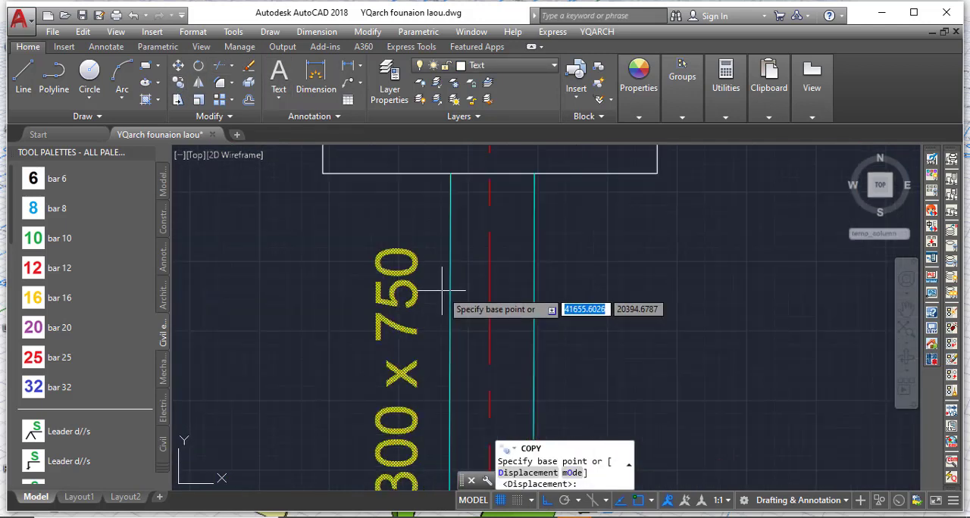
{"action": "scroll", "coordinate": [413, 340], "scroll_direction": "down", "scroll_amount": 6}
{"action": "scroll", "coordinate": [412, 396], "scroll_direction": "up", "scroll_amount": 4}
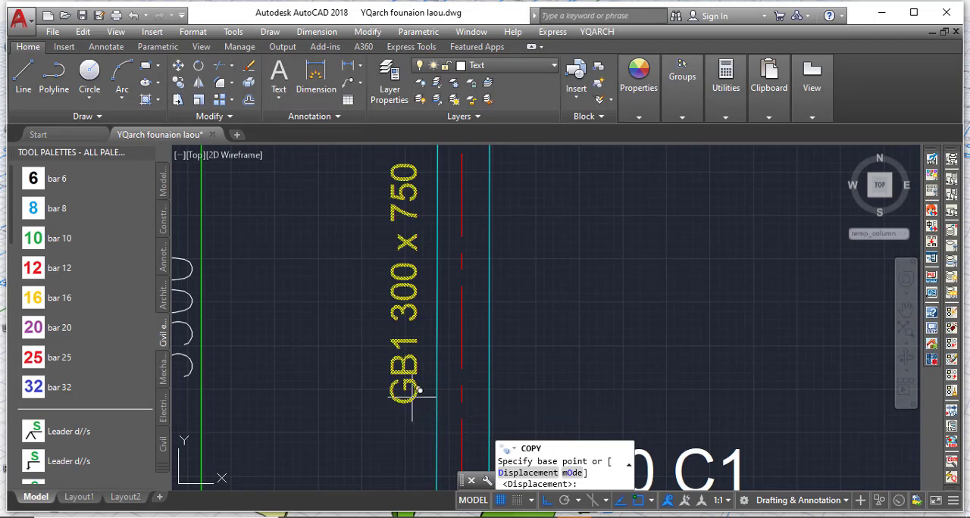
{"action": "left_click", "coordinate": [412, 396]}
{"action": "scroll", "coordinate": [416, 484], "scroll_direction": "down", "scroll_amount": 6}
{"action": "scroll", "coordinate": [422, 478], "scroll_direction": "down", "scroll_amount": 5}
{"action": "scroll", "coordinate": [423, 394], "scroll_direction": "up", "scroll_amount": 8}
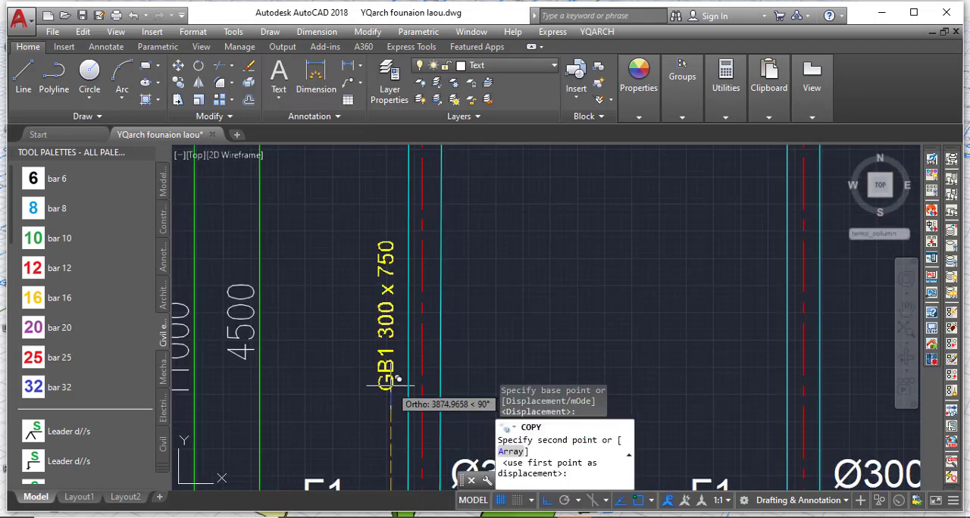
{"action": "left_click", "coordinate": [390, 384]}
Place another copy of the vertical label beside the grid 1 beam between grids C and D, and end the copying.
{"action": "scroll", "coordinate": [394, 383], "scroll_direction": "down", "scroll_amount": 4}
{"action": "scroll", "coordinate": [434, 359], "scroll_direction": "up", "scroll_amount": 4}
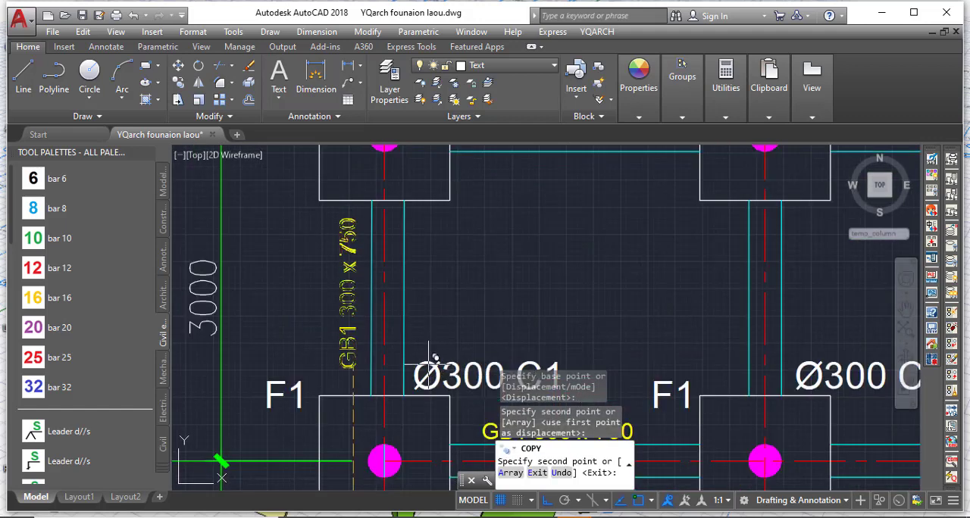
{"action": "key", "text": "Escape"}
Copy the three vertical GB1 300 x 750 labels of grid 1 horizontally to sit beside the grid 2 beams.
{"action": "left_click", "coordinate": [346, 291]}
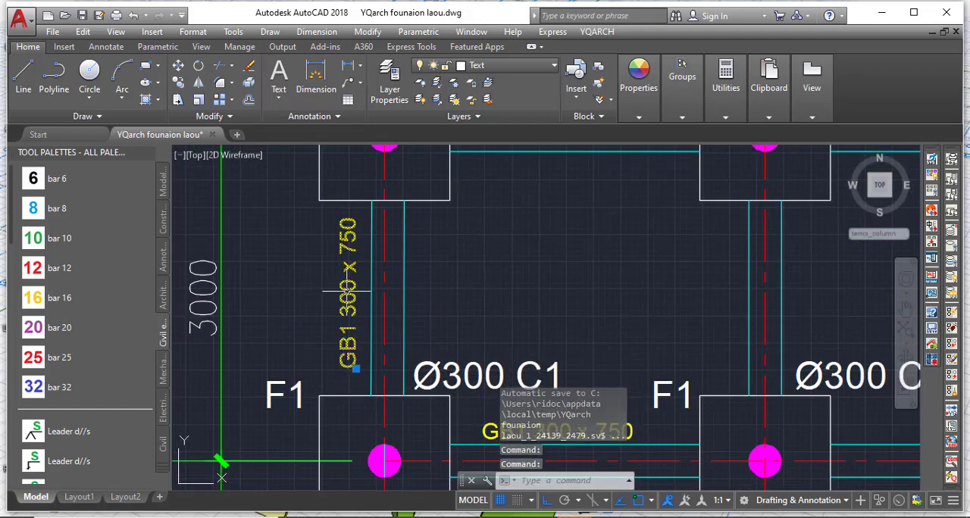
{"action": "scroll", "coordinate": [387, 208], "scroll_direction": "down", "scroll_amount": 3}
{"action": "scroll", "coordinate": [376, 327], "scroll_direction": "up", "scroll_amount": 3}
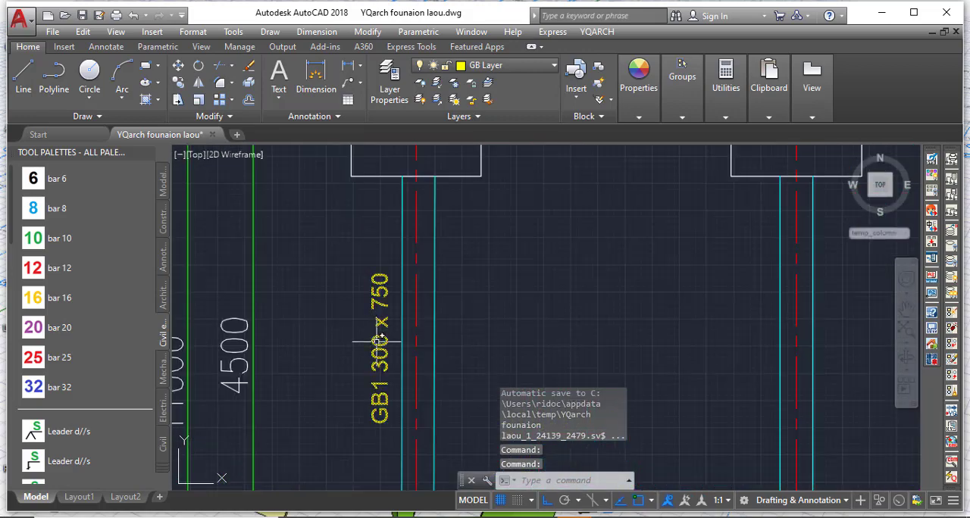
{"action": "scroll", "coordinate": [381, 338], "scroll_direction": "down", "scroll_amount": 4}
{"action": "scroll", "coordinate": [383, 359], "scroll_direction": "up", "scroll_amount": 4}
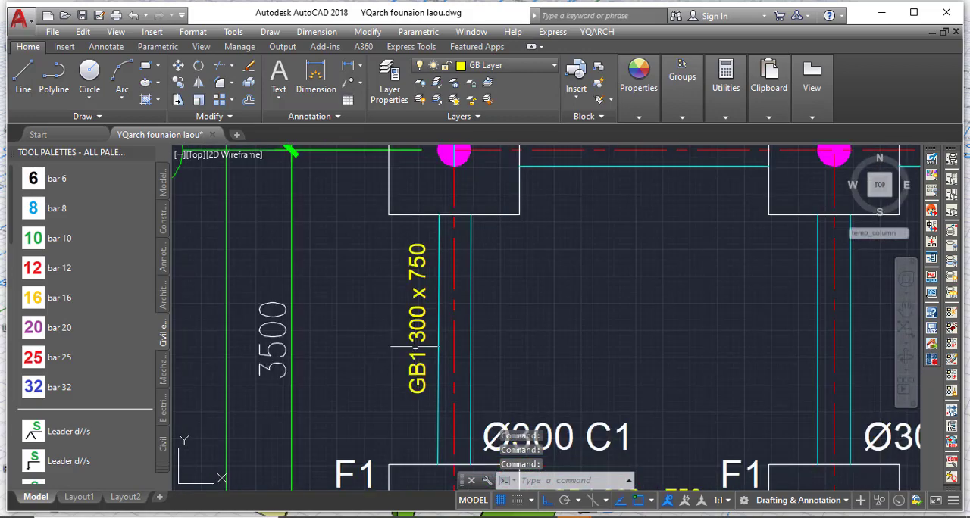
{"action": "scroll", "coordinate": [395, 364], "scroll_direction": "down", "scroll_amount": 3}
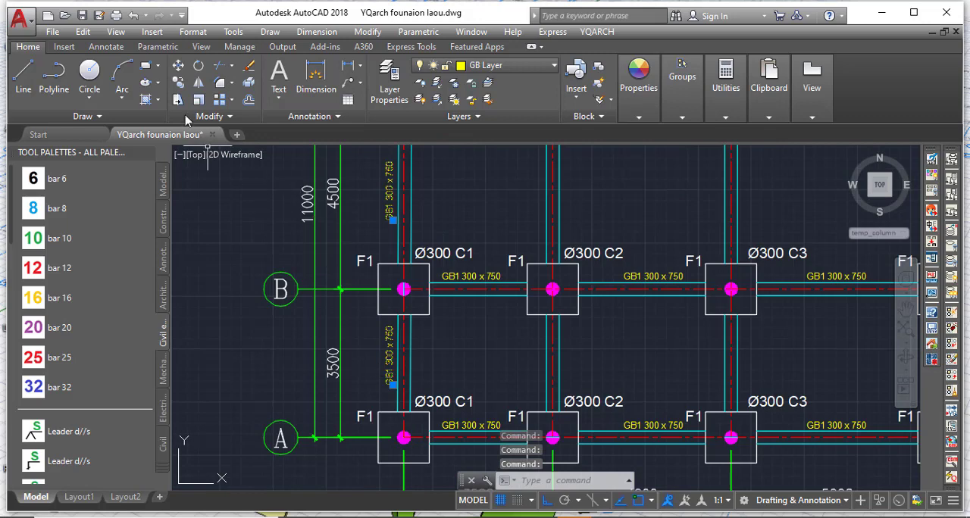
{"action": "type", "text": "co"}
{"action": "key", "text": "Return"}
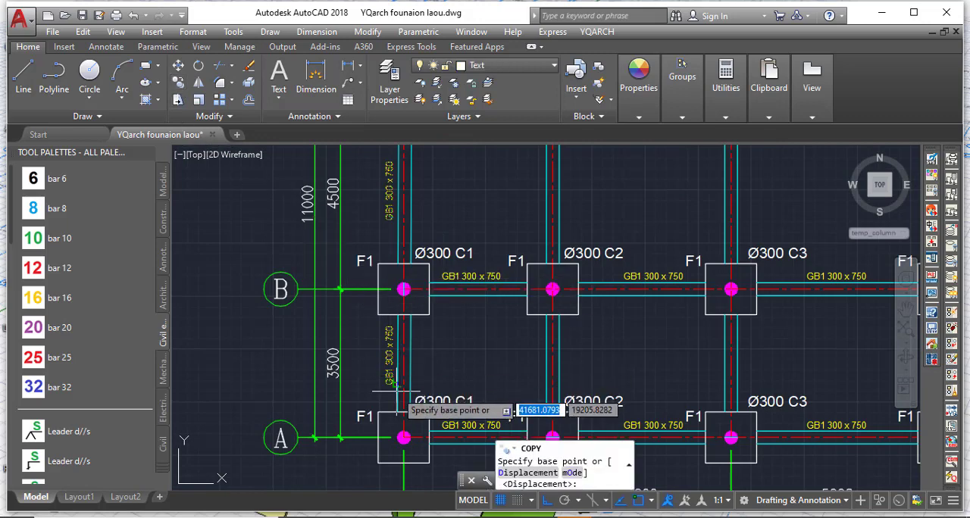
{"action": "scroll", "coordinate": [372, 371], "scroll_direction": "up", "scroll_amount": 4}
{"action": "left_click", "coordinate": [373, 371]}
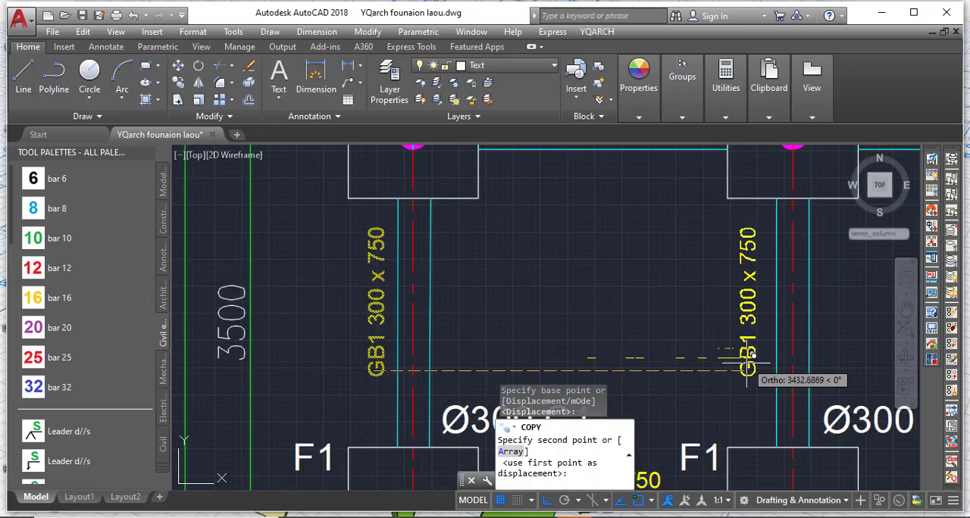
{"action": "scroll", "coordinate": [758, 362], "scroll_direction": "up", "scroll_amount": 1}
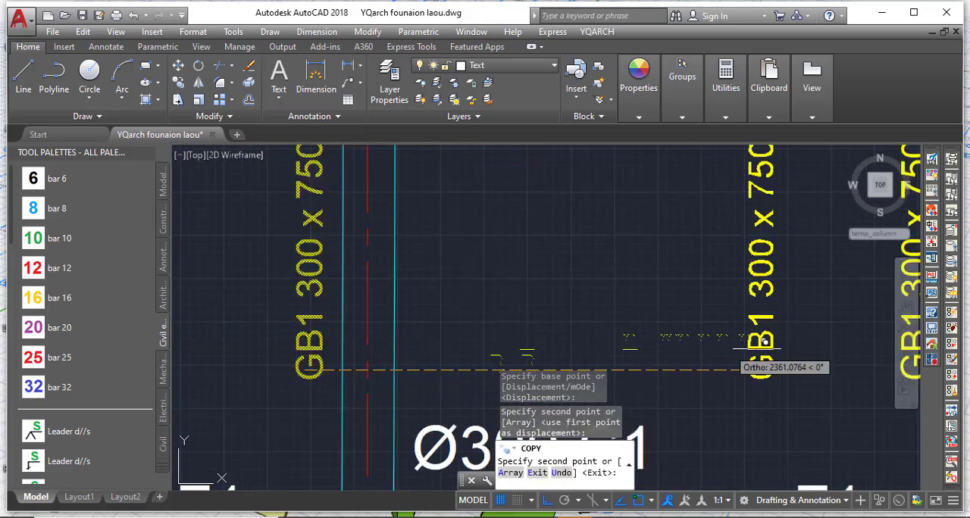
Place further copies of the three vertical labels beside the beams of grids 3, 4, 5 and 6, and end the copying.
{"action": "scroll", "coordinate": [622, 359], "scroll_direction": "down", "scroll_amount": 5}
{"action": "scroll", "coordinate": [622, 359], "scroll_direction": "up", "scroll_amount": 4}
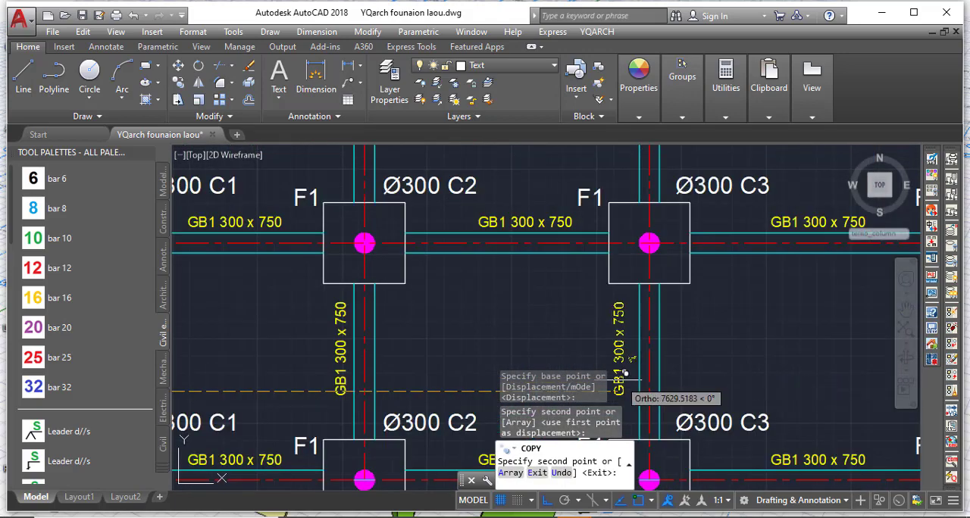
{"action": "scroll", "coordinate": [506, 365], "scroll_direction": "down", "scroll_amount": 6}
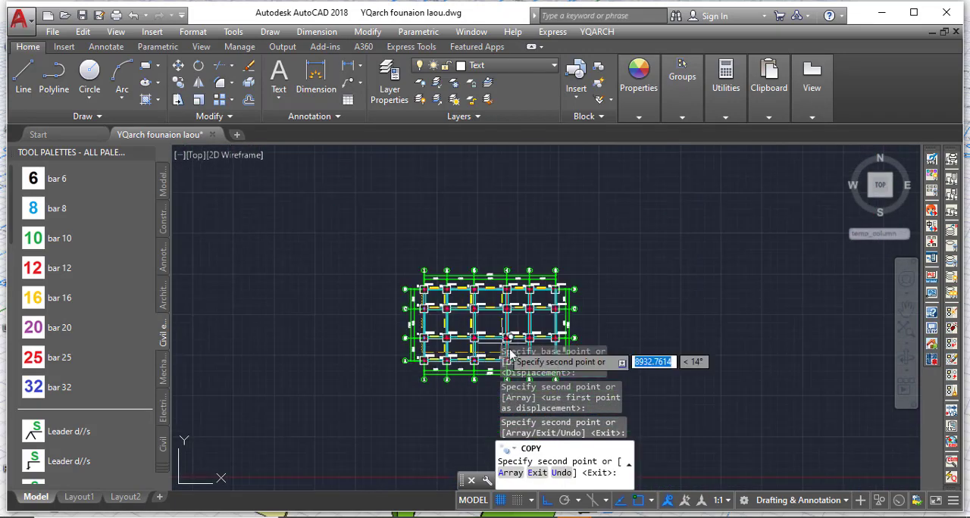
{"action": "scroll", "coordinate": [423, 343], "scroll_direction": "up", "scroll_amount": 4}
{"action": "scroll", "coordinate": [366, 307], "scroll_direction": "down", "scroll_amount": 3}
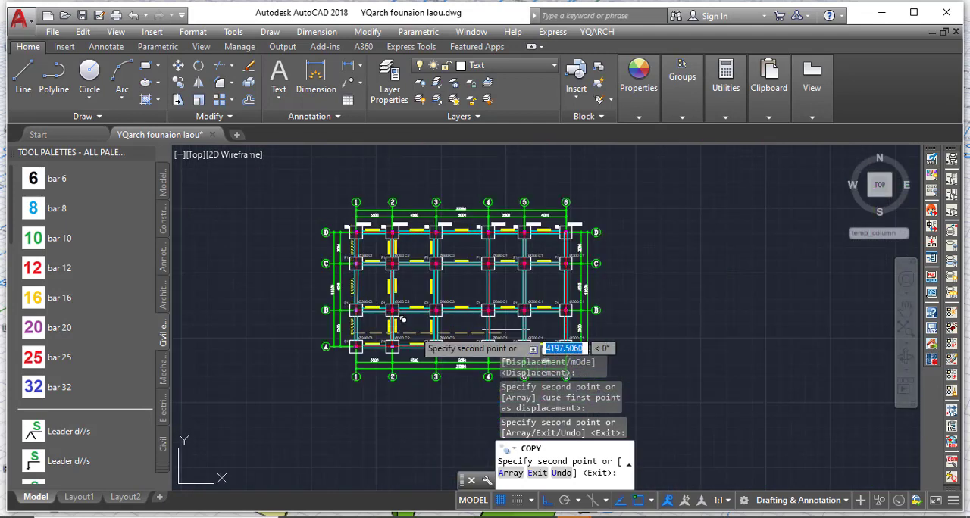
{"action": "scroll", "coordinate": [523, 333], "scroll_direction": "up", "scroll_amount": 5}
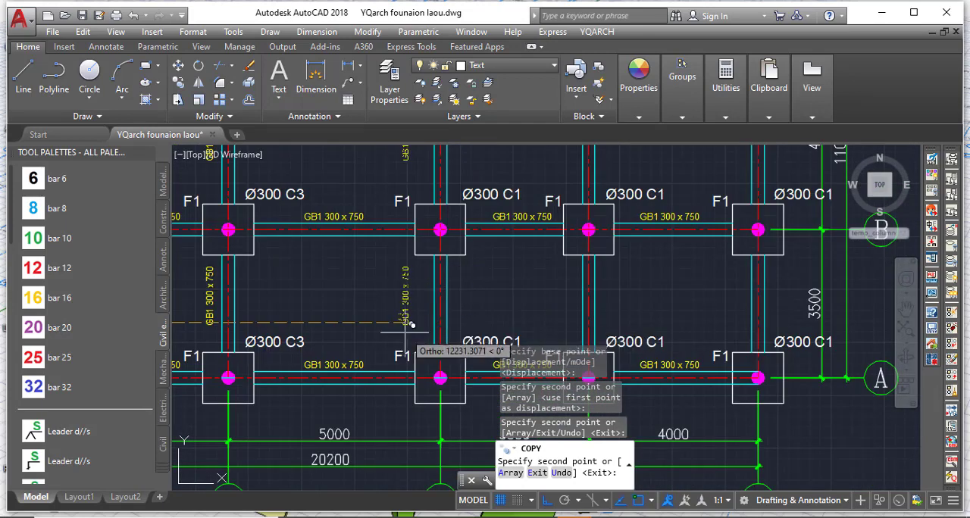
{"action": "left_click", "coordinate": [425, 331]}
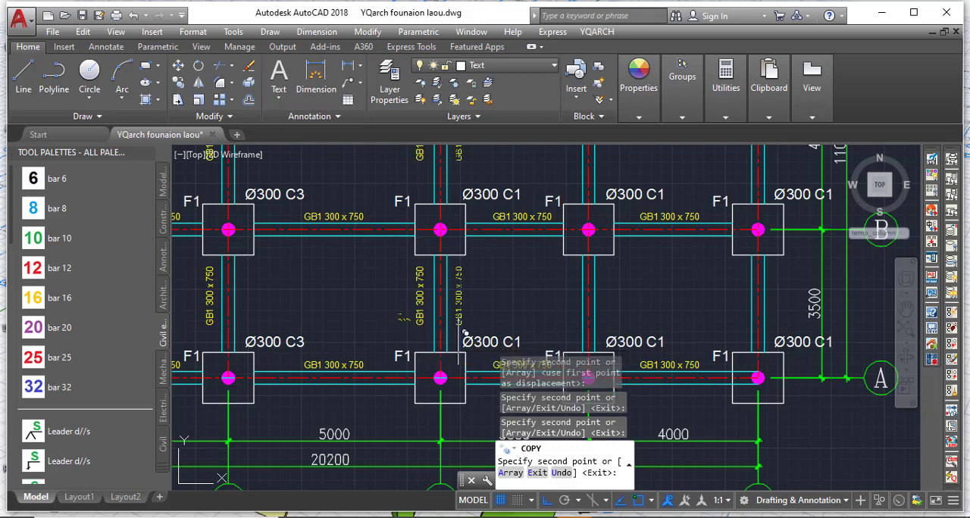
{"action": "left_click", "coordinate": [570, 331]}
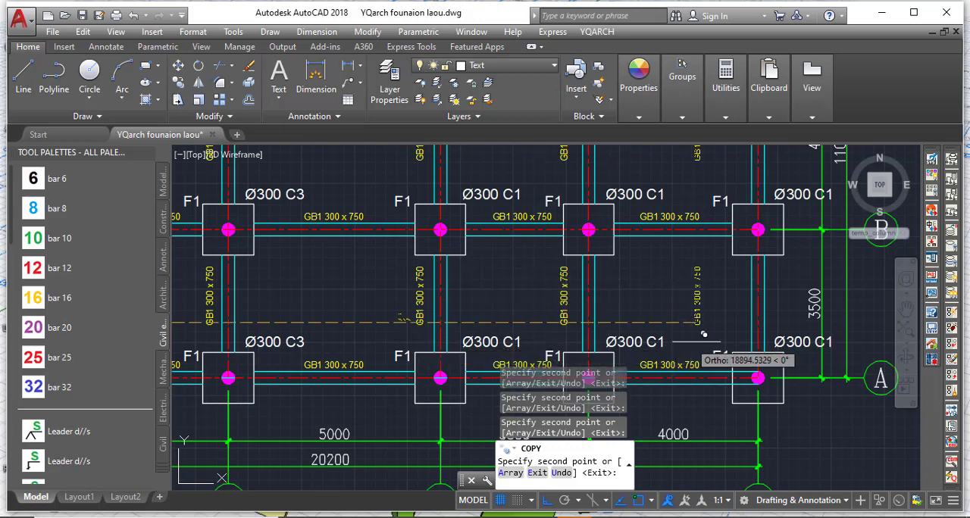
{"action": "left_click", "coordinate": [747, 338]}
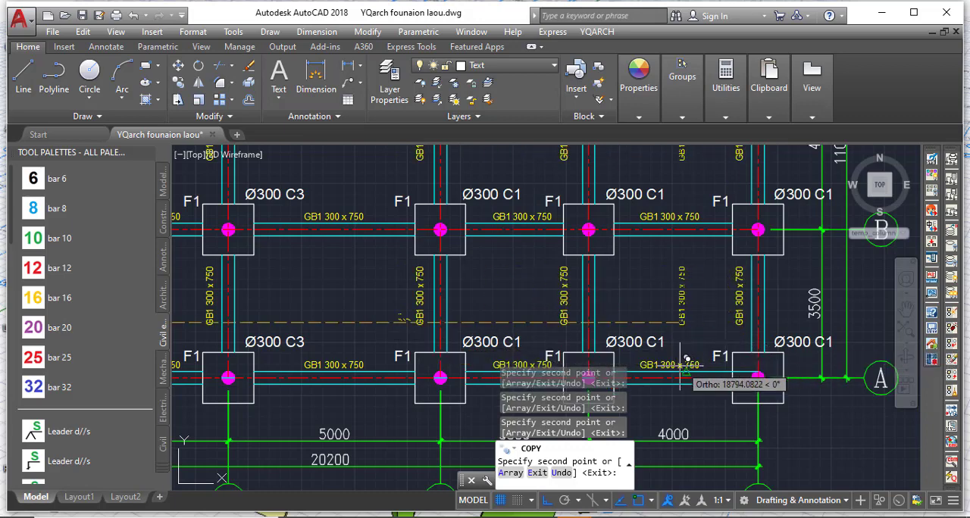
{"action": "key", "text": "Escape"}
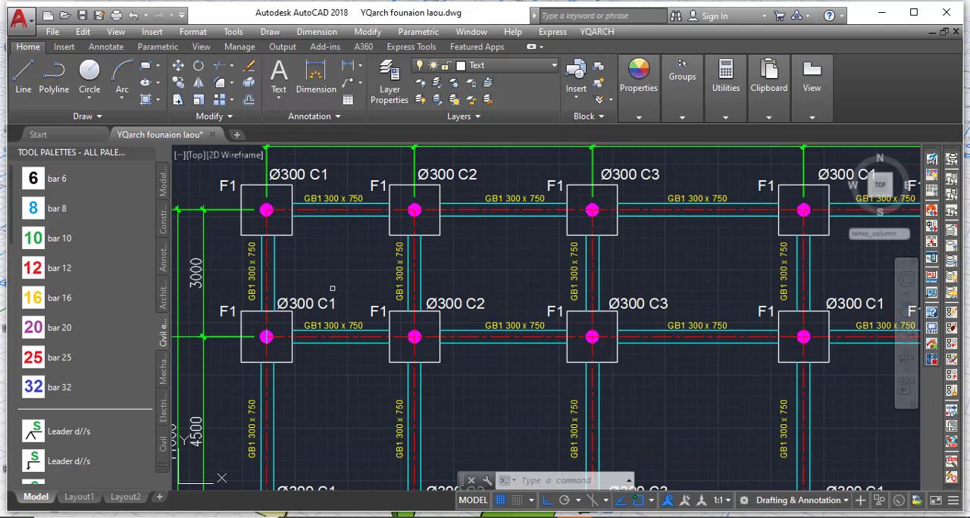
Examine the vertical GB1 300 x 750 labels across the plan, particularly beside the grid 3 beam between grids C and D.
{"action": "scroll", "coordinate": [332, 270], "scroll_direction": "down", "scroll_amount": 5}
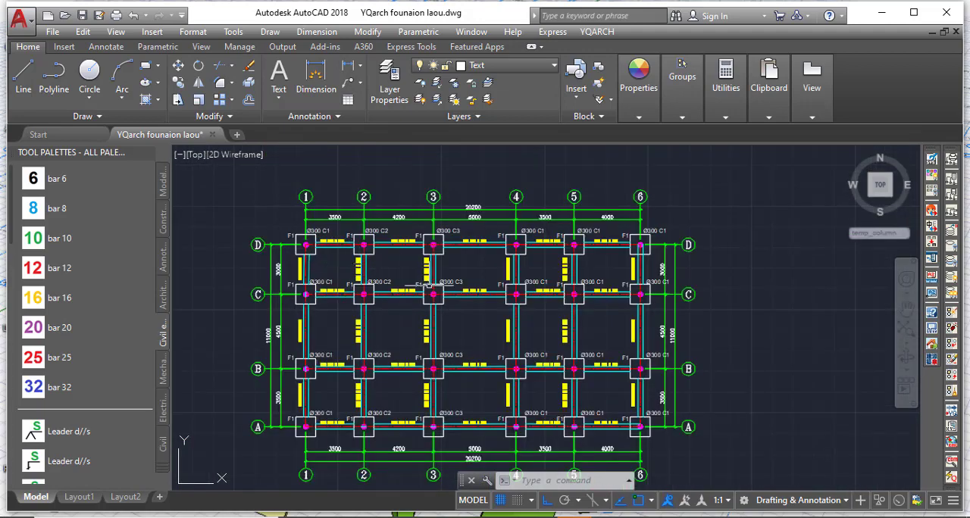
{"action": "scroll", "coordinate": [438, 266], "scroll_direction": "up", "scroll_amount": 5}
{"action": "scroll", "coordinate": [415, 274], "scroll_direction": "up", "scroll_amount": 2}
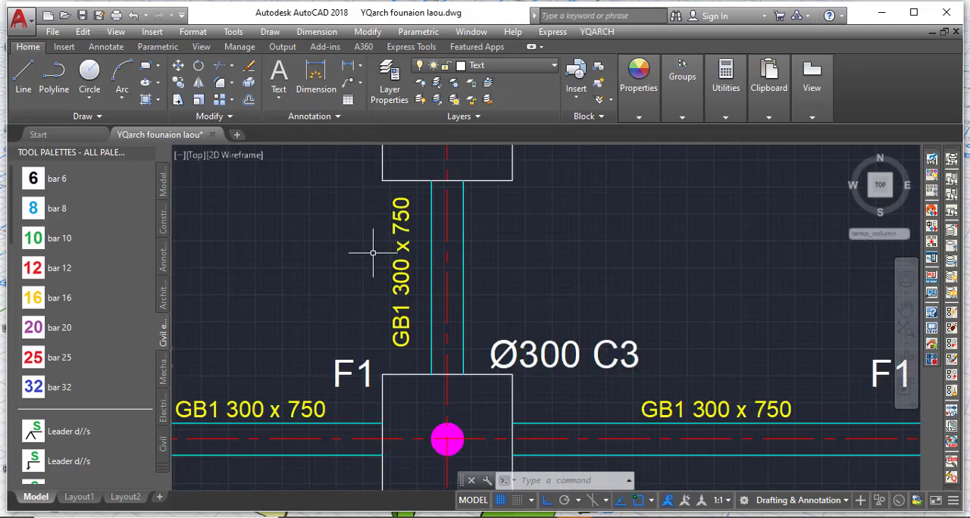
{"action": "scroll", "coordinate": [440, 256], "scroll_direction": "down", "scroll_amount": 5}
{"action": "scroll", "coordinate": [447, 265], "scroll_direction": "up", "scroll_amount": 4}
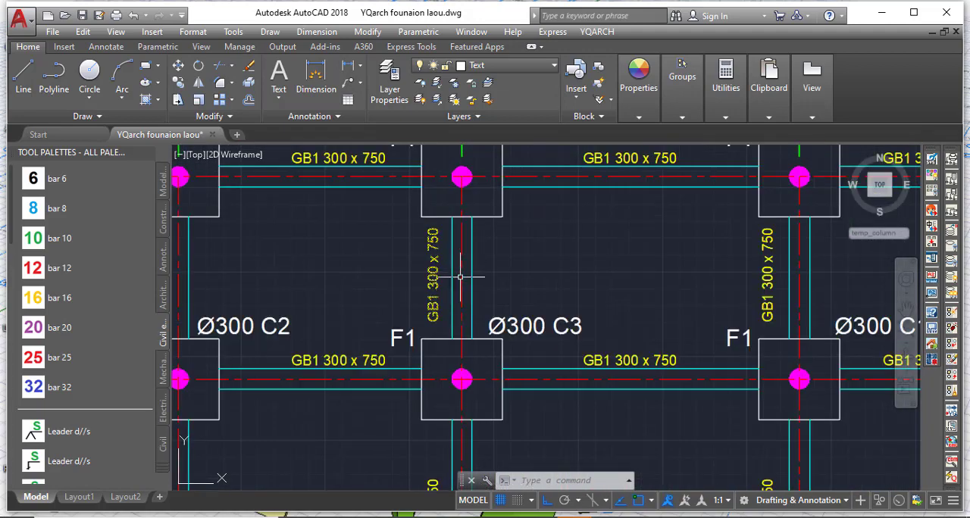
{"action": "scroll", "coordinate": [445, 301], "scroll_direction": "down", "scroll_amount": 6}
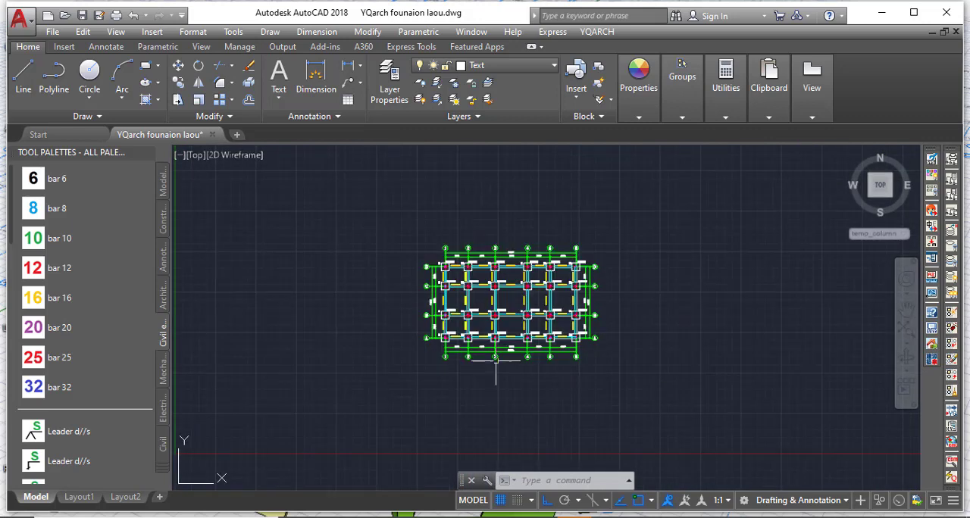
Set up a YQArch single-line text reading FOUNDATION LAYOUT in Title Text mode, with height 500 and drawing scale 1:100.
{"action": "scroll", "coordinate": [485, 363], "scroll_direction": "up", "scroll_amount": 3}
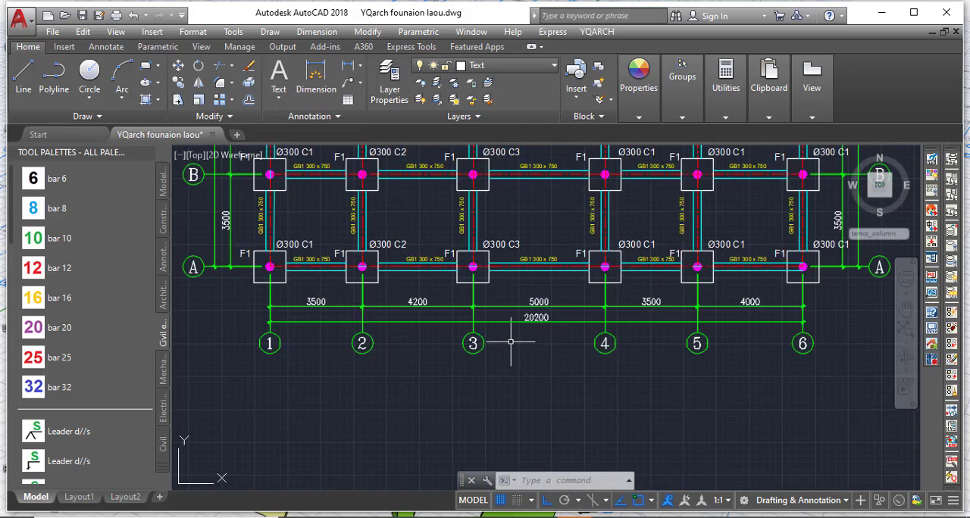
{"action": "scroll", "coordinate": [510, 342], "scroll_direction": "up", "scroll_amount": 2}
{"action": "left_click", "coordinate": [597, 32]}
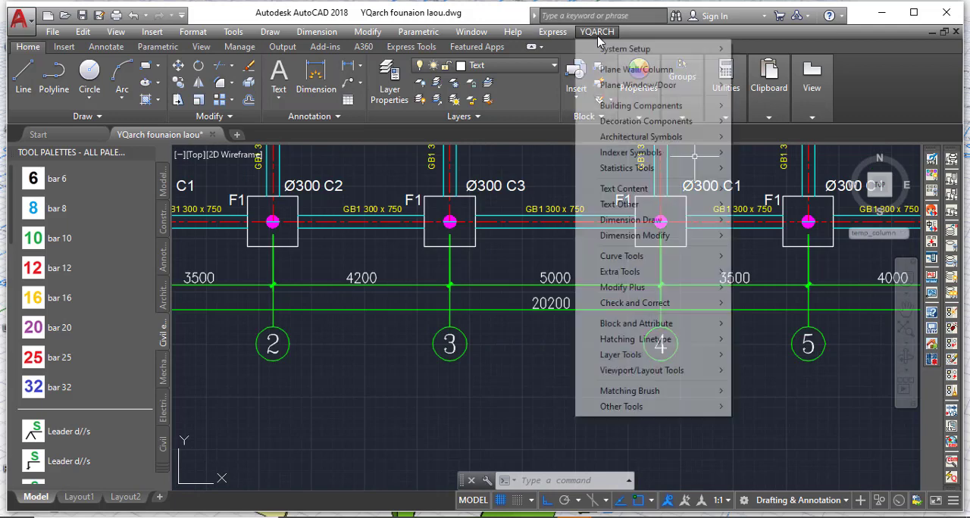
{"action": "mouse_move", "coordinate": [669, 197]}
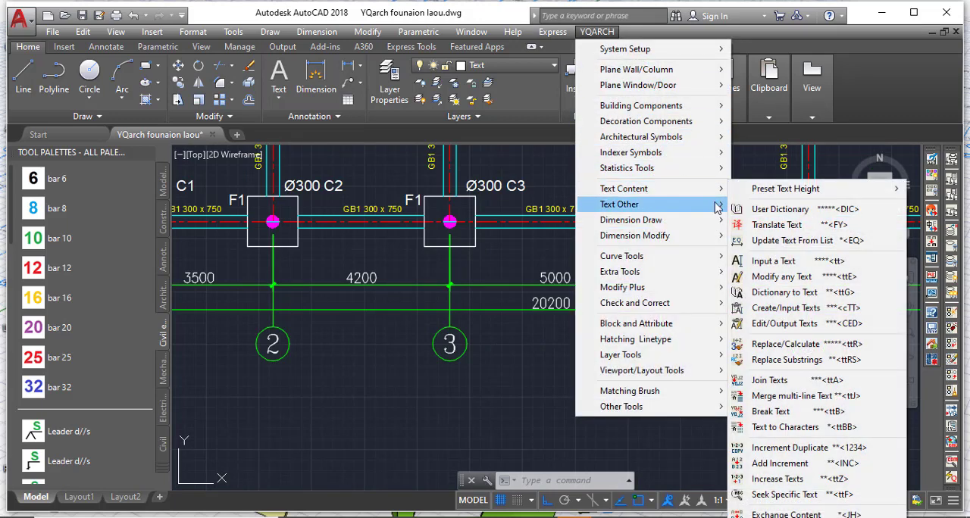
{"action": "left_click", "coordinate": [789, 261]}
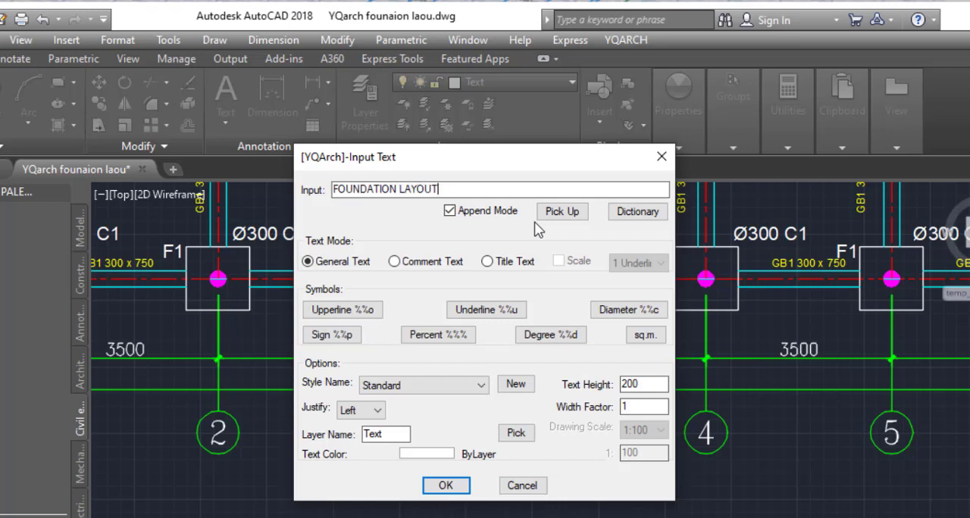
{"action": "left_click", "coordinate": [505, 269]}
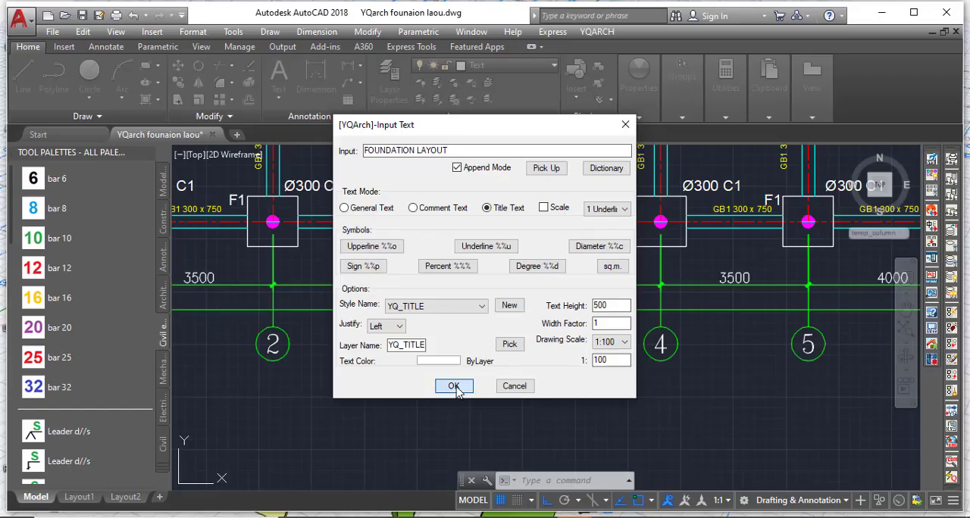
{"action": "left_click", "coordinate": [447, 485]}
Place the FOUNDATION LAYOUT title below the lower grid bubbles, starting beneath grid 3.
{"action": "scroll", "coordinate": [339, 394], "scroll_direction": "down", "scroll_amount": 4}
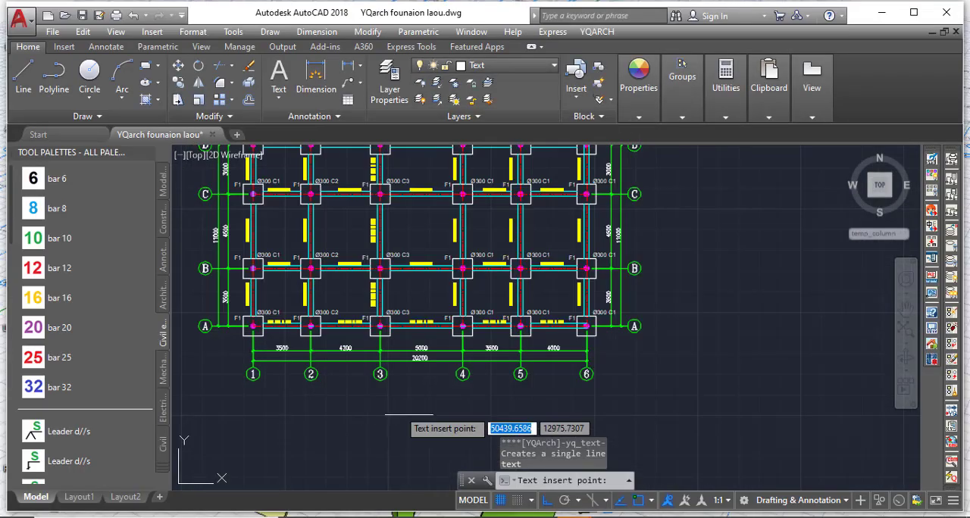
{"action": "scroll", "coordinate": [383, 407], "scroll_direction": "up", "scroll_amount": 6}
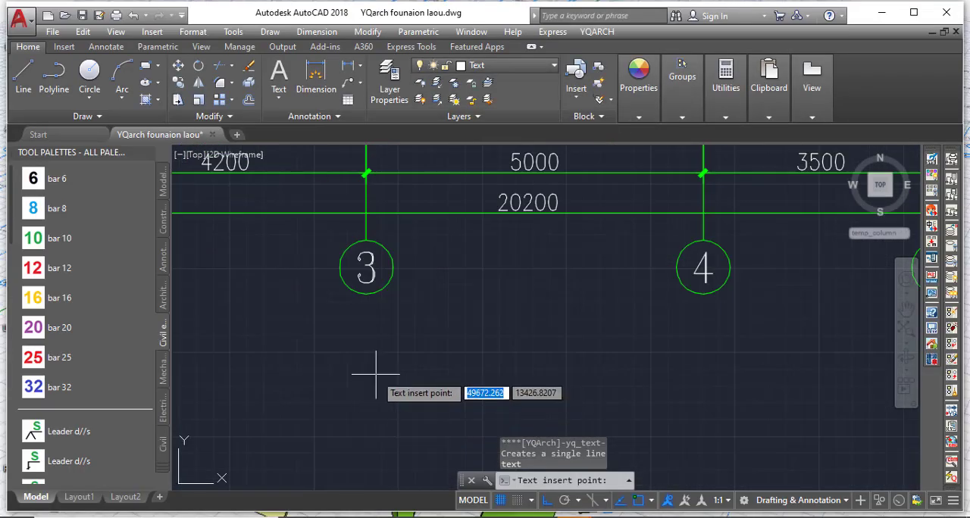
{"action": "left_click", "coordinate": [377, 379]}
{"action": "scroll", "coordinate": [316, 388], "scroll_direction": "down", "scroll_amount": 5}
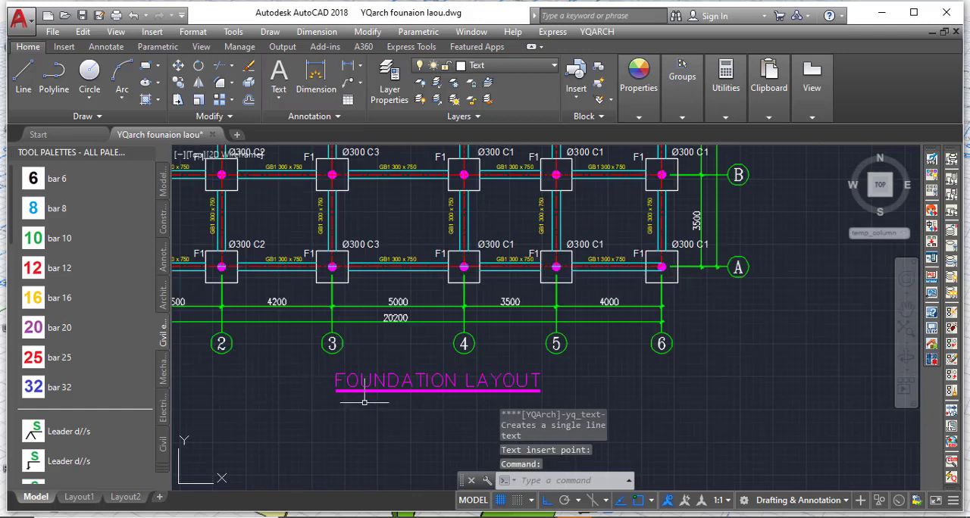
{"action": "scroll", "coordinate": [359, 391], "scroll_direction": "up", "scroll_amount": 5}
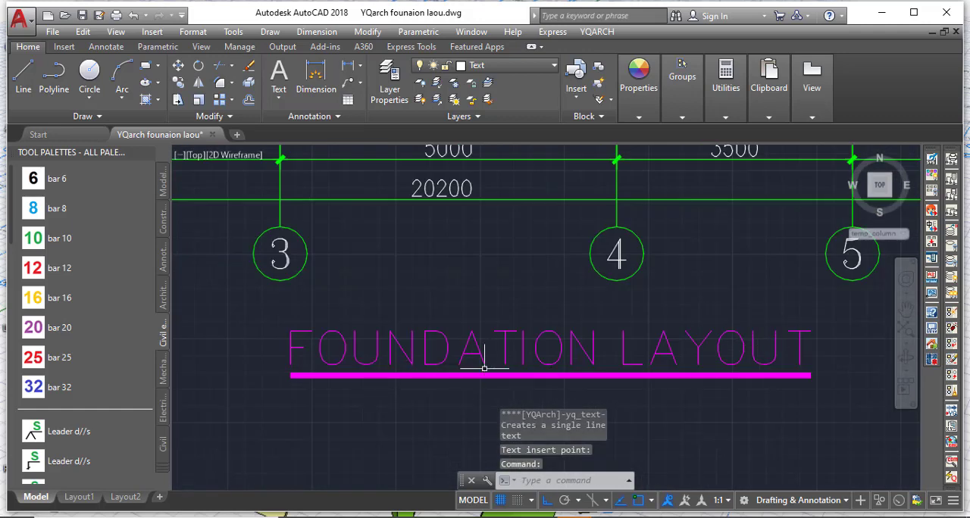
{"action": "scroll", "coordinate": [485, 371], "scroll_direction": "up", "scroll_amount": 2}
{"action": "scroll", "coordinate": [497, 378], "scroll_direction": "down", "scroll_amount": 5}
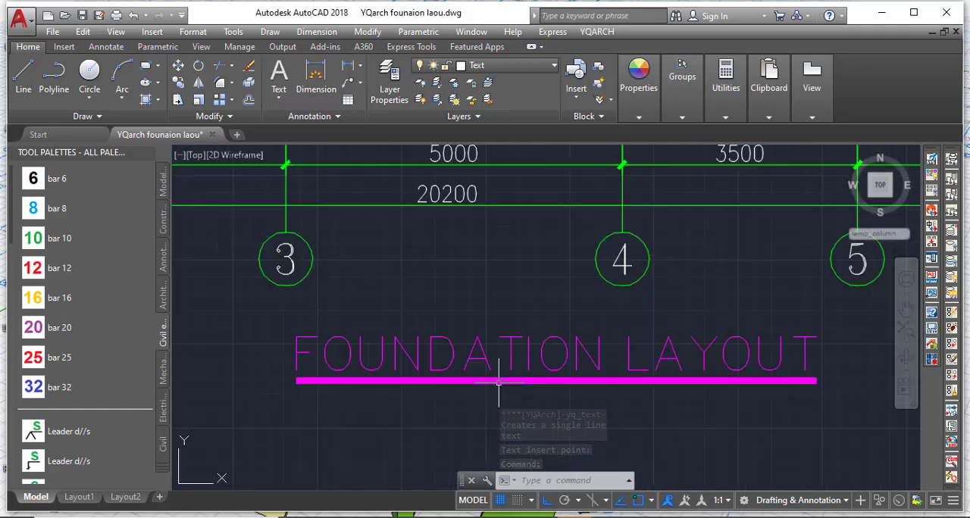
Set up another YQArch title text reading SCALE 1:100, with height 500, one underline and drawing scale 1:100.
{"action": "left_click", "coordinate": [599, 33]}
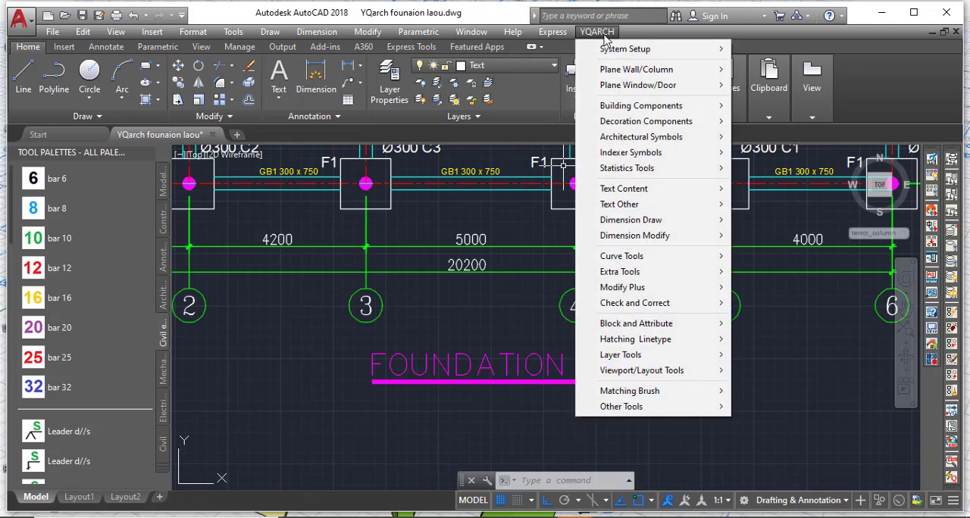
{"action": "mouse_move", "coordinate": [681, 192]}
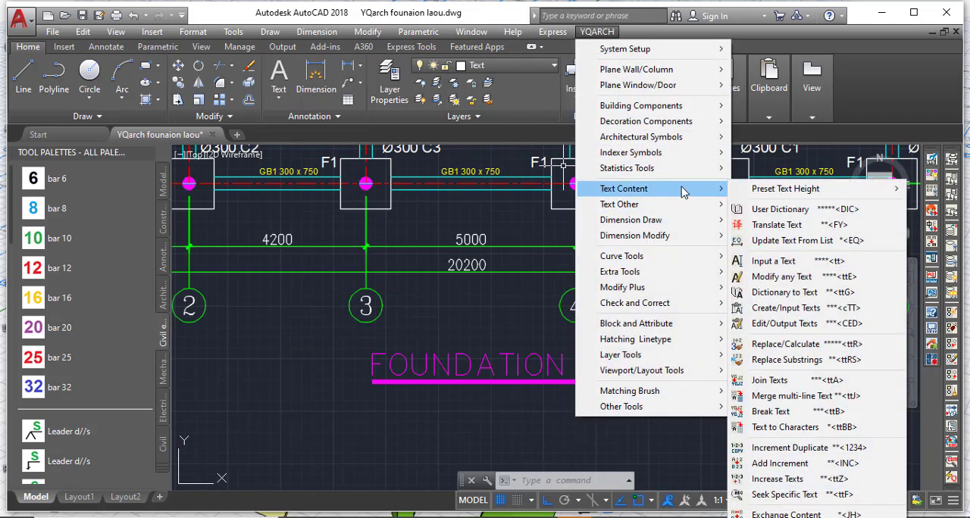
{"action": "left_click", "coordinate": [774, 261]}
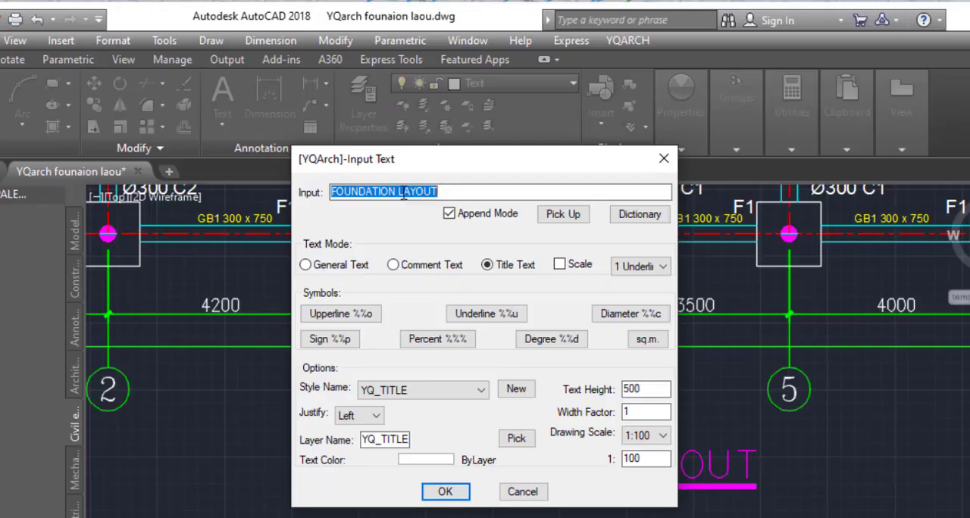
{"action": "type", "text": "SCALE 1:100"}
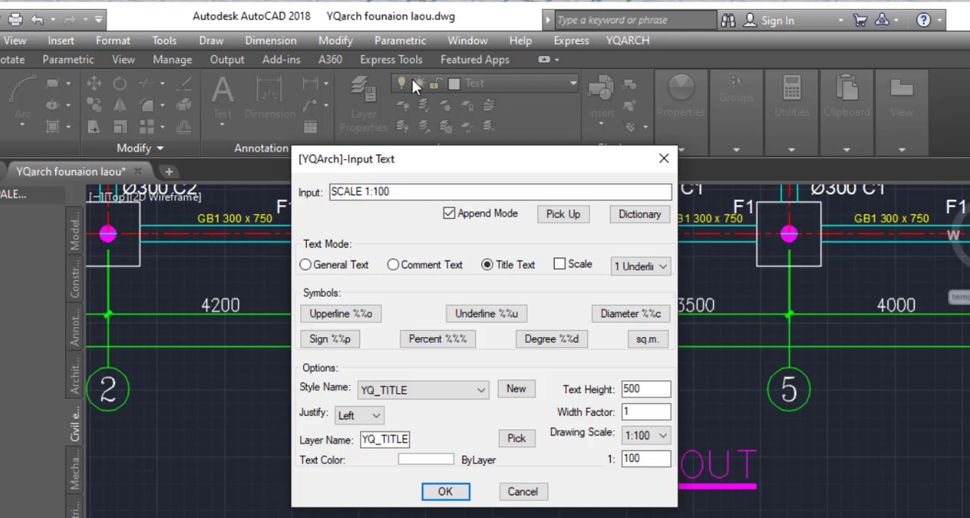
{"action": "left_click", "coordinate": [643, 443]}
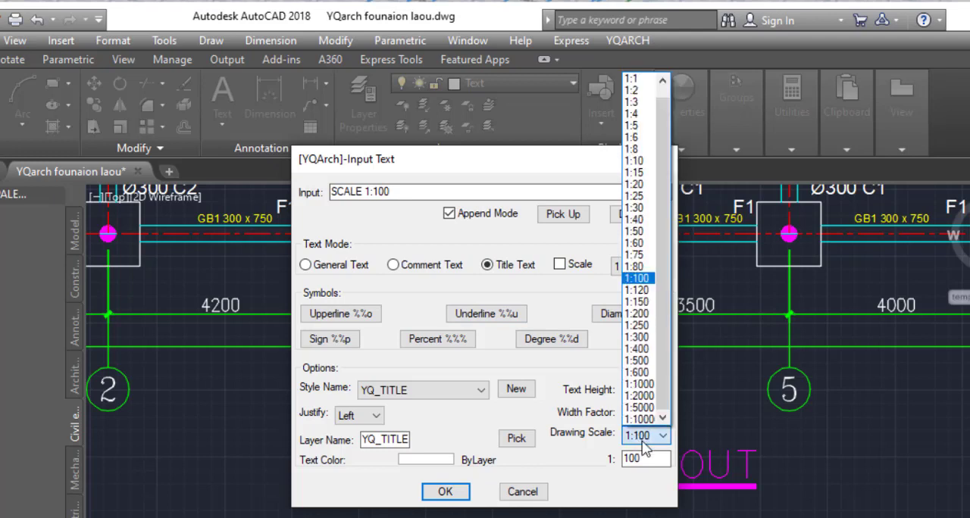
{"action": "left_click", "coordinate": [569, 439]}
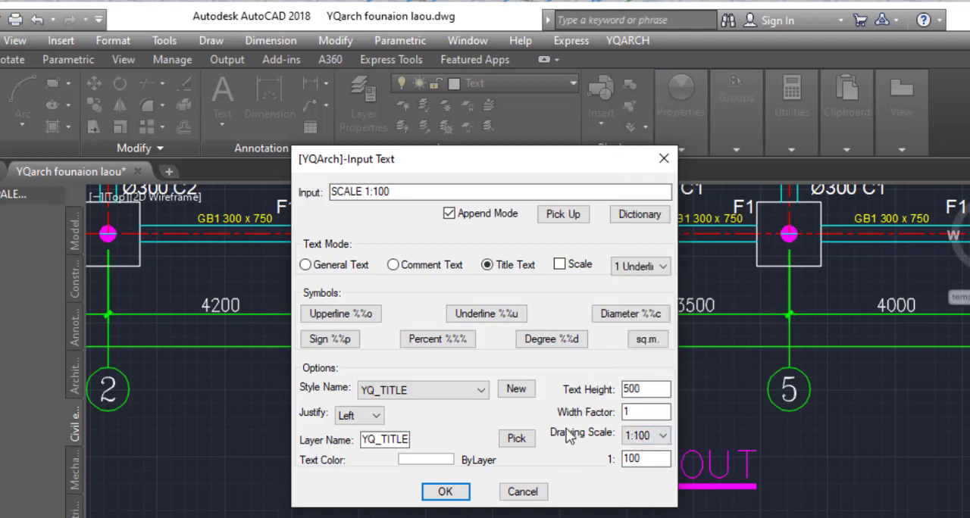
{"action": "left_click", "coordinate": [445, 492]}
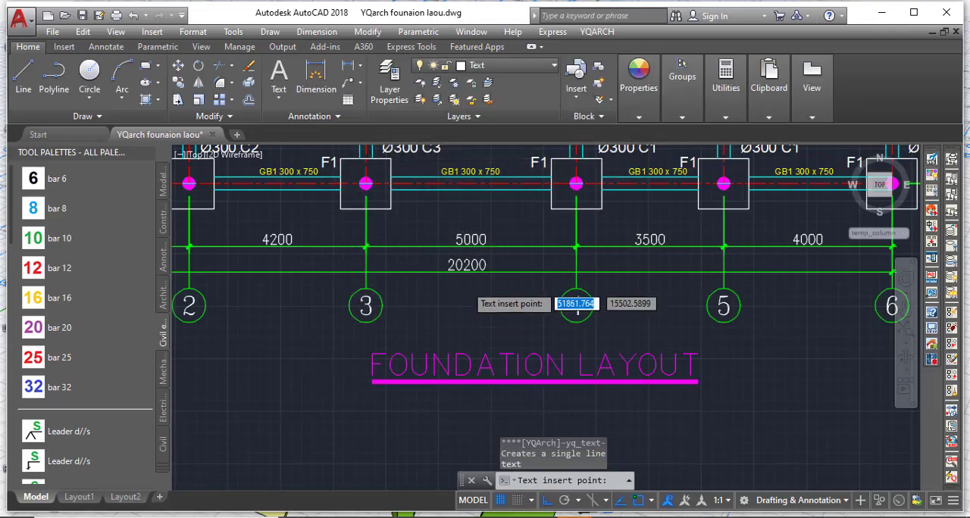
Place the SCALE 1:100 text roughly centred beneath the FOUNDATION LAYOUT title.
{"action": "scroll", "coordinate": [518, 310], "scroll_direction": "down", "scroll_amount": 5}
{"action": "scroll", "coordinate": [454, 320], "scroll_direction": "up", "scroll_amount": 8}
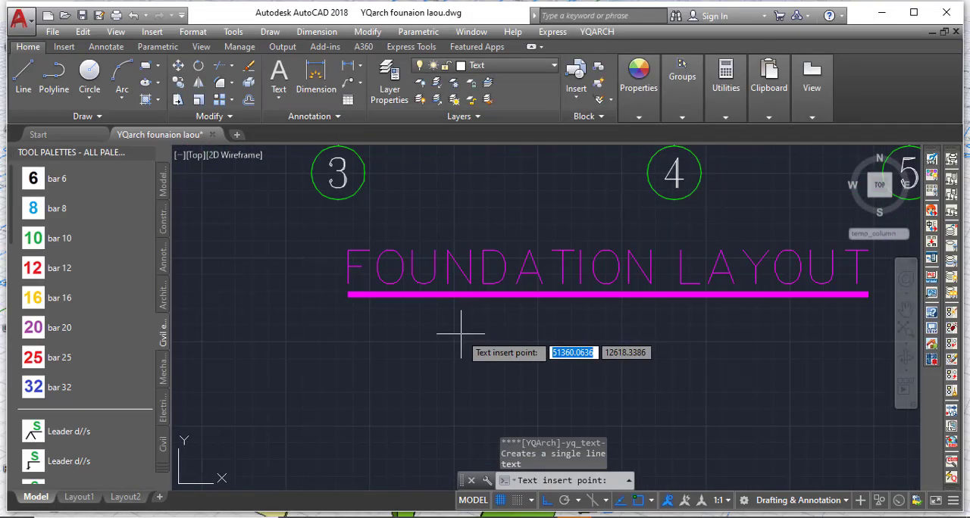
{"action": "left_click", "coordinate": [461, 334]}
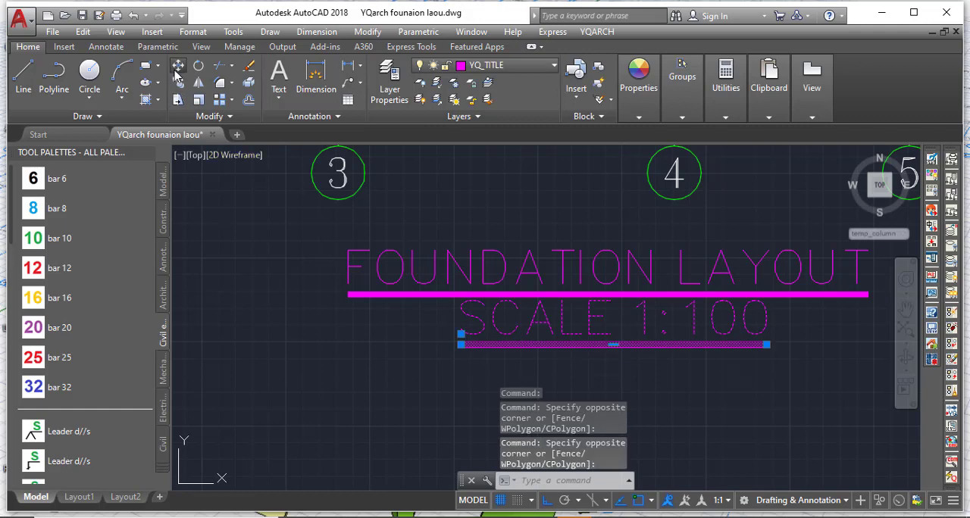
Move the SCALE 1:100 text and its underline about 500 units straight down, away from the title's underline.
{"action": "left_click", "coordinate": [177, 67]}
{"action": "left_click", "coordinate": [503, 327]}
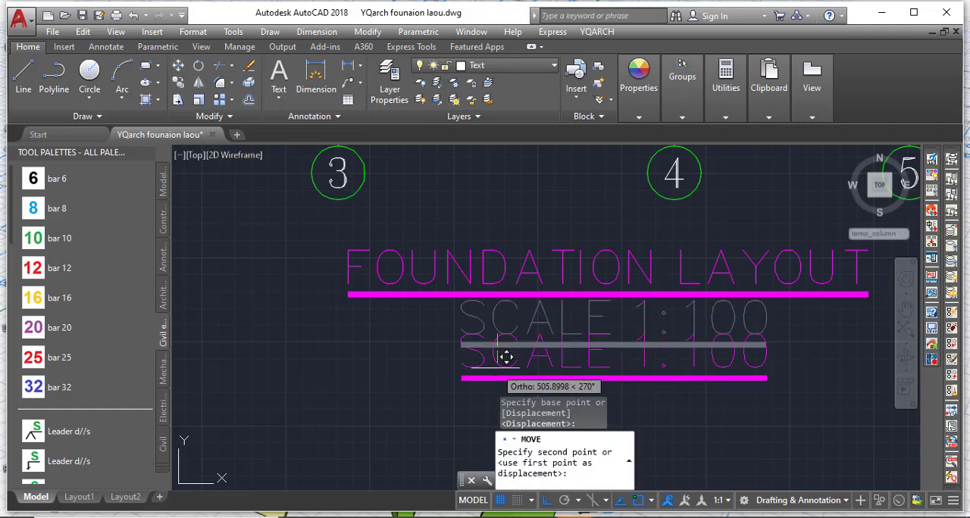
{"action": "left_click", "coordinate": [503, 357]}
{"action": "scroll", "coordinate": [336, 295], "scroll_direction": "up", "scroll_amount": 2}
{"action": "scroll", "coordinate": [341, 261], "scroll_direction": "down", "scroll_amount": 6}
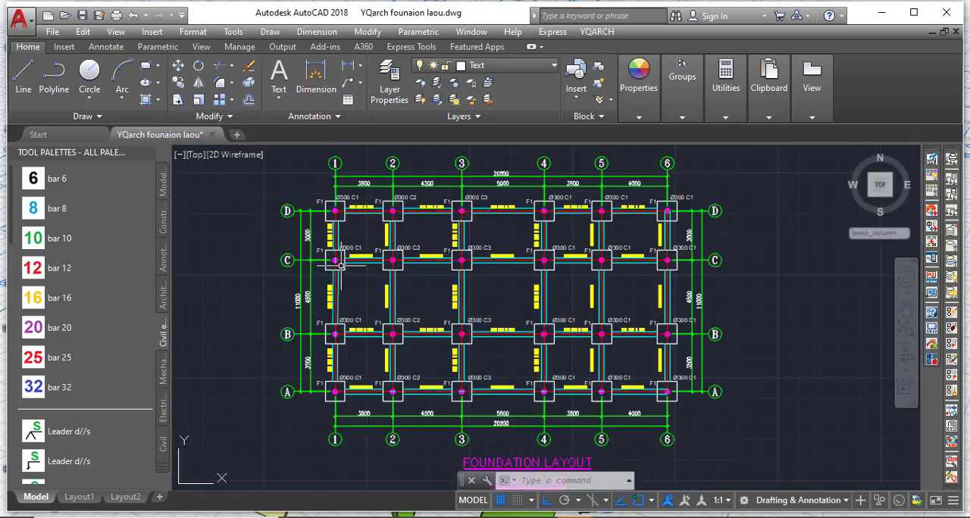
Examine the column, footing and ground beam labels around grids 1 and 2 near grids C and D.
{"action": "scroll", "coordinate": [504, 226], "scroll_direction": "up", "scroll_amount": 3}
{"action": "scroll", "coordinate": [504, 226], "scroll_direction": "down", "scroll_amount": 4}
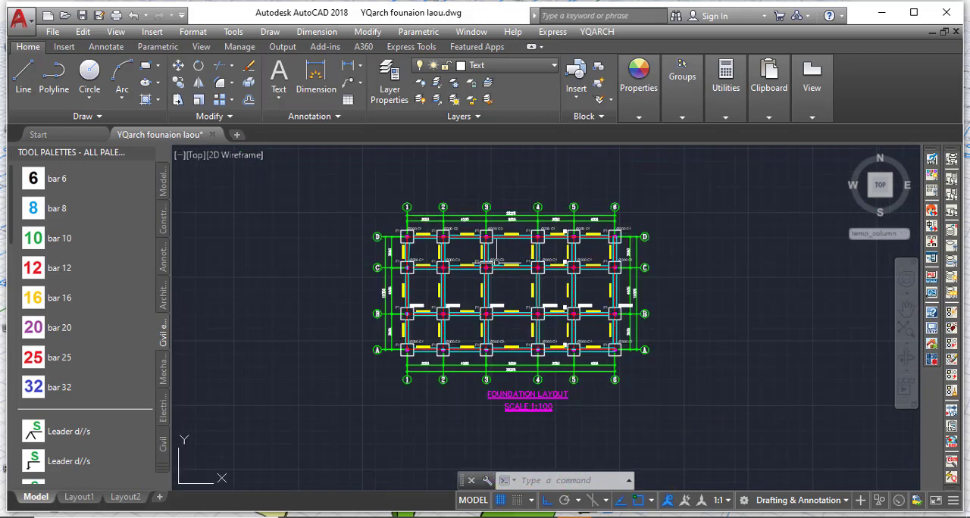
{"action": "scroll", "coordinate": [445, 265], "scroll_direction": "up", "scroll_amount": 1}
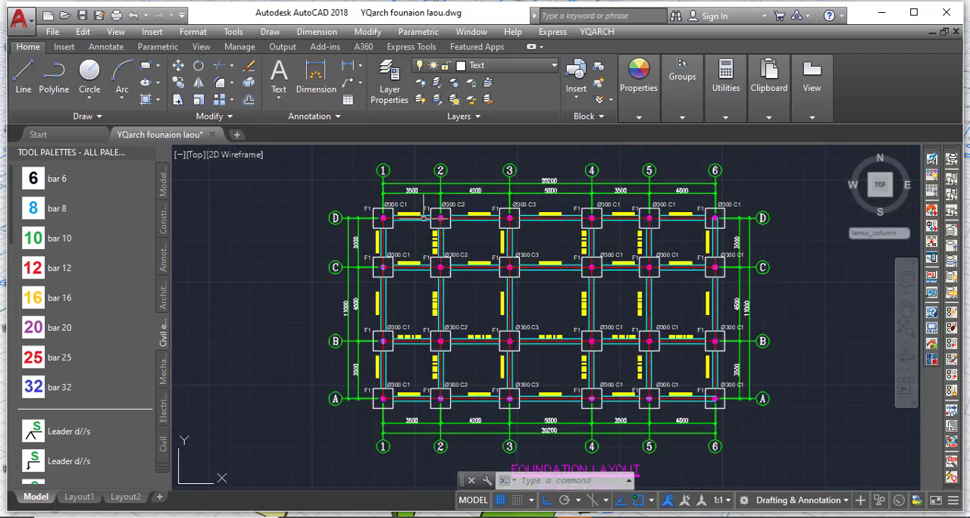
{"action": "scroll", "coordinate": [410, 212], "scroll_direction": "up", "scroll_amount": 6}
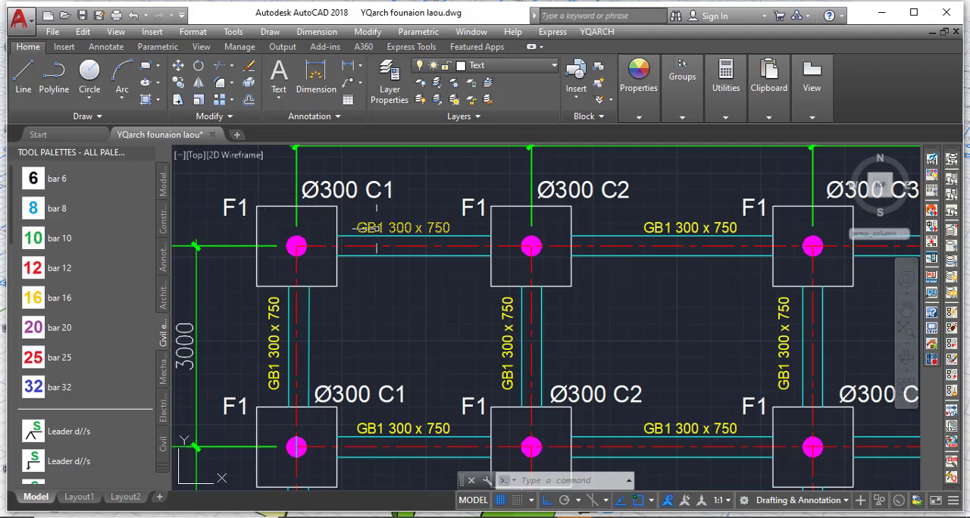
{"action": "scroll", "coordinate": [411, 288], "scroll_direction": "down", "scroll_amount": 5}
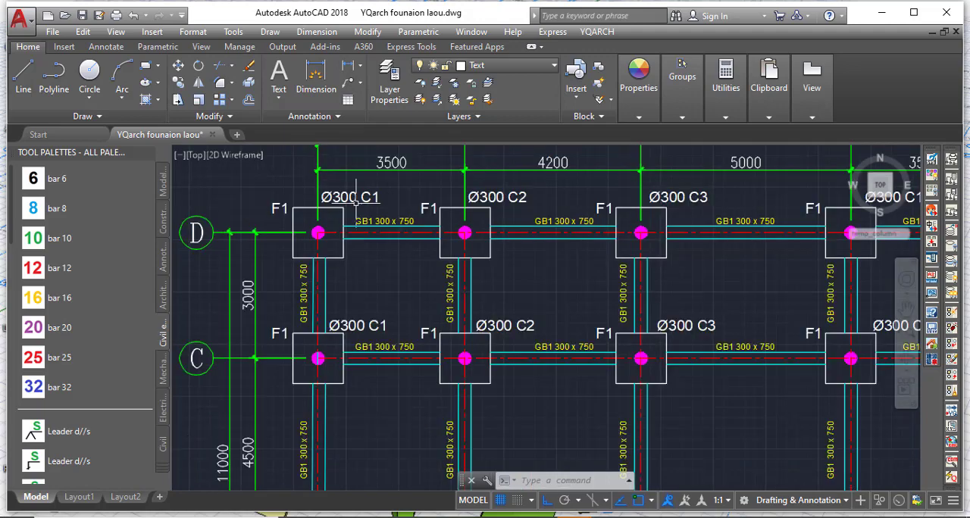
{"action": "scroll", "coordinate": [485, 318], "scroll_direction": "down", "scroll_amount": 6}
{"action": "scroll", "coordinate": [490, 332], "scroll_direction": "up", "scroll_amount": 8}
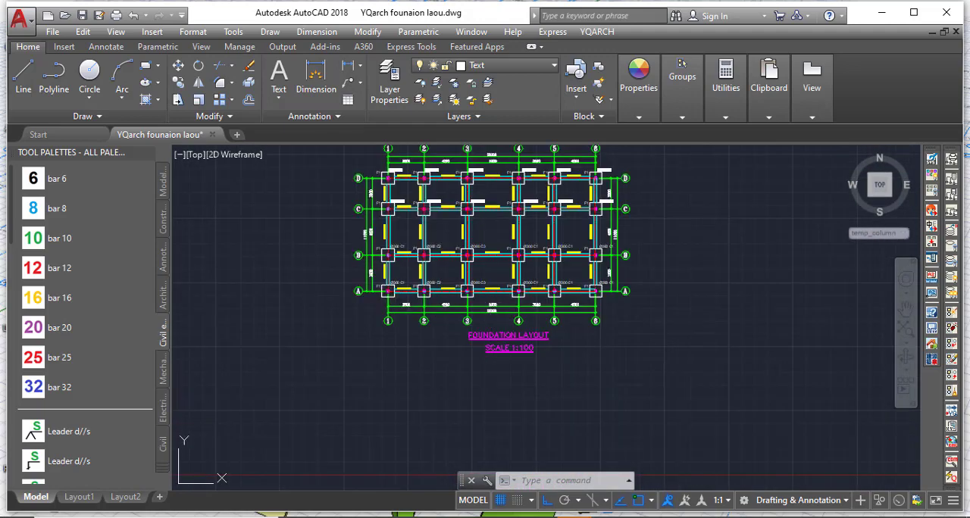
{"action": "scroll", "coordinate": [520, 349], "scroll_direction": "down", "scroll_amount": 5}
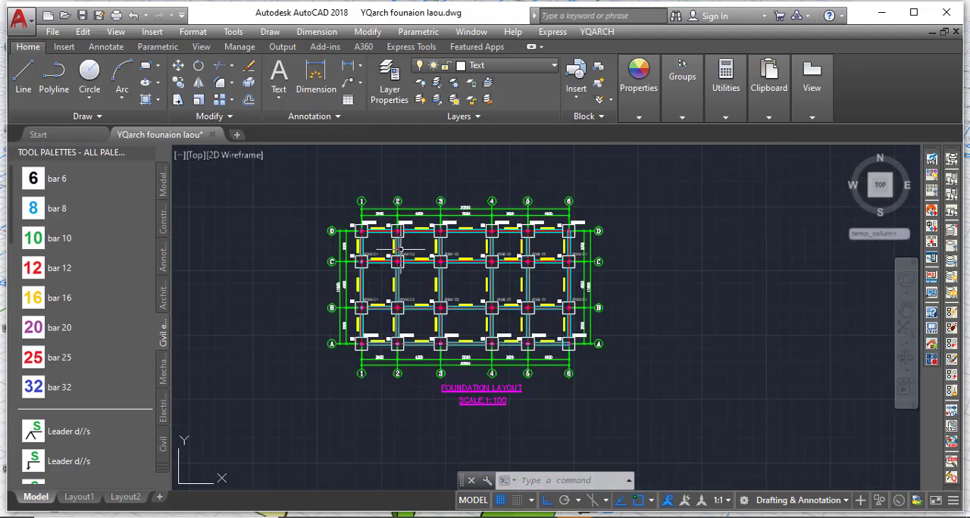
{"action": "scroll", "coordinate": [371, 221], "scroll_direction": "up", "scroll_amount": 8}
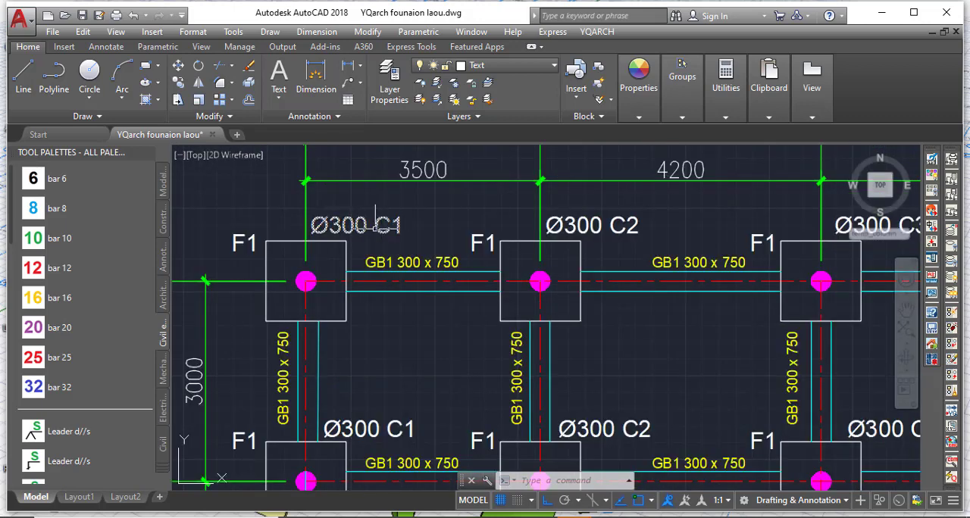
{"action": "scroll", "coordinate": [326, 282], "scroll_direction": "down", "scroll_amount": 4}
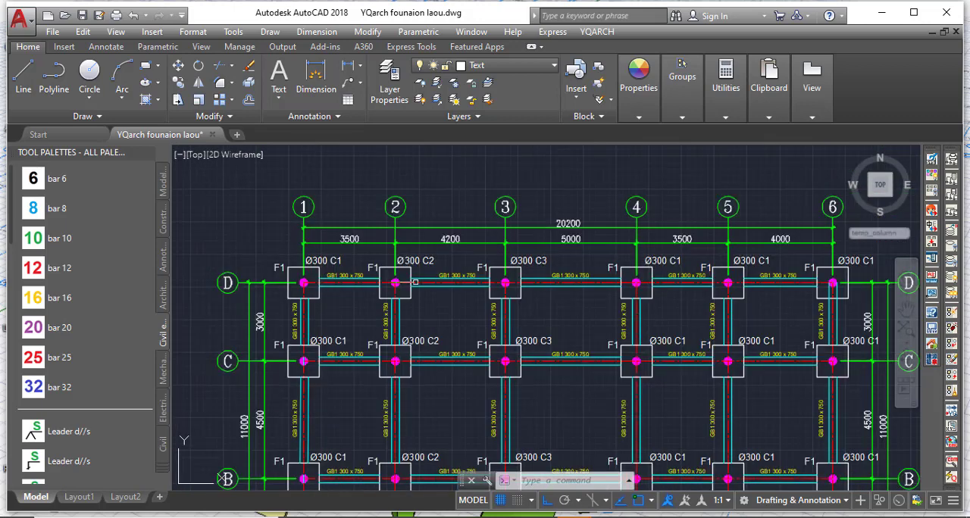
Examine the column, footing and ground beam labels around grids 3, 4 and 5, along with the overall foundation plan.
{"action": "scroll", "coordinate": [546, 258], "scroll_direction": "up", "scroll_amount": 2}
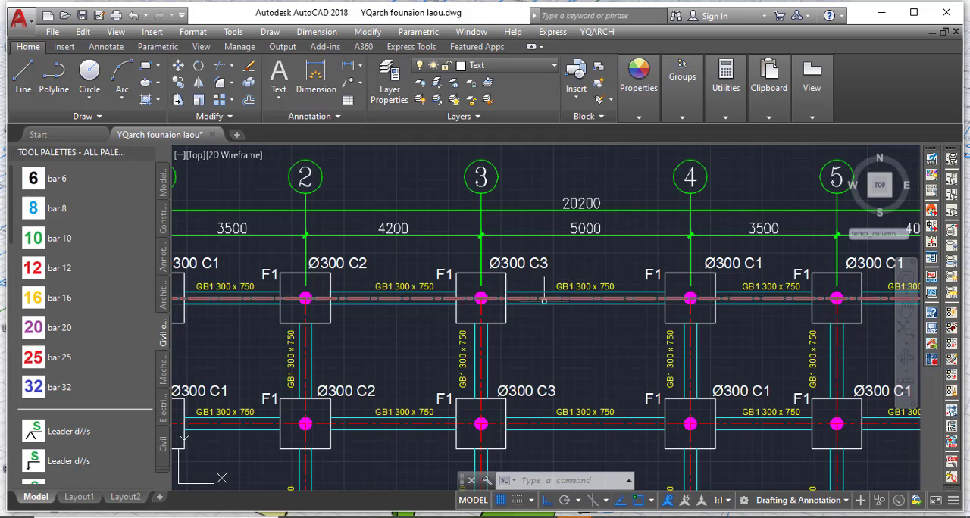
{"action": "scroll", "coordinate": [521, 317], "scroll_direction": "up", "scroll_amount": 4}
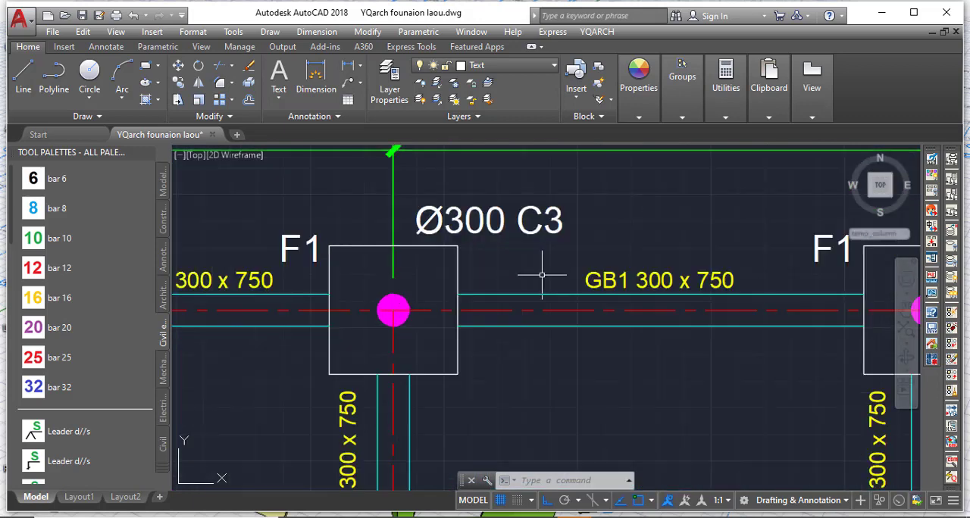
{"action": "scroll", "coordinate": [537, 271], "scroll_direction": "down", "scroll_amount": 4}
{"action": "scroll", "coordinate": [710, 245], "scroll_direction": "up", "scroll_amount": 2}
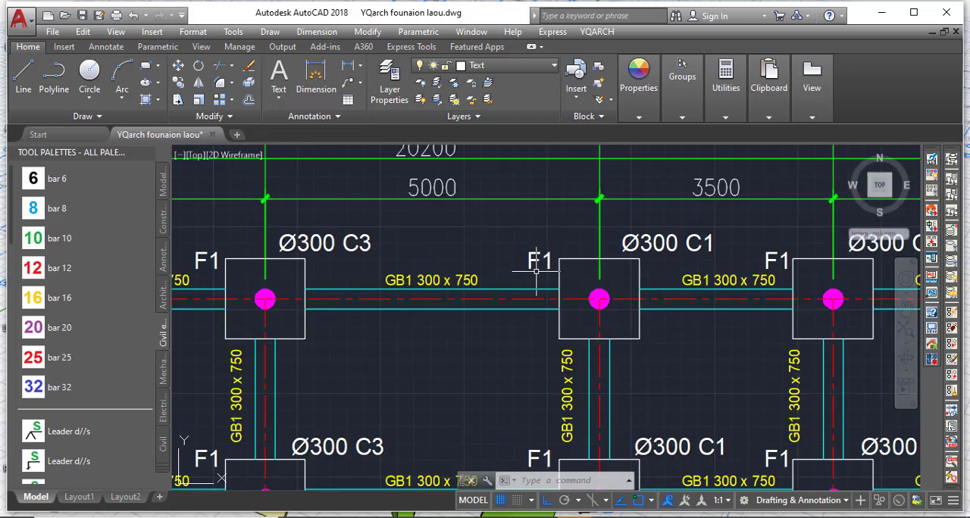
{"action": "scroll", "coordinate": [537, 271], "scroll_direction": "down", "scroll_amount": 6}
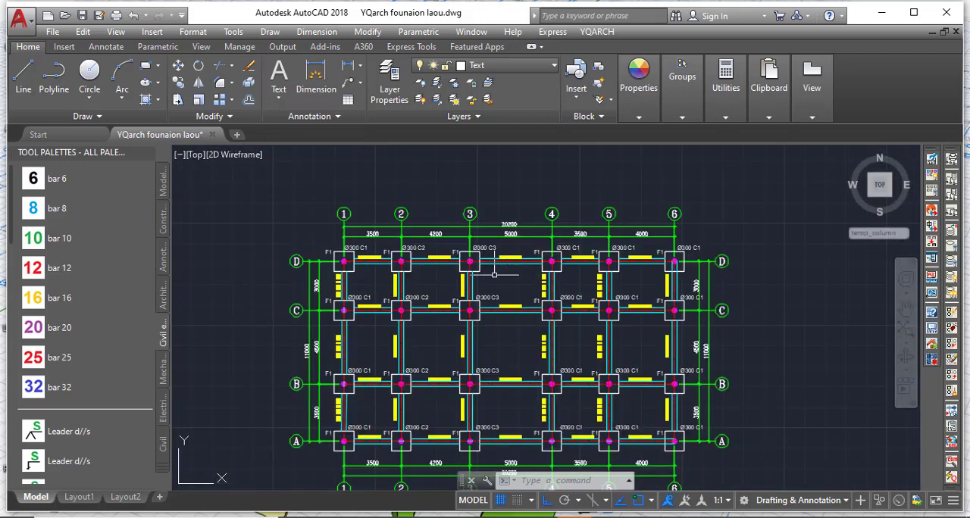
{"action": "scroll", "coordinate": [494, 275], "scroll_direction": "down", "scroll_amount": 2}
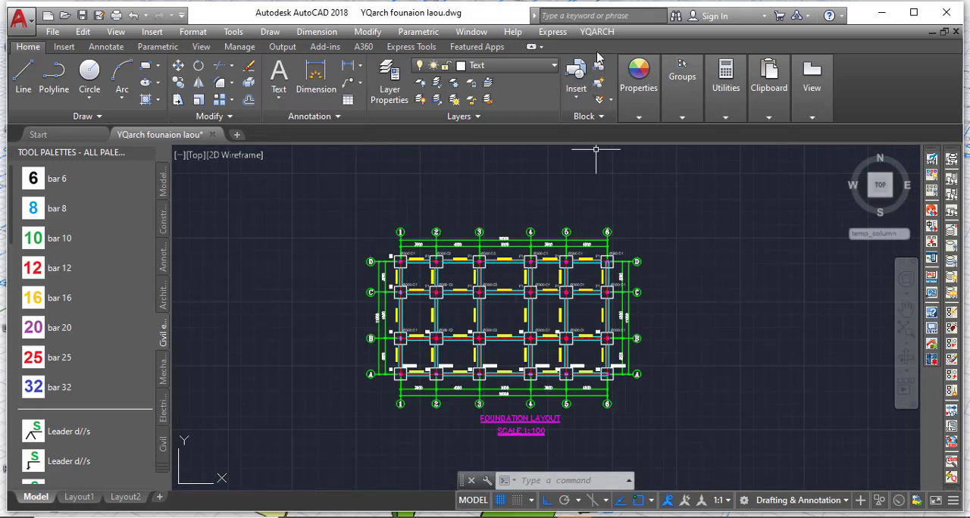
{"action": "scroll", "coordinate": [403, 254], "scroll_direction": "up", "scroll_amount": 7}
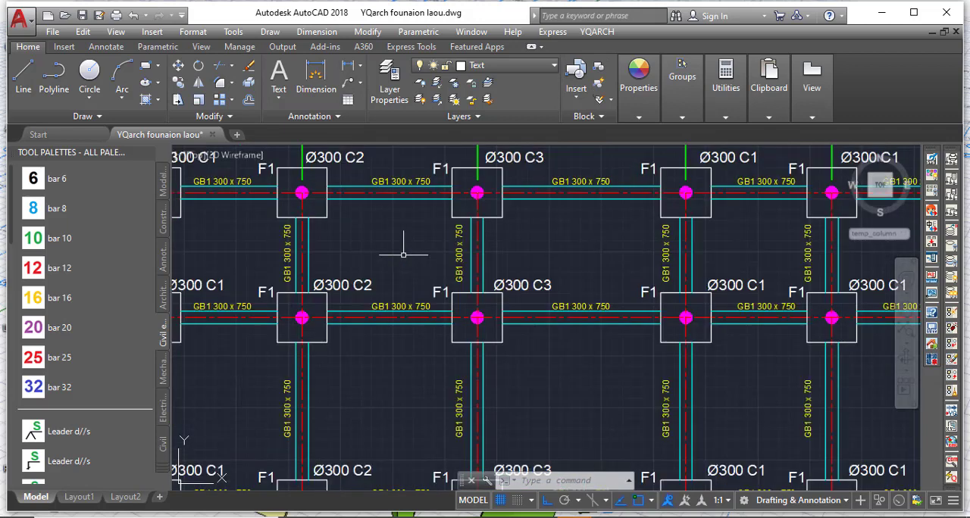
{"action": "scroll", "coordinate": [403, 255], "scroll_direction": "down", "scroll_amount": 4}
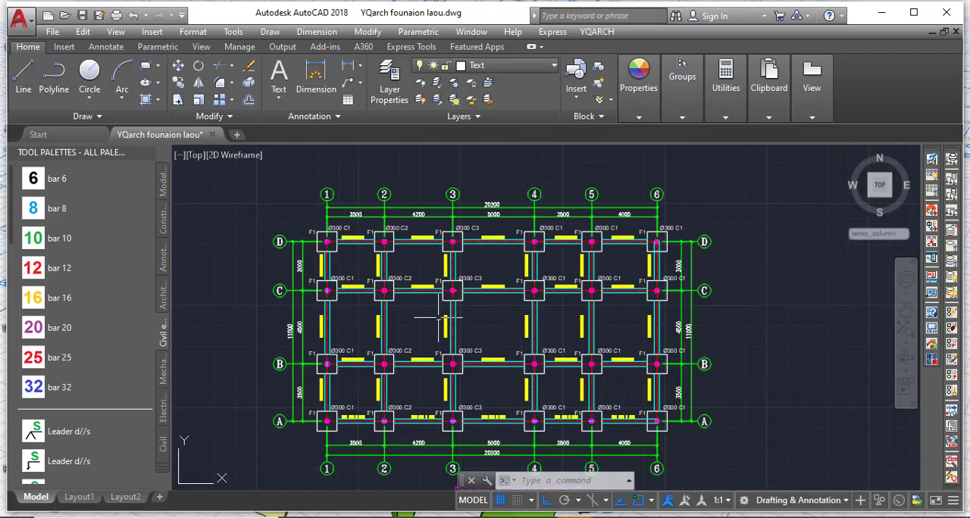